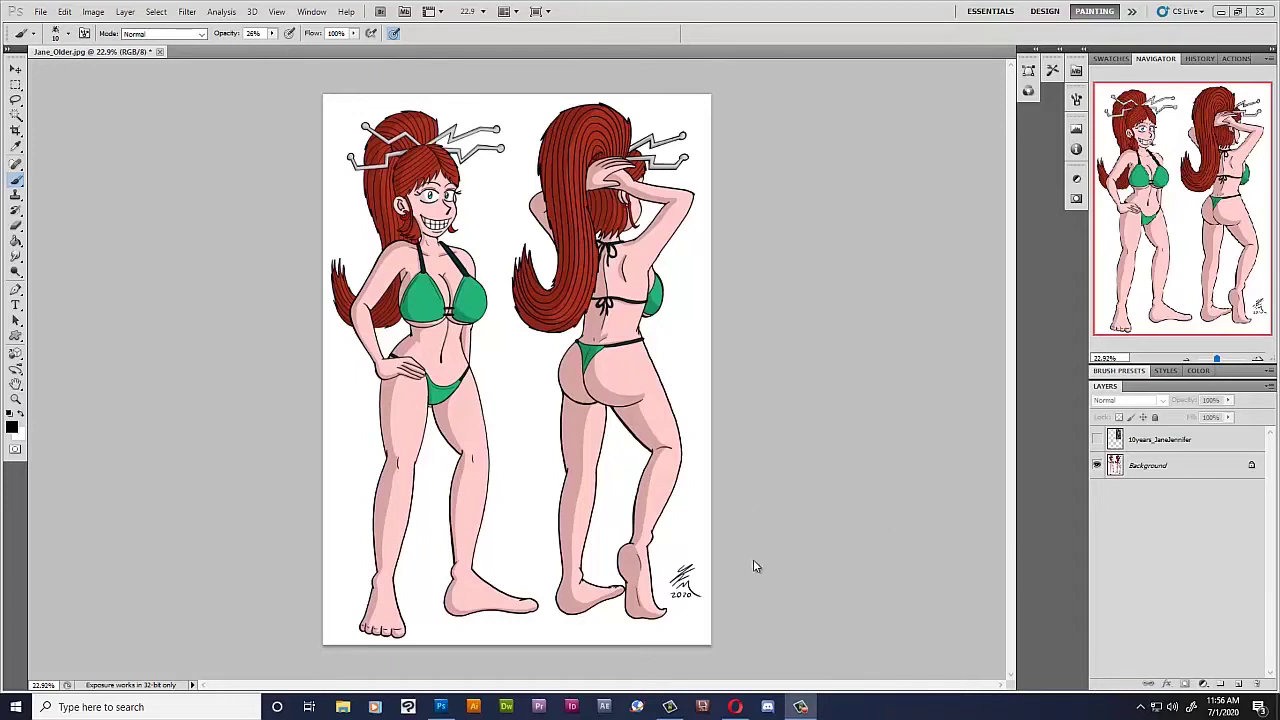
Toggle the Background layer's visibility off and on, then select it.
left_click(1096, 475)
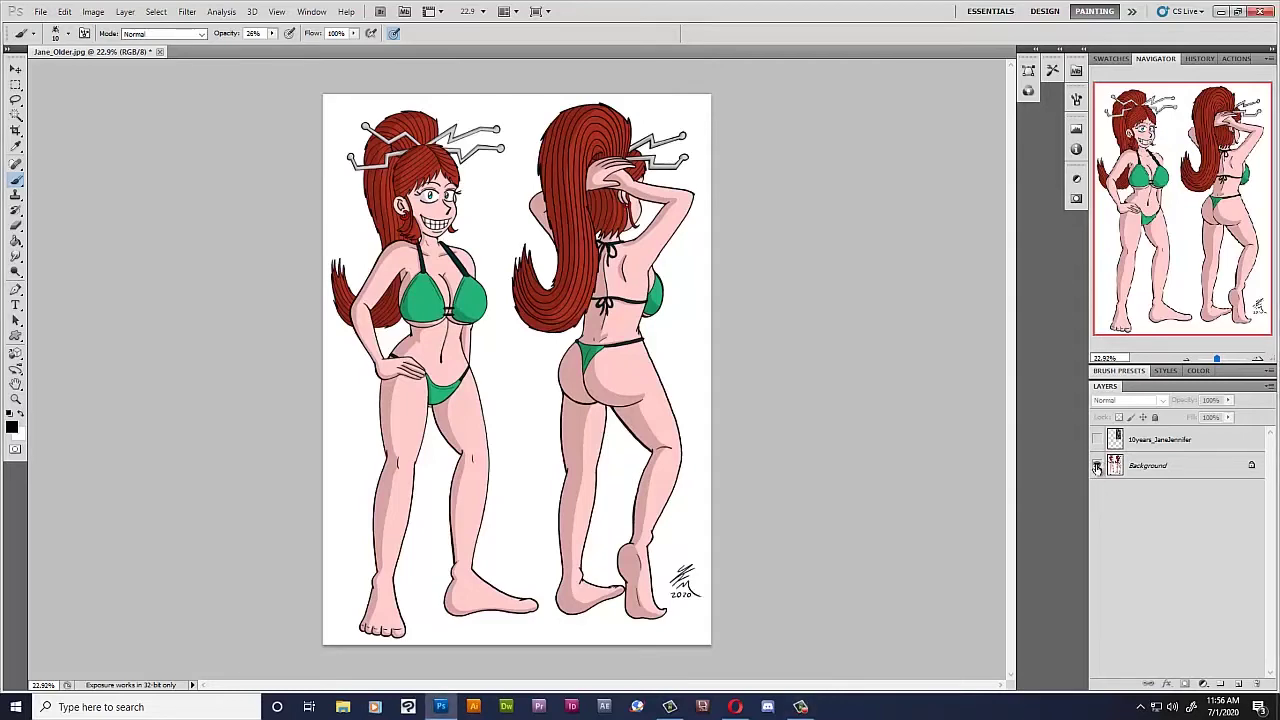
left_click(1097, 466)
left_click(1097, 466)
left_click(1097, 466)
left_click(1188, 472)
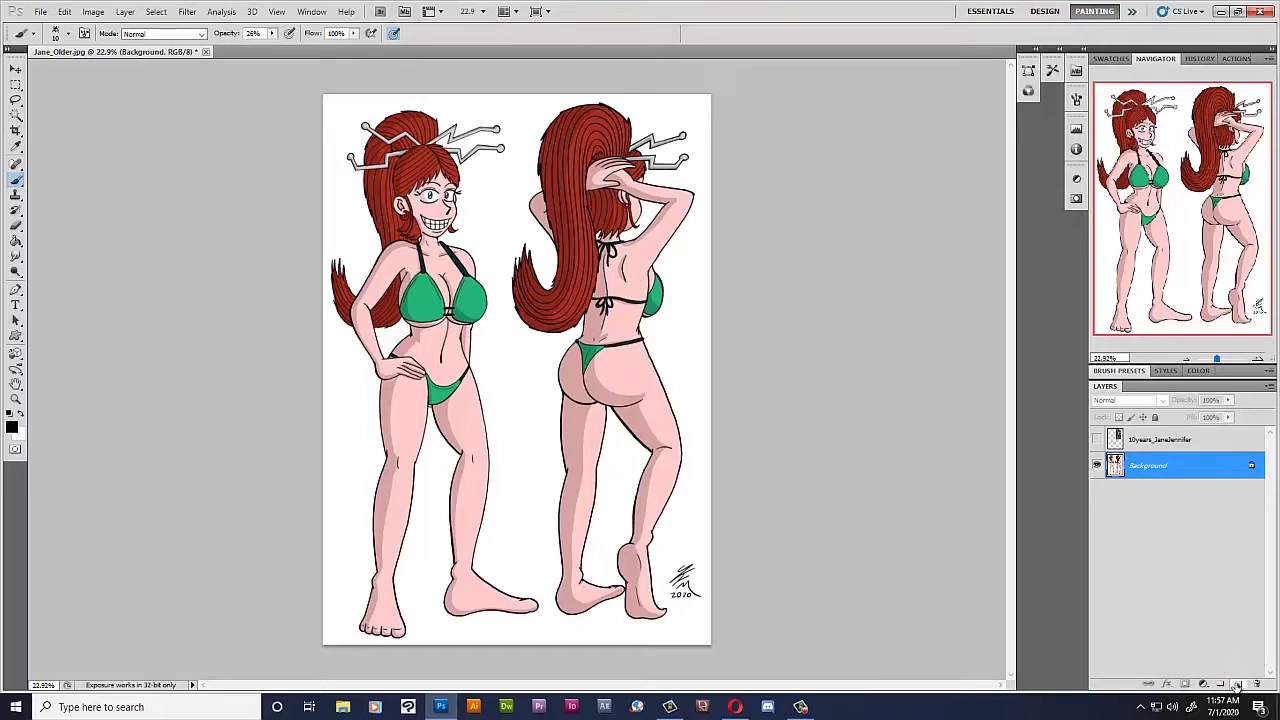
Create Layer 1 above Background and fill it with white.
left_click(1239, 684)
key("x")
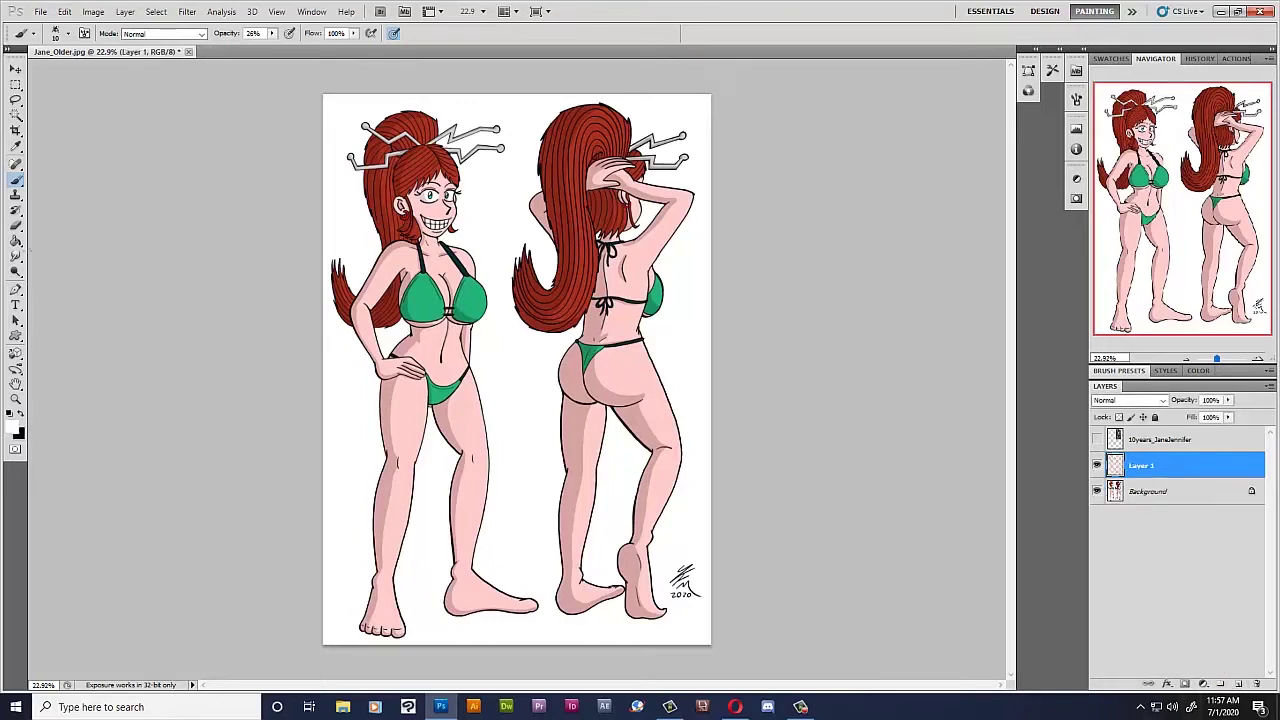
key("g")
left_click(503, 158)
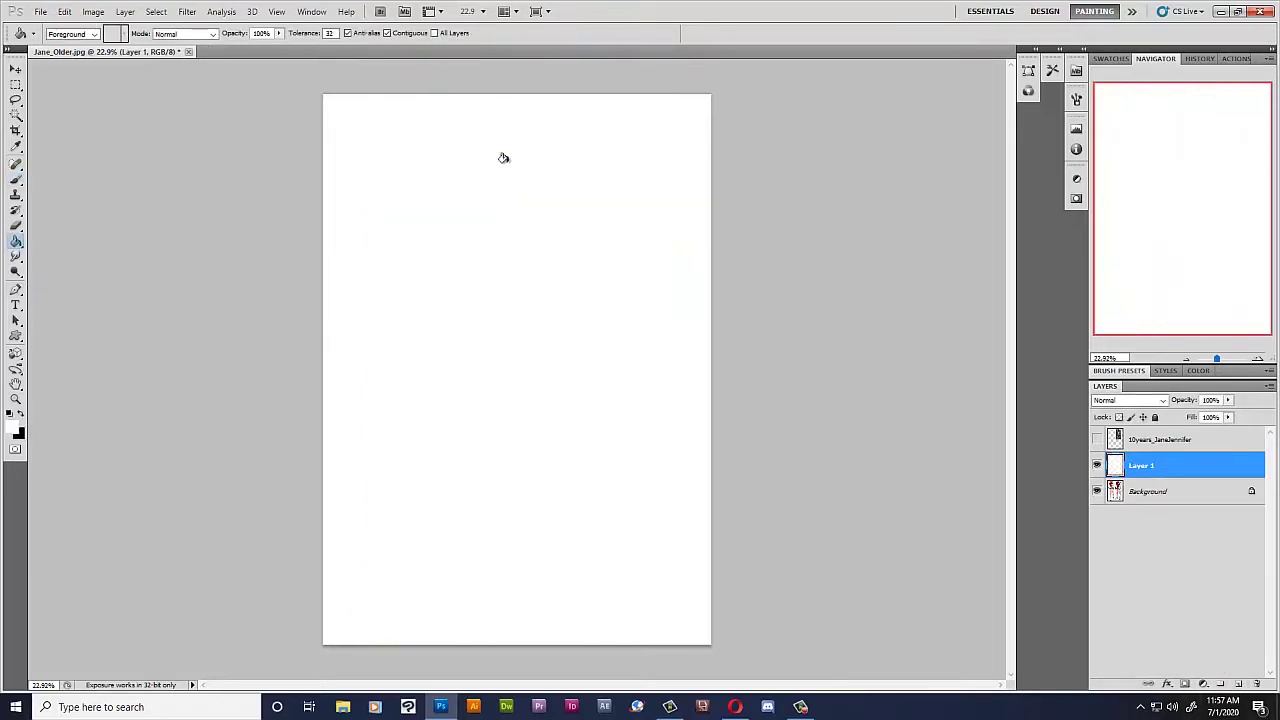
Lower Layer 1's opacity to 86% so the drawing shows faintly.
left_click(1228, 401)
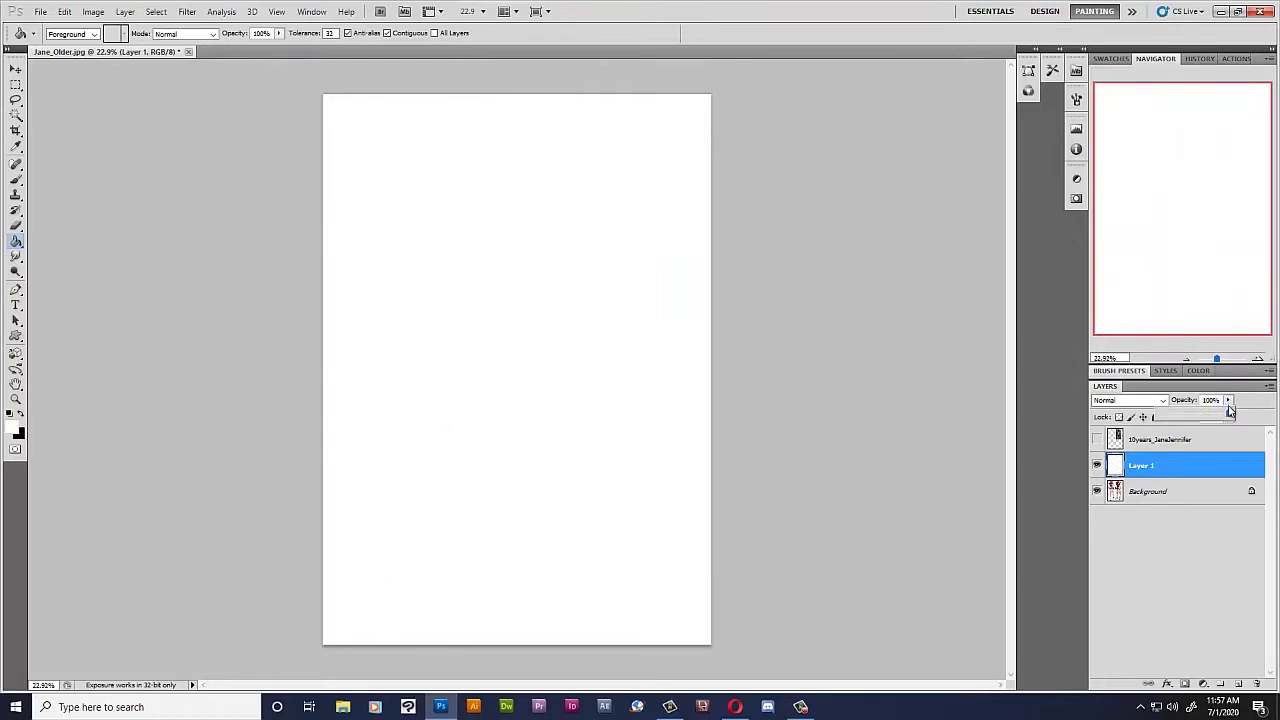
left_click_drag(1227, 417, 1216, 417)
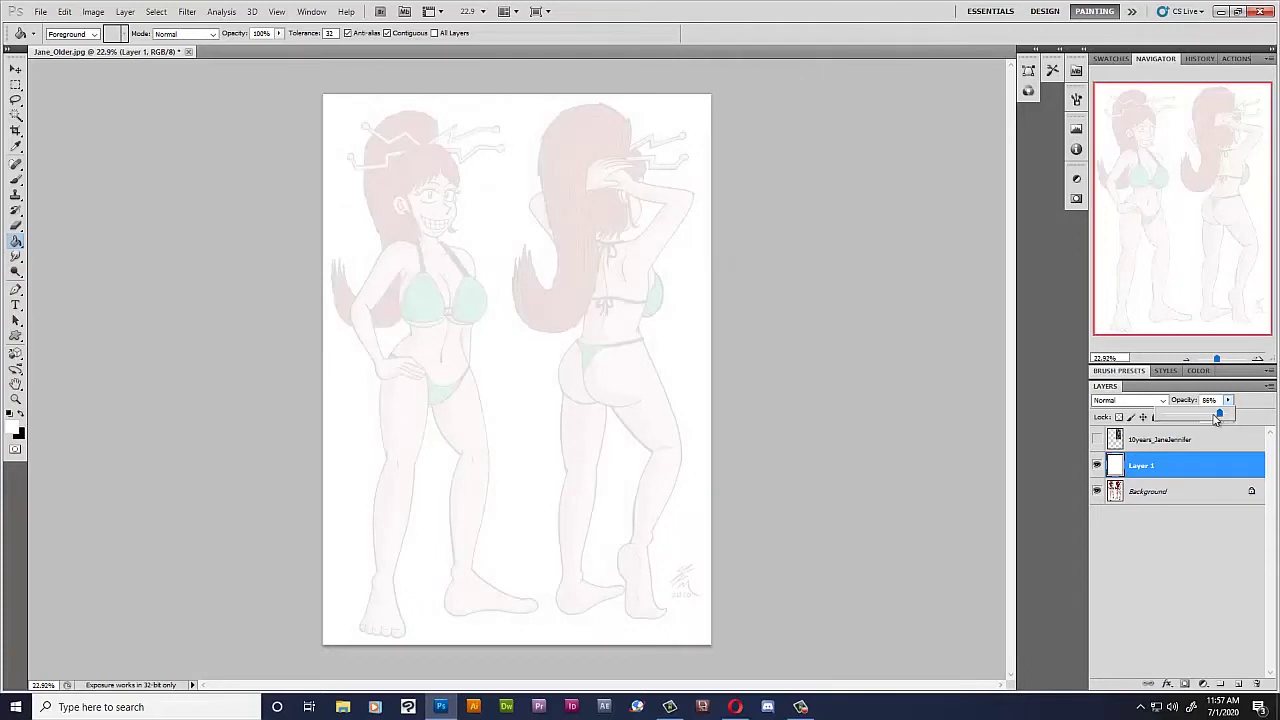
left_click_drag(1216, 417, 1219, 417)
scroll(588, 400, "up", 1)
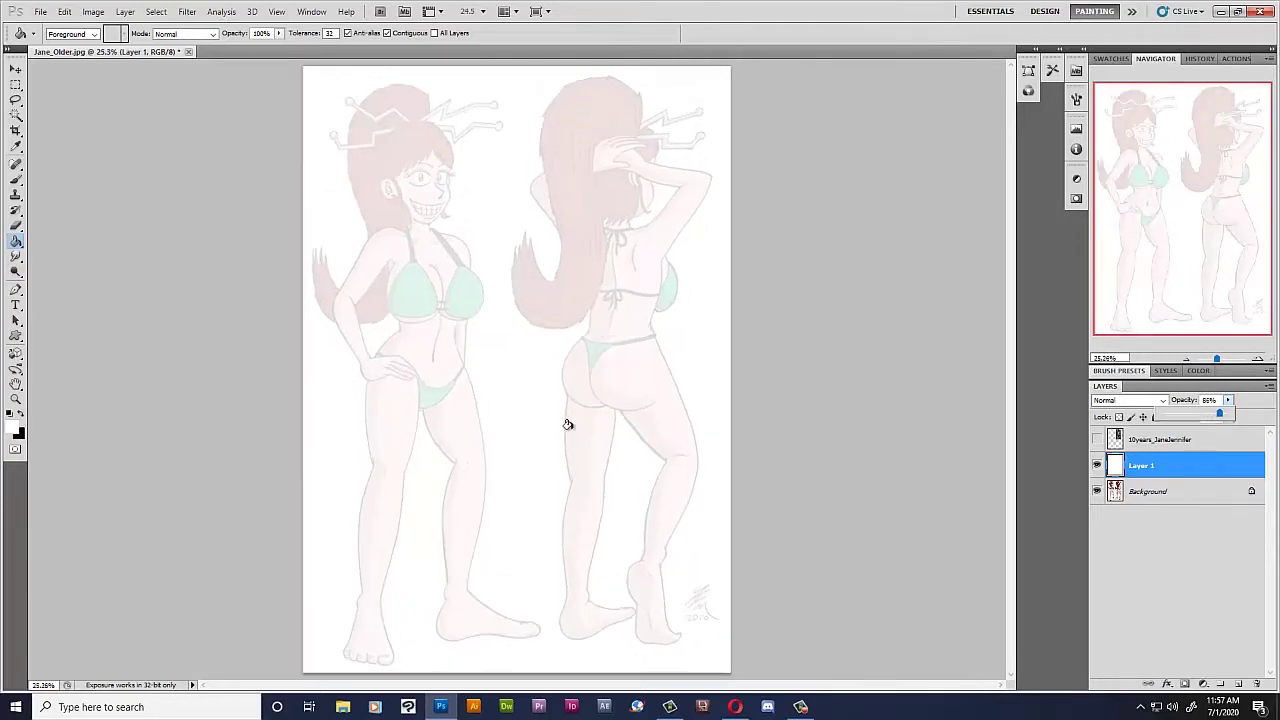
Show the green-jacket reference layer and zoom in on the canvas.
left_click(1097, 439)
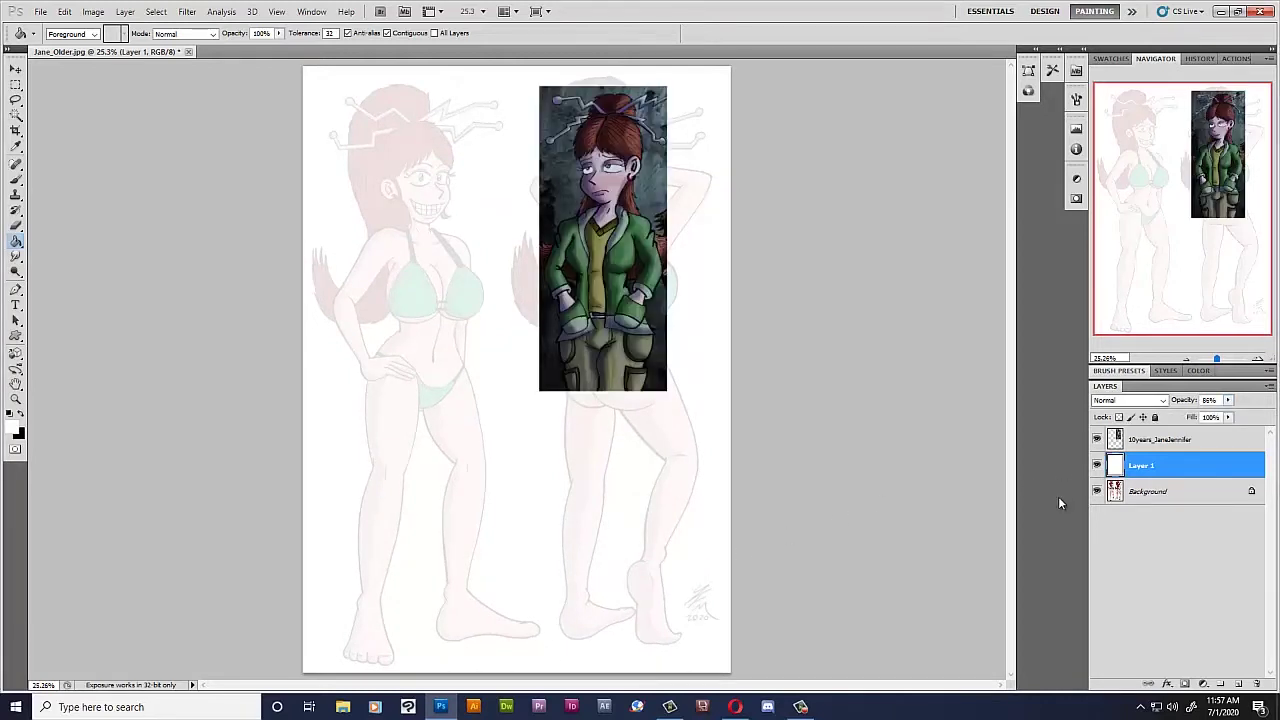
key("ctrl+plus")
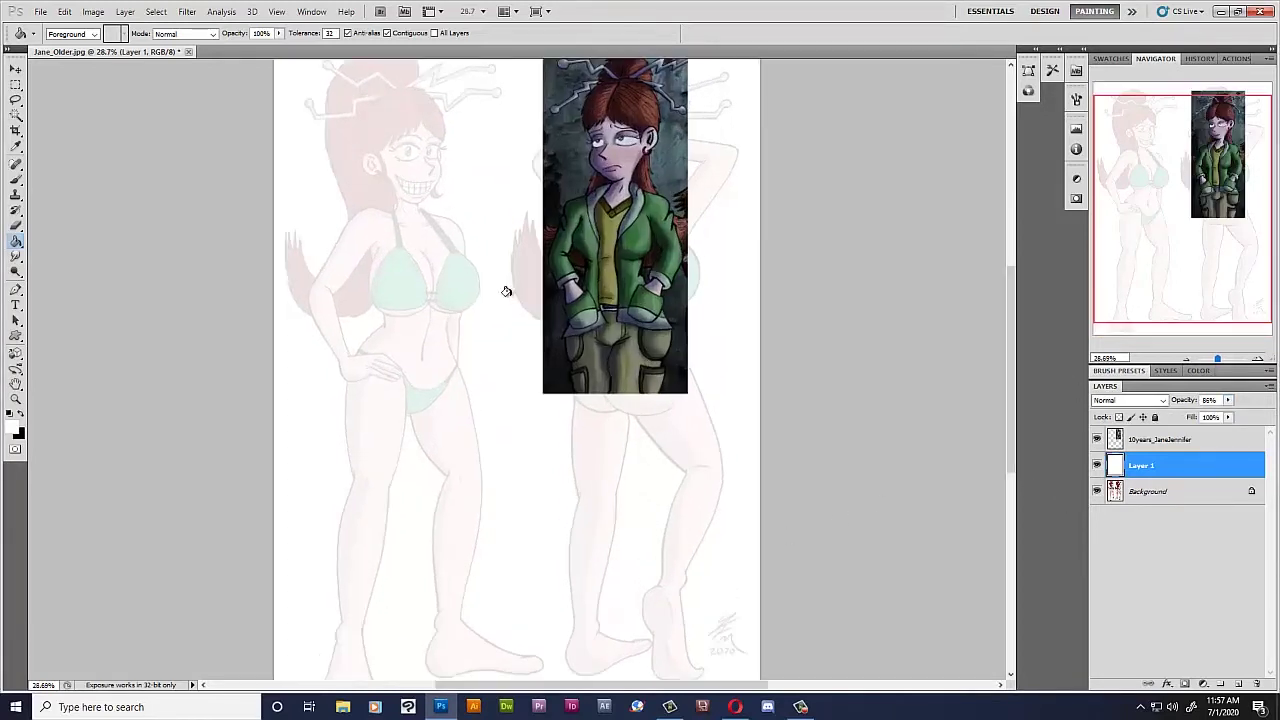
scroll(794, 295, "up", 1)
scroll(750, 470, "up", 1)
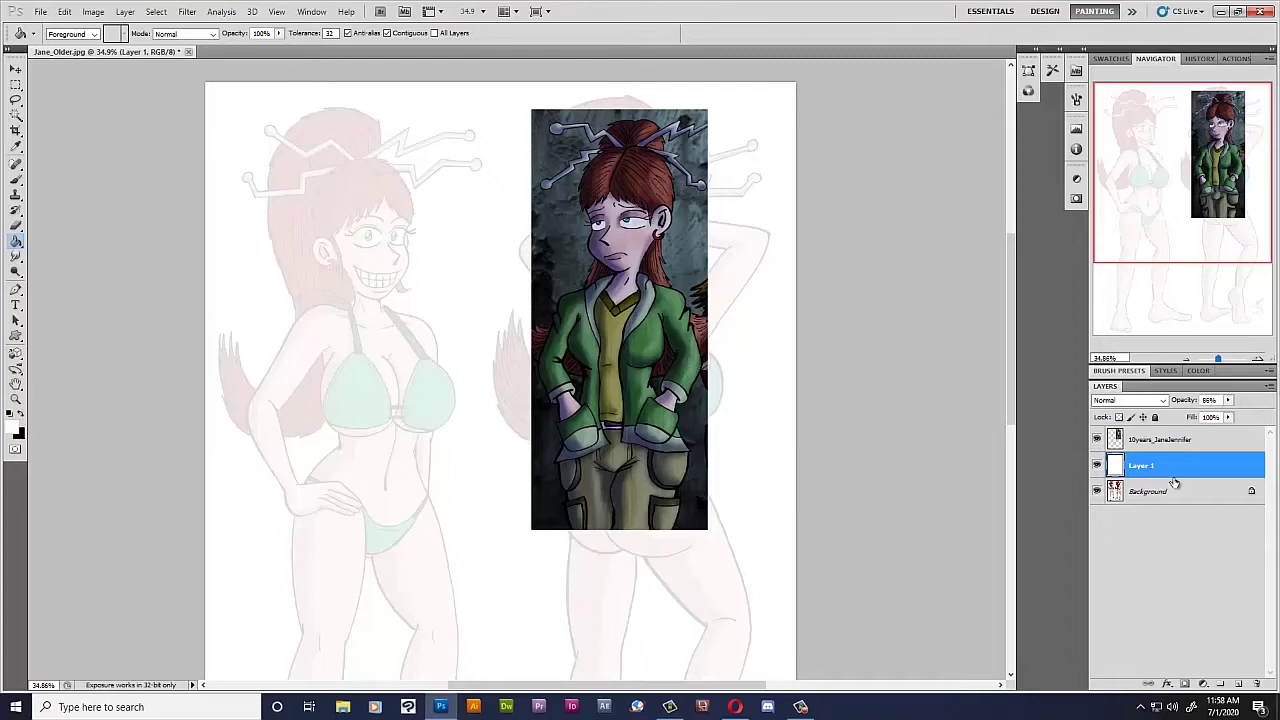
Add an empty Layer 2 and ready the Brush tool at 26% opacity.
left_click(1238, 684)
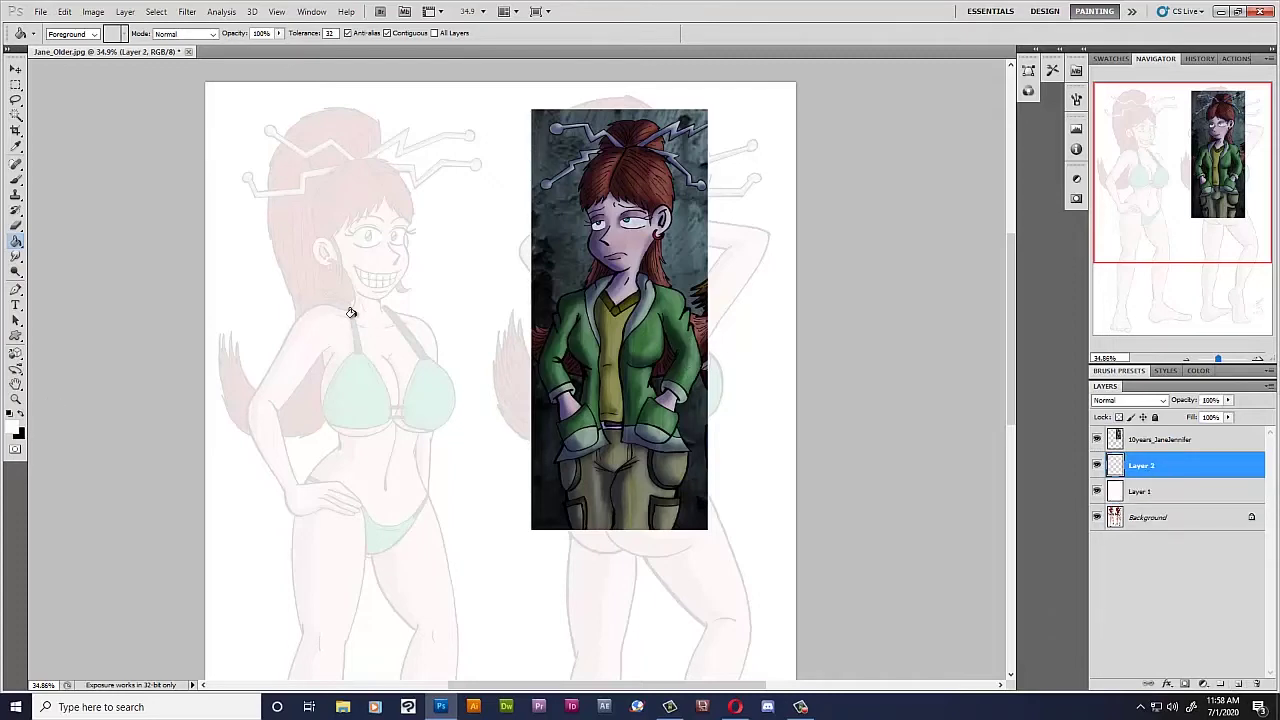
scroll(360, 314, "up", 1)
scroll(364, 314, "up", 1)
left_click(17, 181)
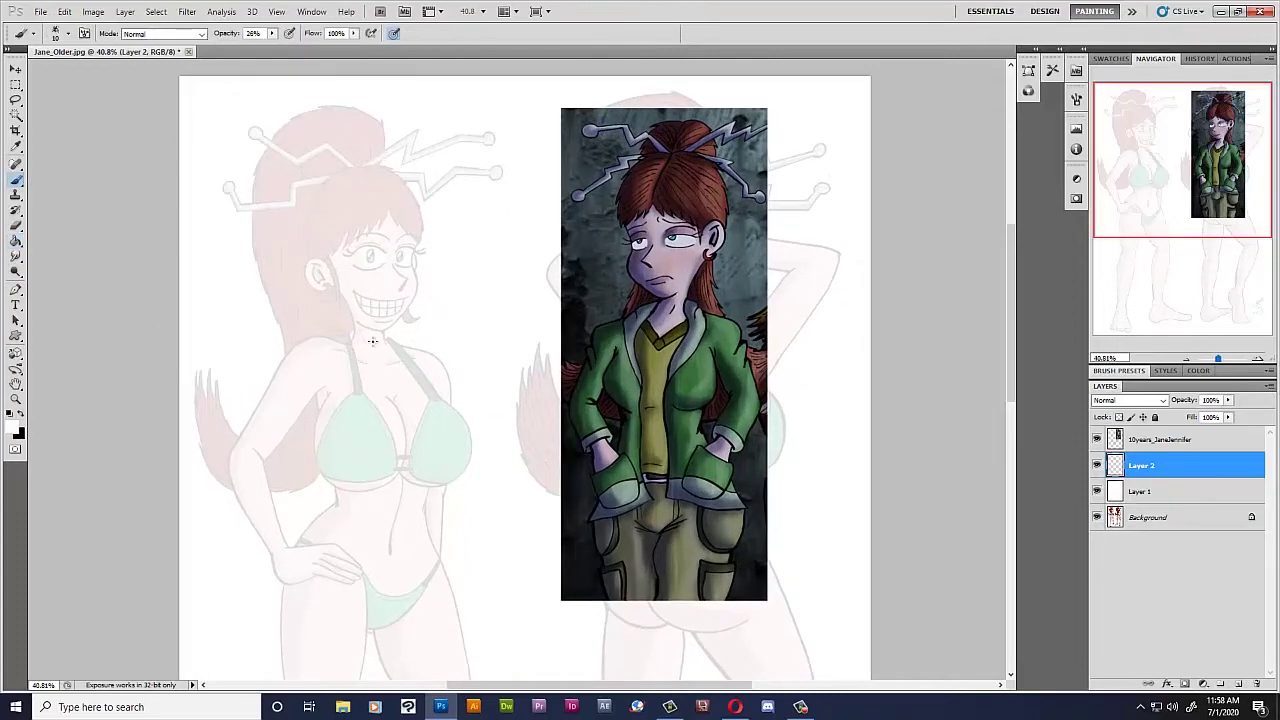
scroll(378, 375, "up", 1)
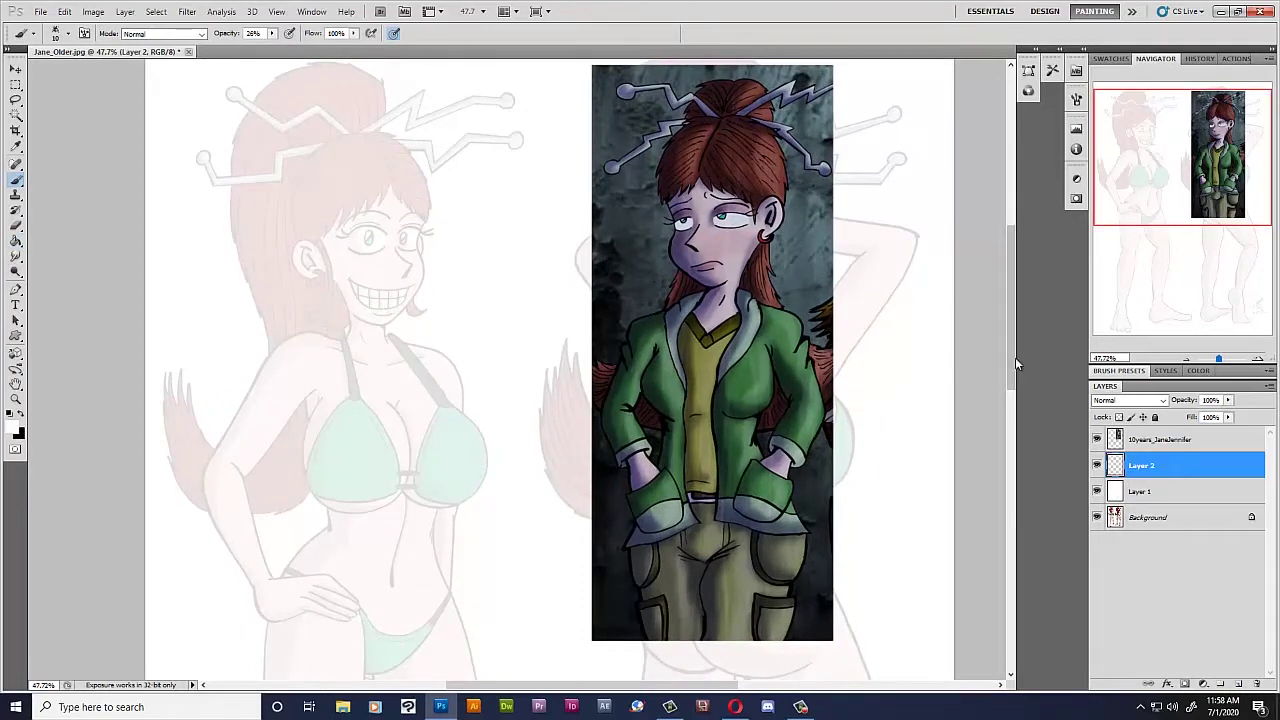
scroll(390, 320, "down", 1)
scroll(376, 362, "up", 1)
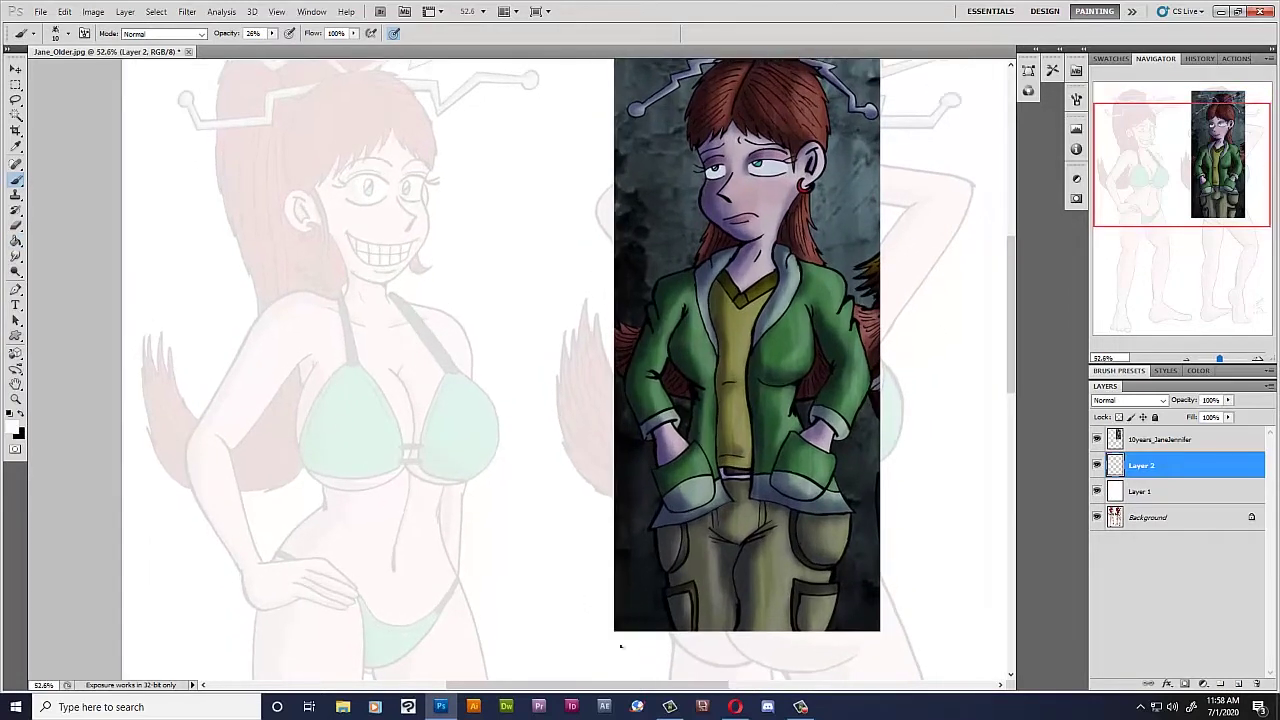
left_click_drag(640, 688, 630, 688)
In black, sketch the jacket collar and lapels along the shoulder straps.
left_click_drag(1011, 384, 1011, 378)
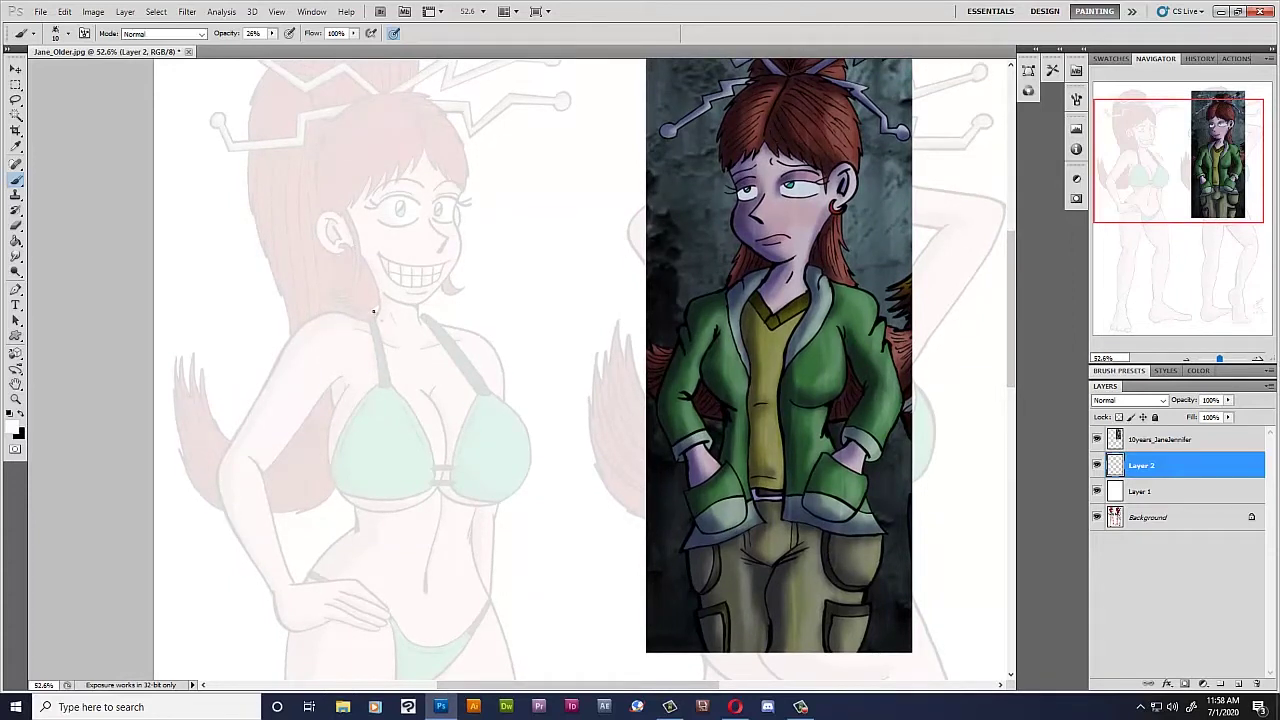
key("x")
mouse_move(377, 307)
left_mouse_down()
mouse_move(352, 320)
mouse_move(400, 434)
left_mouse_up()
left_click_drag(397, 387, 399, 415)
mouse_move(422, 310)
left_mouse_down()
mouse_move(448, 318)
mouse_move(450, 418)
left_mouse_up()
left_click_drag(452, 374, 458, 416)
left_click_drag(456, 328, 458, 376)
mouse_move(430, 308)
left_mouse_down()
mouse_move(454, 362)
mouse_move(439, 355)
left_mouse_up()
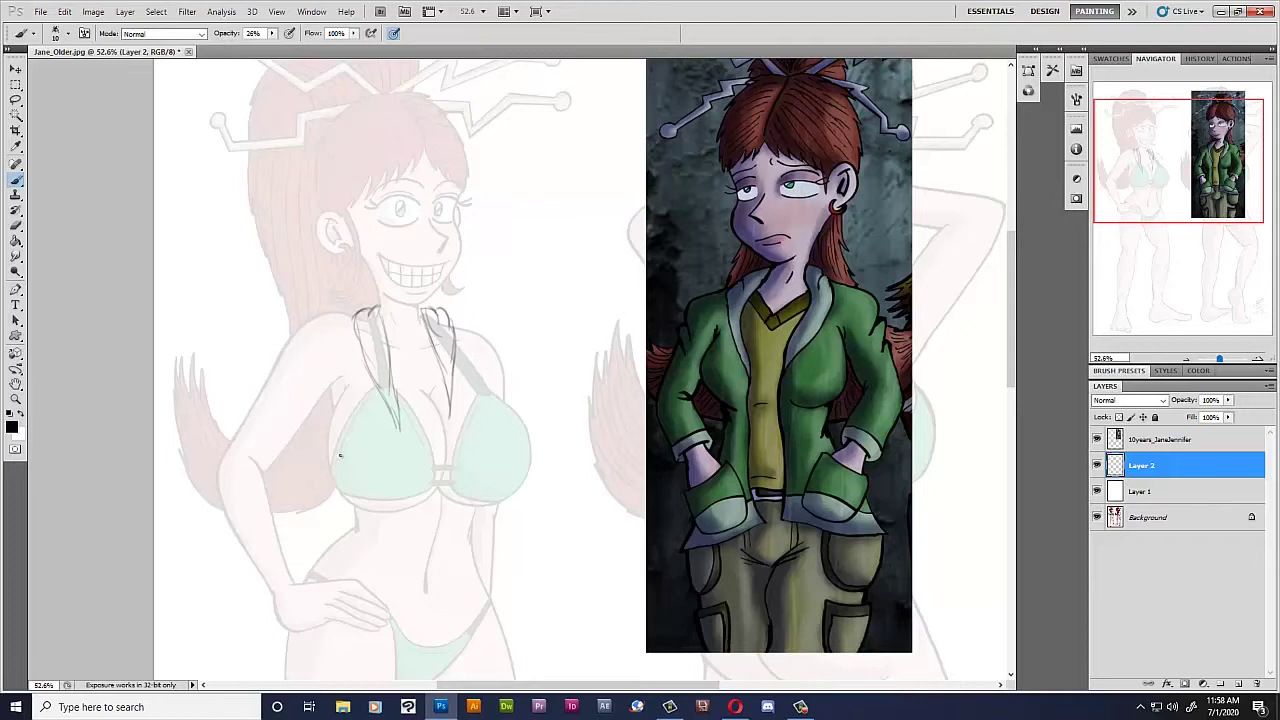
Draw the jacket shoulder, sleeve edges down the arm, and the waist edge.
mouse_move(362, 309)
left_mouse_down()
mouse_move(320, 312)
mouse_move(298, 385)
left_mouse_up()
mouse_move(294, 332)
left_mouse_down()
mouse_move(272, 400)
mouse_move(246, 424)
left_mouse_up()
left_click_drag(332, 390, 266, 474)
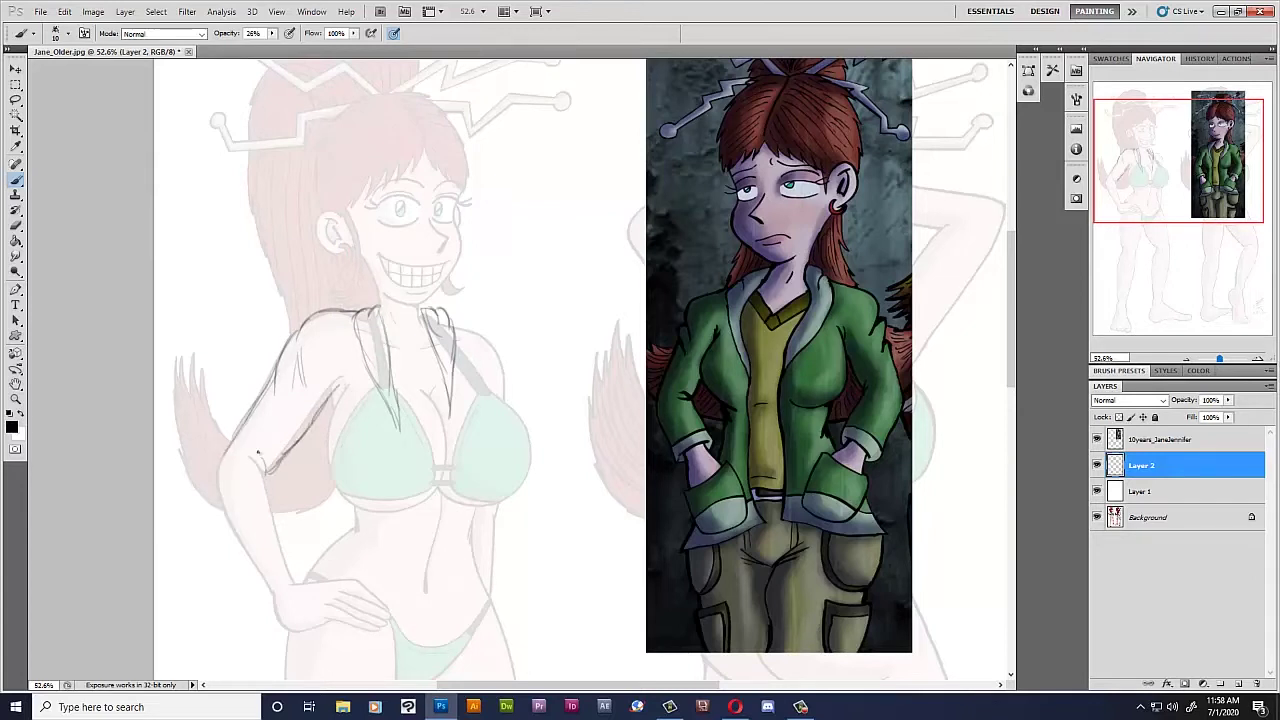
scroll(330, 396, "up", 1)
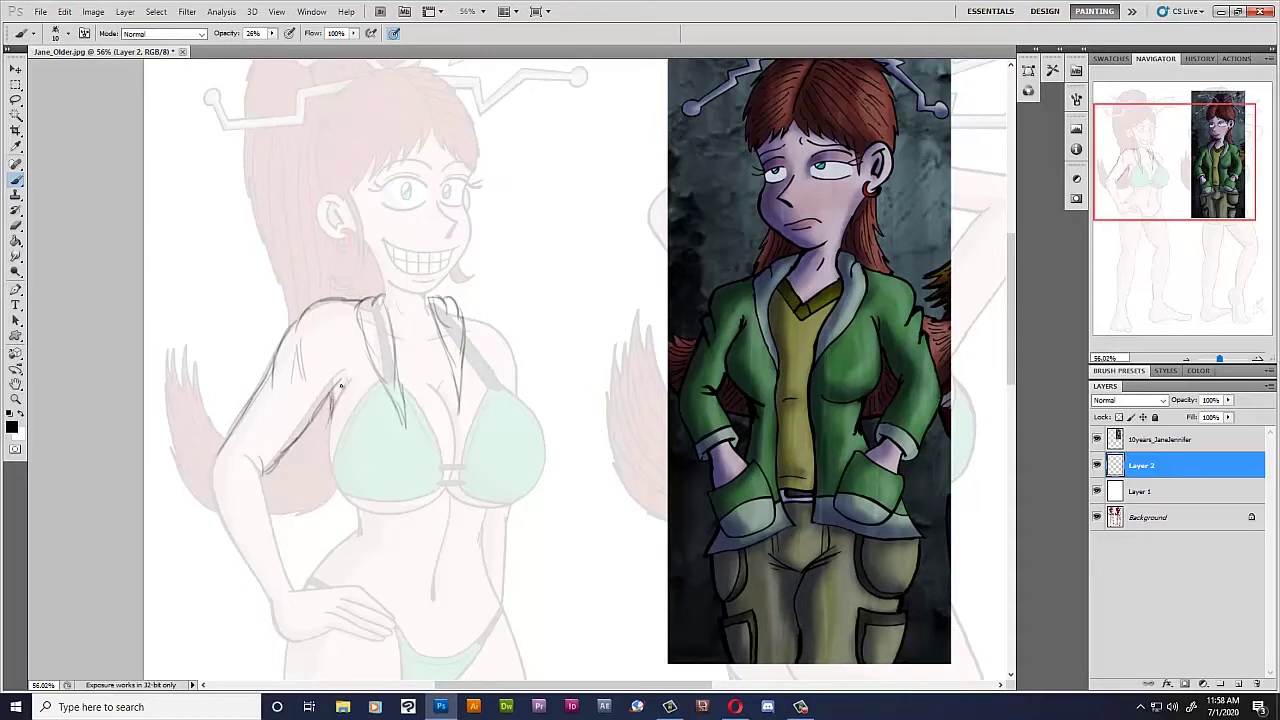
left_click_drag(331, 398, 346, 516)
mouse_move(332, 466)
left_mouse_down()
mouse_move(343, 525)
mouse_move(331, 562)
left_mouse_up()
mouse_move(350, 502)
left_mouse_down()
mouse_move(343, 546)
mouse_move(310, 586)
left_mouse_up()
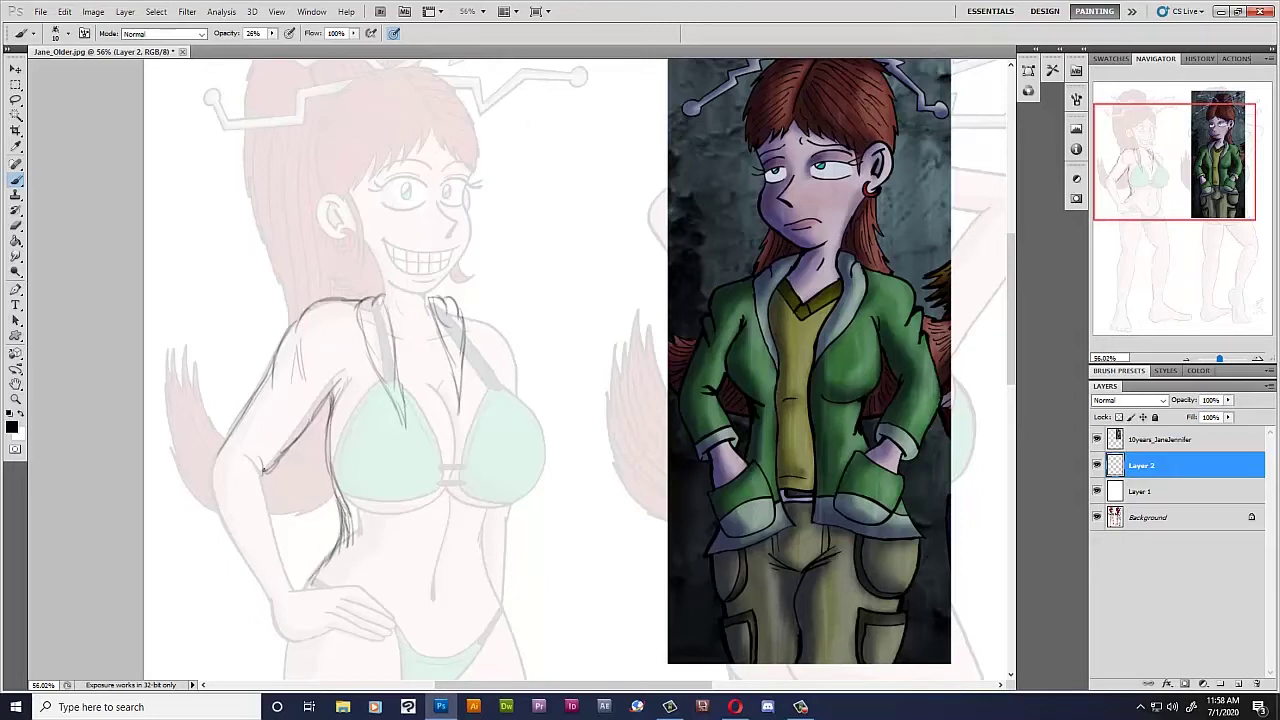
scroll(266, 430, "up", 1)
scroll(270, 480, "up", 1)
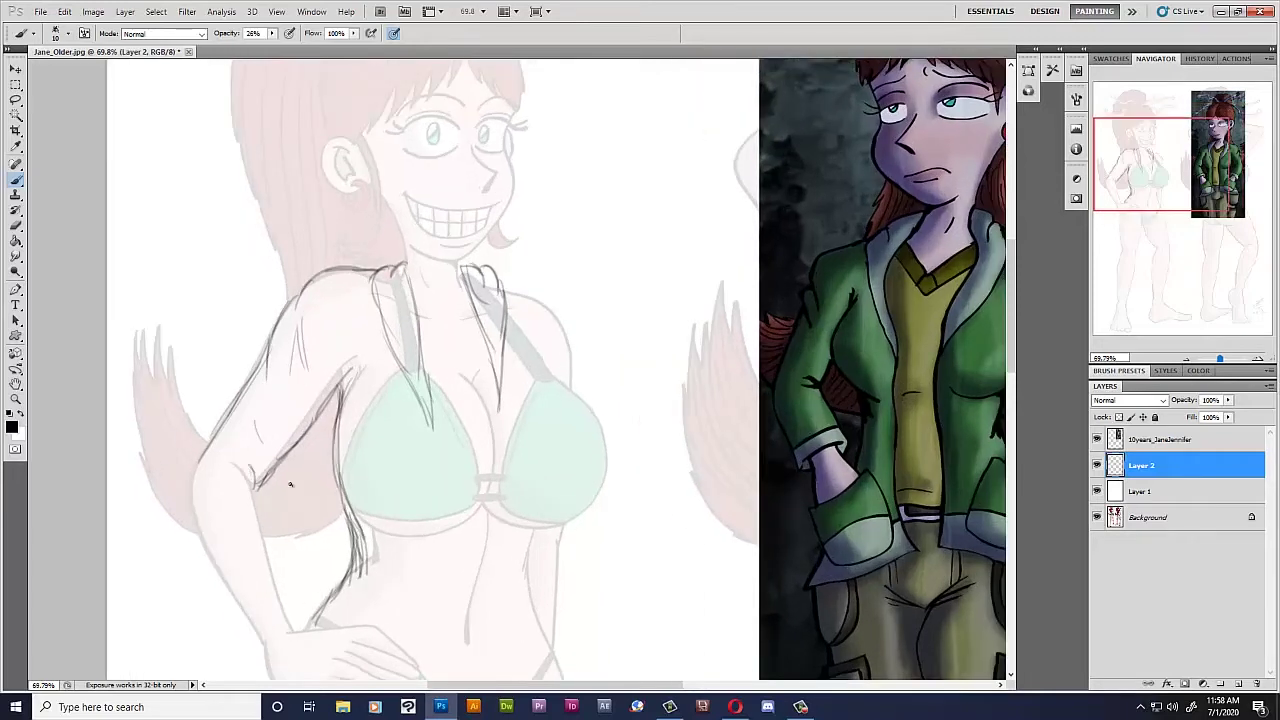
scroll(731, 333, "down", 3)
Refine the upper sleeve, add the outer forearm and the jacket's front opening.
mouse_move(222, 342)
left_mouse_down()
mouse_move(188, 396)
mouse_move(268, 466)
left_mouse_up()
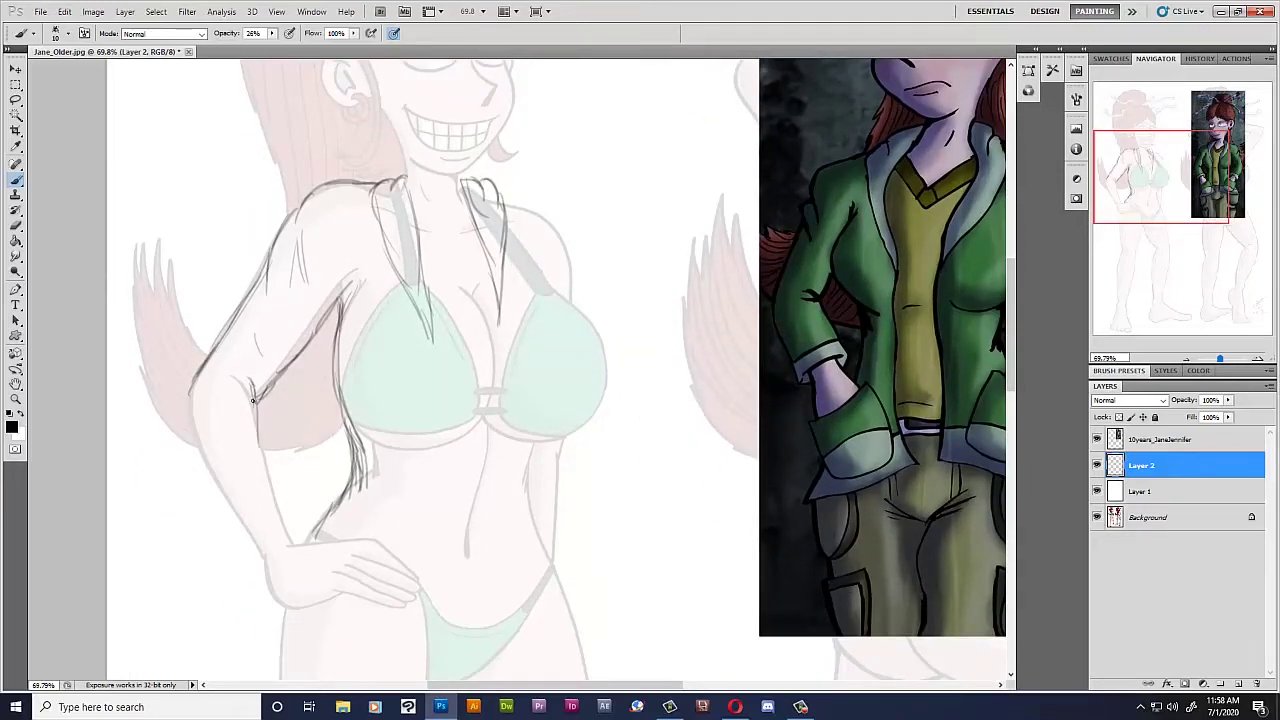
mouse_move(256, 406)
left_mouse_down()
mouse_move(292, 530)
mouse_move(259, 561)
left_mouse_up()
scroll(270, 498, "up", 1)
mouse_move(187, 369)
left_mouse_down()
mouse_move(188, 440)
mouse_move(243, 567)
mouse_move(262, 569)
mouse_move(280, 515)
mouse_move(294, 526)
left_mouse_up()
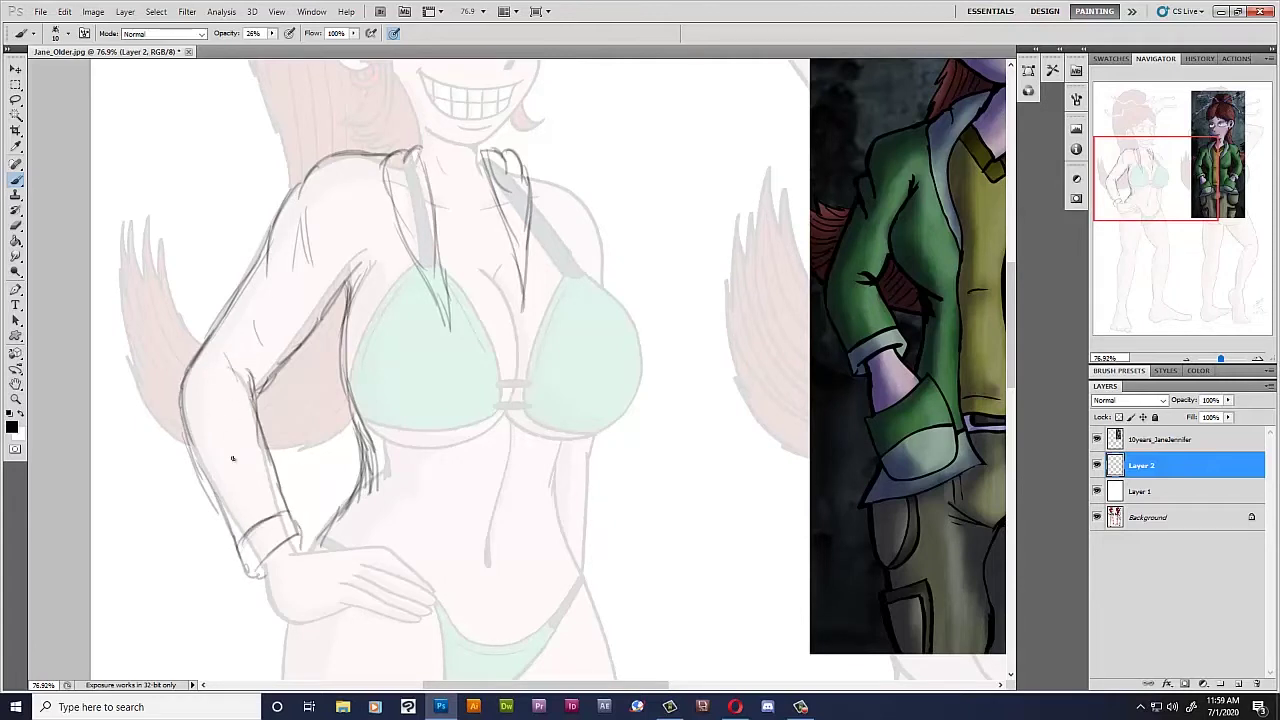
left_click_drag(436, 292, 460, 530)
Sketch the jacket lapel, far shoulder, front edges and hip line down the torso.
left_click_drag(510, 228, 540, 324)
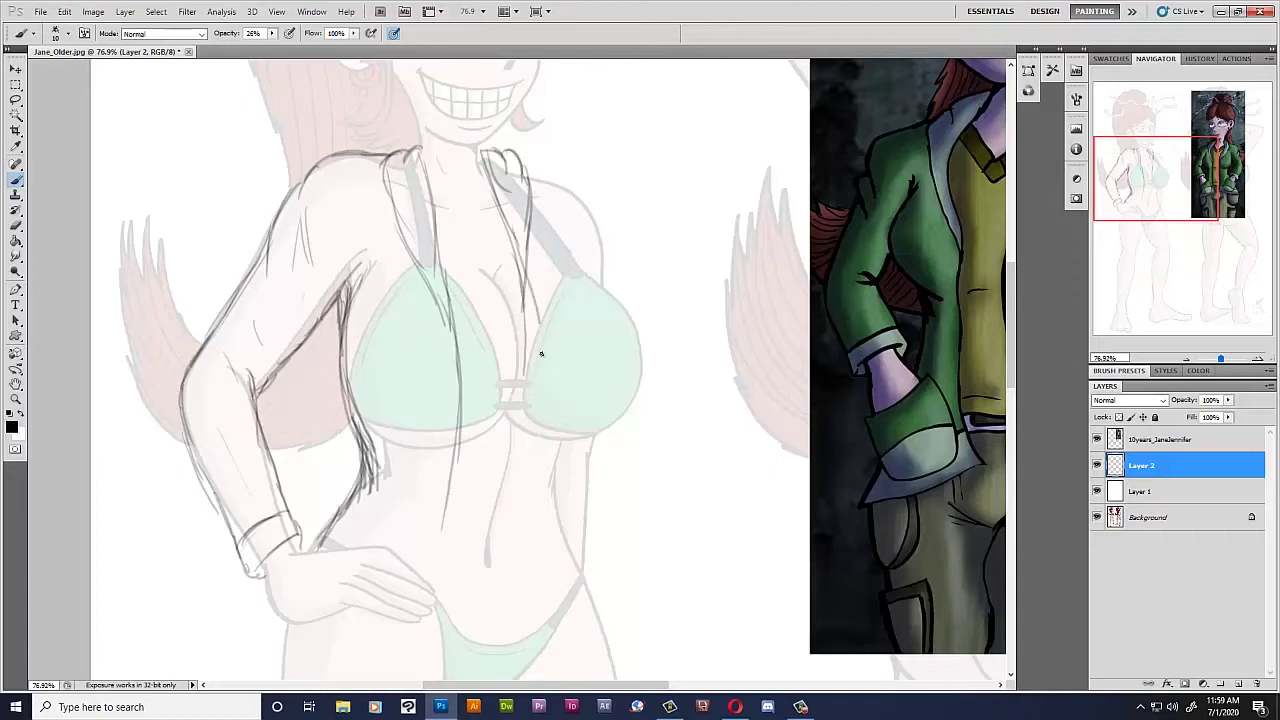
left_click_drag(508, 232, 540, 332)
mouse_move(534, 171)
left_mouse_down()
mouse_move(584, 194)
mouse_move(605, 228)
mouse_move(600, 288)
mouse_move(634, 330)
mouse_move(640, 365)
left_mouse_up()
mouse_move(627, 312)
left_mouse_down()
mouse_move(634, 402)
mouse_move(575, 468)
left_mouse_up()
mouse_move(454, 323)
left_mouse_down()
mouse_move(458, 465)
mouse_move(440, 600)
left_mouse_up()
mouse_move(532, 285)
left_mouse_down()
mouse_move(538, 395)
mouse_move(508, 570)
mouse_move(511, 636)
left_mouse_up()
mouse_move(586, 456)
left_mouse_down()
mouse_move(572, 566)
mouse_move(596, 600)
left_mouse_up()
left_click_drag(286, 630, 622, 636)
Outline the hand's edges and draw the jacket hem along the belly.
scroll(562, 488, "up", 1)
scroll(562, 488, "up", 1)
scroll(245, 444, "down", 2)
mouse_move(249, 448)
left_mouse_down()
mouse_move(276, 507)
mouse_move(344, 493)
mouse_move(424, 508)
mouse_move(432, 494)
left_mouse_up()
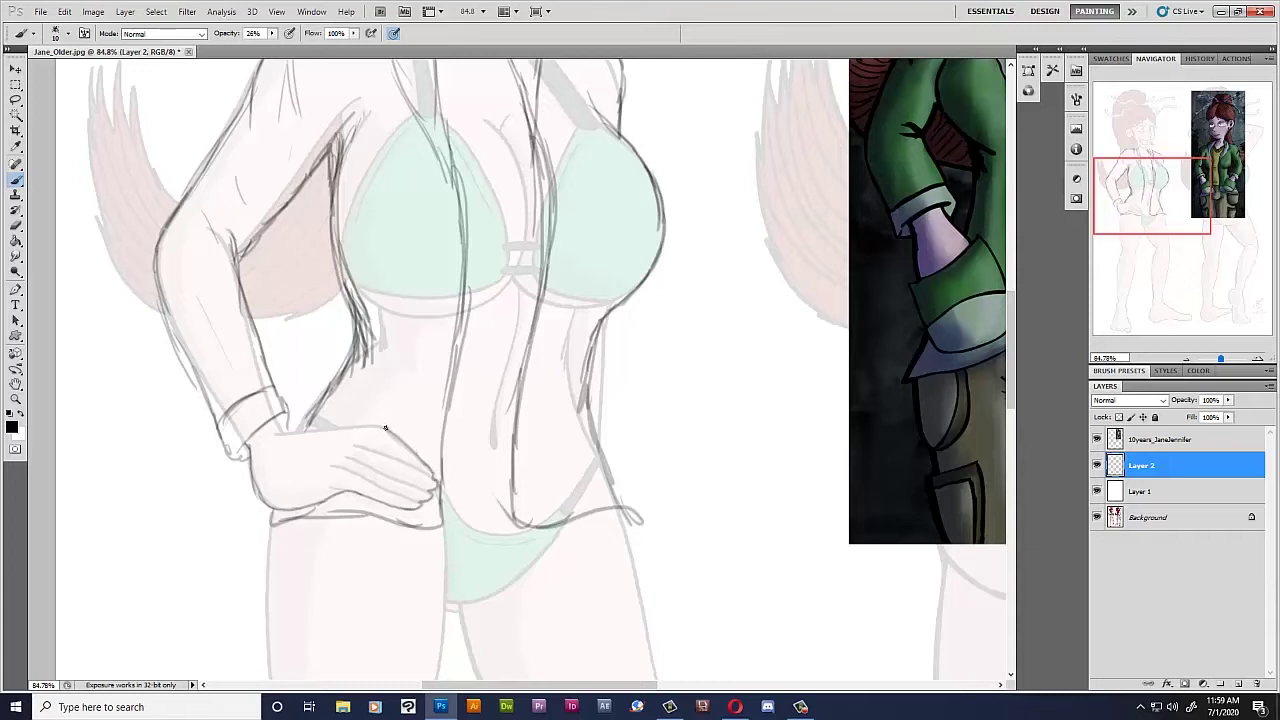
left_click_drag(357, 425, 311, 430)
scroll(404, 314, "down", 1)
left_click_drag(518, 465, 608, 508)
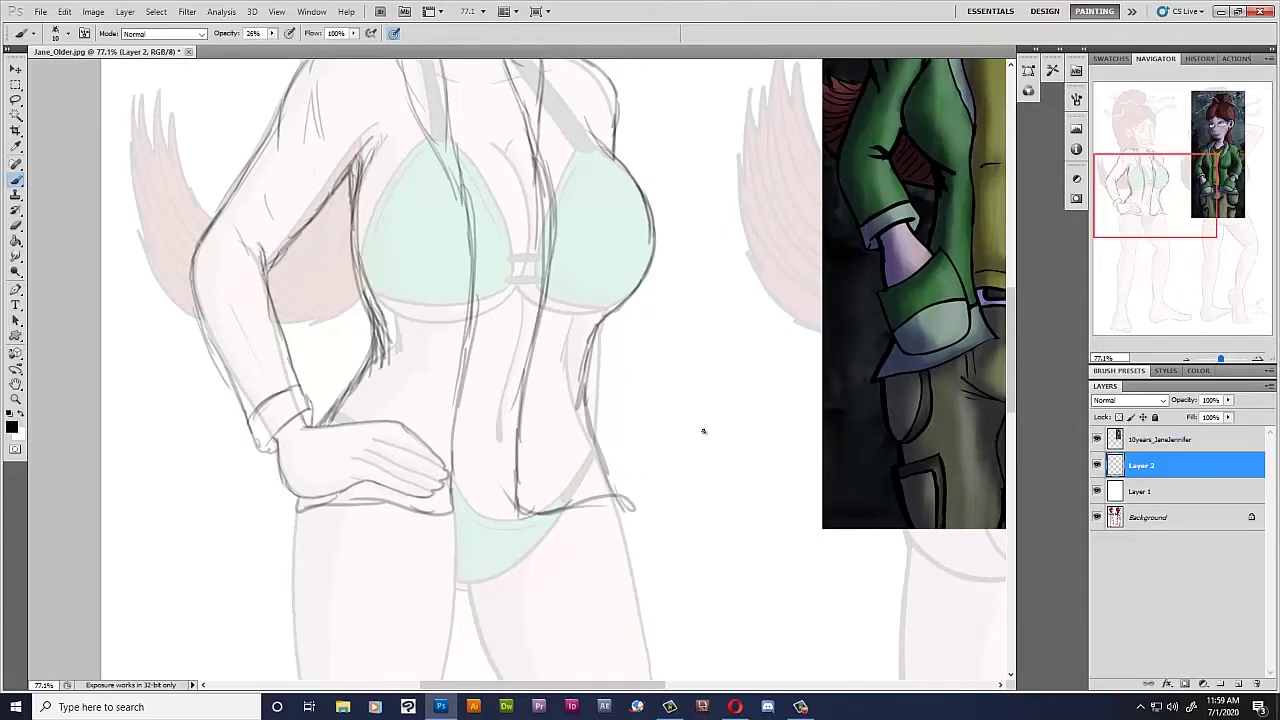
Sketch the shirt's V-neckline, front lines, underbust line and left-waist lines.
scroll(895, 312, "up", 3)
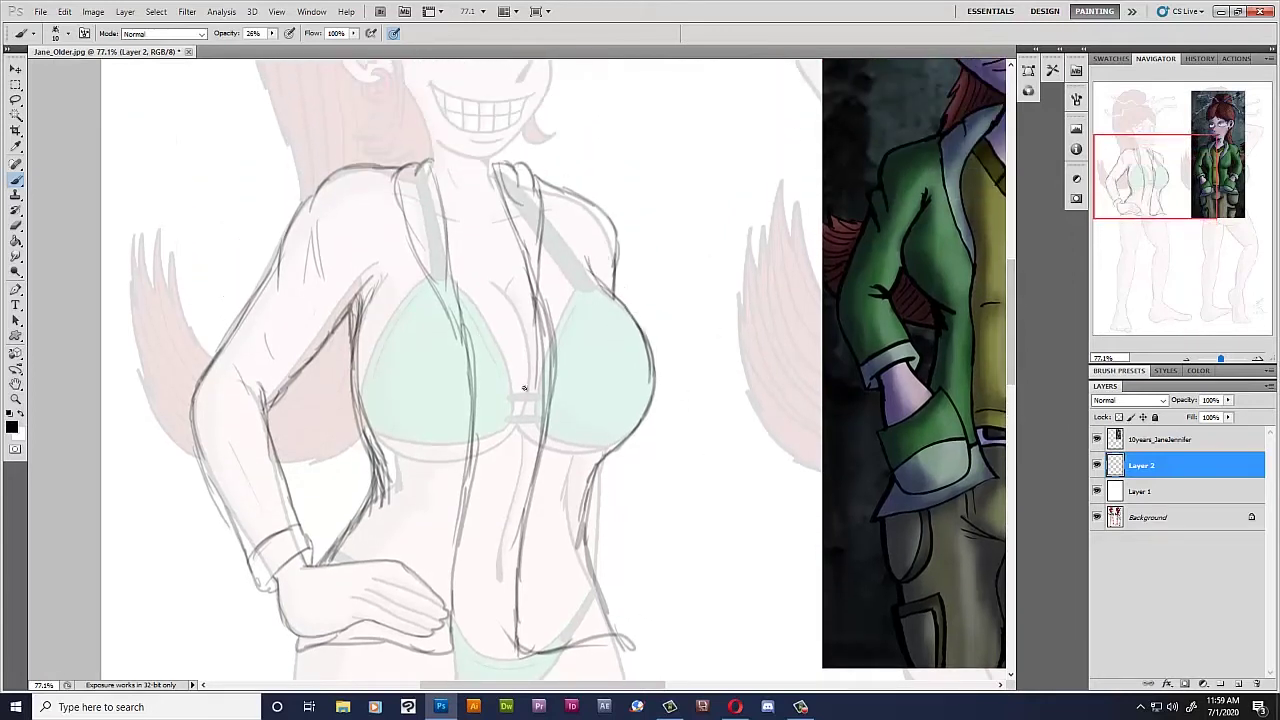
left_click_drag(1140, 199, 1167, 195)
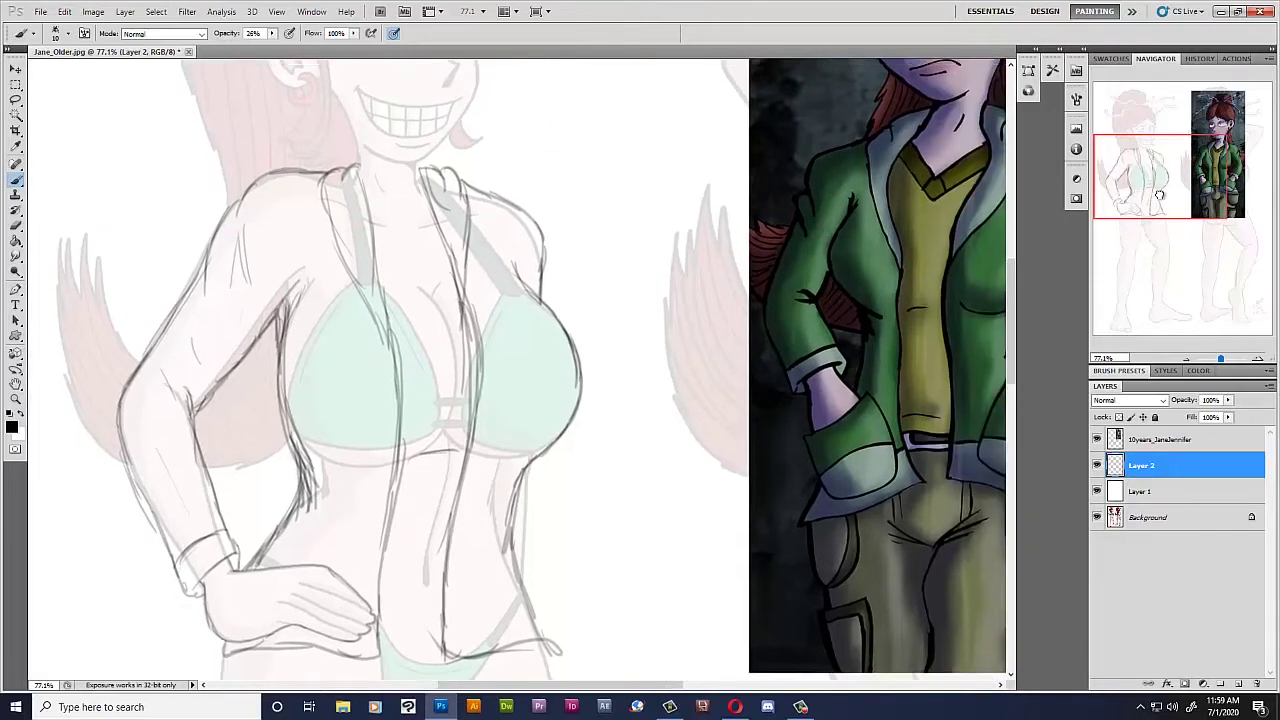
left_click_drag(318, 215, 352, 252)
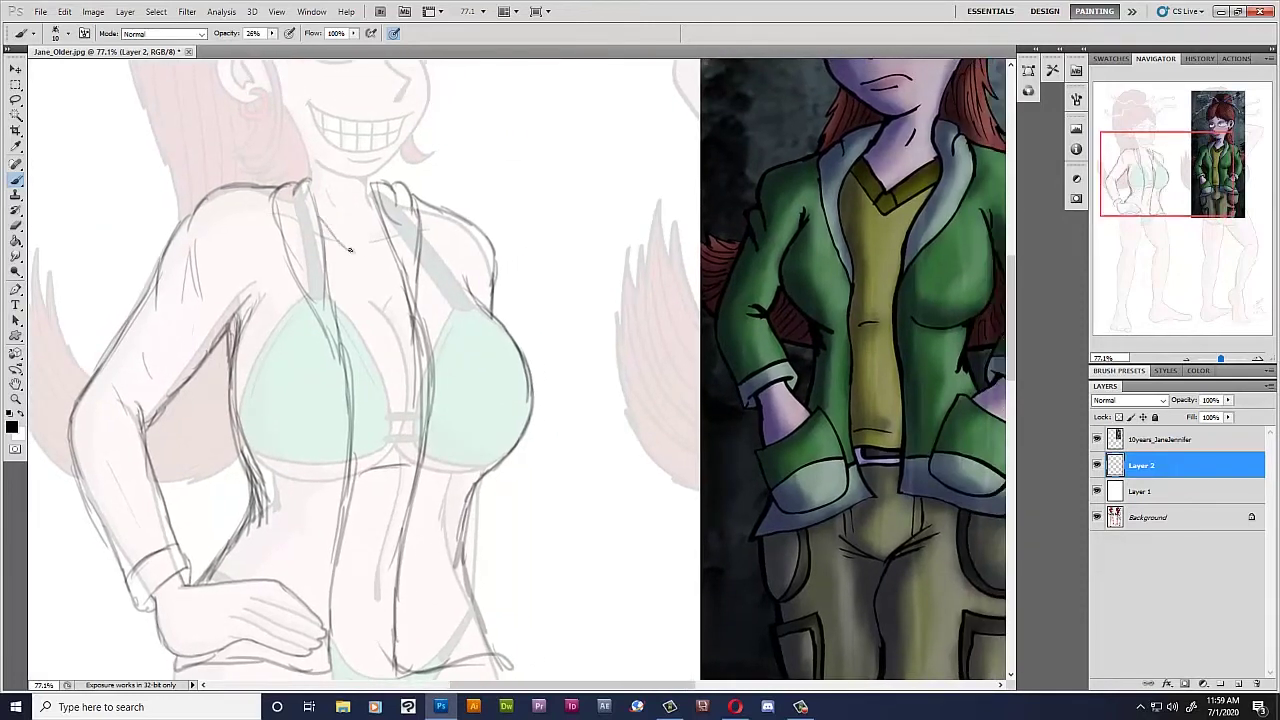
mouse_move(386, 213)
left_mouse_down()
mouse_move(361, 254)
mouse_move(370, 284)
left_mouse_up()
left_click_drag(392, 242, 370, 286)
left_click_drag(378, 300, 402, 364)
mouse_move(368, 408)
left_mouse_down()
mouse_move(414, 406)
mouse_move(432, 430)
left_mouse_up()
left_click_drag(356, 476, 417, 462)
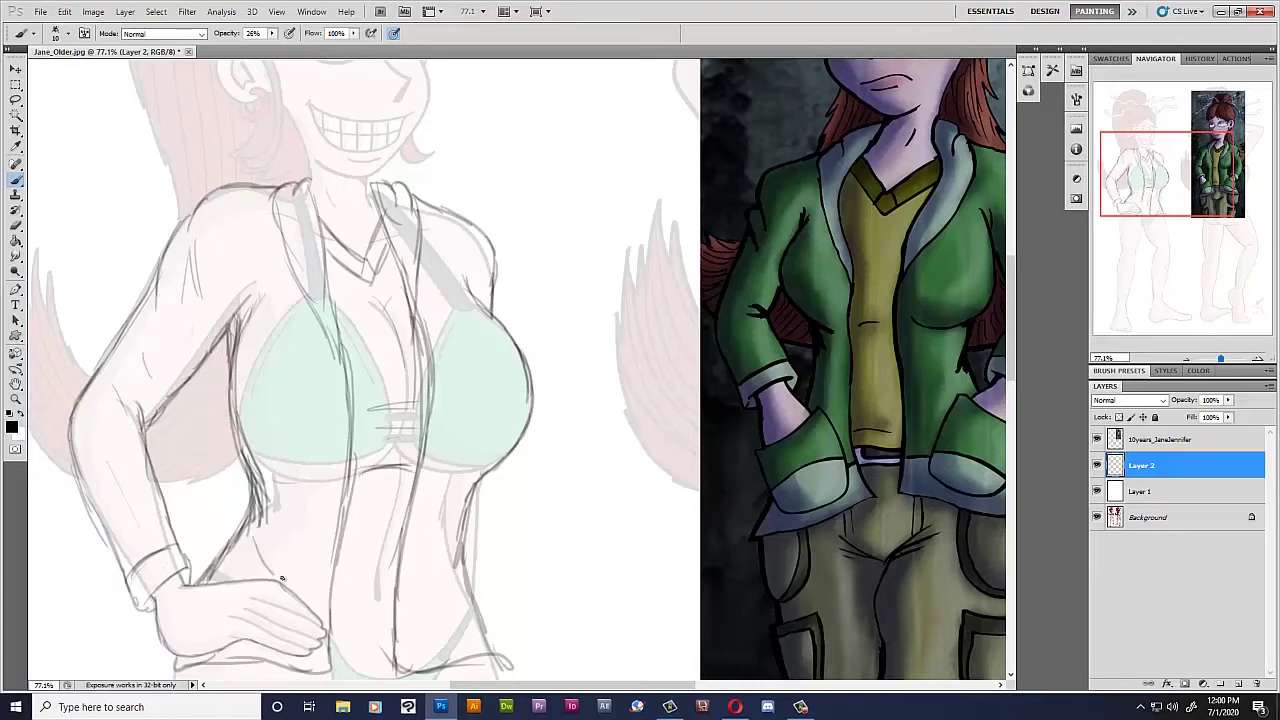
mouse_move(462, 530)
left_mouse_down()
mouse_move(428, 576)
mouse_move(456, 628)
left_mouse_up()
left_click_drag(460, 566, 432, 580)
Redraw the hip line, add belly strokes, the jacket's right edge and chest folds.
scroll(548, 438, "down", 3)
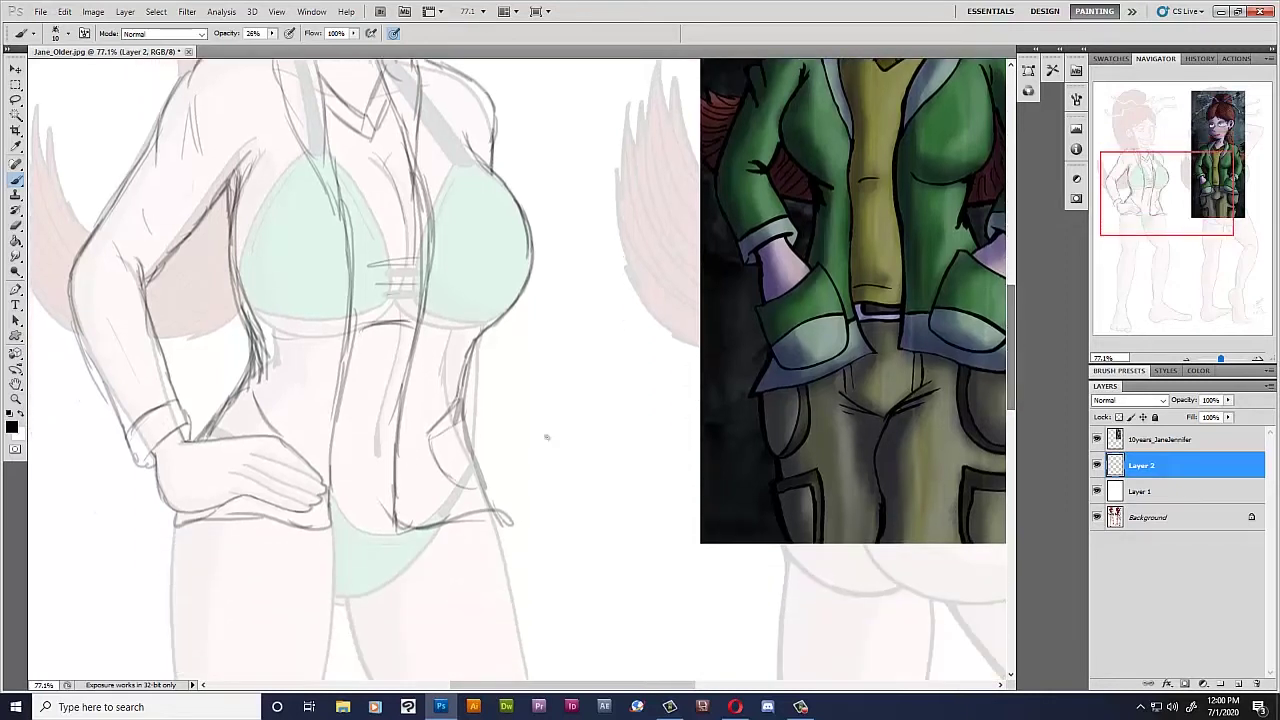
mouse_move(330, 505)
left_mouse_down()
mouse_move(384, 512)
mouse_move(380, 488)
left_mouse_up()
left_click_drag(404, 356, 346, 450)
left_click_drag(390, 376, 340, 426)
left_click_drag(380, 355, 342, 418)
left_click_drag(374, 386, 350, 430)
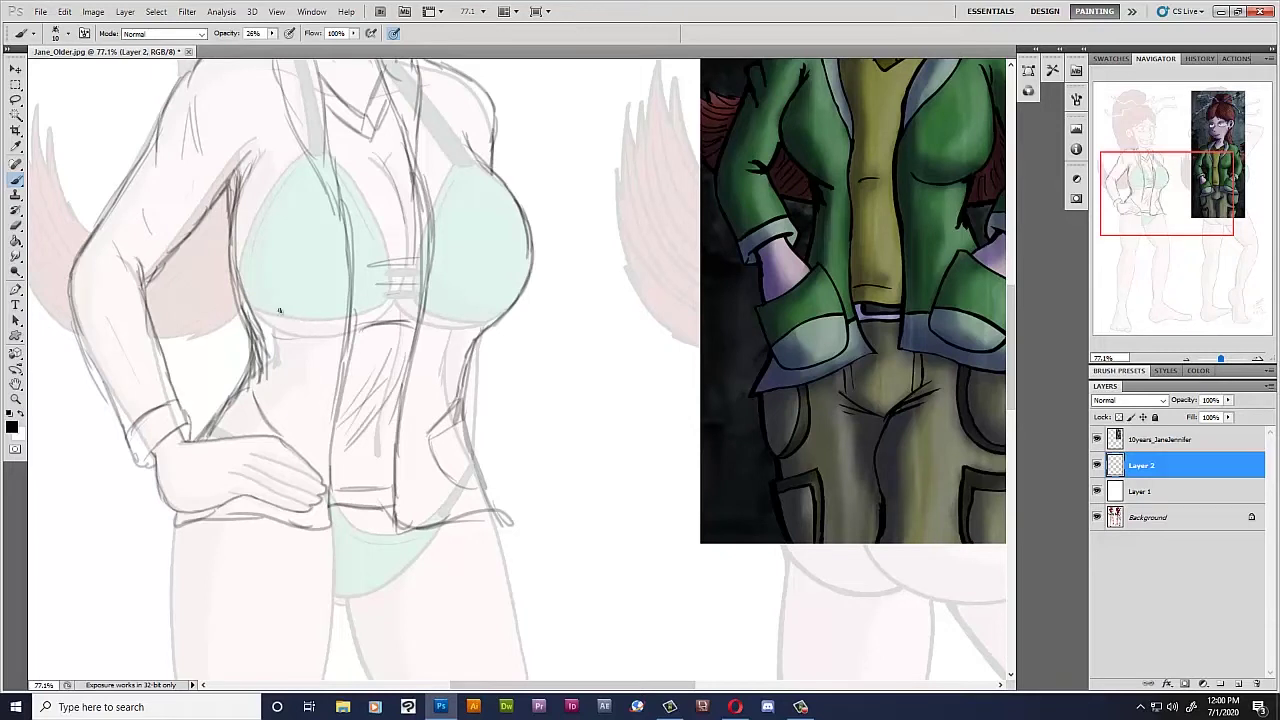
left_click_drag(316, 346, 282, 420)
left_click_drag(452, 346, 418, 452)
left_click_drag(326, 182, 299, 288)
left_click_drag(462, 186, 458, 228)
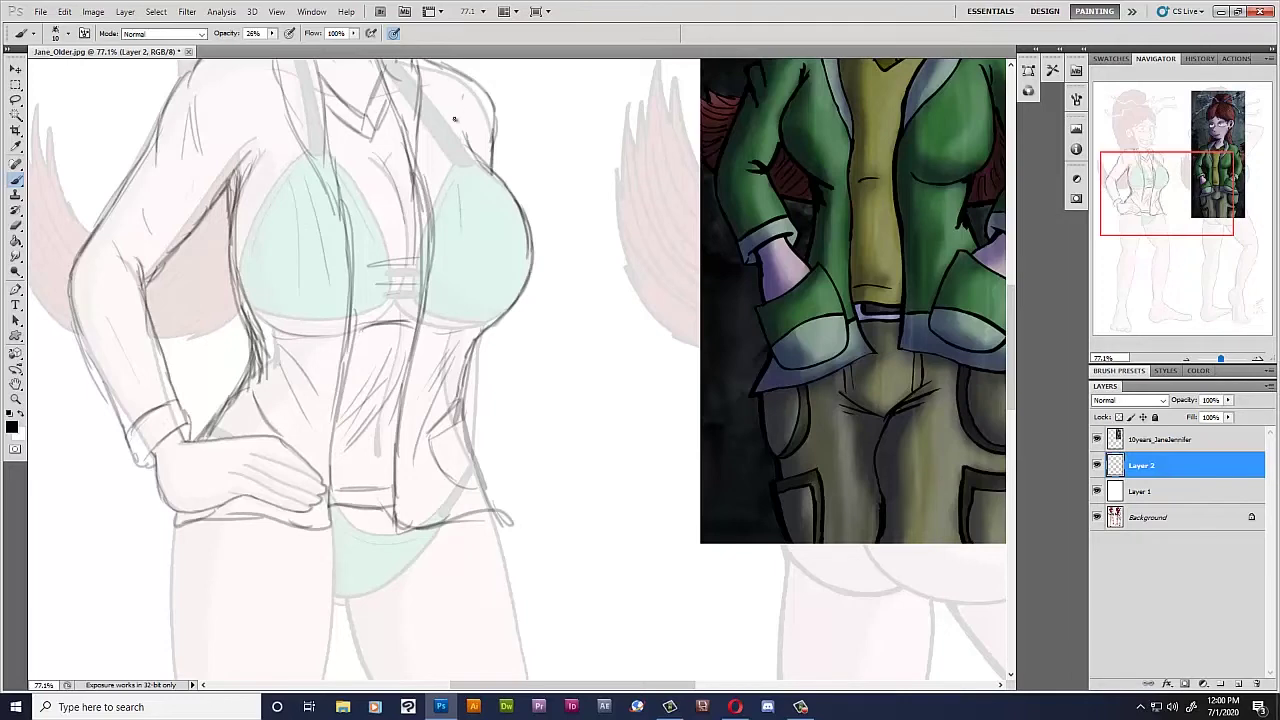
Trace the upper-arm sleeve and torso-side jacket edge, then hatch the crotch line.
scroll(268, 146, "down", 1)
scroll(268, 146, "down", 1)
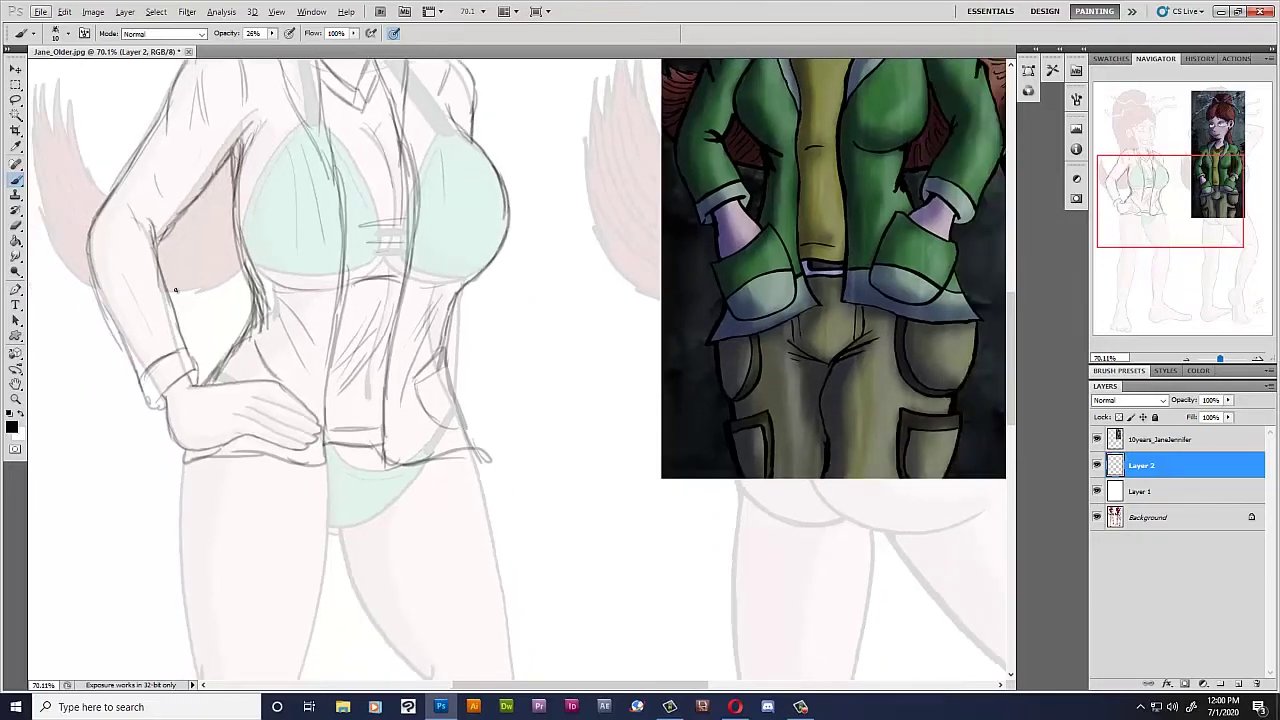
left_click_drag(148, 240, 134, 192)
scroll(208, 264, "down", 2)
mouse_move(418, 316)
left_mouse_down()
mouse_move(420, 436)
mouse_move(419, 394)
left_mouse_up()
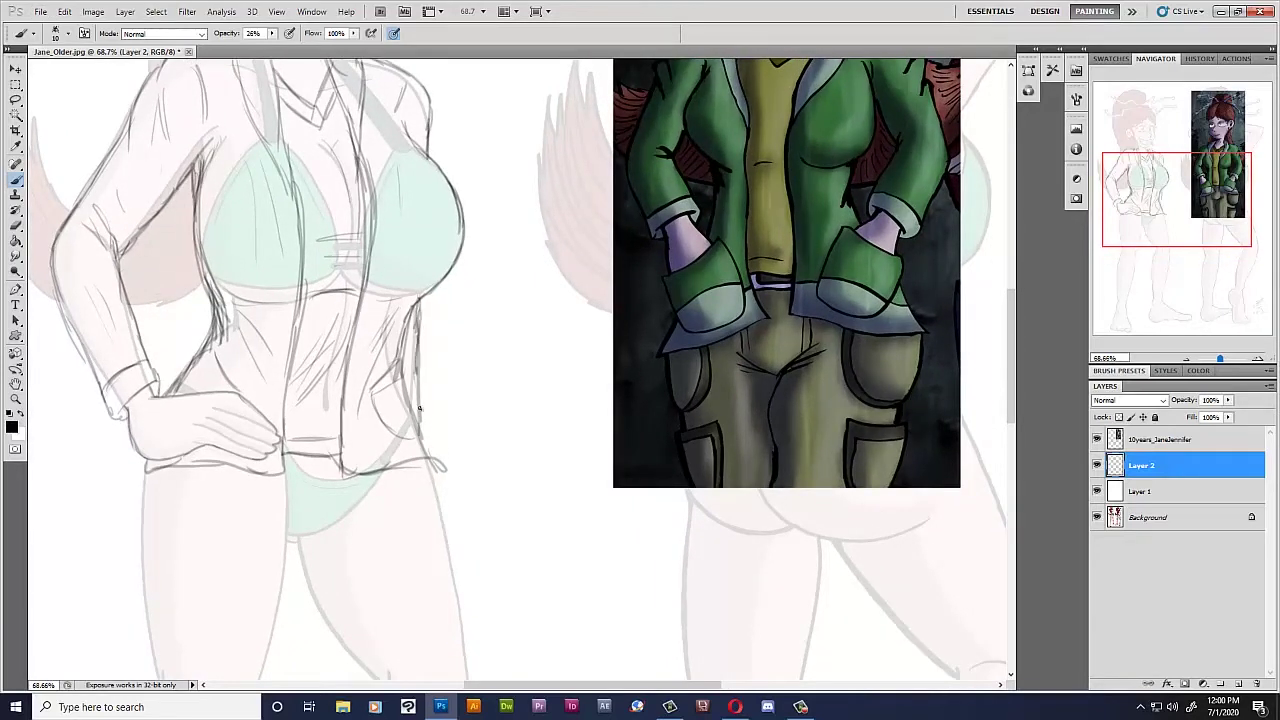
scroll(428, 340, "down", 2)
scroll(357, 412, "down", 2)
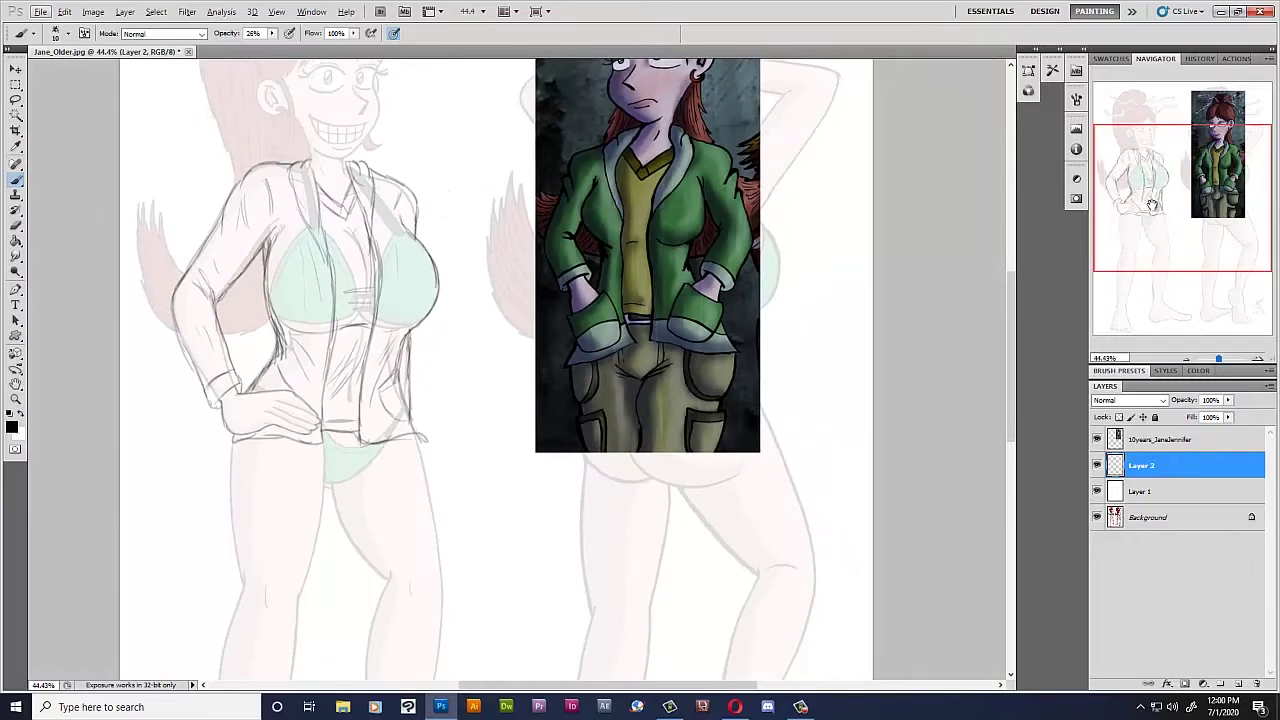
left_click_drag(1152, 205, 1143, 226)
scroll(371, 420, "up", 1)
scroll(395, 402, "up", 1)
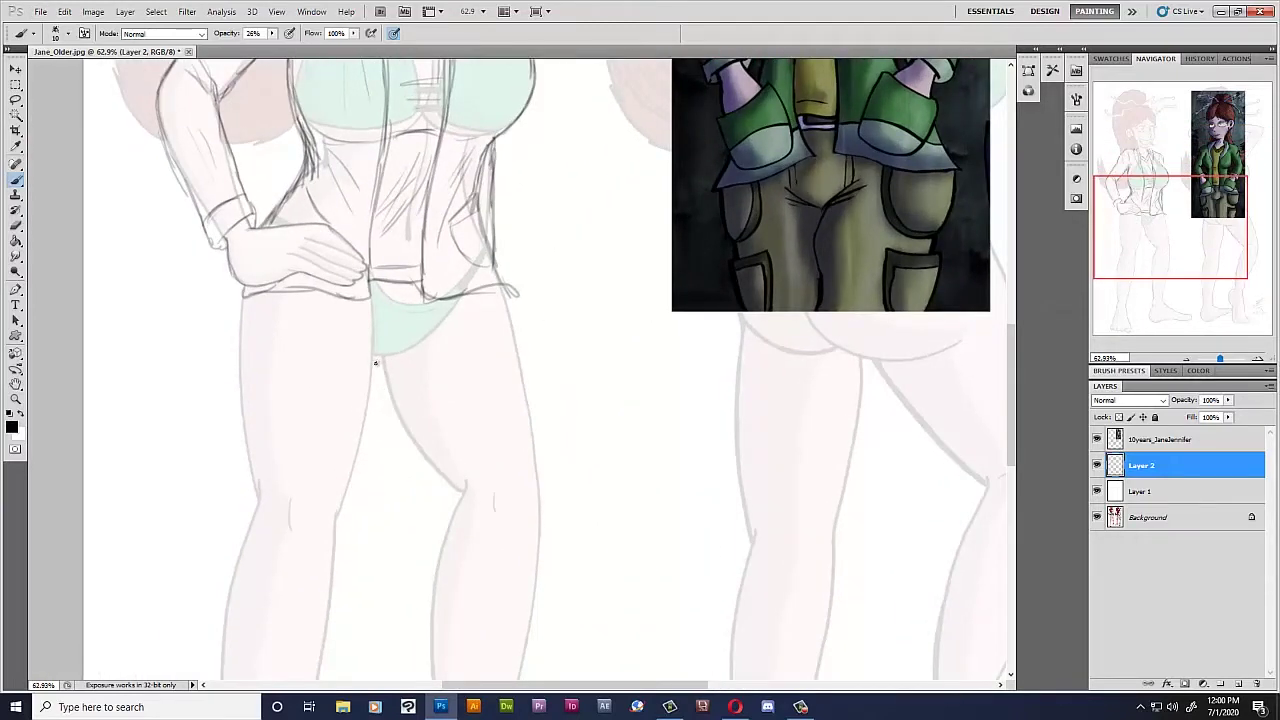
mouse_move(383, 362)
left_mouse_down()
mouse_move(452, 332)
mouse_move(390, 366)
left_mouse_up()
Outline the trouser tops and left thigh with a cargo pocket and a smaller lower pocket.
left_click_drag(356, 314, 372, 362)
left_click_drag(448, 300, 438, 334)
left_click_drag(363, 302, 368, 332)
scroll(309, 300, "down", 1)
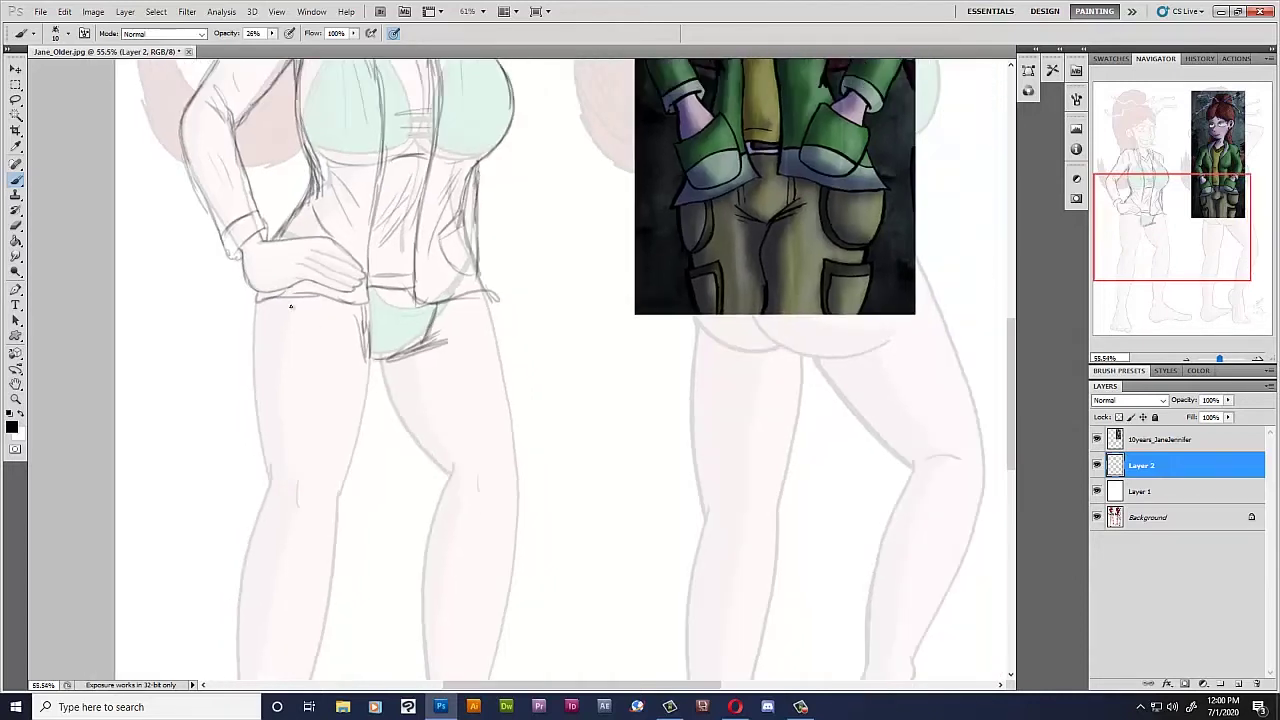
mouse_move(256, 304)
left_mouse_down()
mouse_move(252, 350)
mouse_move(282, 358)
mouse_move(251, 392)
left_mouse_up()
mouse_move(280, 342)
left_mouse_down()
mouse_move(280, 388)
mouse_move(254, 396)
mouse_move(258, 318)
mouse_move(262, 446)
left_mouse_up()
left_click_drag(253, 396, 276, 490)
mouse_move(254, 428)
left_mouse_down()
mouse_move(269, 501)
mouse_move(256, 434)
left_mouse_up()
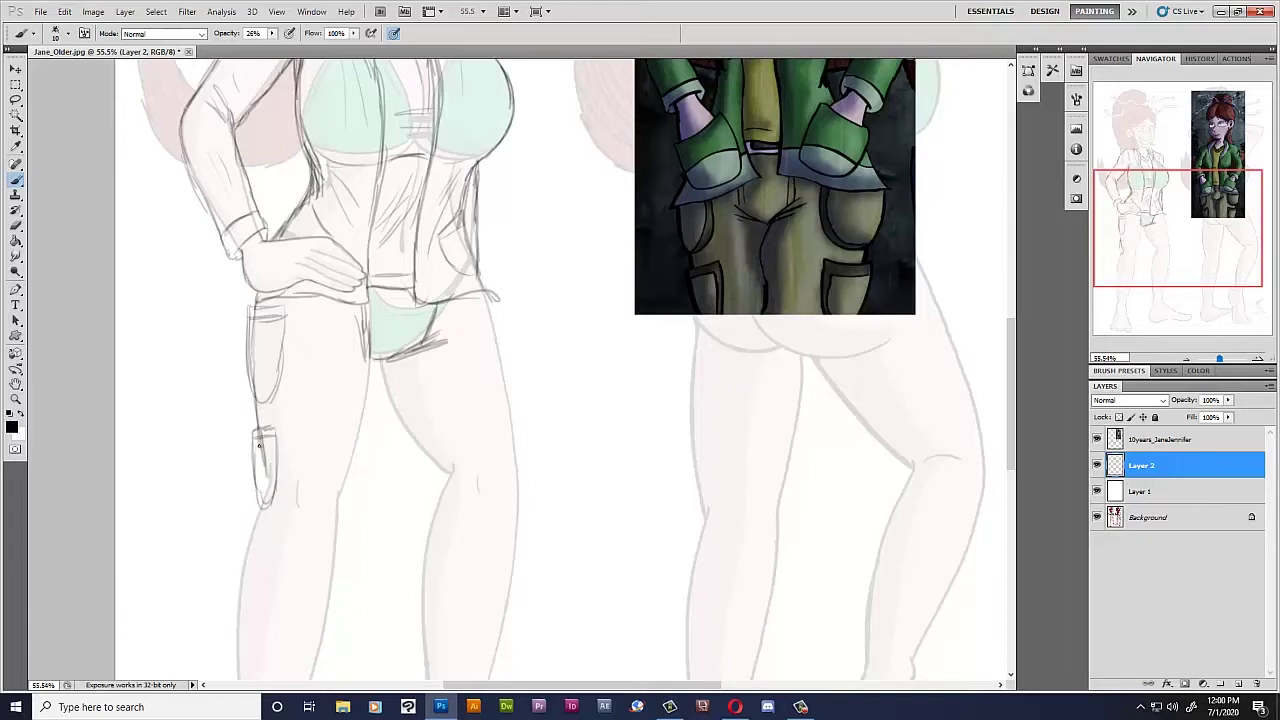
Add hip side details and draw the inner seam and outer trouser lines down both legs.
left_click_drag(489, 297, 502, 372)
left_click_drag(487, 316, 500, 370)
left_click_drag(379, 358, 358, 470)
left_click_drag(372, 420, 353, 495)
mouse_move(382, 378)
left_mouse_down()
mouse_move(446, 482)
mouse_move(432, 505)
left_mouse_up()
left_click_drag(1010, 387, 1010, 432)
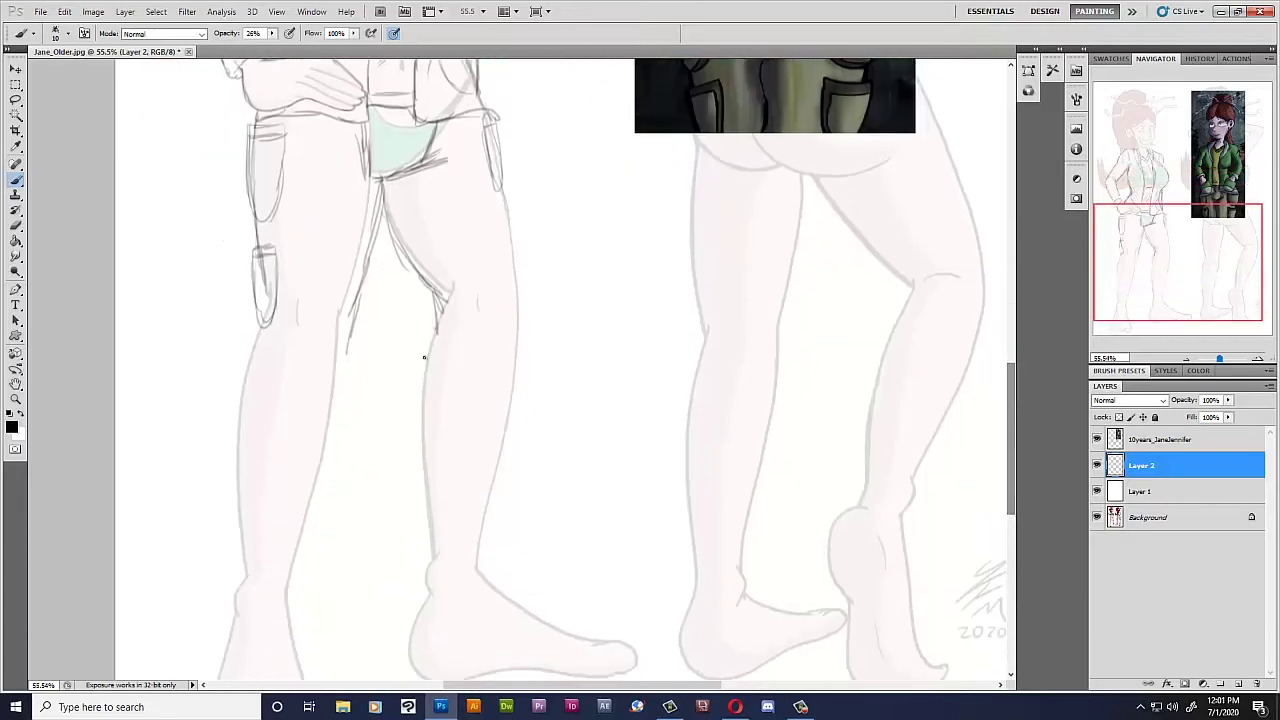
mouse_move(256, 316)
left_mouse_down()
mouse_move(219, 566)
mouse_move(274, 596)
mouse_move(316, 598)
mouse_move(331, 425)
mouse_move(366, 347)
left_mouse_up()
mouse_move(446, 279)
left_mouse_down()
mouse_move(408, 568)
mouse_move(496, 588)
mouse_move(516, 558)
left_mouse_up()
mouse_move(498, 132)
left_mouse_down()
mouse_move(520, 290)
mouse_move(506, 226)
mouse_move(520, 334)
mouse_move(508, 566)
left_mouse_up()
Draw rolled cuffs on both legs and refine the pockets and knee outlines.
left_click_drag(231, 562, 316, 570)
left_click_drag(418, 554, 494, 546)
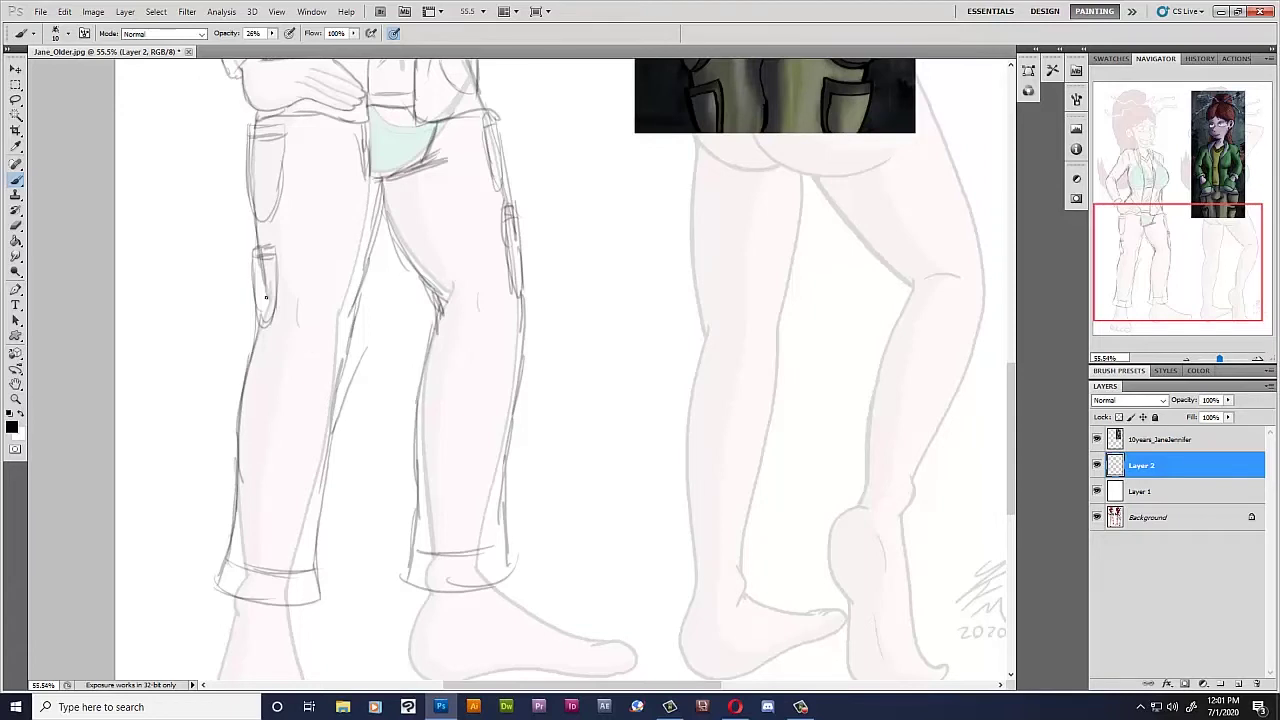
mouse_move(258, 246)
left_mouse_down()
mouse_move(274, 312)
mouse_move(252, 257)
left_mouse_up()
mouse_move(252, 242)
left_mouse_down()
mouse_move(276, 244)
mouse_move(258, 312)
left_mouse_up()
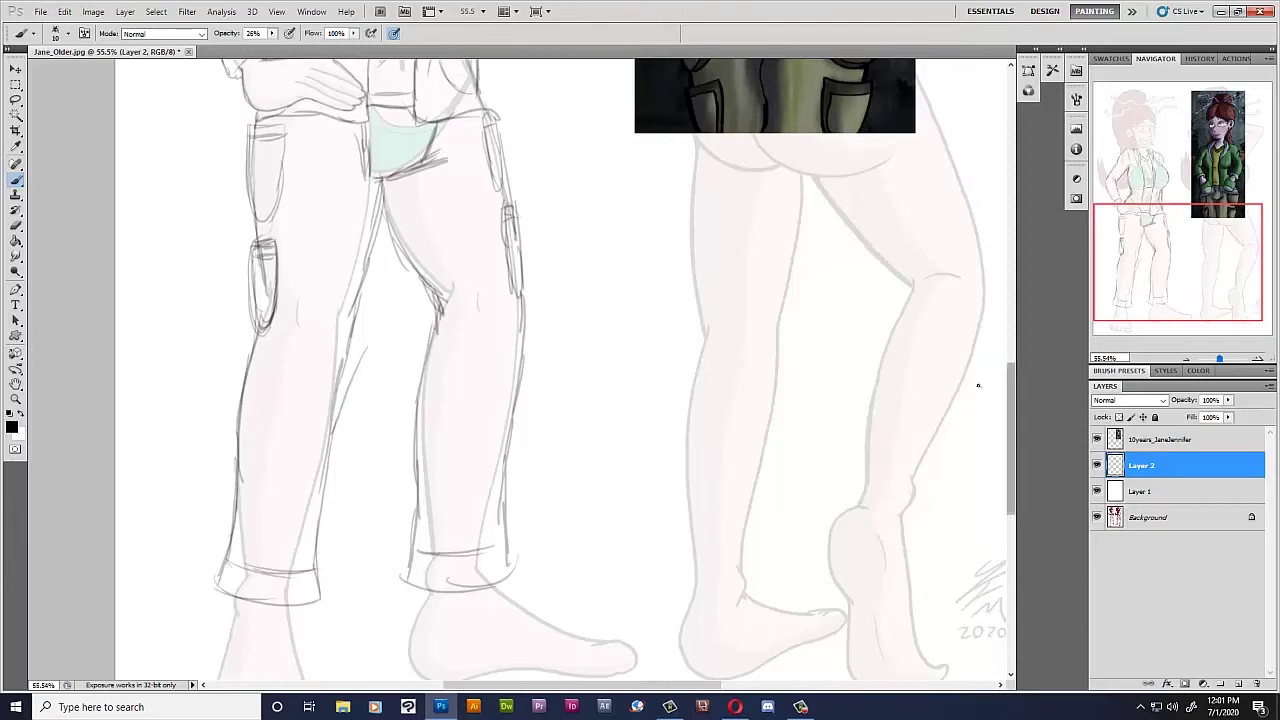
left_click_drag(505, 233, 519, 292)
mouse_move(497, 120)
left_mouse_down()
mouse_move(506, 188)
mouse_move(488, 176)
left_mouse_up()
left_click_drag(377, 187, 328, 560)
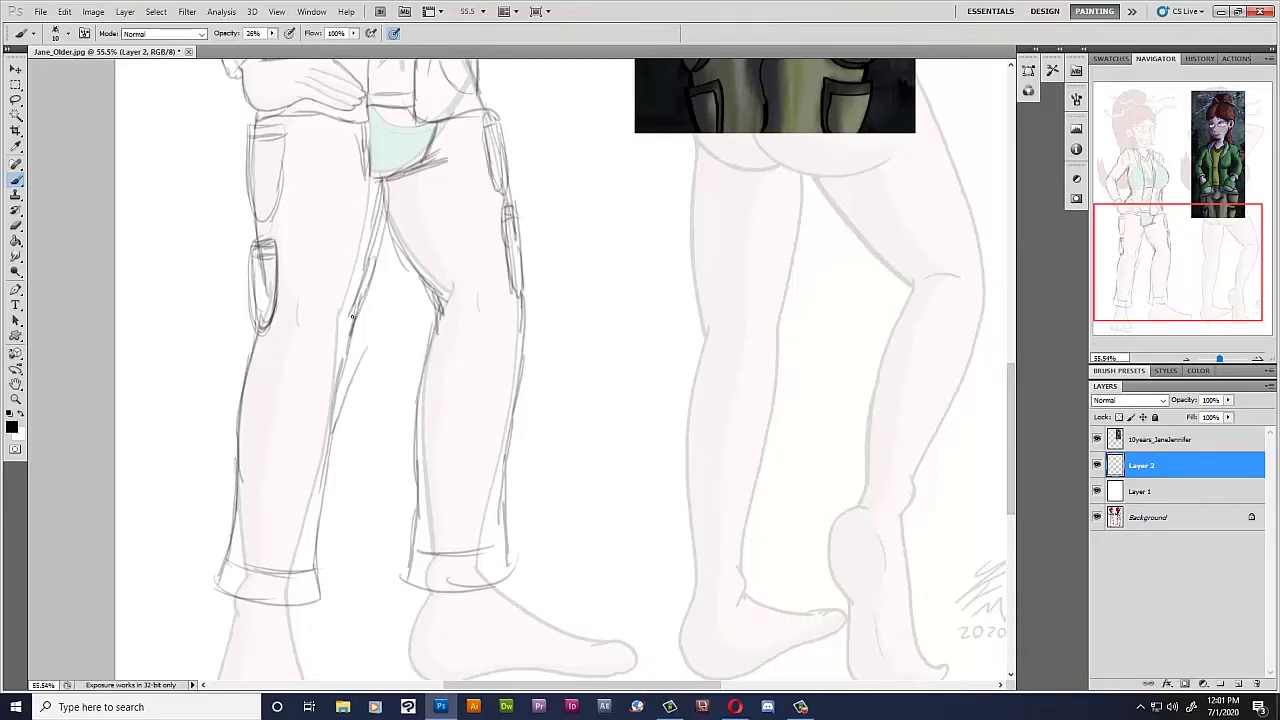
scroll(1012, 443, "down", 5)
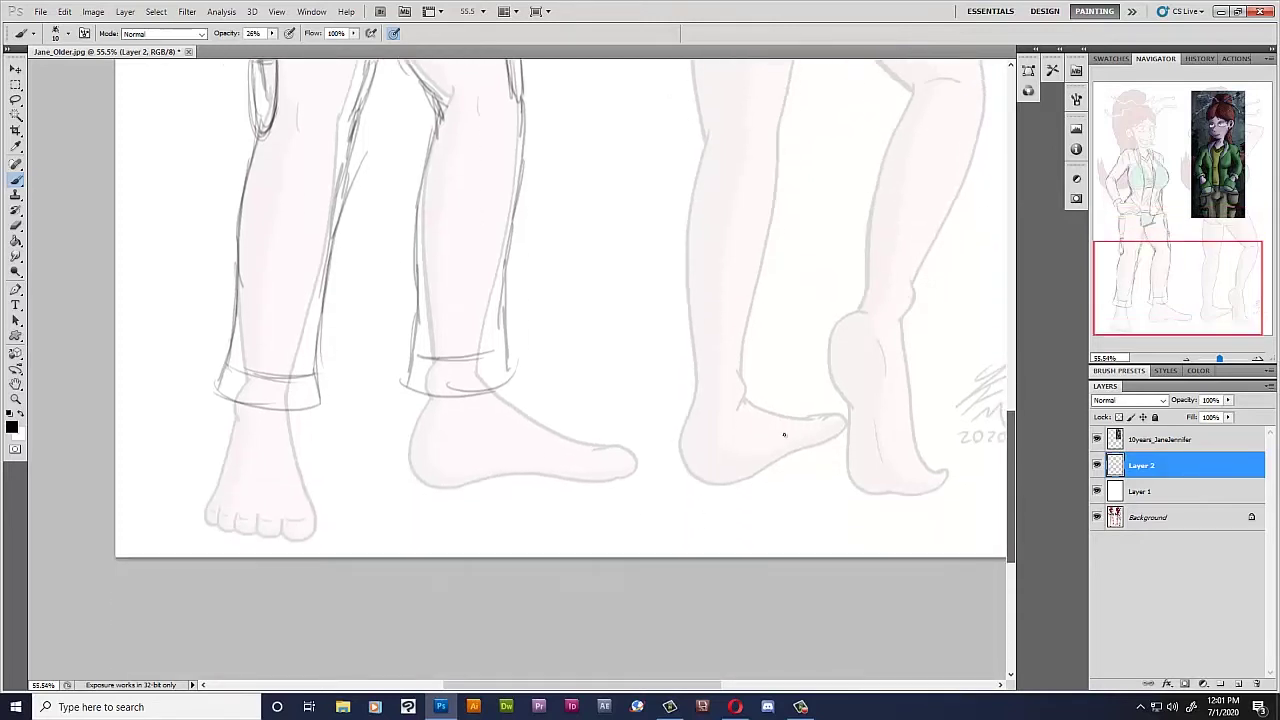
Sketch the first sneaker with ankle collar, laces, a bow and a sole band.
scroll(251, 449, "up", 2)
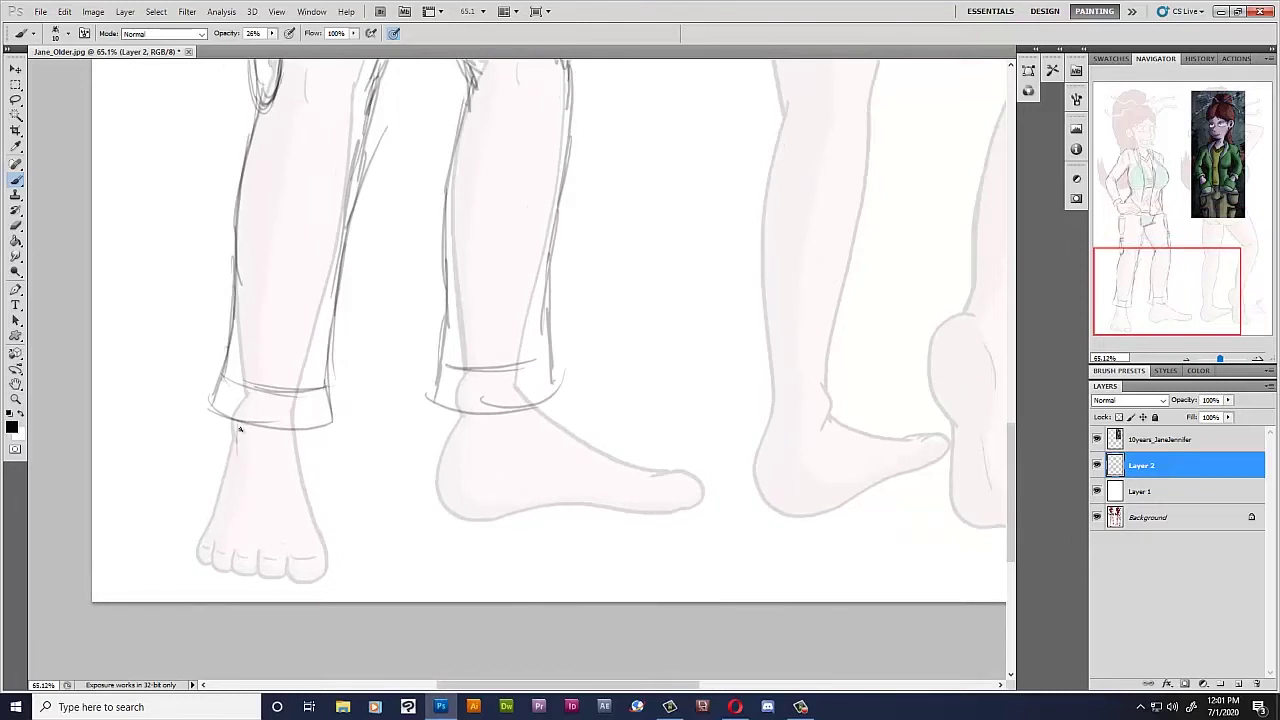
mouse_move(237, 425)
left_mouse_down()
mouse_move(284, 402)
mouse_move(294, 446)
mouse_move(240, 452)
mouse_move(279, 435)
mouse_move(252, 416)
mouse_move(292, 450)
mouse_move(290, 420)
mouse_move(207, 527)
left_mouse_up()
mouse_move(230, 460)
left_mouse_down()
mouse_move(198, 566)
mouse_move(255, 589)
mouse_move(328, 582)
mouse_move(330, 532)
mouse_move(298, 447)
mouse_move(326, 544)
mouse_move(280, 591)
mouse_move(206, 586)
mouse_move(260, 542)
mouse_move(322, 536)
mouse_move(238, 502)
mouse_move(294, 470)
mouse_move(270, 515)
mouse_move(240, 500)
mouse_move(290, 478)
left_mouse_up()
left_click_drag(242, 488, 288, 488)
left_click_drag(242, 497, 286, 496)
left_click_drag(245, 505, 266, 505)
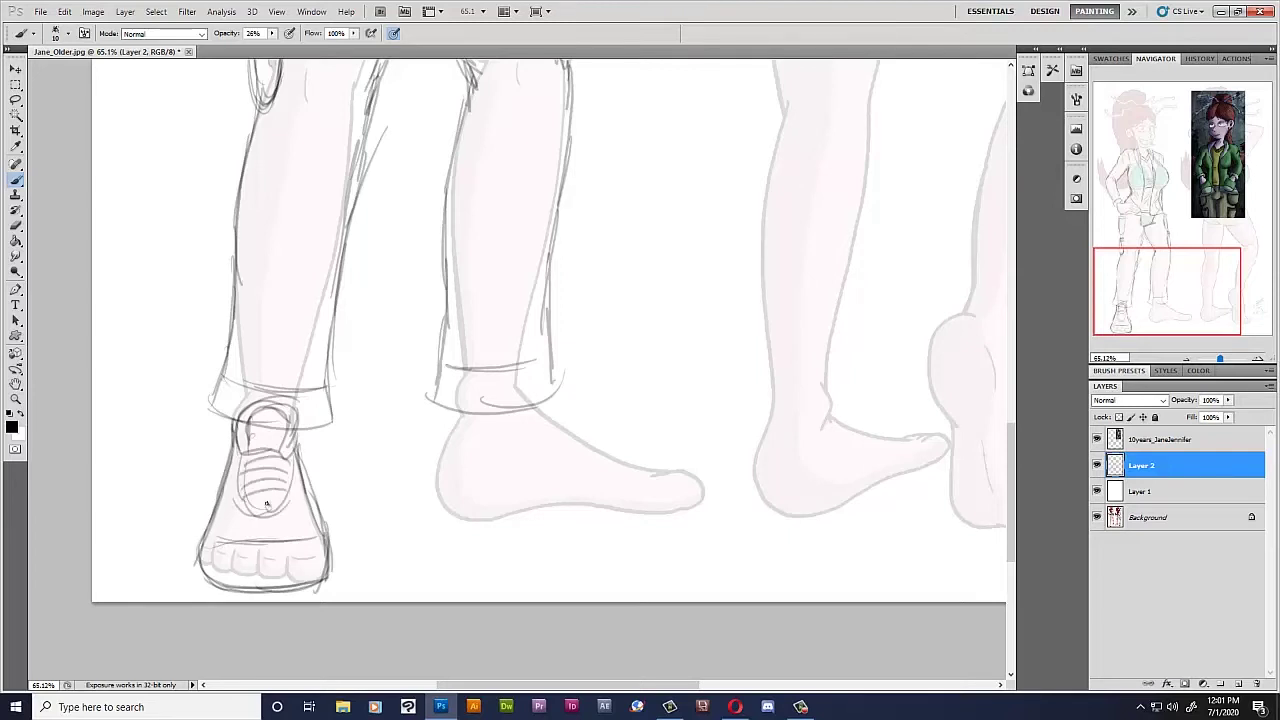
mouse_move(265, 448)
left_mouse_down()
mouse_move(205, 452)
mouse_move(330, 455)
mouse_move(214, 452)
left_mouse_up()
mouse_move(216, 537)
left_mouse_down()
mouse_move(310, 540)
mouse_move(322, 566)
left_mouse_up()
left_click_drag(232, 576, 324, 566)
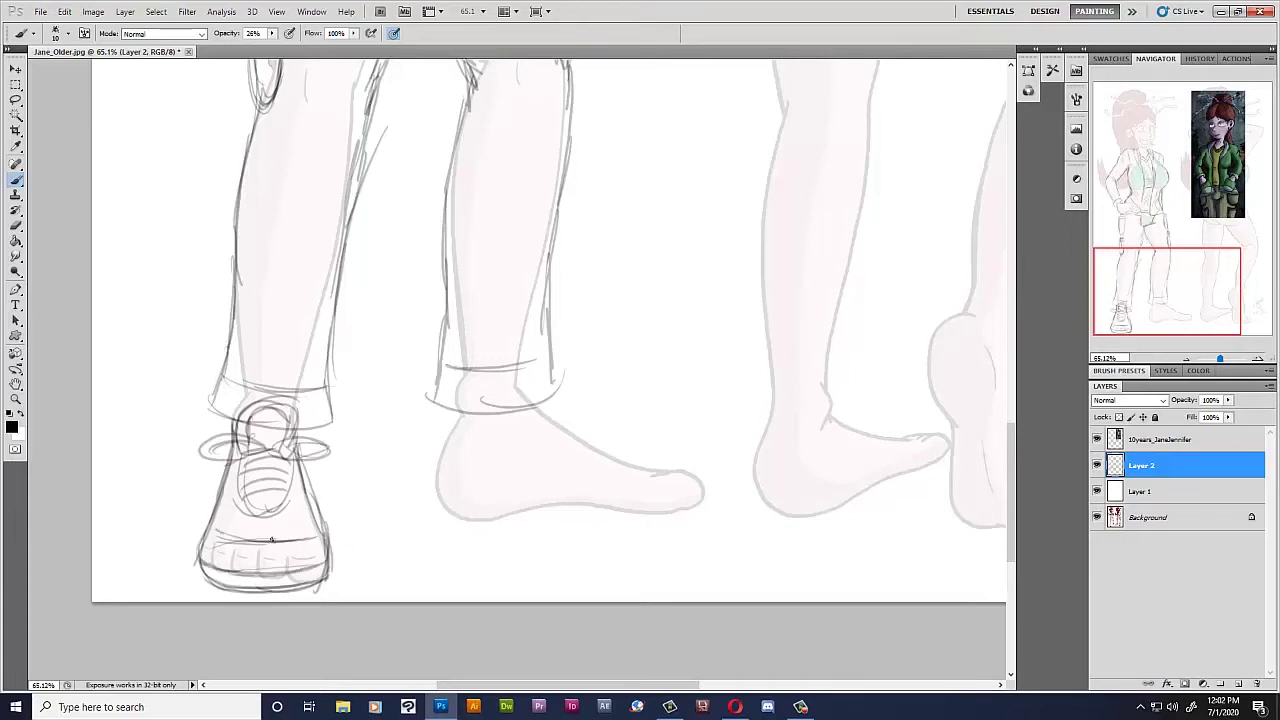
Sketch the second sneaker with lace loops, sole, bow and a lightning-bolt mark.
mouse_move(527, 420)
left_mouse_down()
mouse_move(524, 378)
mouse_move(568, 420)
mouse_move(542, 434)
mouse_move(530, 380)
left_mouse_up()
mouse_move(452, 420)
left_mouse_down()
mouse_move(440, 486)
mouse_move(480, 526)
mouse_move(636, 522)
left_mouse_up()
mouse_move(563, 425)
left_mouse_down()
mouse_move(700, 457)
mouse_move(703, 486)
mouse_move(631, 514)
mouse_move(478, 518)
mouse_move(449, 500)
mouse_move(714, 497)
mouse_move(648, 462)
mouse_move(688, 460)
left_mouse_up()
left_click_drag(564, 428, 602, 456)
left_click_drag(600, 452, 646, 459)
mouse_move(557, 417)
left_mouse_down()
mouse_move(566, 450)
mouse_move(616, 410)
mouse_move(590, 438)
left_mouse_up()
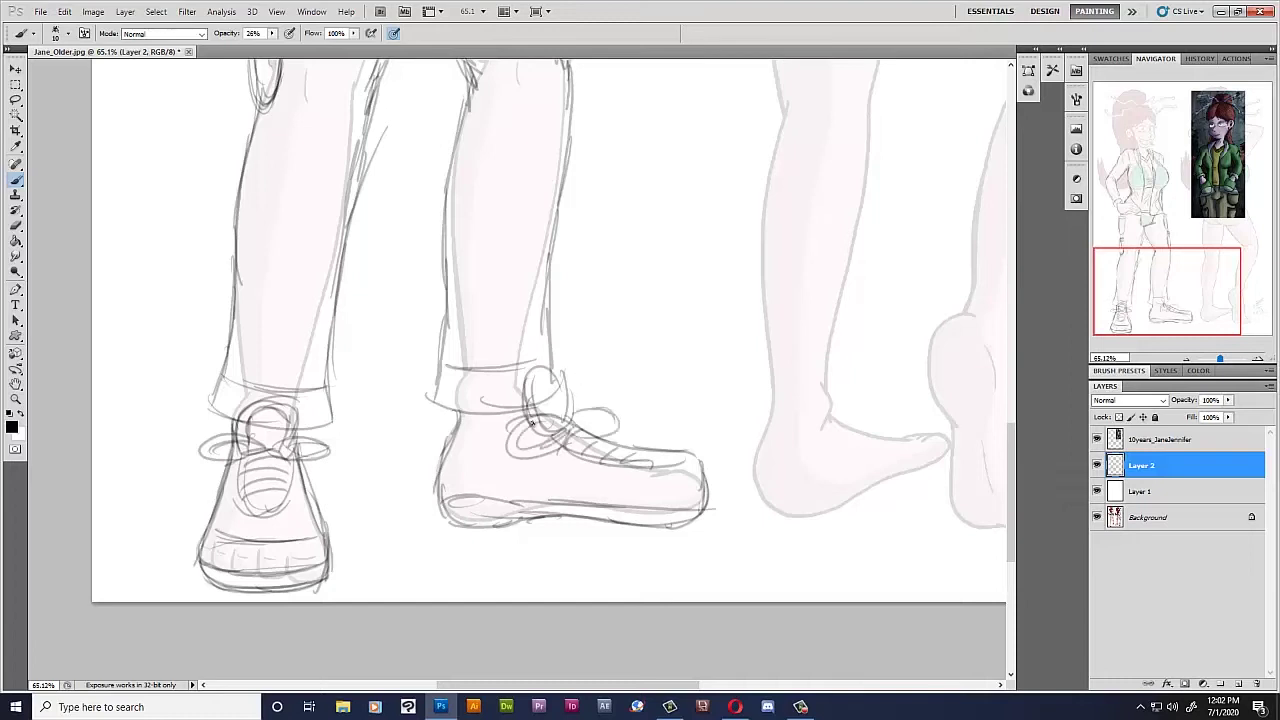
mouse_move(467, 430)
left_mouse_down()
mouse_move(492, 436)
mouse_move(462, 490)
mouse_move(480, 460)
mouse_move(473, 442)
mouse_move(462, 455)
left_mouse_up()
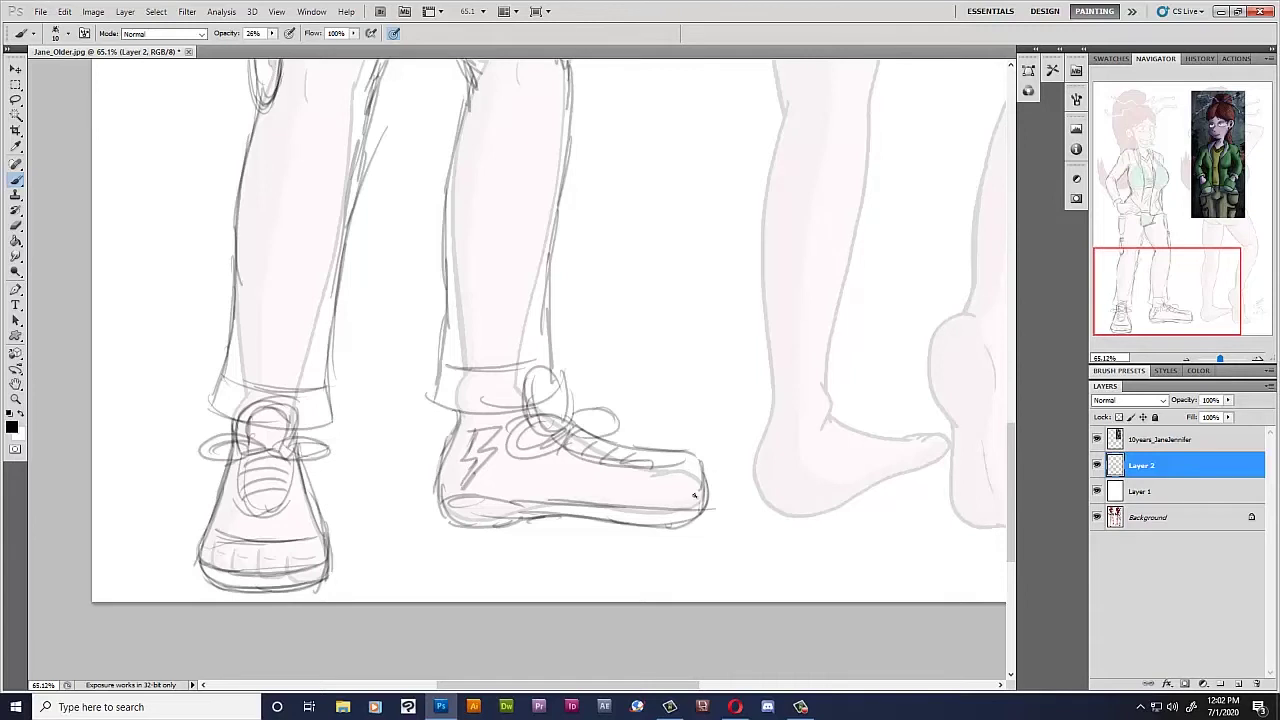
left_click_drag(674, 462, 709, 457)
left_click_drag(560, 380, 538, 424)
scroll(600, 355, "down", 1)
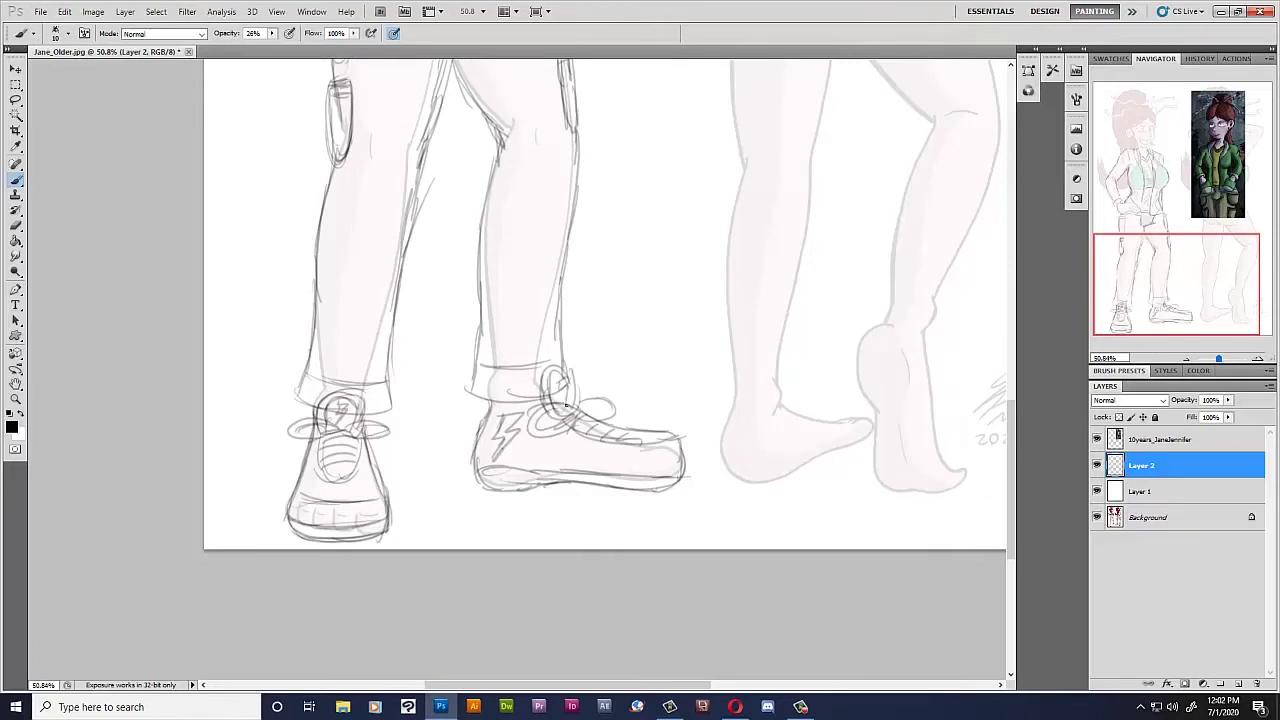
left_click_drag(1128, 253, 1138, 232)
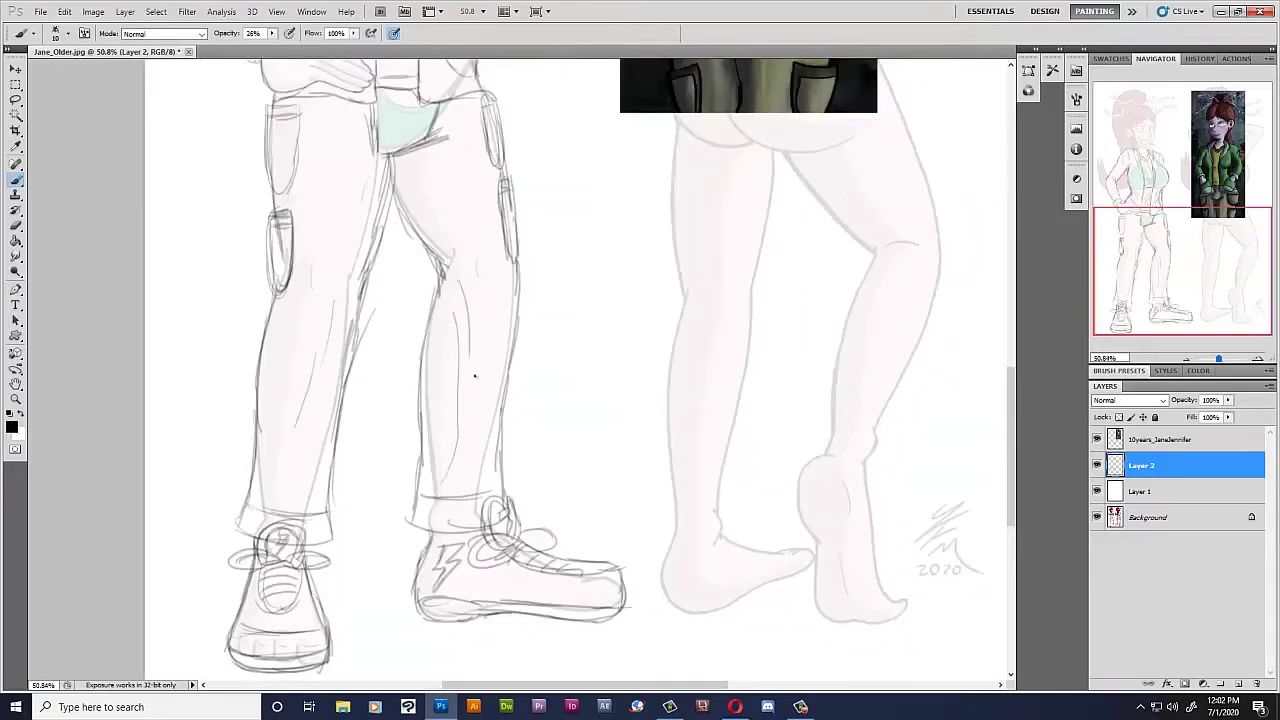
Hide and then reshow the Background layer's faint character drawing.
mouse_move(1170, 300)
left_mouse_down()
mouse_move(1188, 225)
mouse_move(1168, 199)
left_mouse_up()
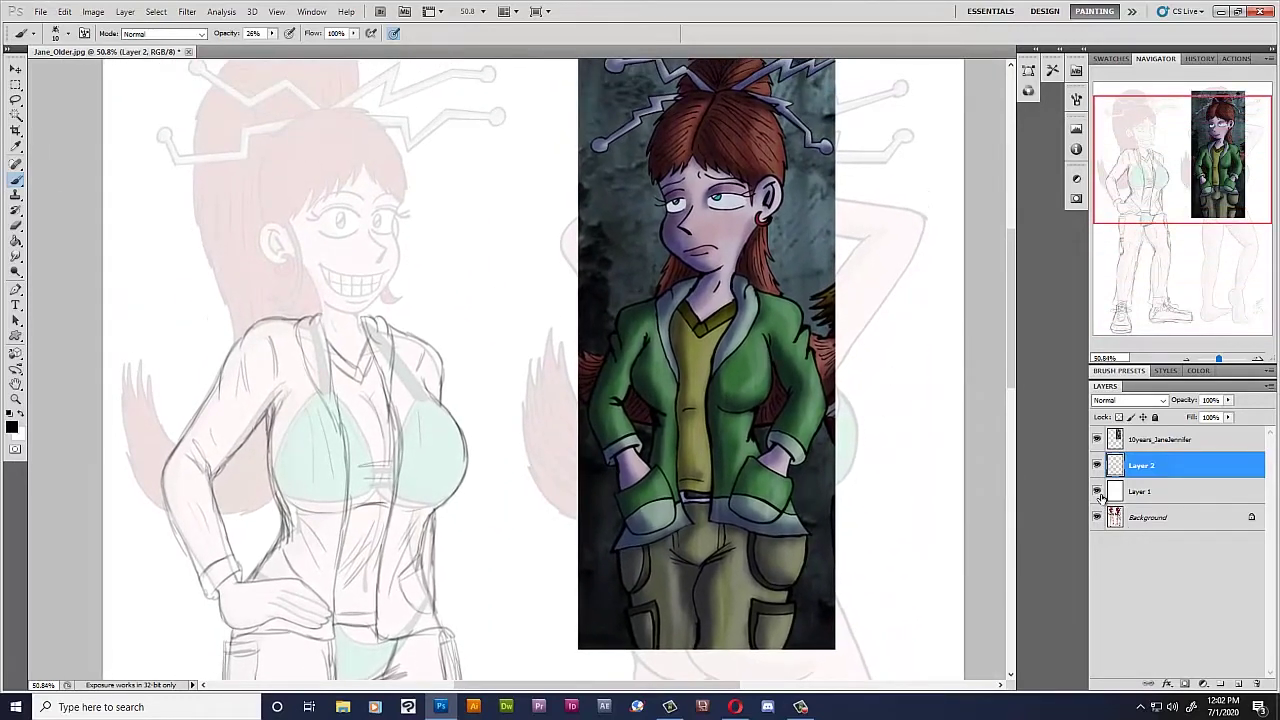
left_click(1097, 517)
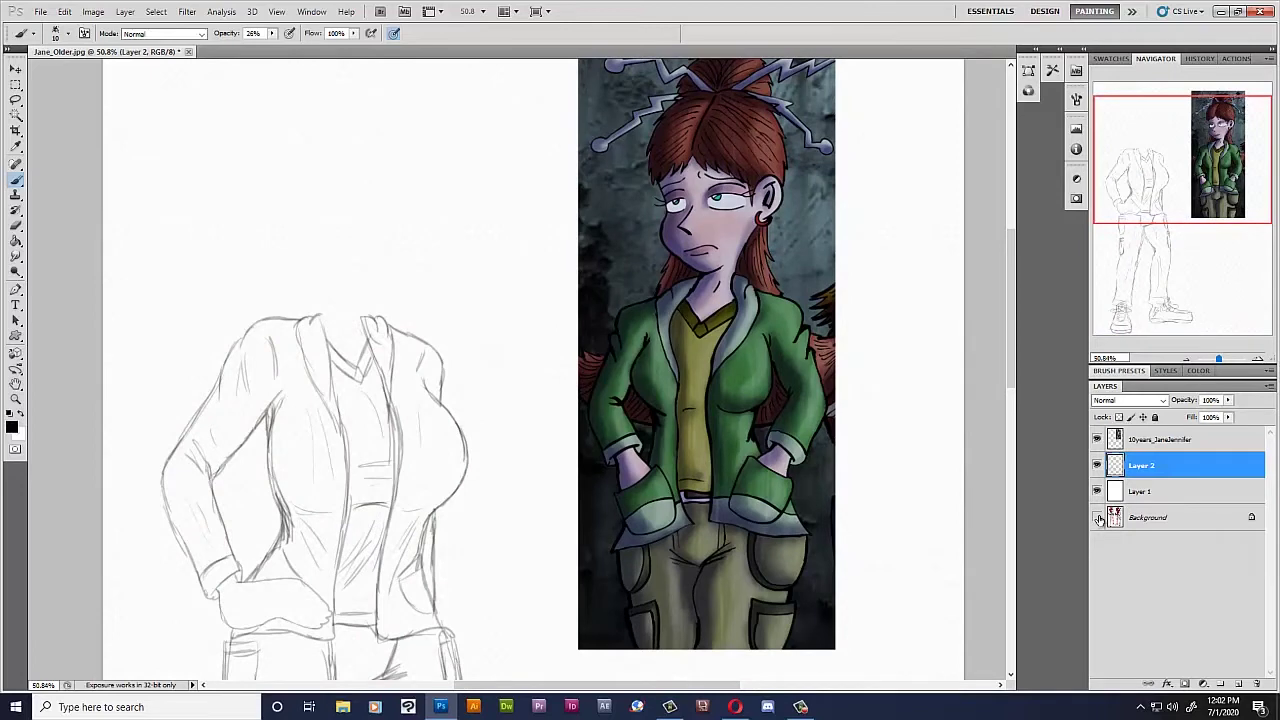
scroll(520, 534, "down", 3)
mouse_move(1005, 379)
left_mouse_down()
mouse_move(994, 471)
mouse_move(1008, 422)
left_mouse_up()
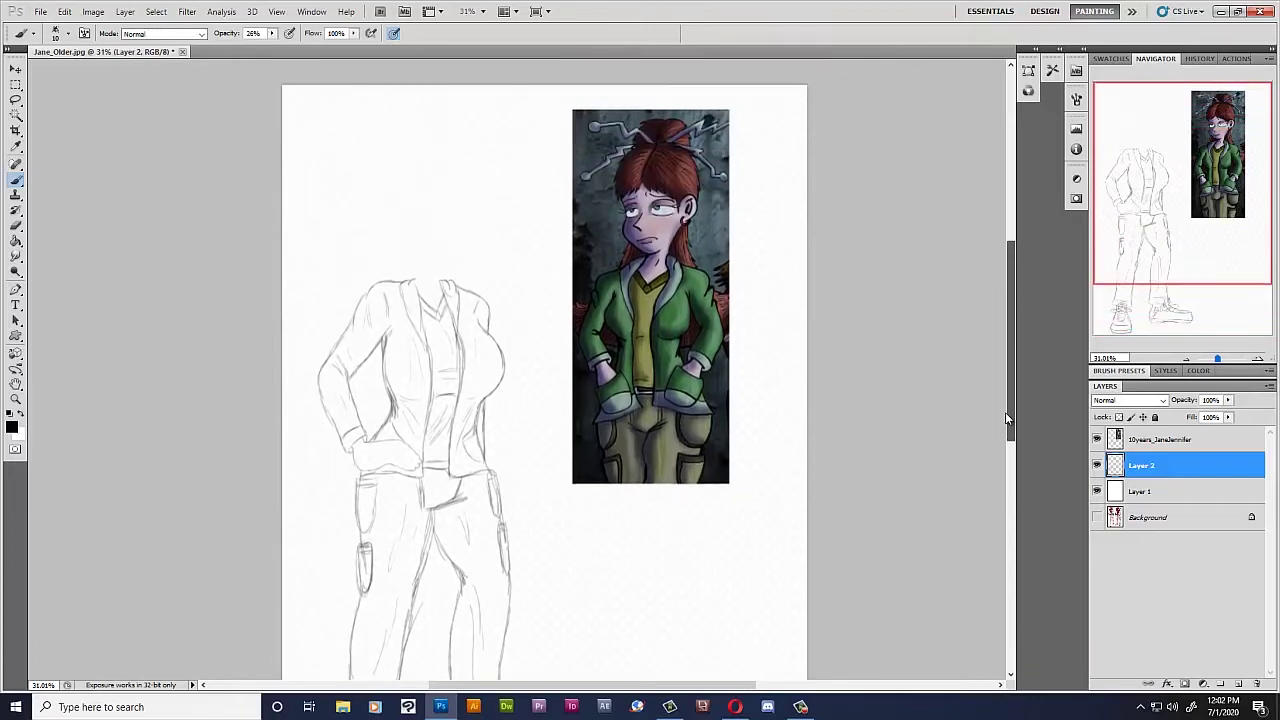
scroll(467, 385, "up", 1)
left_click(1097, 517)
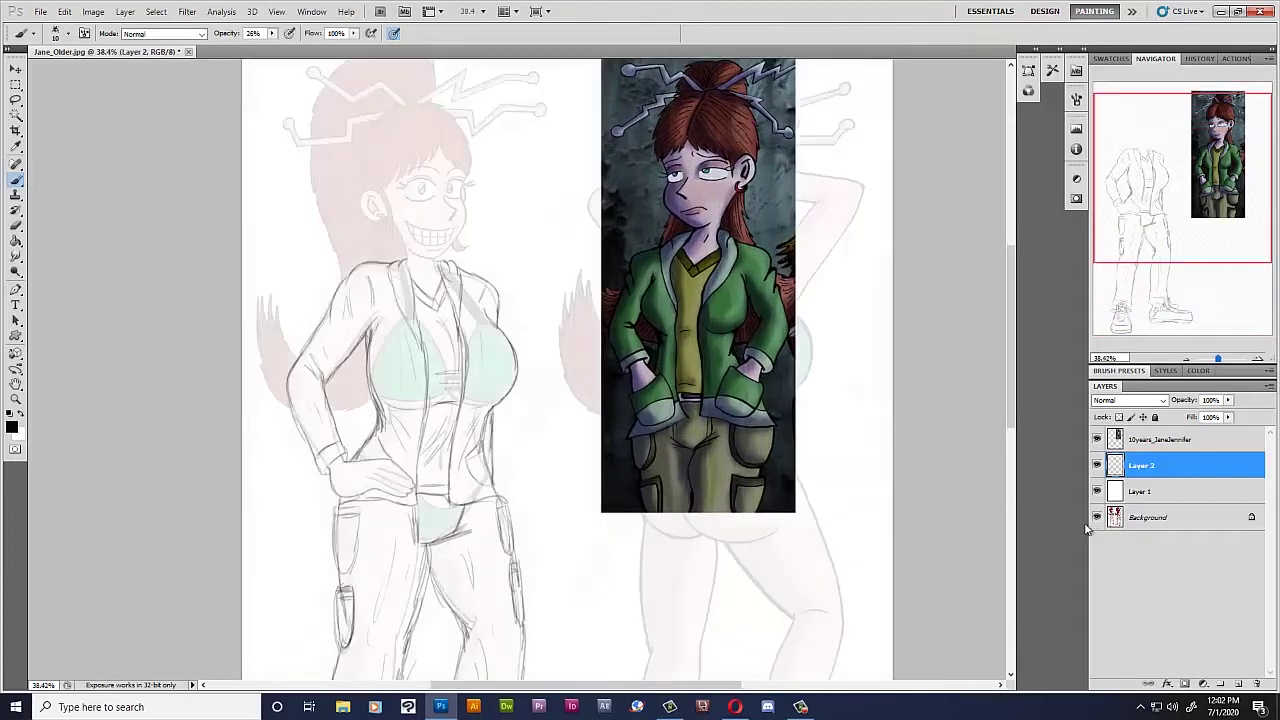
Drag the coloured 10years_JaneJennifer reference to the left side of the canvas.
scroll(773, 422, "up", 1)
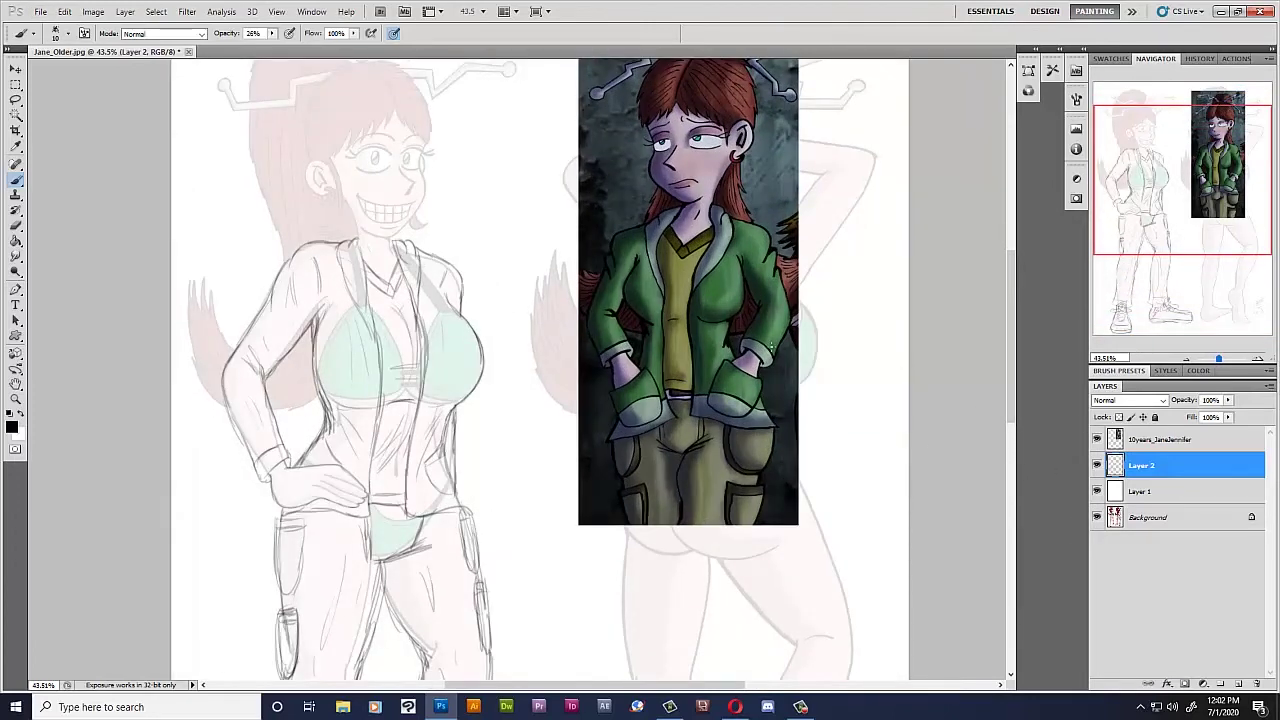
left_click(15, 68)
mouse_move(734, 296)
left_mouse_down()
mouse_move(484, 355)
mouse_move(466, 331)
left_mouse_up()
scroll(737, 294, "up", 1)
scroll(710, 430, "up", 3)
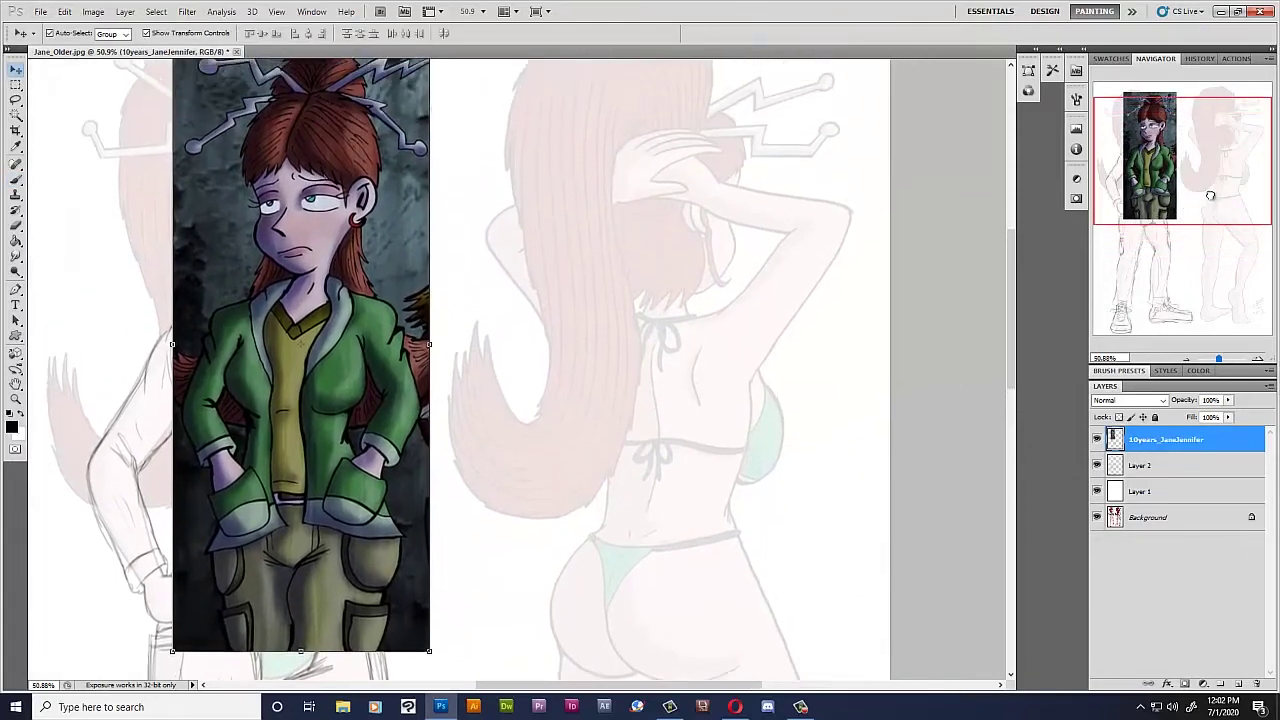
scroll(700, 580, "right", 2)
scroll(720, 590, "right", 2)
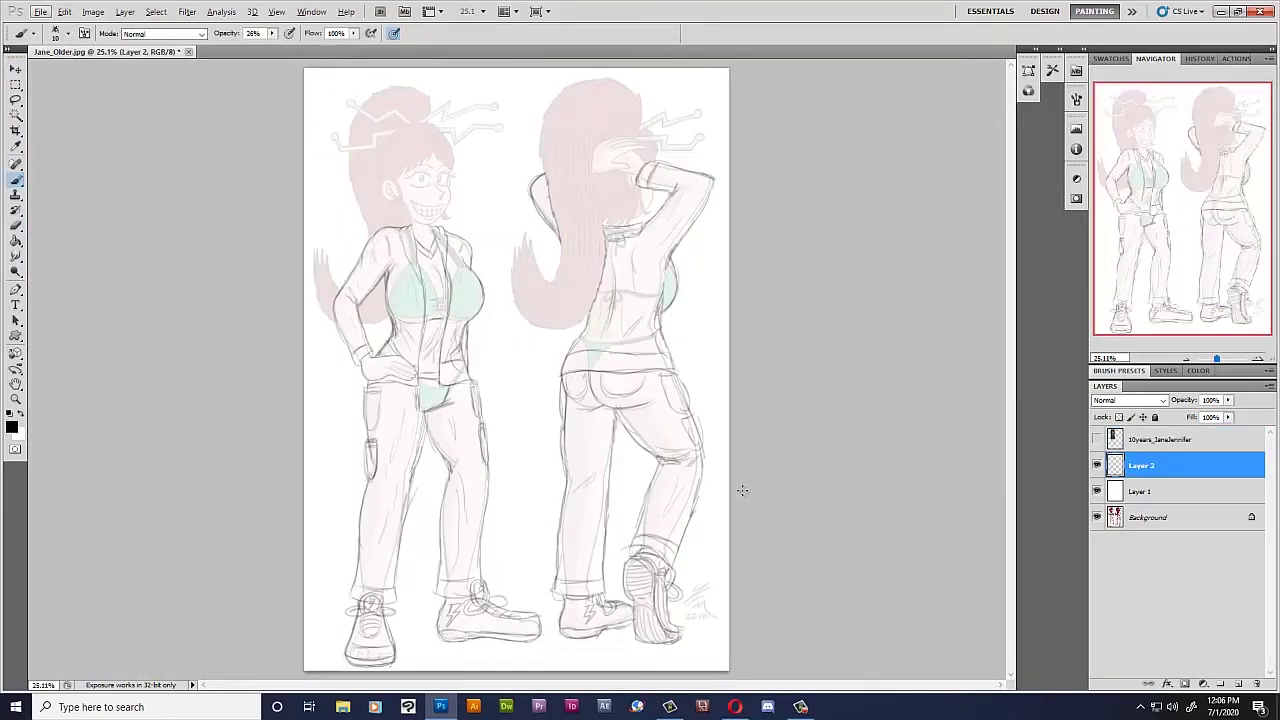
Set the white cover Layer 1 to 100% opacity, hiding the coloured reference.
scroll(624, 510, "up", 1)
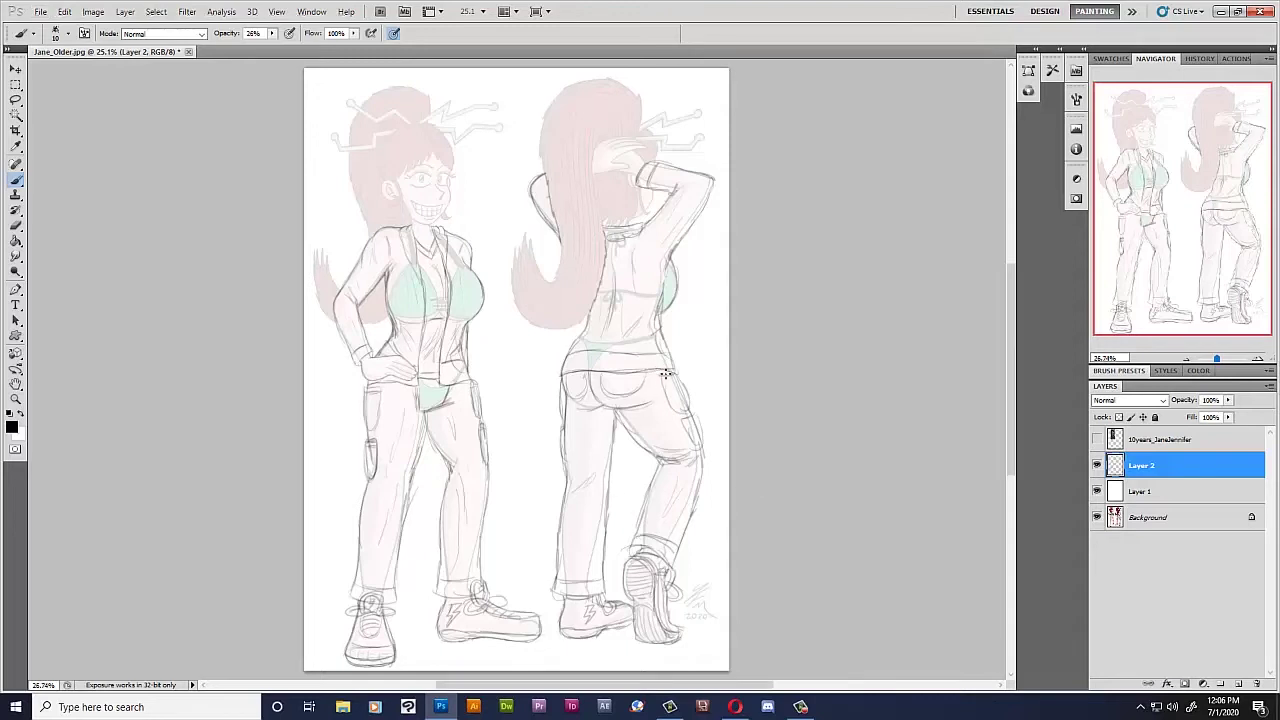
scroll(616, 318, "down", 1)
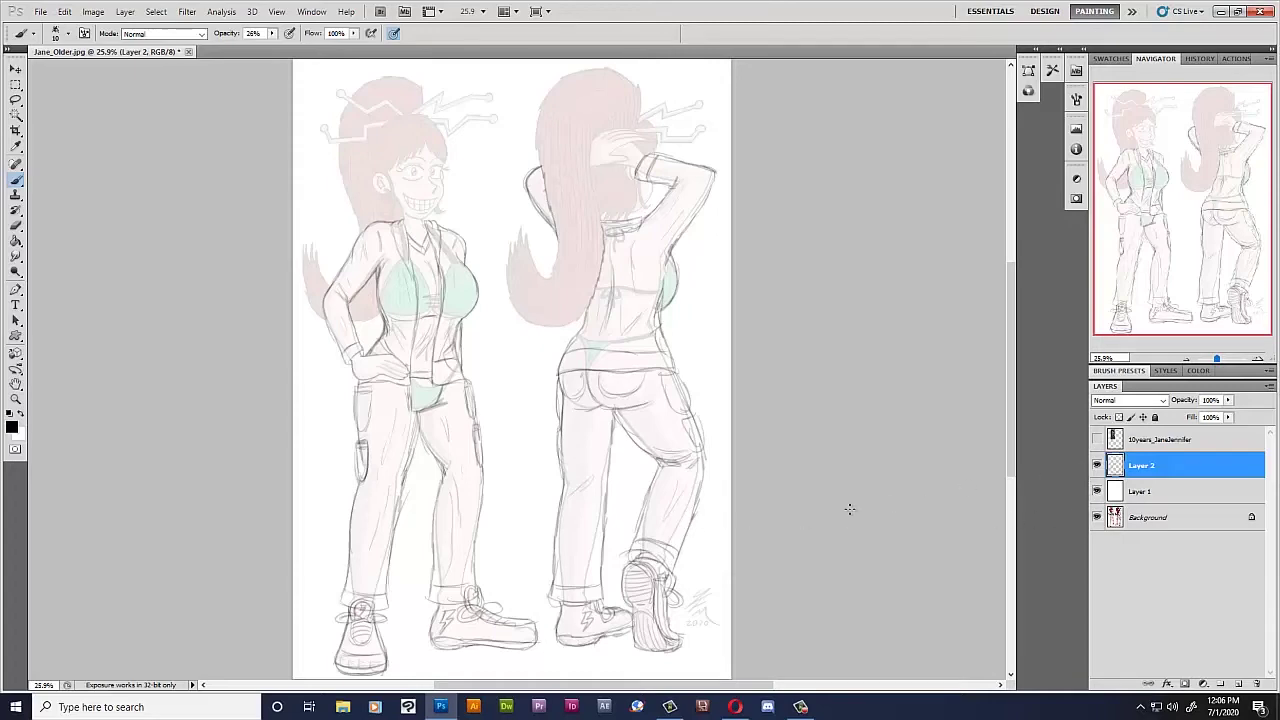
scroll(947, 504, "up", 2)
scroll(947, 504, "up", 1)
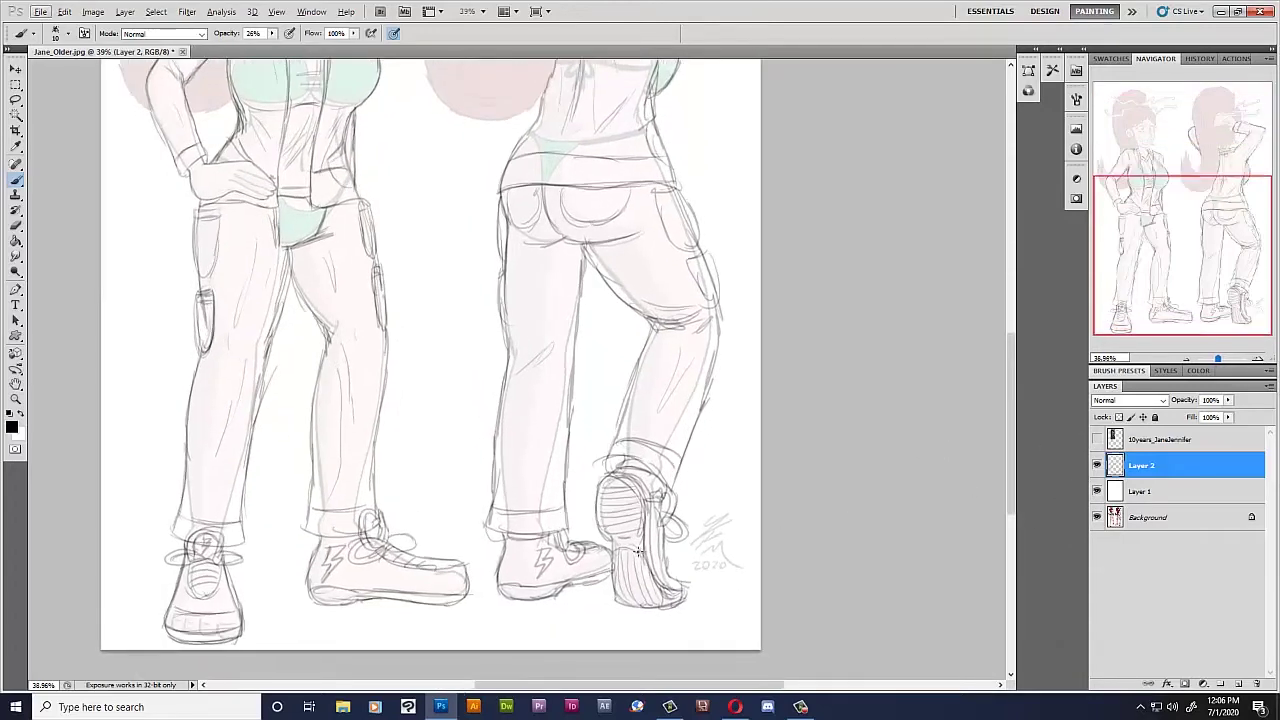
scroll(700, 510, "up", 1)
scroll(645, 517, "up", 1)
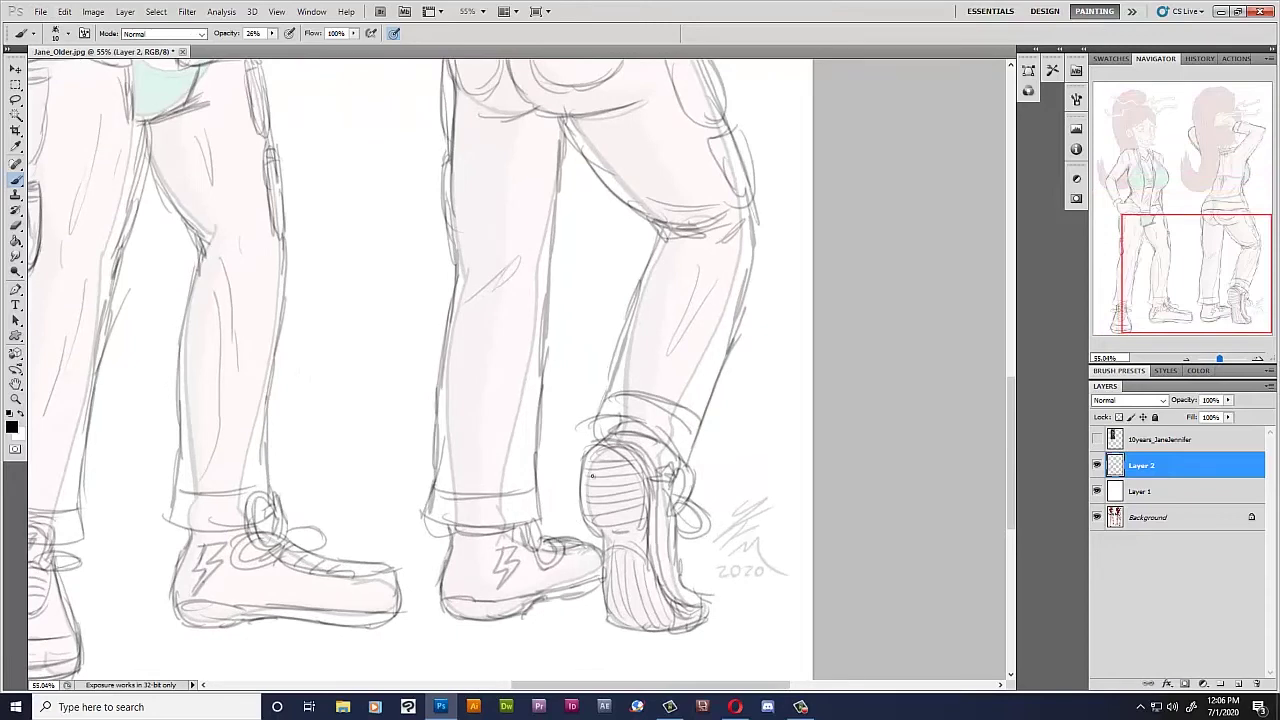
scroll(608, 548, "down", 1)
scroll(981, 444, "down", 1)
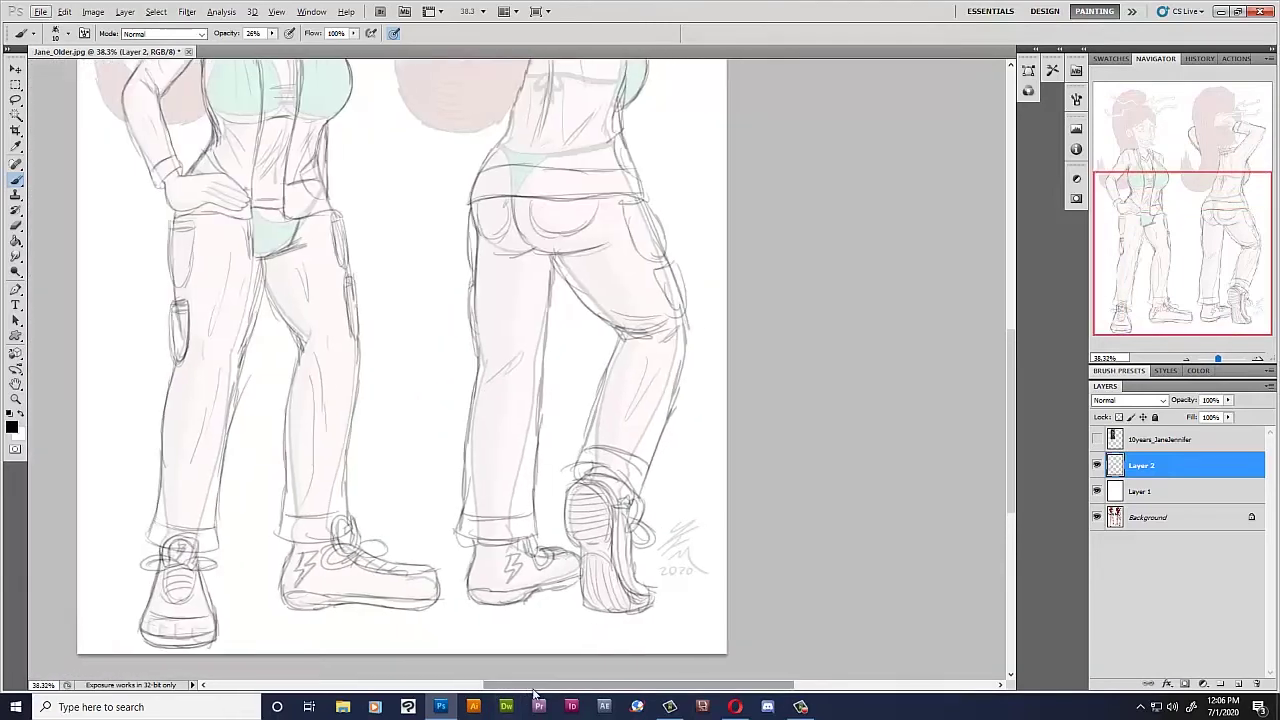
scroll(757, 523, "down", 1)
scroll(757, 523, "down", 1)
scroll(597, 481, "down", 1)
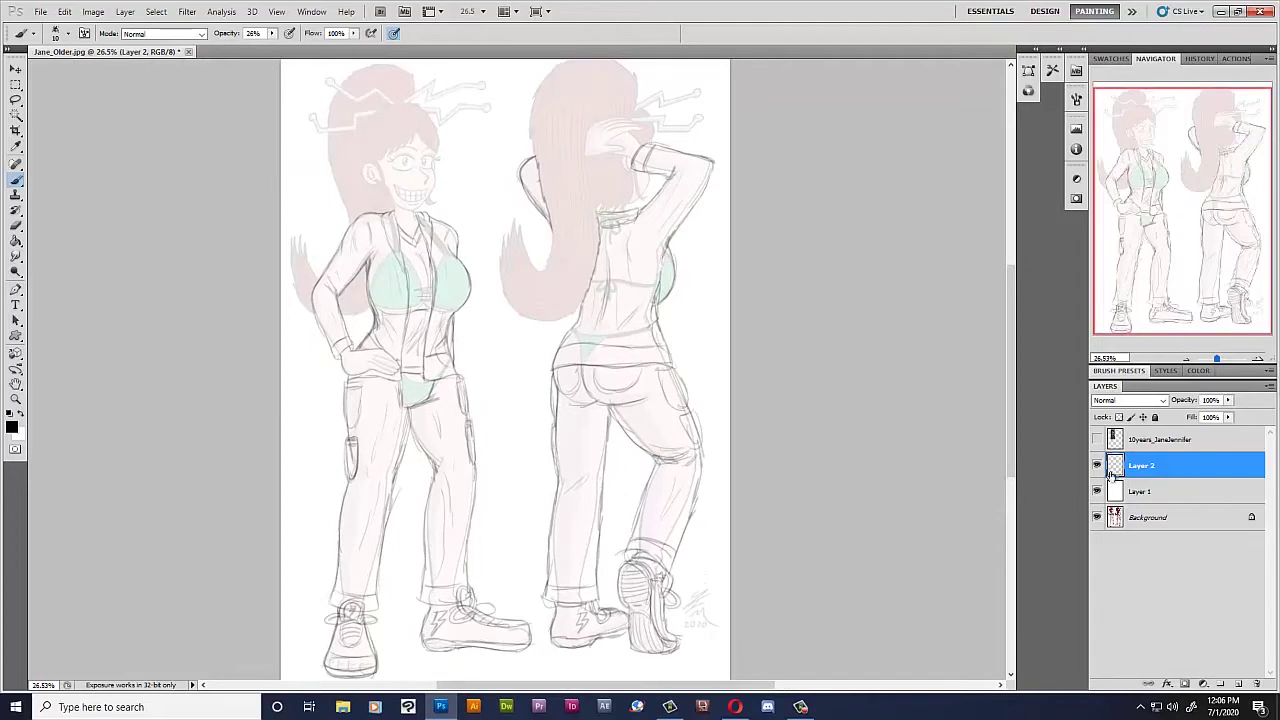
left_click(1162, 491)
left_click(1227, 401)
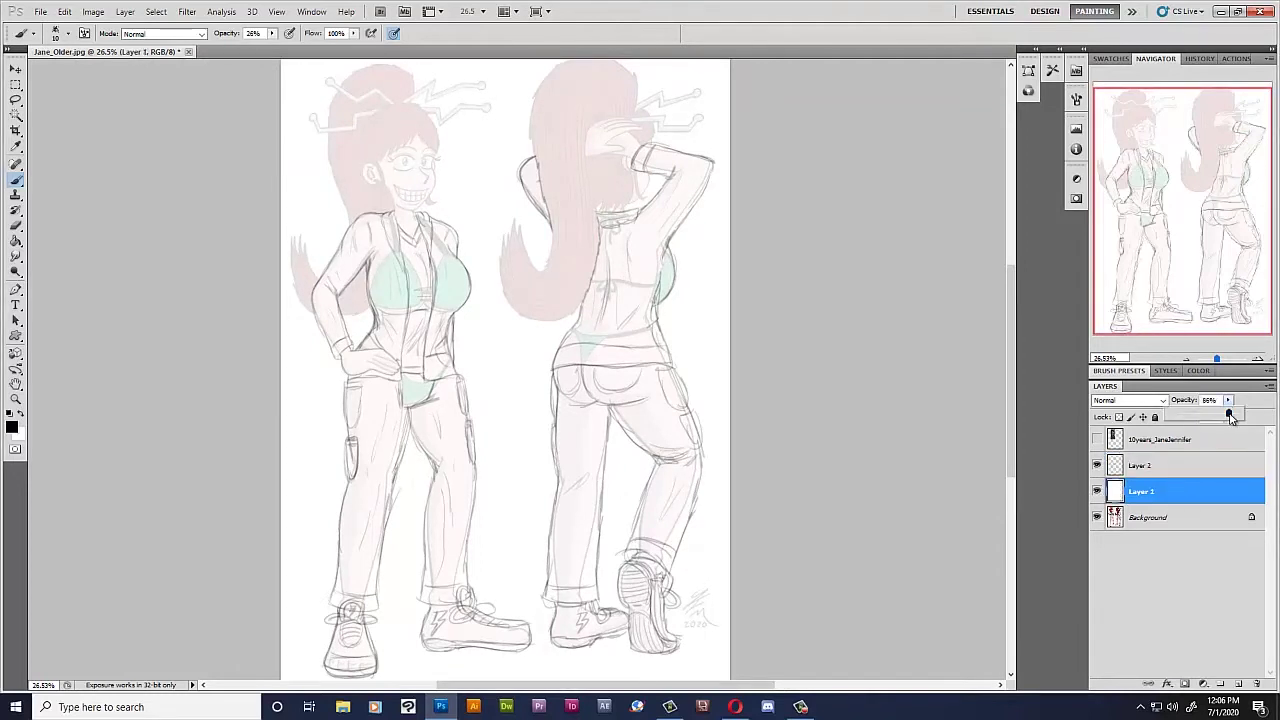
left_click_drag(1231, 418, 1263, 421)
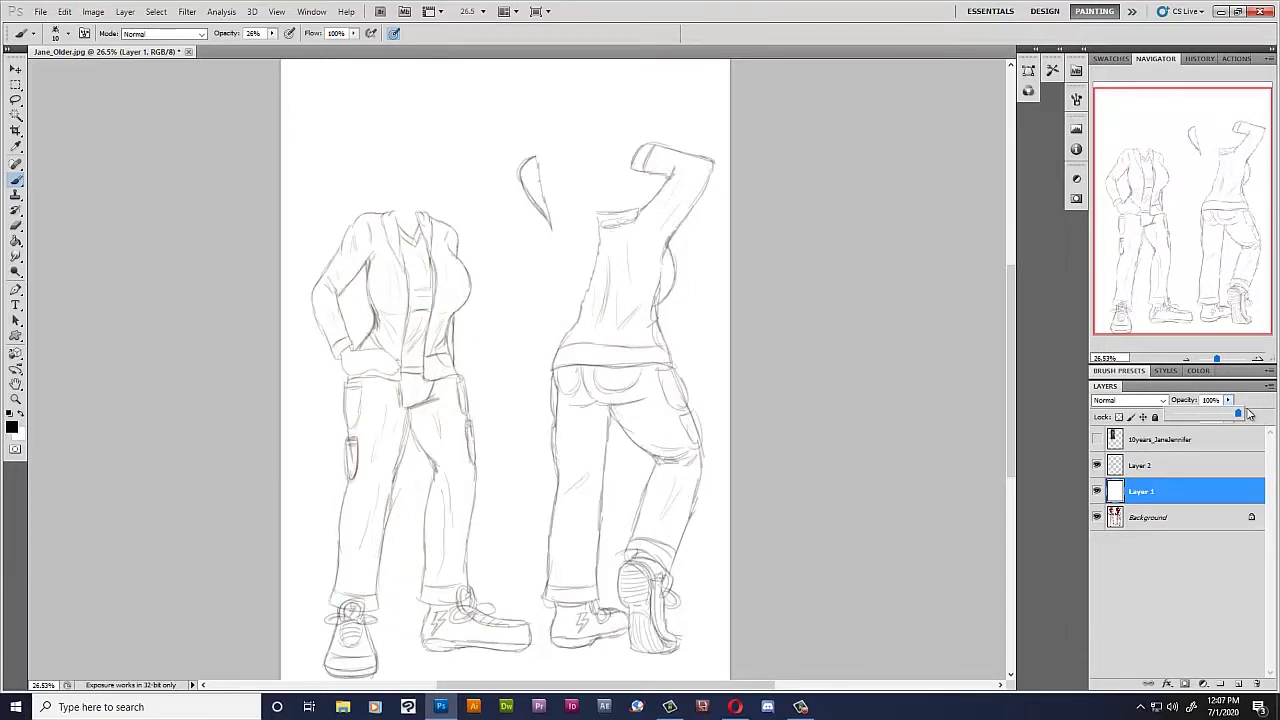
Fade the pencil sketch on Layer 2 to about 29% opacity.
left_click(1166, 472)
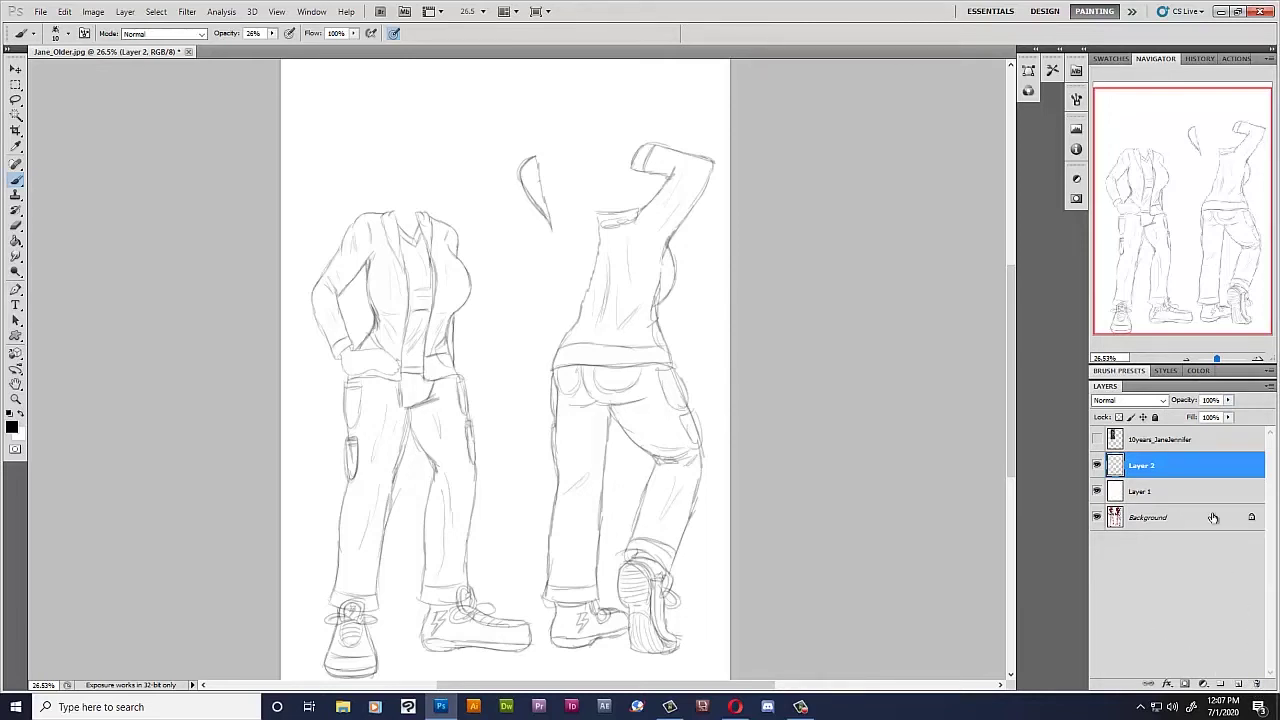
left_click_drag(1228, 400, 1180, 418)
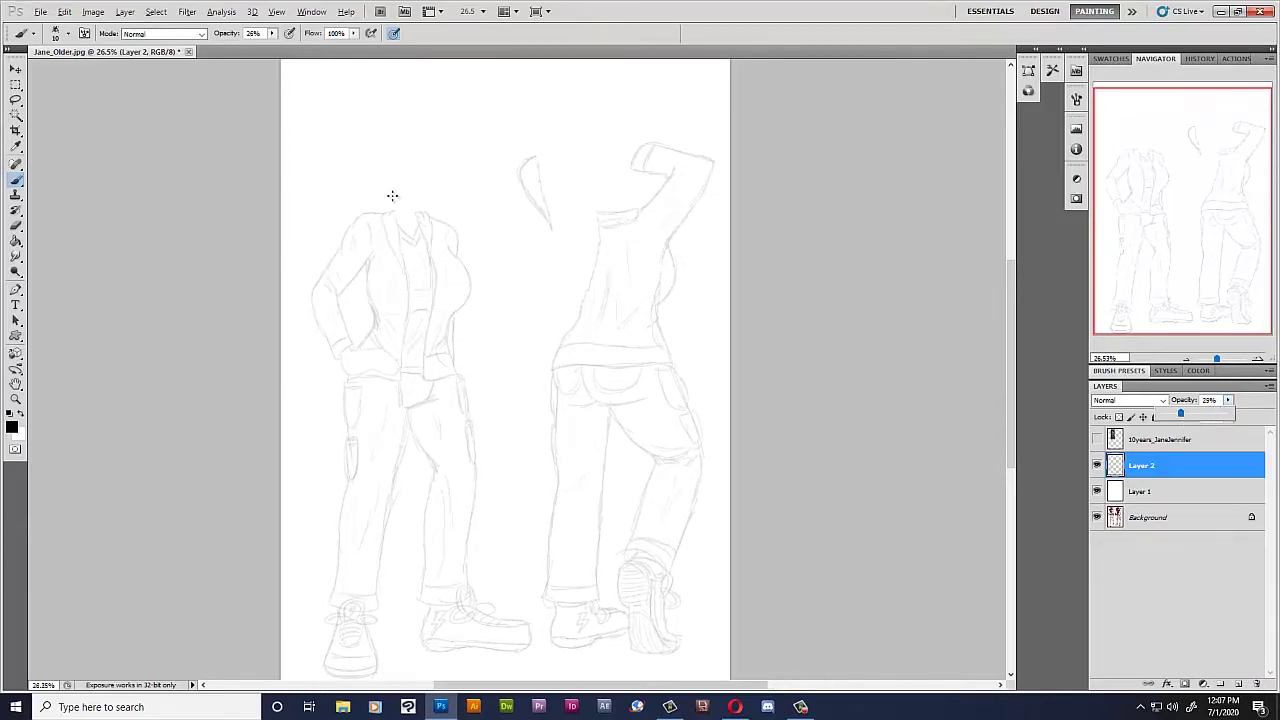
scroll(395, 200, "up", 2)
scroll(400, 205, "up", 2)
scroll(405, 220, "up", 2)
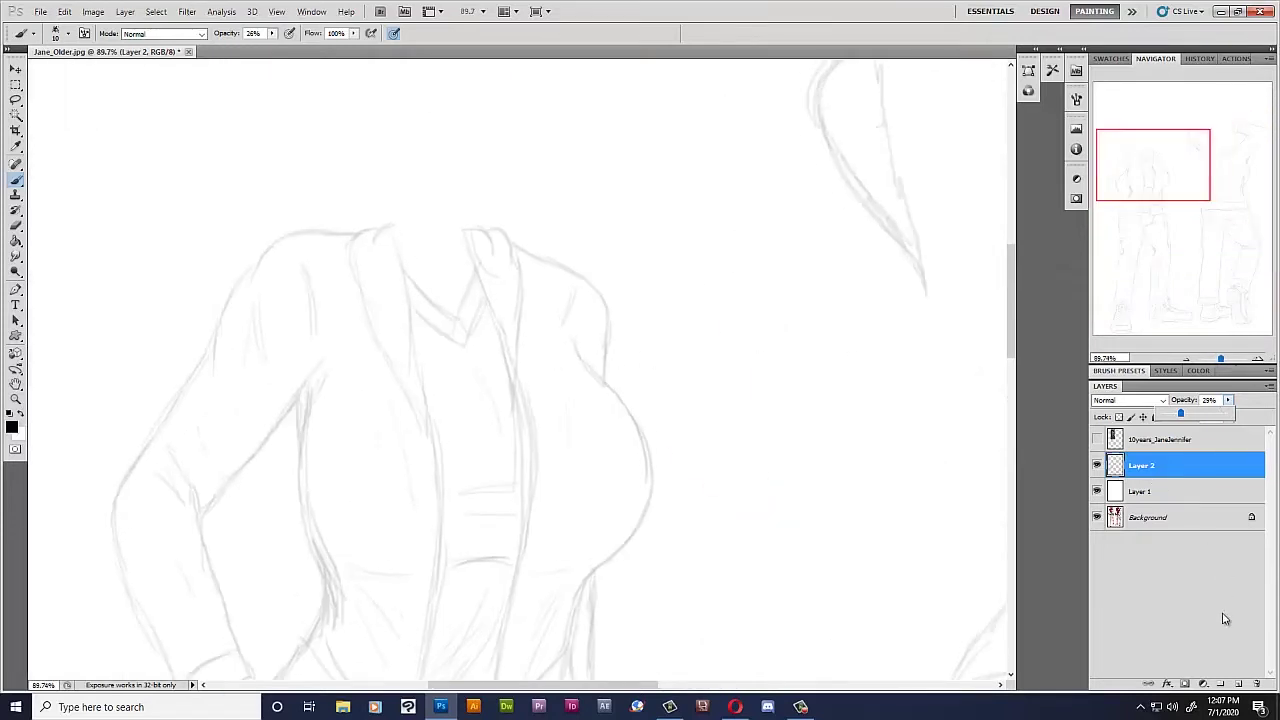
Add a new Layer 3 and choose a small hard brush at 100% opacity.
left_click(1239, 685)
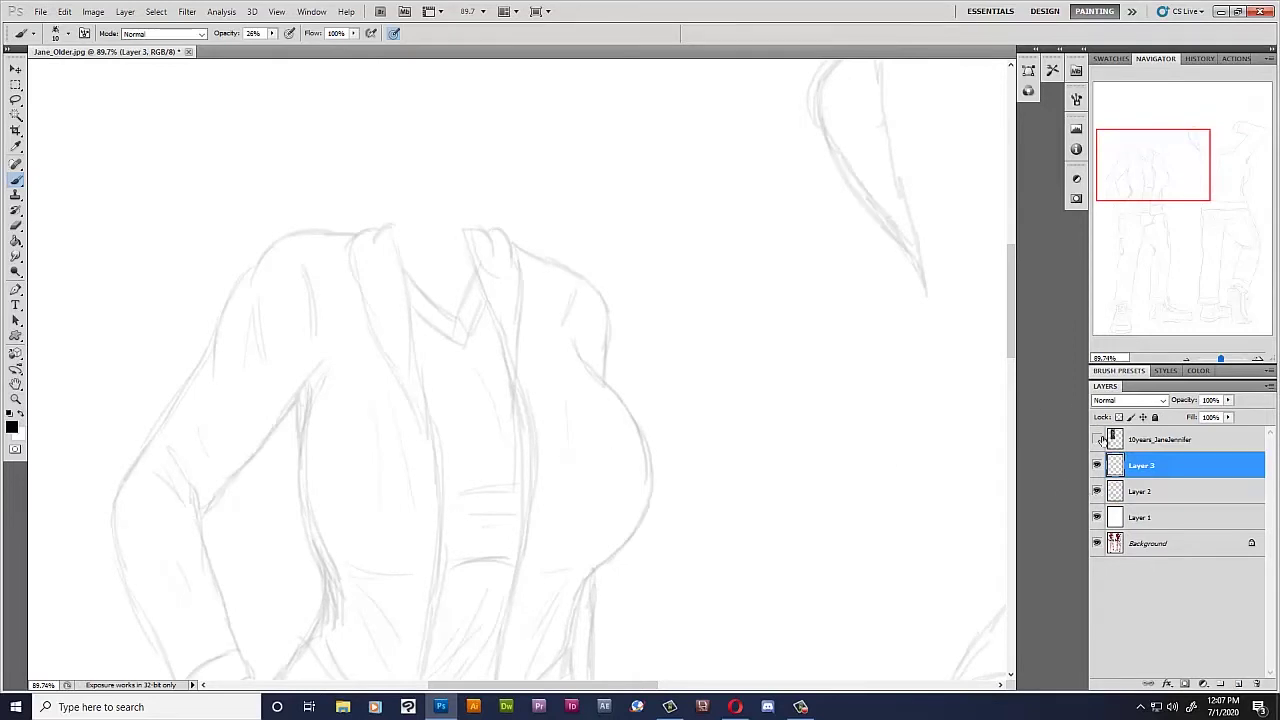
left_click(1097, 491)
left_click(1097, 491)
left_click(1097, 491)
scroll(264, 203, "up", 1)
left_click(68, 33)
left_click_drag(152, 126, 152, 184)
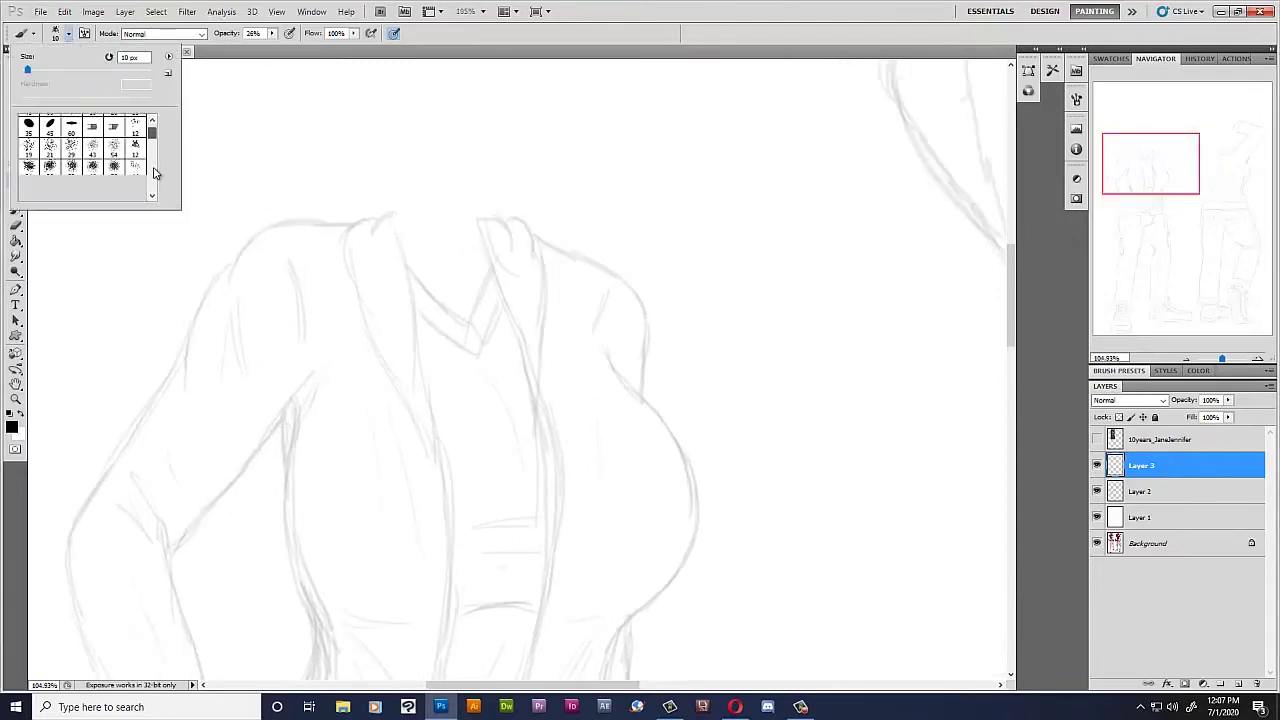
left_click(114, 163)
key("Return")
left_click_drag(271, 33, 385, 50)
Start the left lapel outline, then lower Layer 1 to 89% so the colour reference shows faintly.
scroll(403, 167, "up", 1)
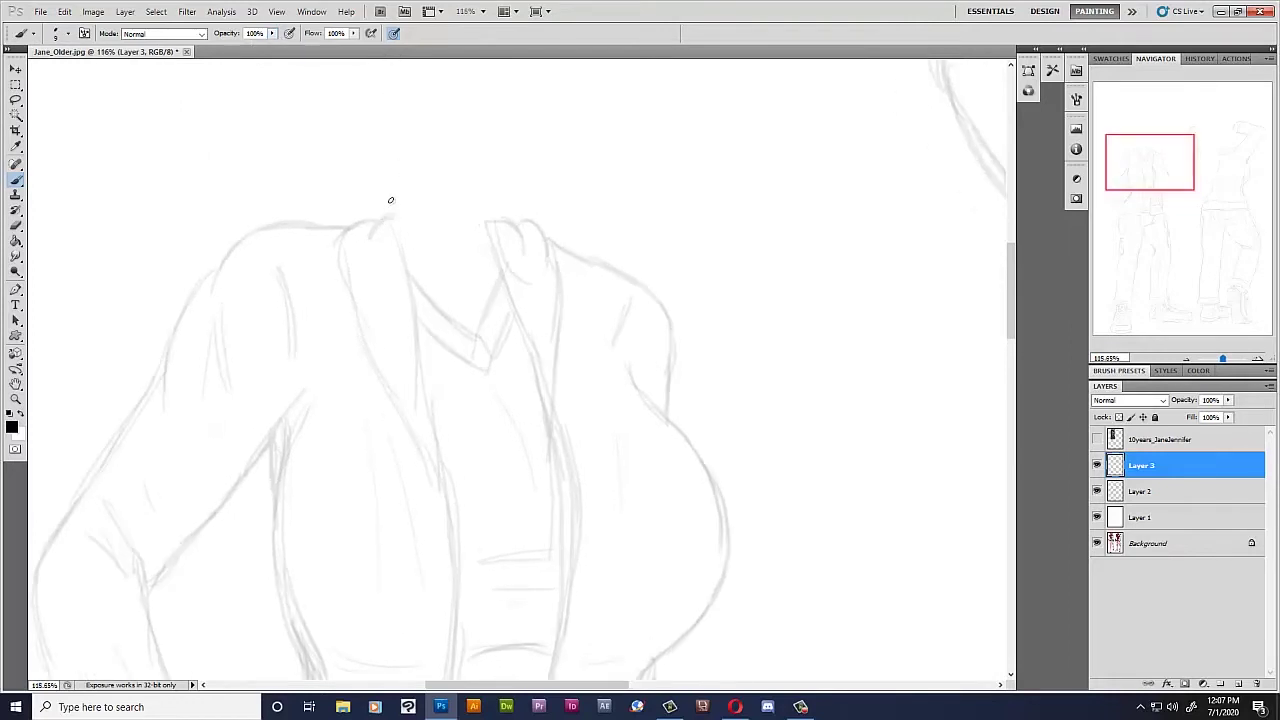
mouse_move(388, 215)
left_mouse_down()
mouse_move(346, 238)
mouse_move(360, 337)
mouse_move(428, 456)
mouse_move(412, 278)
mouse_move(441, 471)
left_mouse_up()
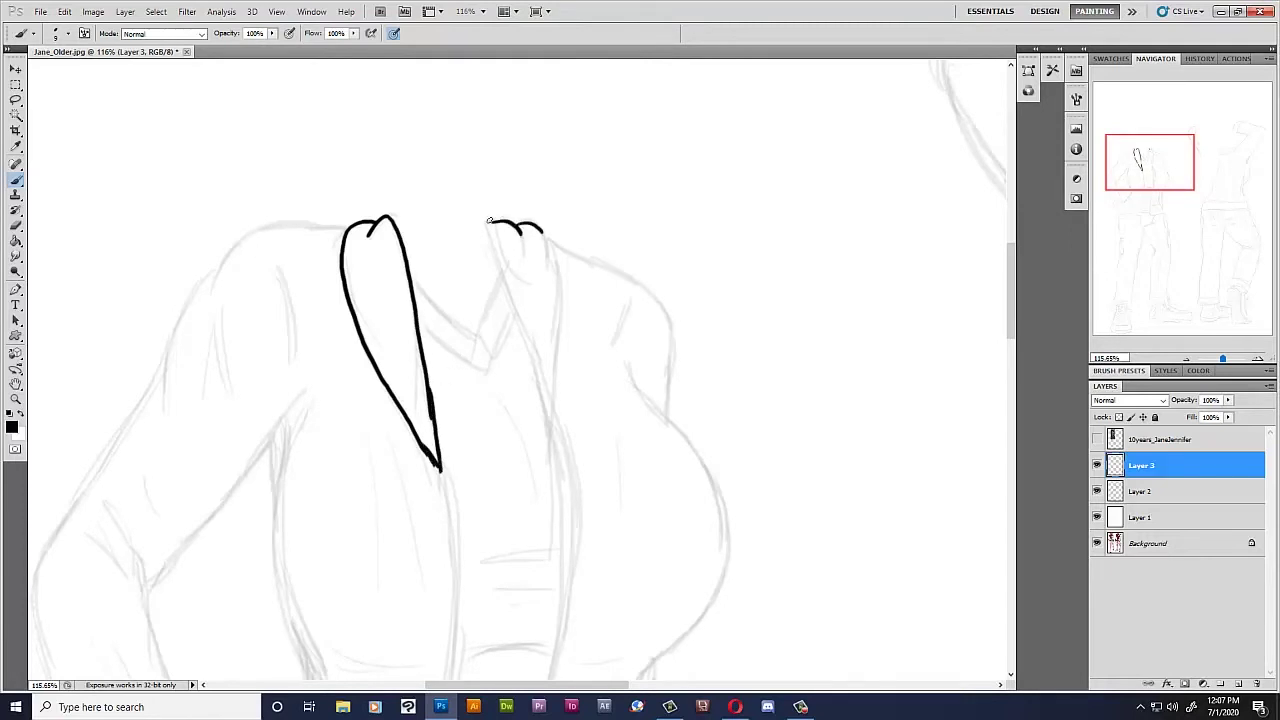
scroll(520, 240, "down", 2)
scroll(545, 400, "down", 2)
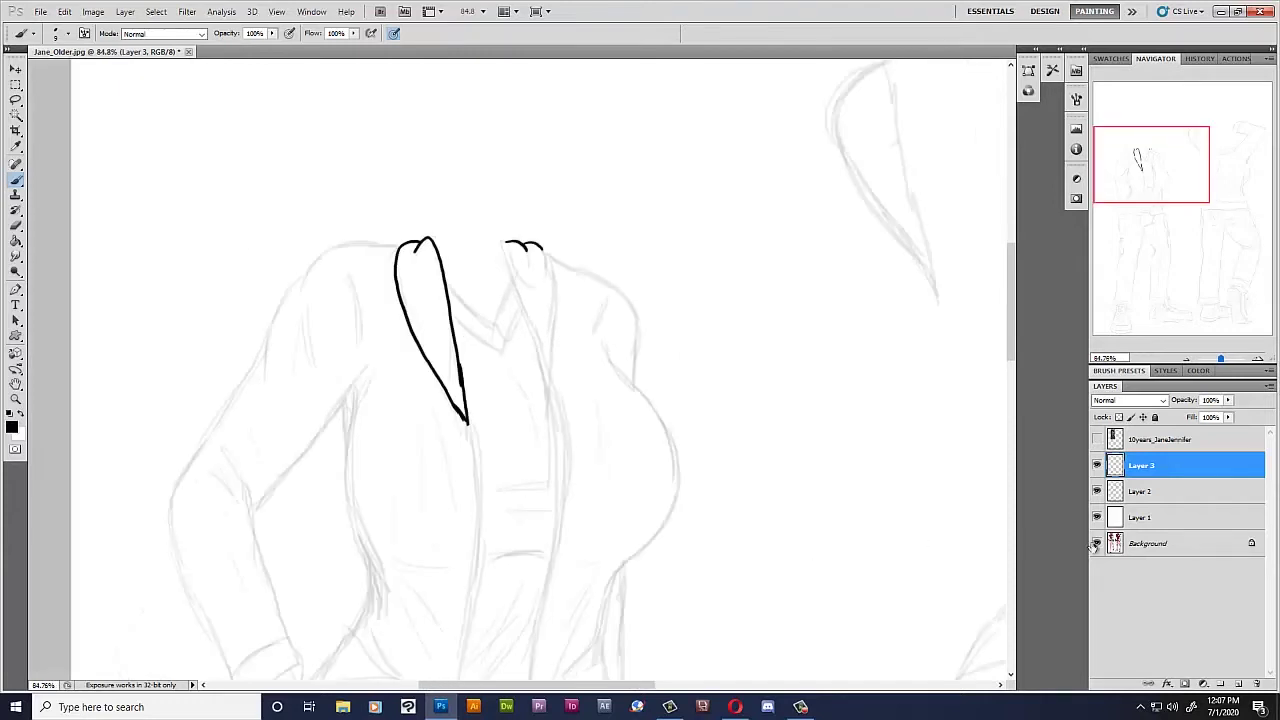
left_click(1097, 518)
left_click(1148, 518)
left_click(1228, 400)
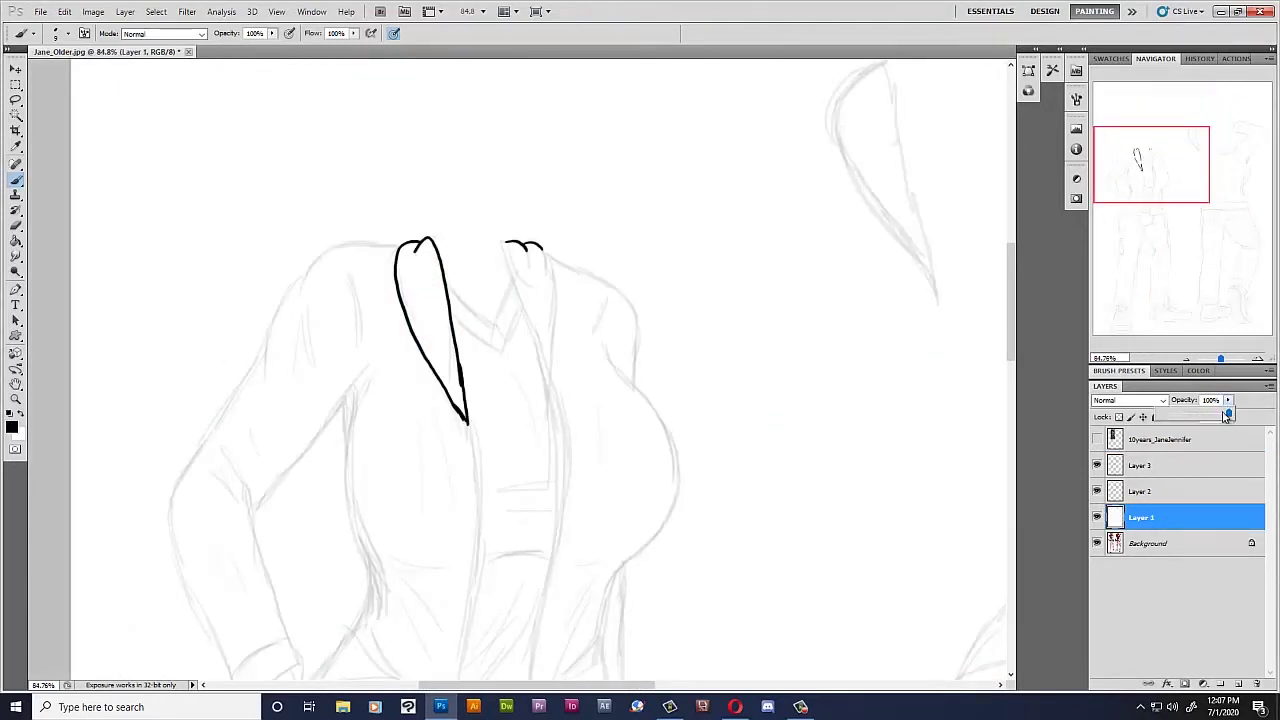
left_click_drag(1228, 415, 1222, 416)
On Layer 3, ink the lapel's top edge and the right lapel outline with its crease.
scroll(634, 349, "up", 1)
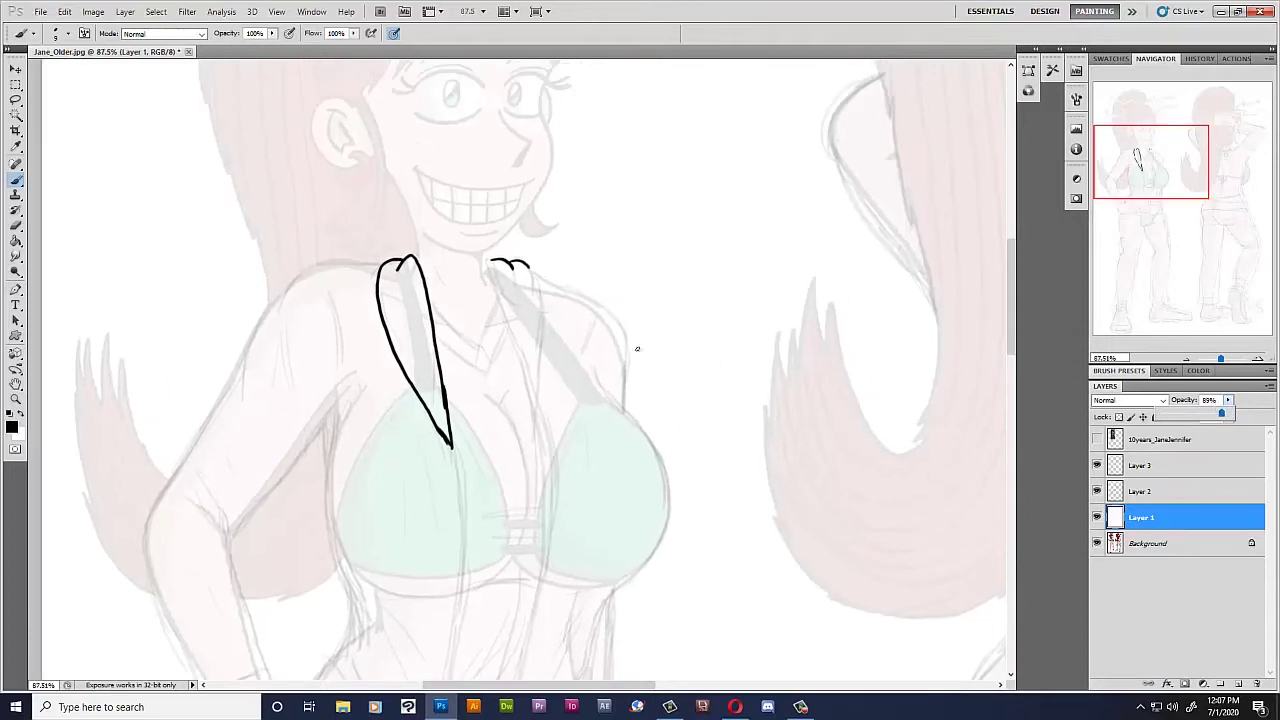
scroll(569, 357, "up", 1)
scroll(503, 297, "up", 1)
scroll(445, 229, "up", 1)
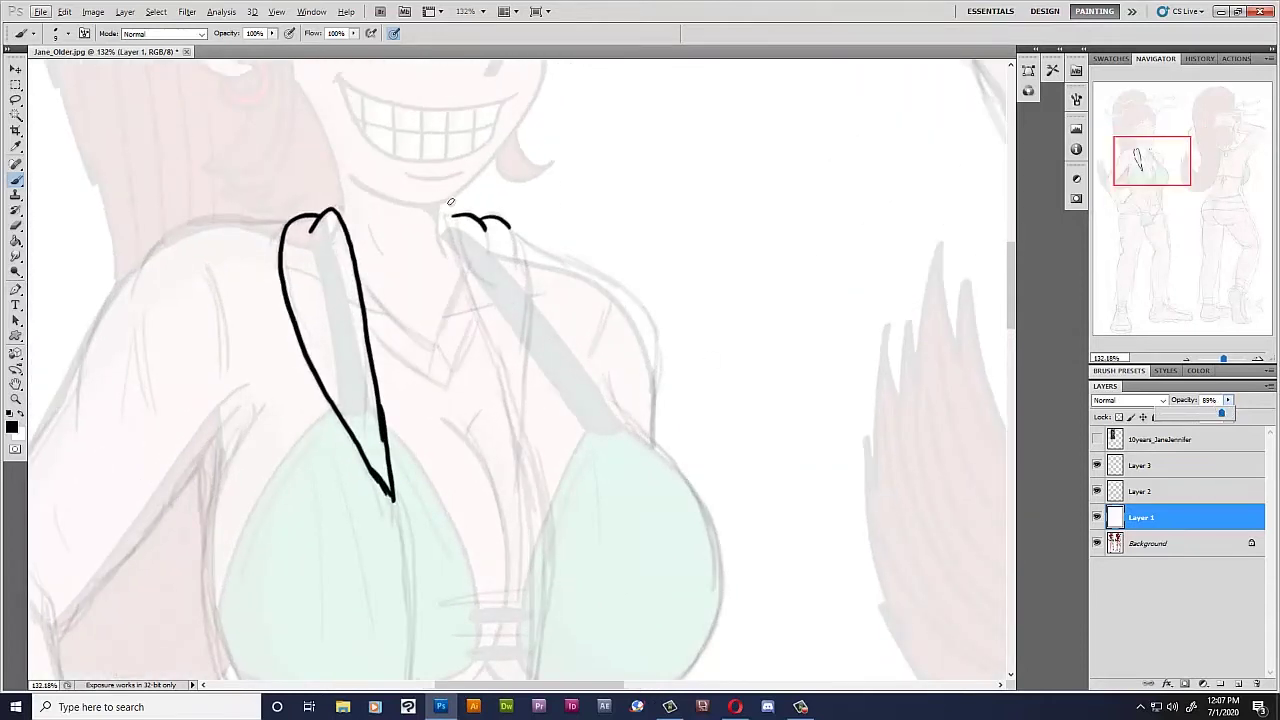
left_click(1152, 466)
left_click_drag(443, 218, 512, 418)
mouse_move(513, 232)
left_mouse_down()
mouse_move(532, 262)
mouse_move(520, 462)
left_mouse_up()
left_click_drag(488, 334, 520, 462)
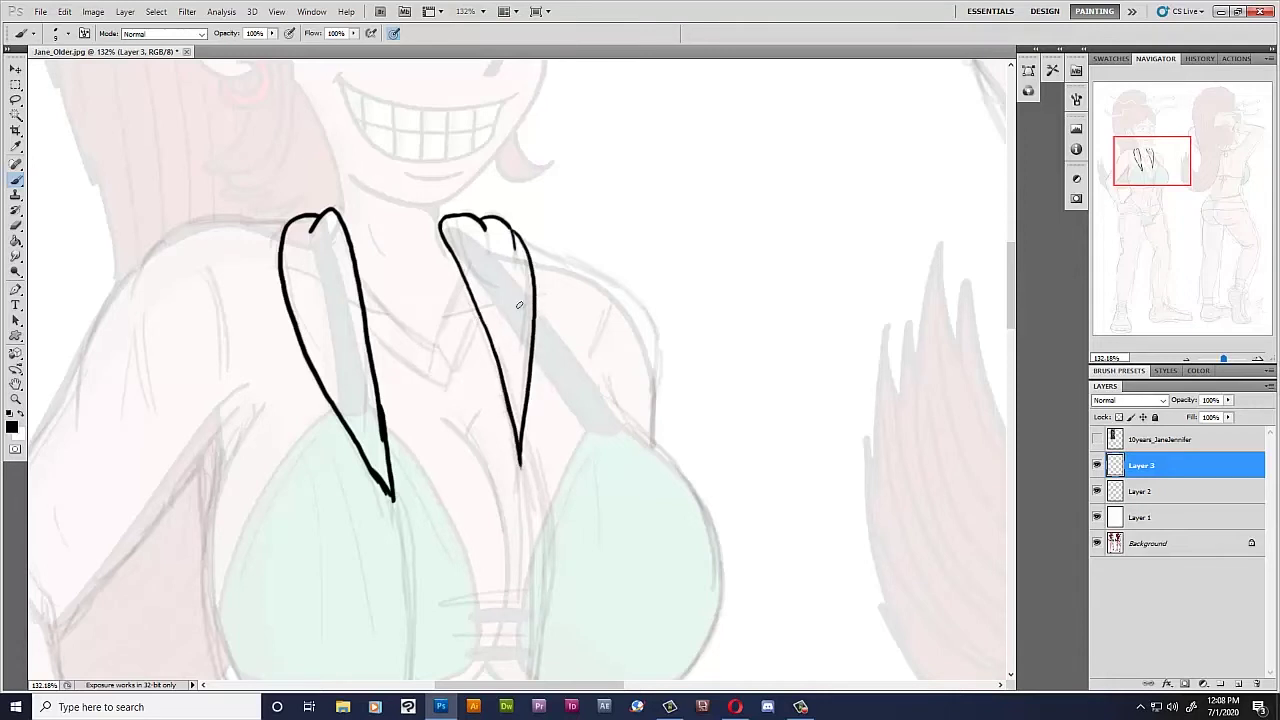
left_click_drag(490, 243, 508, 310)
Ink the left lapel's crease lines and the V neckline, undoing stray strokes.
left_click_drag(320, 238, 329, 332)
key("ctrl+z")
left_click_drag(316, 242, 320, 306)
mouse_move(312, 258)
left_mouse_down()
mouse_move(312, 314)
mouse_move(380, 304)
mouse_move(418, 338)
mouse_move(446, 338)
mouse_move(465, 274)
left_mouse_up()
mouse_move(362, 324)
left_mouse_down()
mouse_move(436, 382)
mouse_move(480, 295)
left_mouse_up()
left_click_drag(436, 345, 440, 376)
key("ctrl+z")
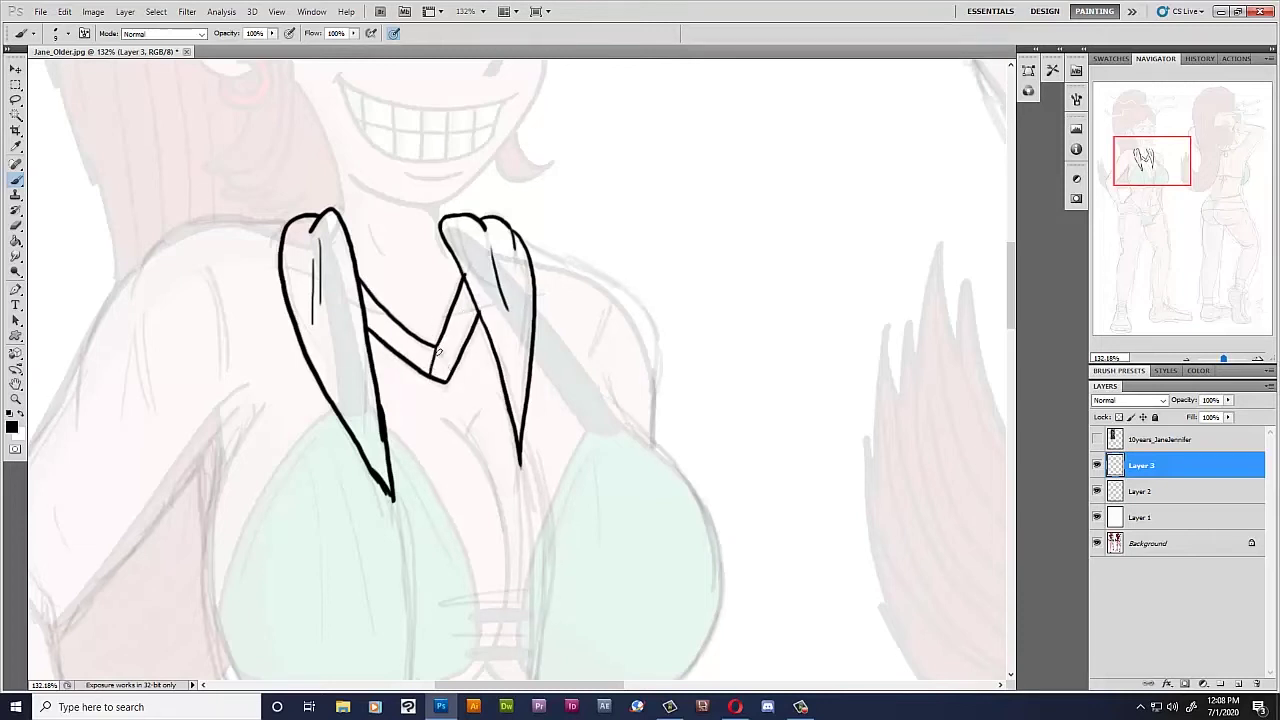
Enlarge the brush, then shrink it back to a small size.
scroll(455, 292, "up", 1)
key("bracketright")
key("bracketright")
key("bracketright")
scroll(460, 292, "up", 1)
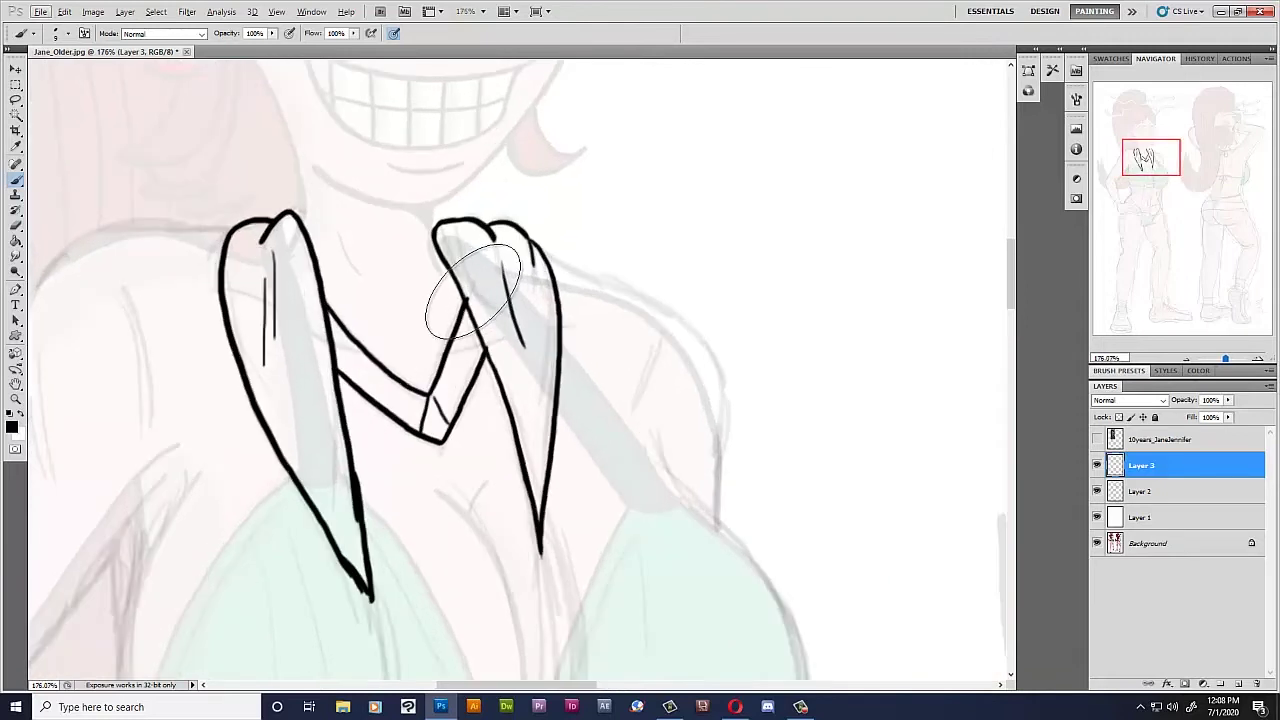
key("bracketleft")
key("bracketleft")
key("bracketleft")
key("bracketleft")
key("bracketleft")
key("bracketleft")
scroll(480, 292, "down", 1)
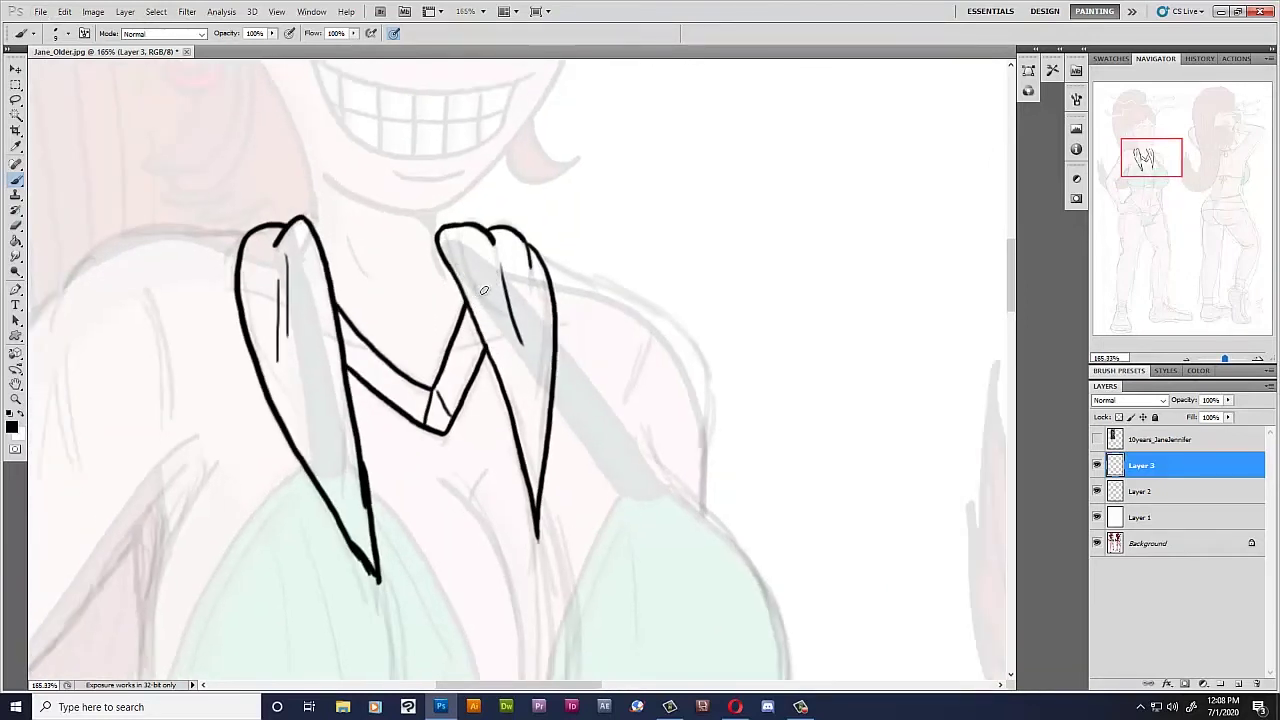
scroll(483, 290, "down", 1)
scroll(483, 290, "down", 1)
scroll(550, 292, "down", 2)
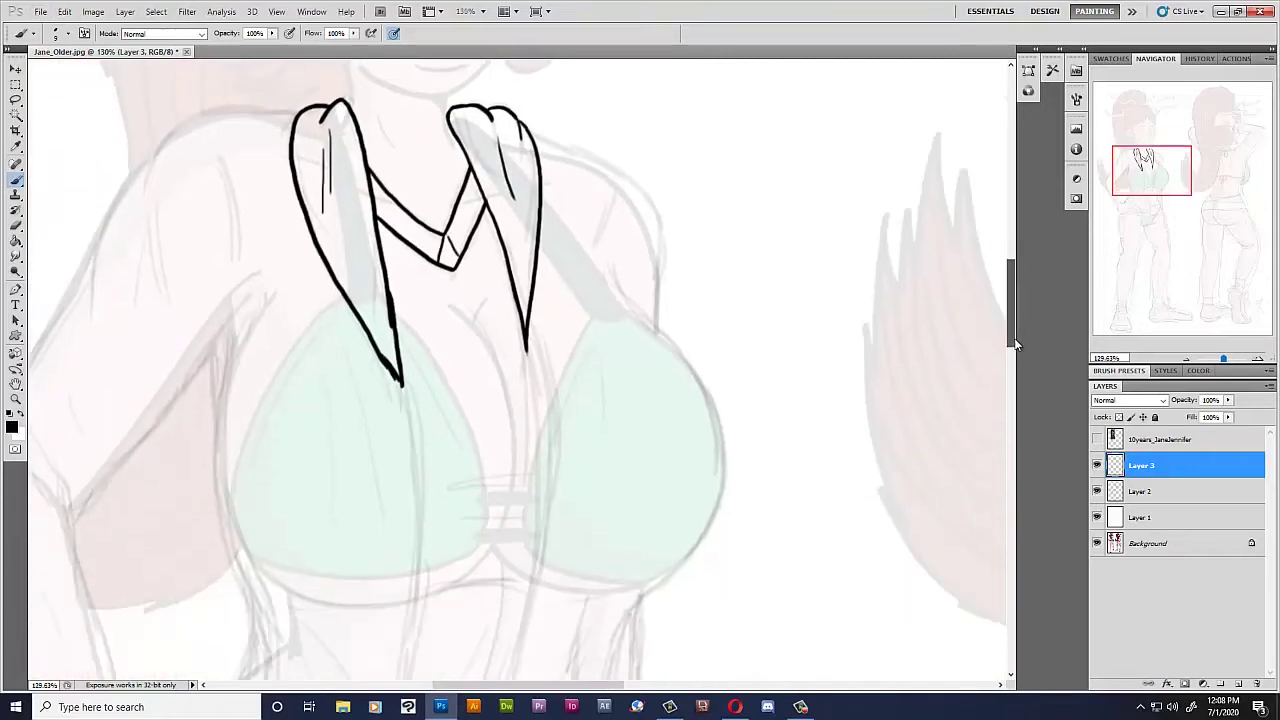
Ink the bust's left edge, the jacket's left front edge, and the jacket opening.
scroll(621, 295, "down", 2)
mouse_move(250, 222)
left_mouse_down()
mouse_move(208, 268)
mouse_move(238, 264)
mouse_move(220, 302)
mouse_move(236, 456)
mouse_move(272, 532)
mouse_move(262, 570)
left_mouse_up()
mouse_move(258, 512)
left_mouse_down()
mouse_move(250, 600)
mouse_move(314, 528)
mouse_move(355, 531)
left_mouse_up()
left_click_drag(402, 292, 402, 680)
mouse_move(520, 232)
left_mouse_down()
mouse_move(531, 494)
mouse_move(498, 672)
left_mouse_up()
mouse_move(625, 178)
left_mouse_down()
mouse_move(626, 200)
mouse_move(717, 331)
mouse_move(725, 408)
mouse_move(688, 477)
mouse_move(620, 542)
mouse_move(595, 630)
left_mouse_up()
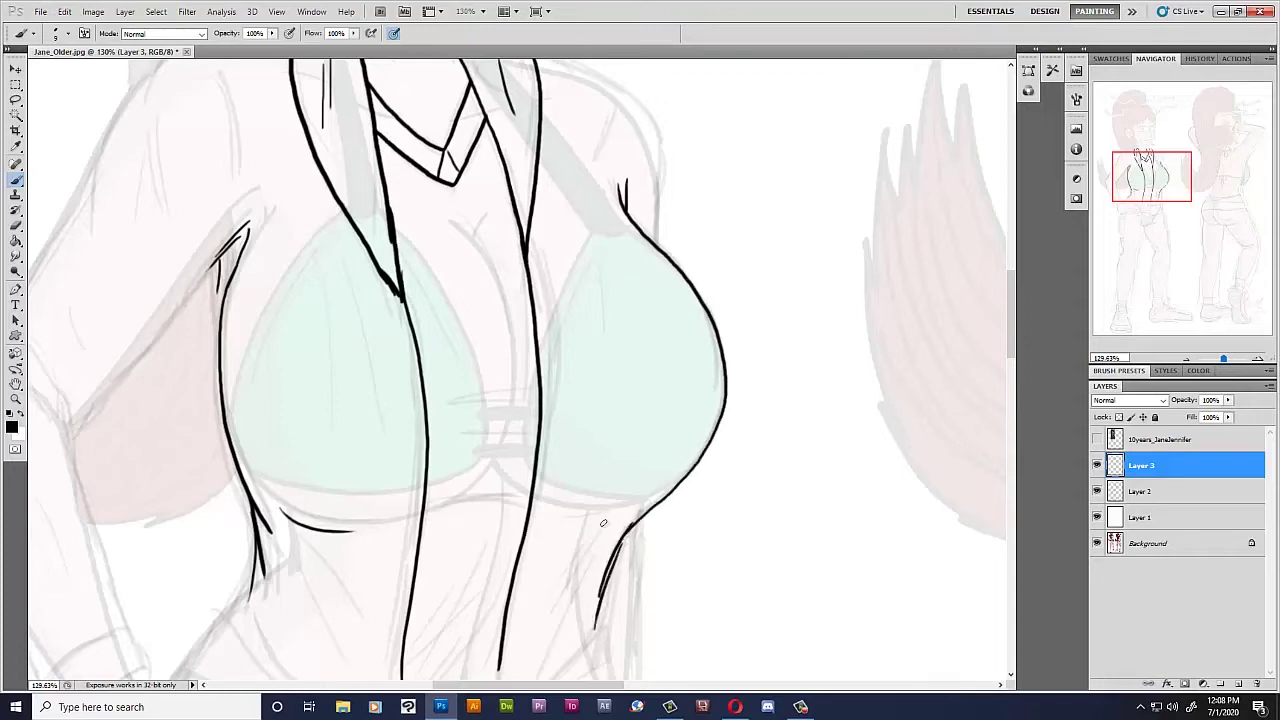
Ink the lower edges of the top and the tie lines across its centre.
left_click_drag(550, 503, 606, 515)
left_click_drag(442, 505, 516, 503)
left_click_drag(448, 409, 532, 408)
left_click_drag(450, 416, 530, 416)
mouse_move(446, 434)
left_mouse_down()
mouse_move(534, 434)
mouse_move(534, 450)
left_mouse_up()
left_click_drag(458, 210, 503, 318)
Ink the right shoulder with a fold, then the left shoulder outline.
scroll(1010, 322, "up", 5)
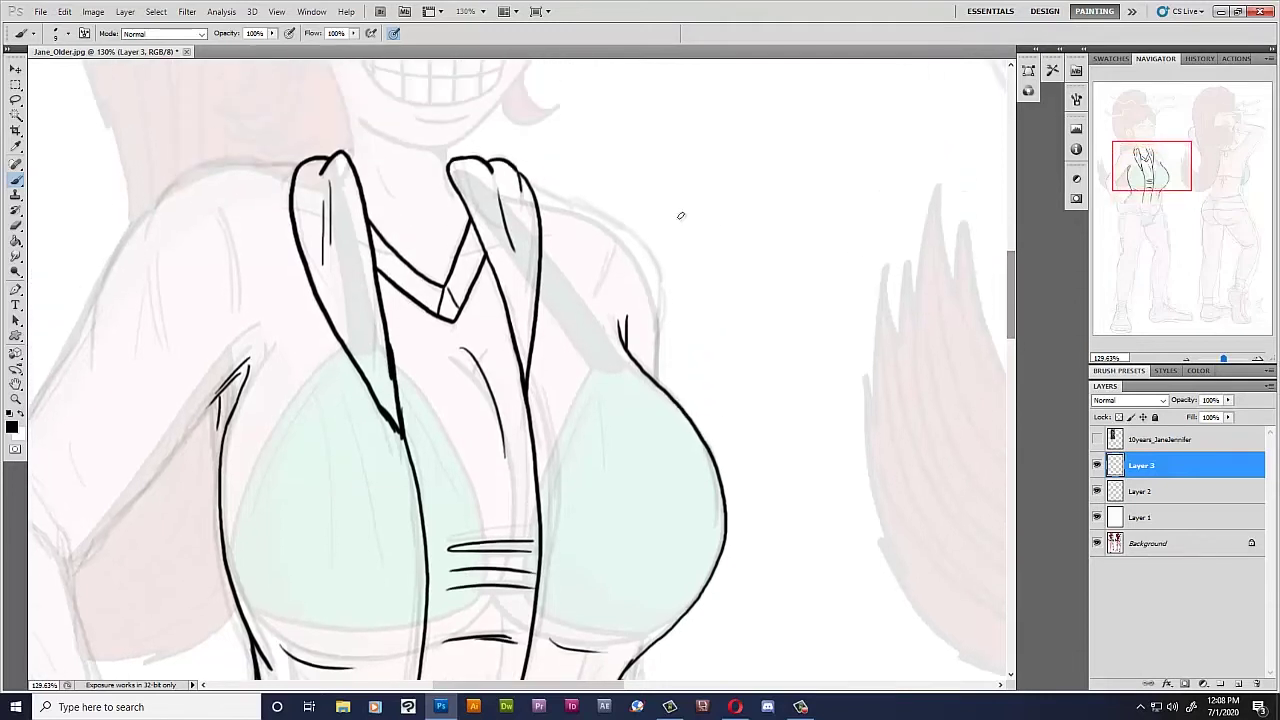
mouse_move(527, 181)
left_mouse_down()
mouse_move(592, 216)
mouse_move(660, 290)
mouse_move(657, 380)
left_mouse_up()
left_click_drag(619, 241, 607, 282)
left_click_drag(1145, 197, 1127, 197)
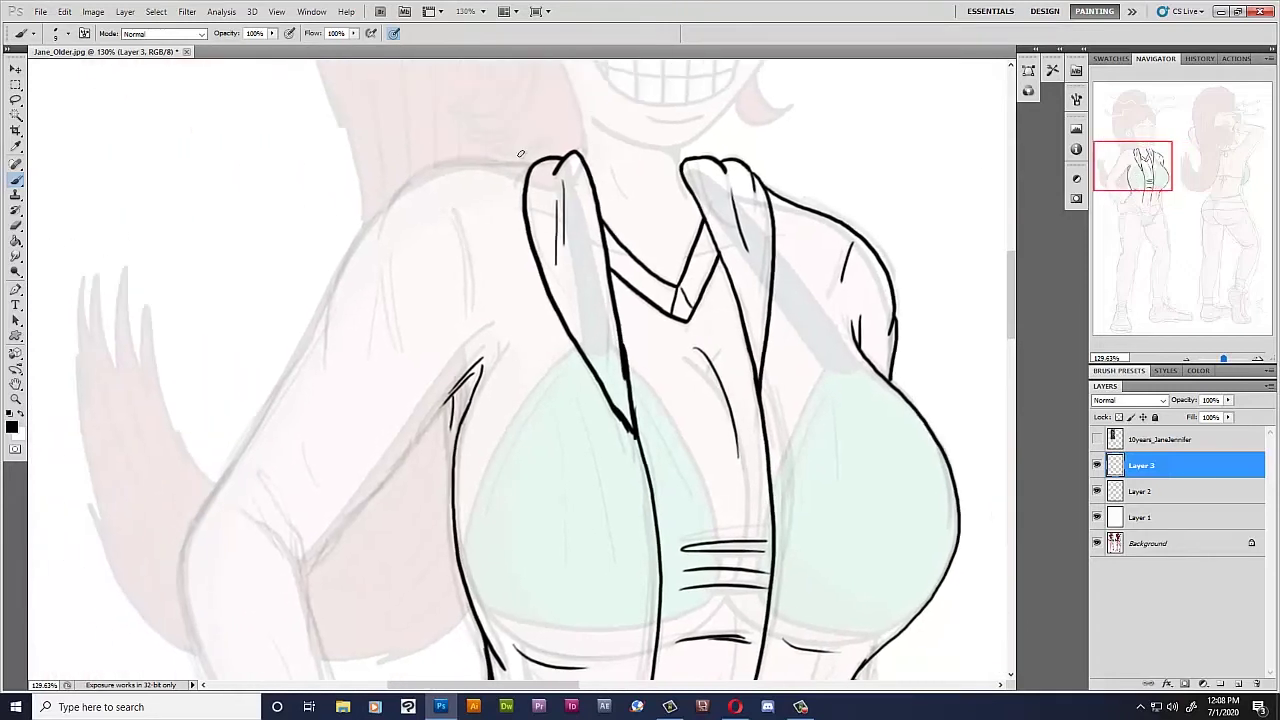
mouse_move(530, 164)
left_mouse_down()
mouse_move(486, 164)
mouse_move(378, 222)
mouse_move(293, 374)
left_mouse_up()
left_click_drag(440, 192, 478, 328)
Add upper-arm fold lines and a thick outer outline of the left arm.
left_click_drag(377, 295, 395, 398)
left_click_drag(299, 428, 323, 486)
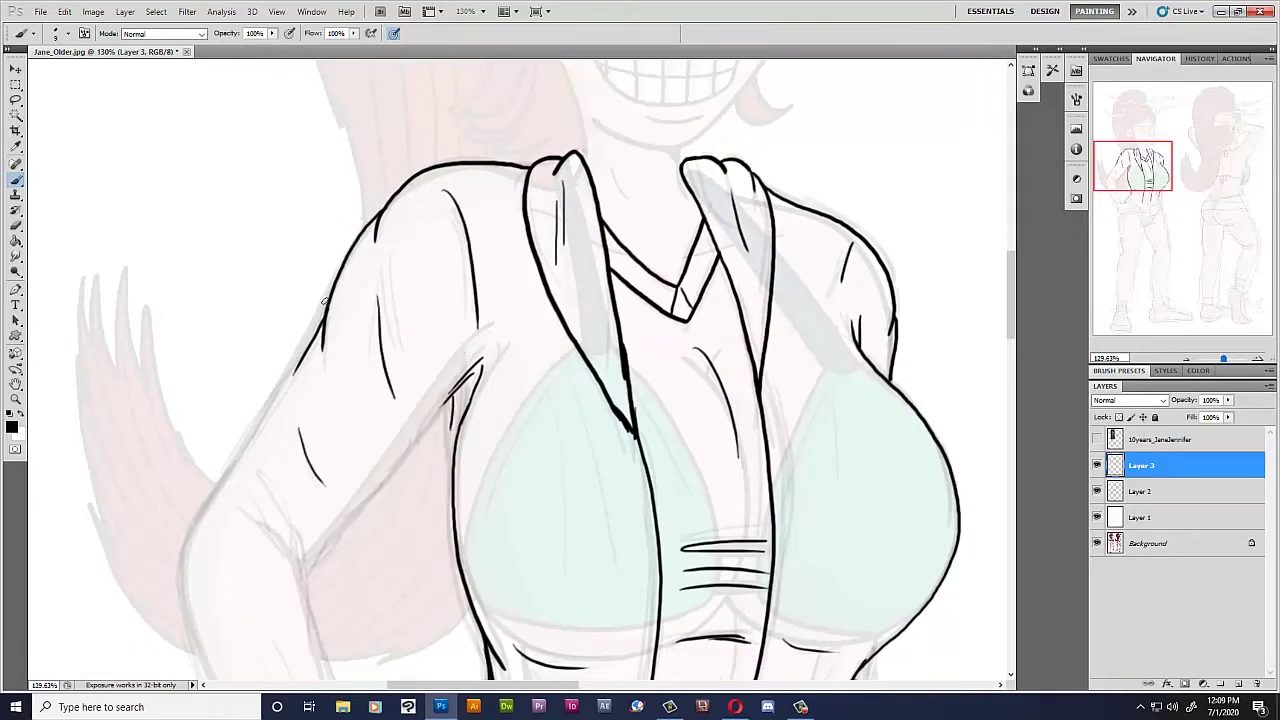
left_click_drag(320, 320, 190, 535)
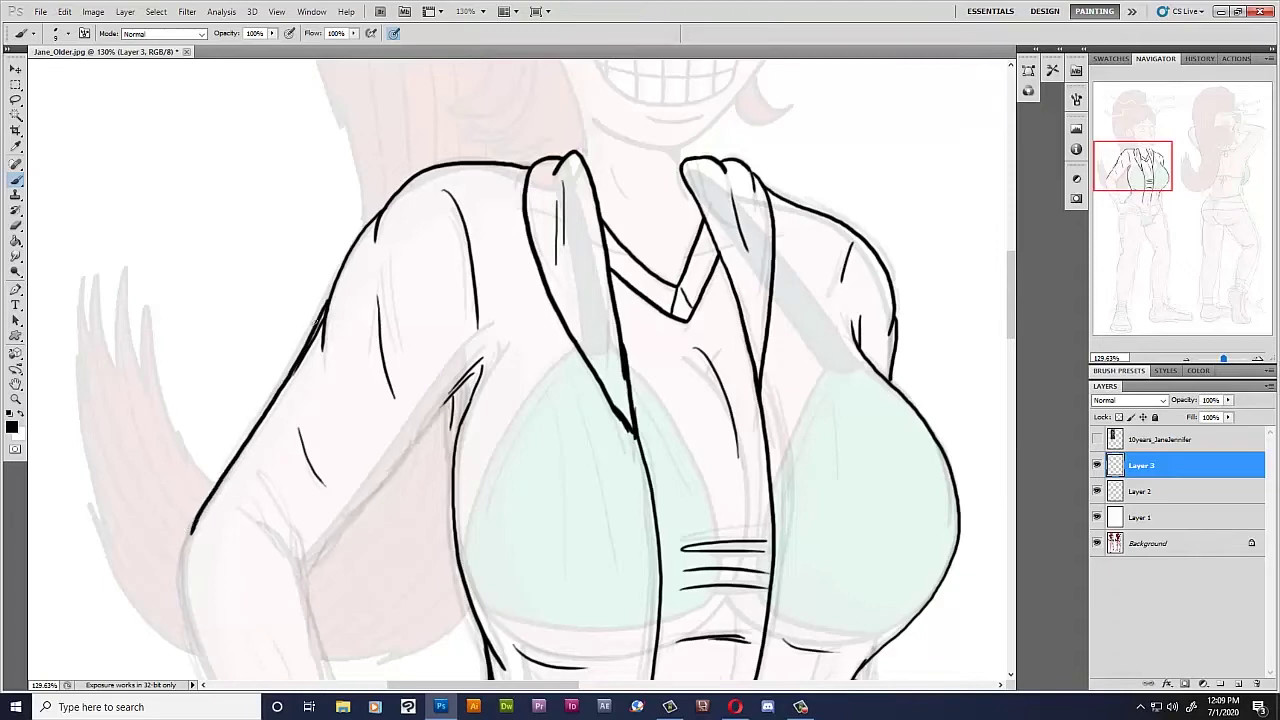
left_click_drag(293, 367, 184, 556)
scroll(956, 310, "down", 2)
scroll(700, 250, "down", 2)
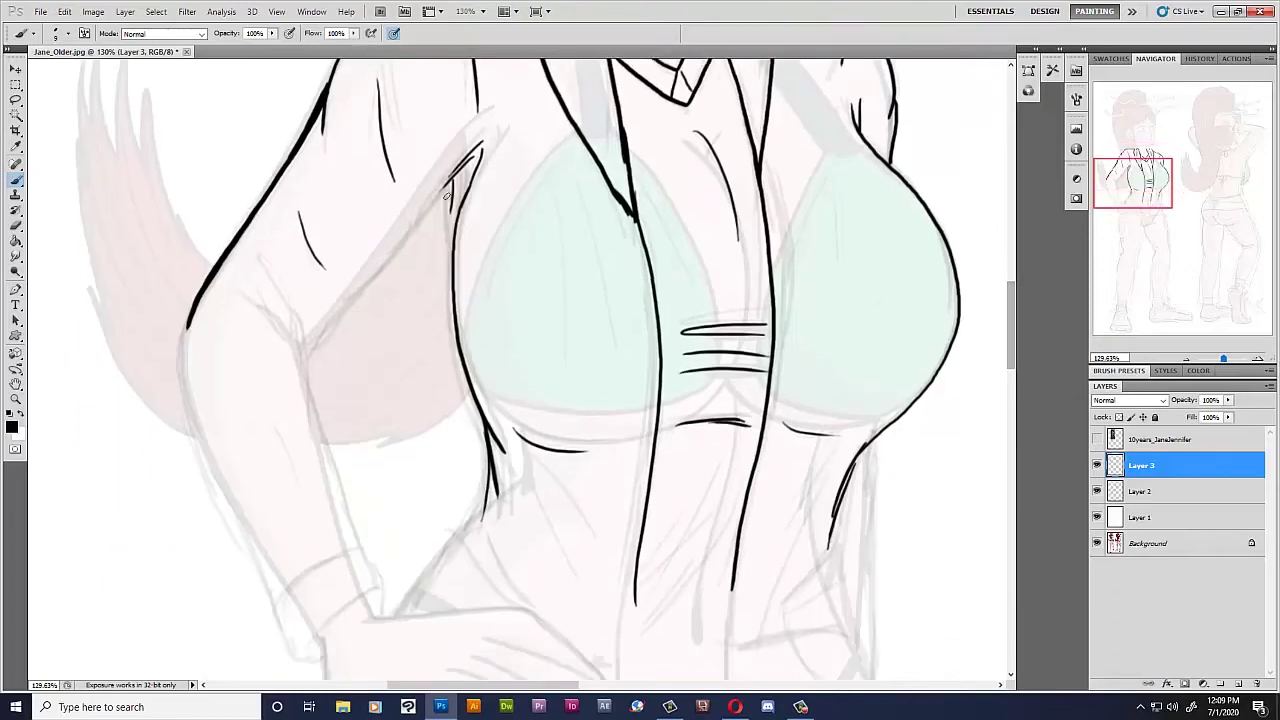
Ink the inner sleeve edge, sleeve folds and cuff, then shrink the brush.
left_click_drag(444, 199, 453, 275)
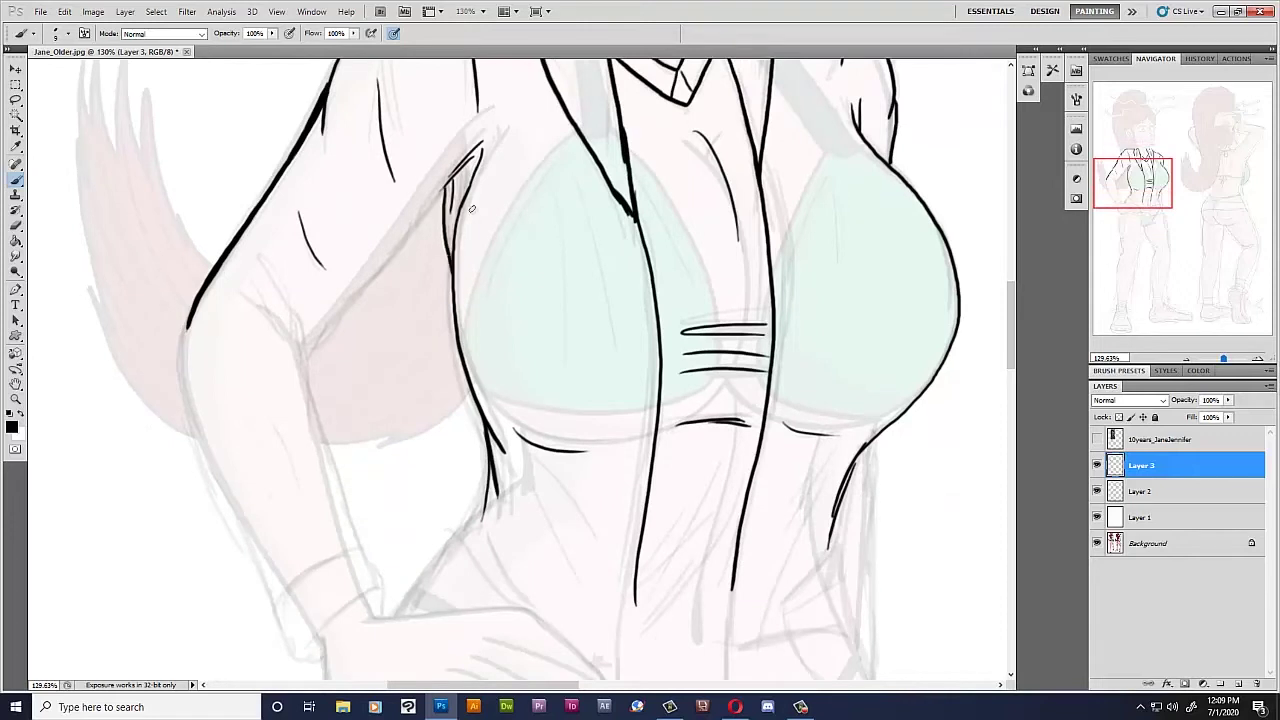
left_click_drag(452, 172, 315, 337)
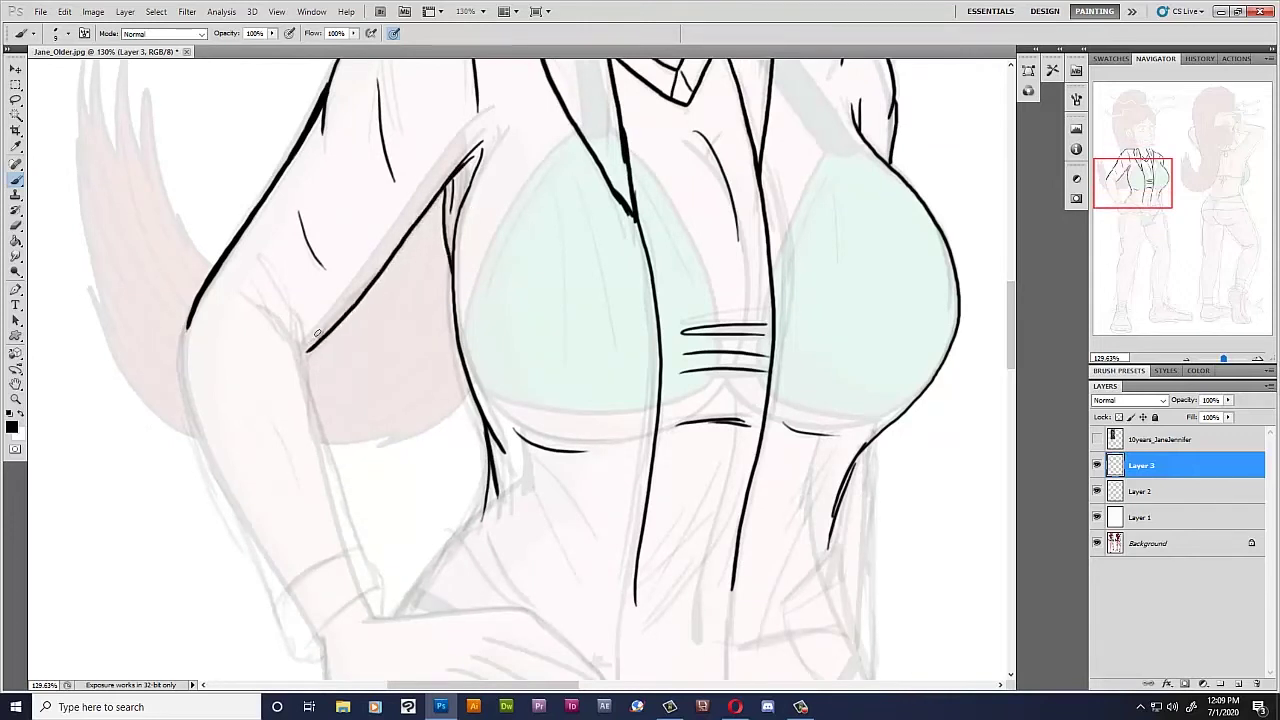
left_click_drag(271, 267, 303, 340)
mouse_move(258, 282)
left_mouse_down()
mouse_move(313, 376)
mouse_move(389, 610)
mouse_move(308, 636)
mouse_move(300, 656)
mouse_move(195, 428)
mouse_move(185, 333)
left_mouse_up()
left_click_drag(275, 602, 370, 542)
mouse_move(270, 390)
left_mouse_down()
mouse_move(305, 484)
mouse_move(268, 518)
left_mouse_up()
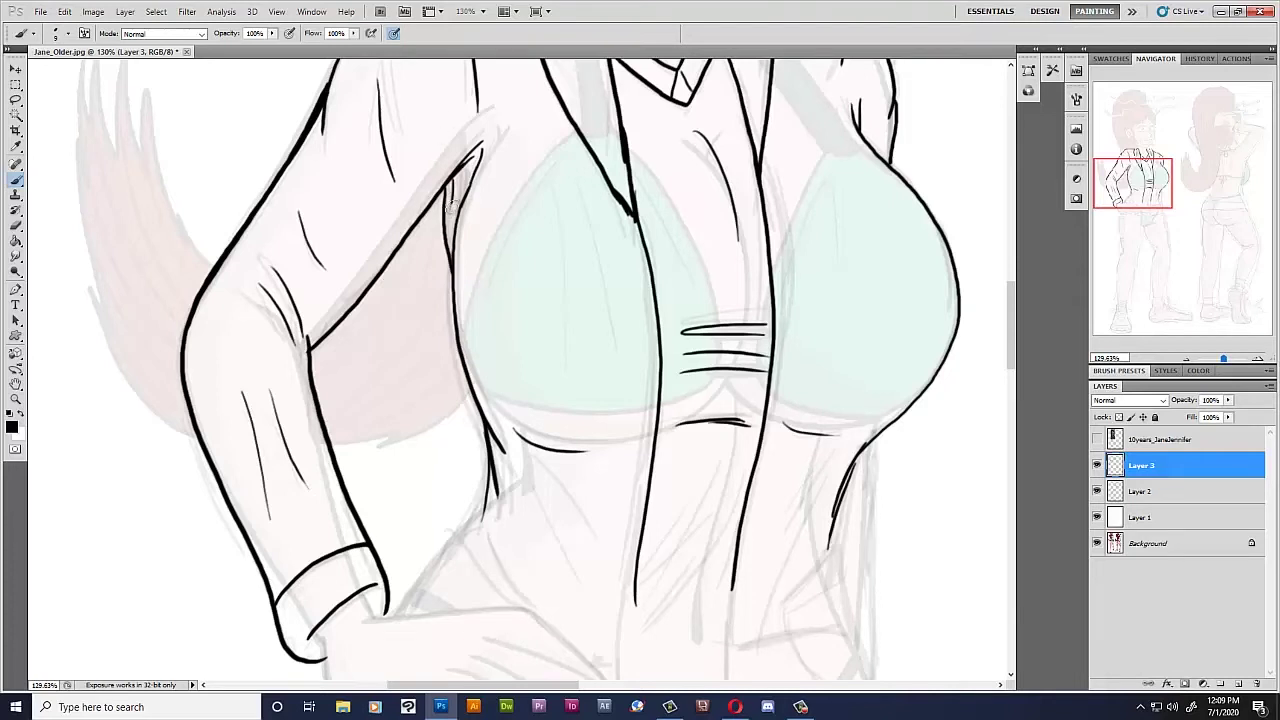
key("ctrl+z")
key("bracketleft")
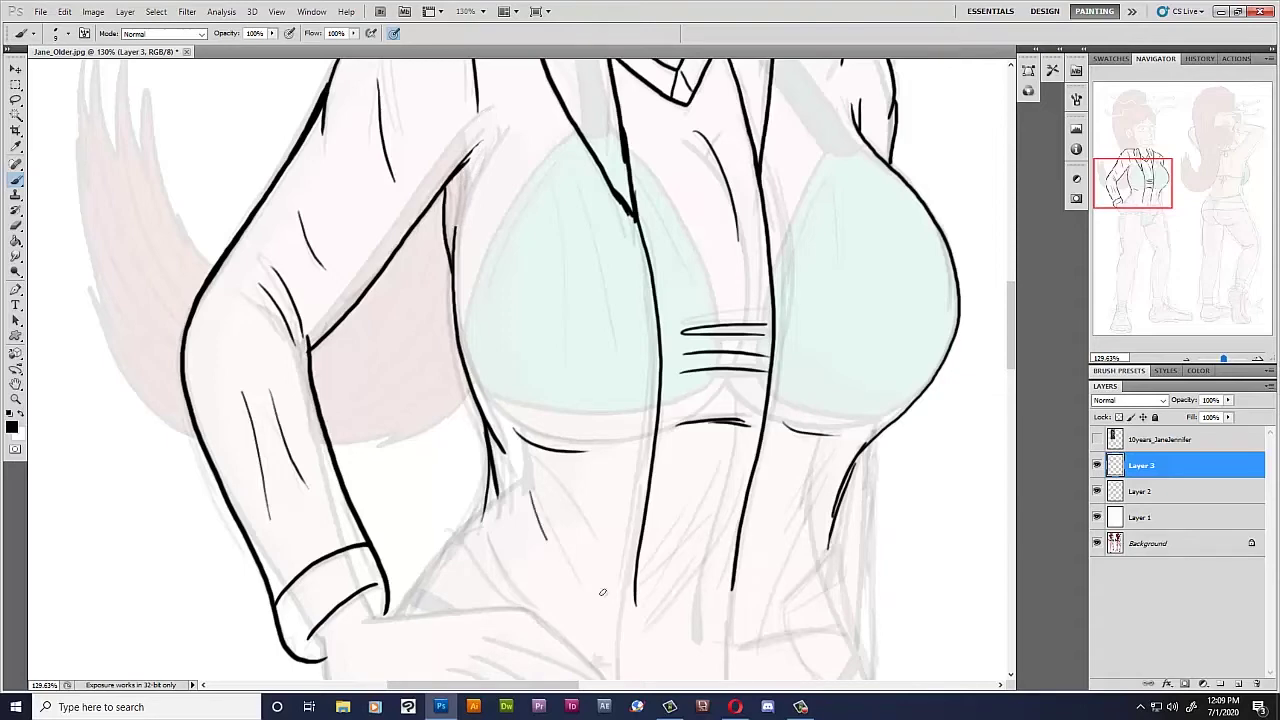
Ink the jacket's lower edge, the hand on the hip, and a shirt fold.
scroll(840, 341, "down", 5)
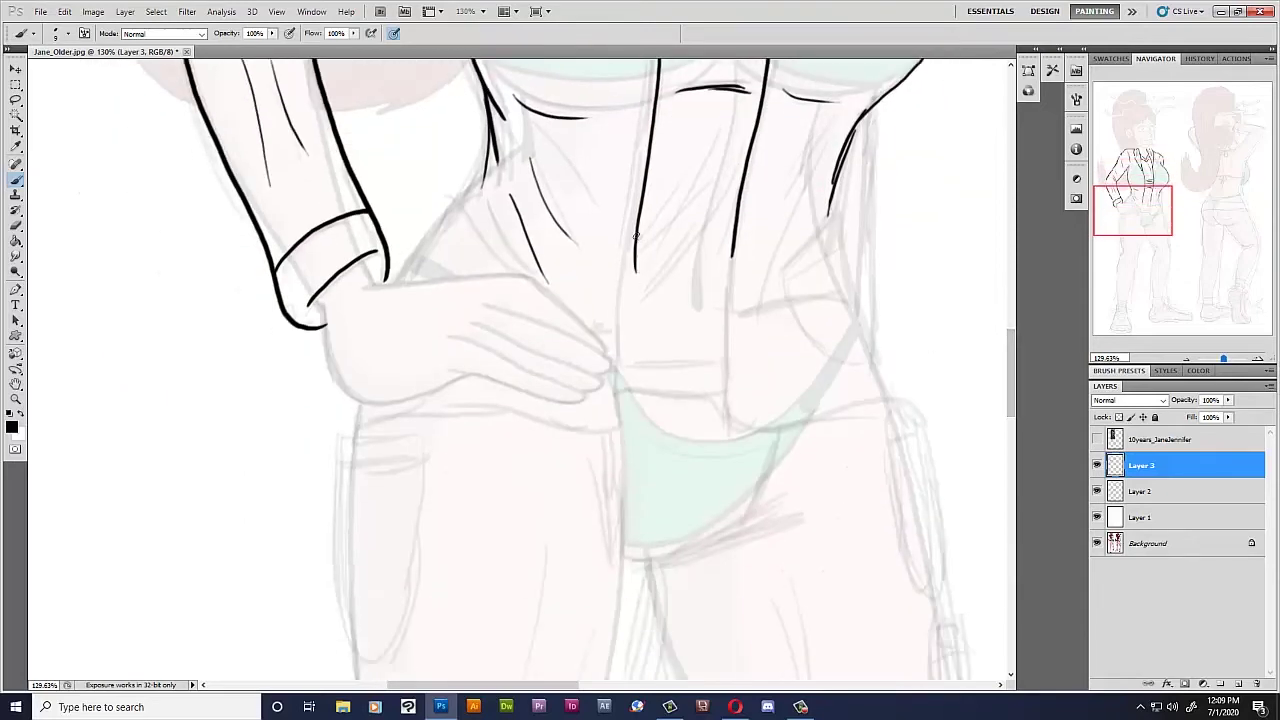
mouse_move(634, 258)
left_mouse_down()
mouse_move(628, 366)
mouse_move(597, 437)
mouse_move(360, 418)
left_mouse_up()
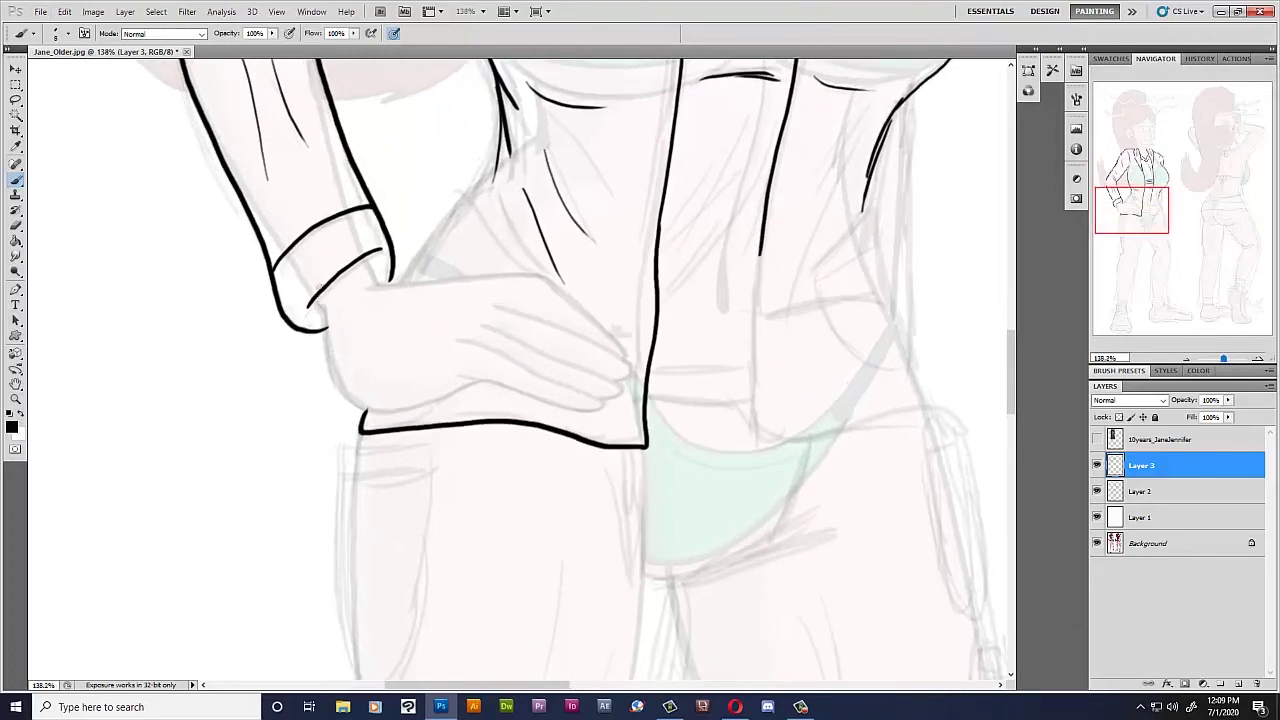
mouse_move(322, 310)
left_mouse_down()
mouse_move(342, 386)
mouse_move(368, 411)
mouse_move(506, 382)
mouse_move(590, 414)
mouse_move(632, 376)
mouse_move(618, 345)
mouse_move(537, 276)
mouse_move(376, 286)
mouse_move(389, 257)
left_mouse_up()
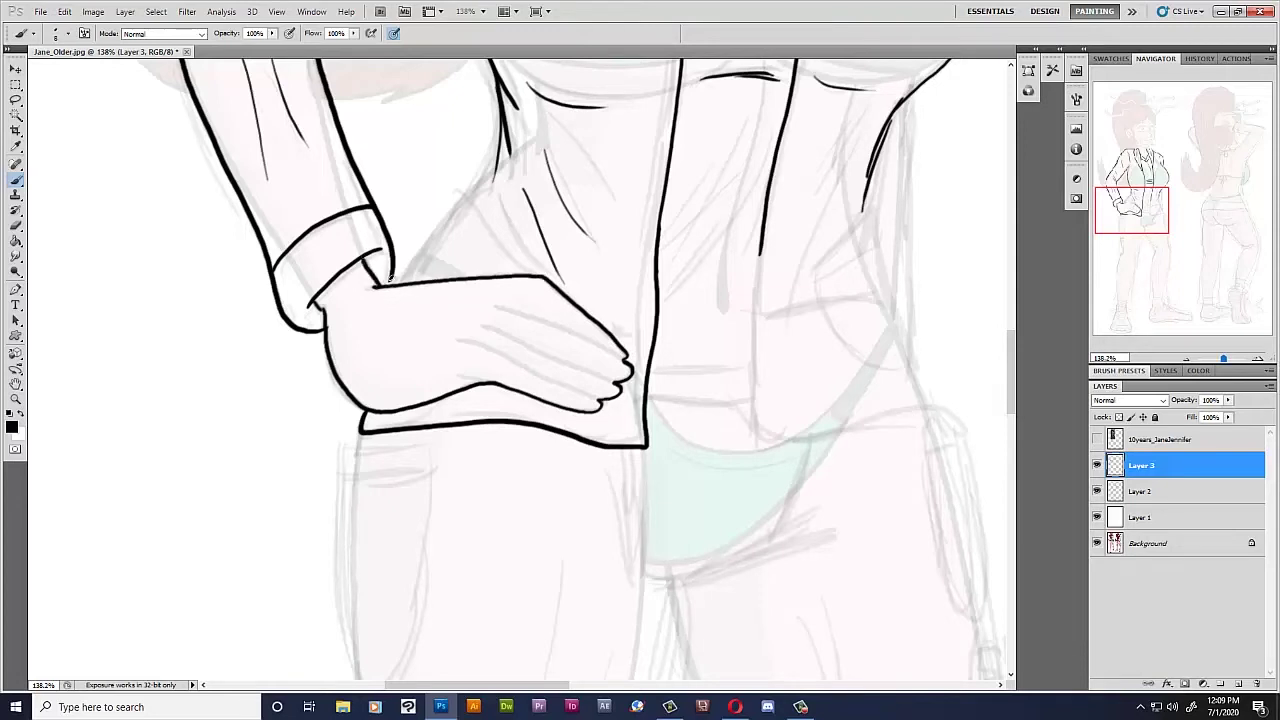
scroll(407, 237, "down", 1)
mouse_move(490, 140)
left_mouse_down()
mouse_move(480, 188)
mouse_move(398, 280)
left_mouse_up()
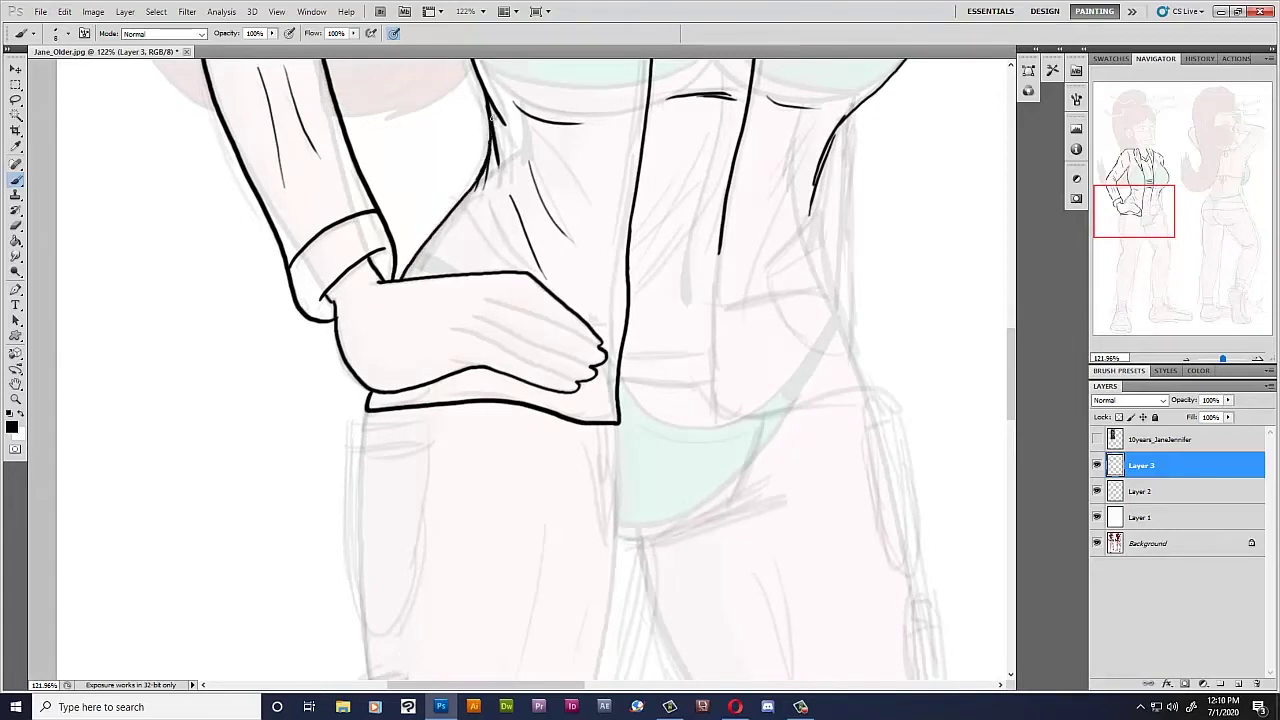
left_click_drag(474, 215, 514, 266)
key("ctrl+z")
left_click_drag(474, 186, 525, 272)
Ink the jacket's right edge, the shirt hem, and the curved side pocket.
mouse_move(832, 135)
left_mouse_down()
mouse_move(872, 392)
mouse_move(743, 414)
mouse_move(710, 377)
mouse_move(720, 241)
left_mouse_up()
left_click_drag(614, 387, 714, 385)
left_click_drag(620, 358, 707, 361)
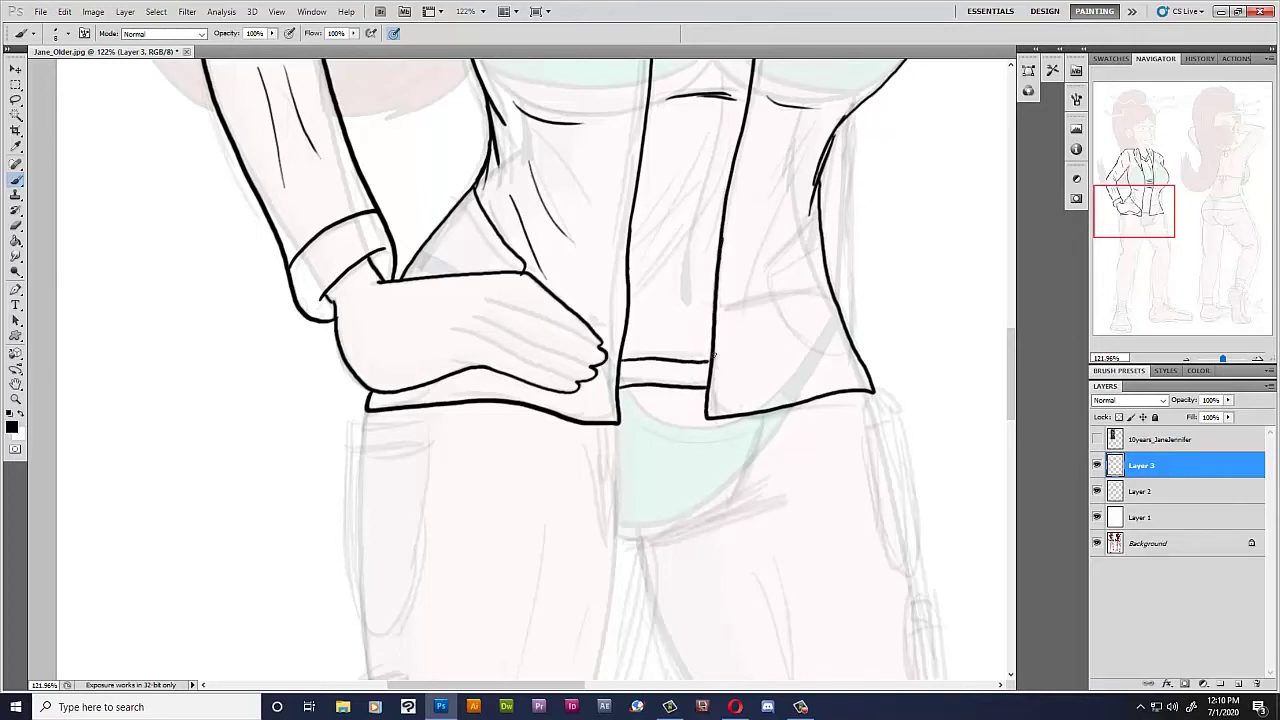
mouse_move(818, 213)
left_mouse_down()
mouse_move(772, 265)
mouse_move(800, 340)
mouse_move(853, 358)
left_mouse_up()
left_click_drag(829, 295, 714, 320)
Extend the shirt hem behind the hand, ink the jacket edge above it, and add shirt folds.
left_click_drag(623, 321, 583, 321)
left_click_drag(451, 276, 414, 260)
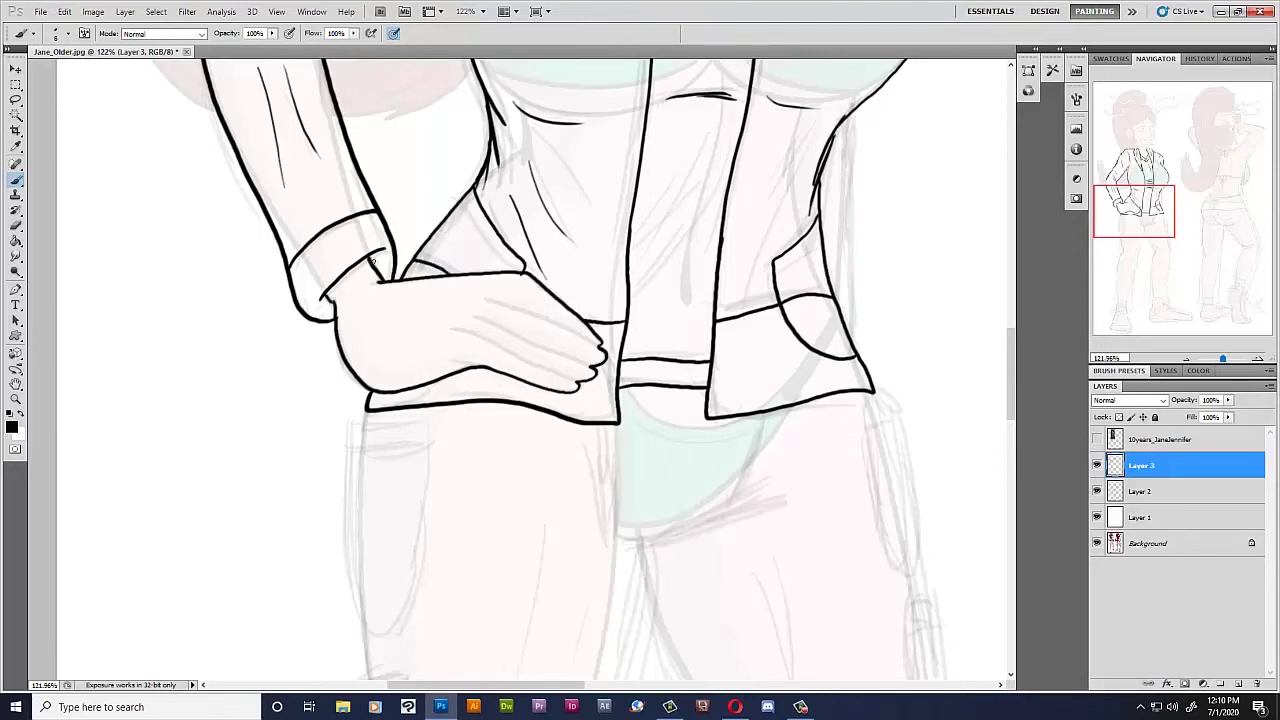
left_click_drag(1010, 355, 1012, 325)
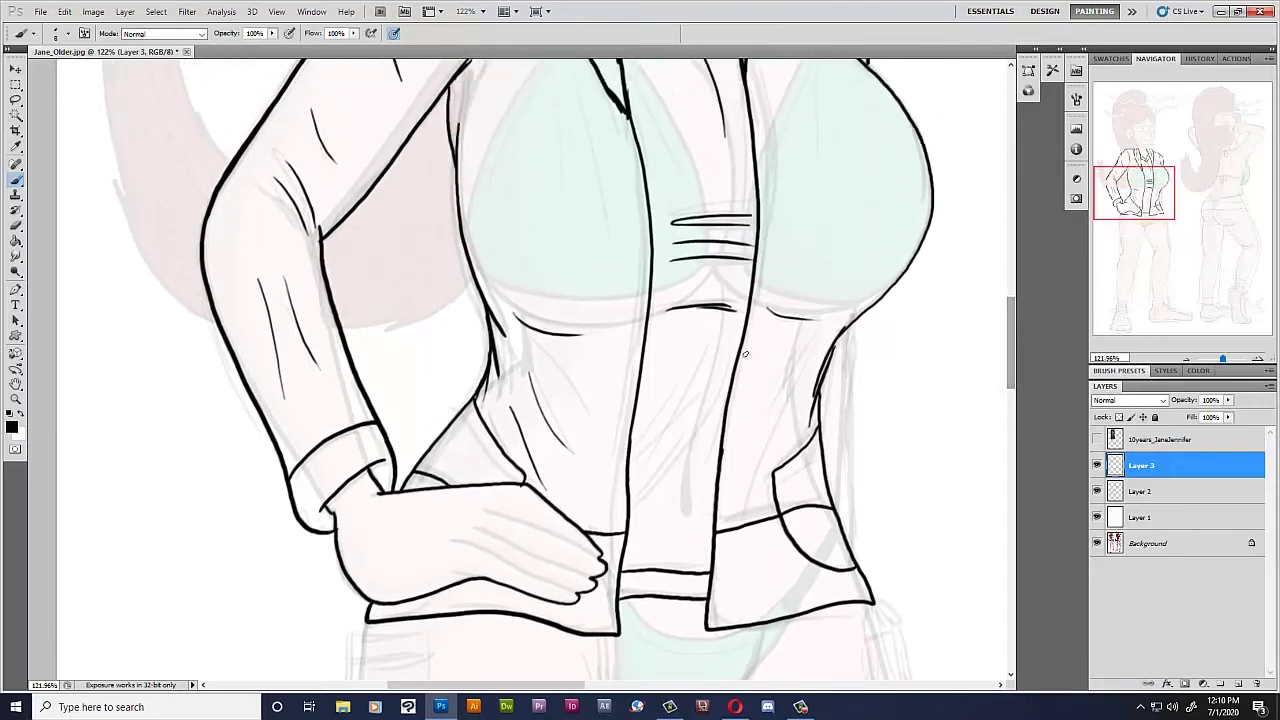
mouse_move(722, 395)
left_mouse_down()
mouse_move(645, 456)
mouse_move(634, 493)
left_mouse_up()
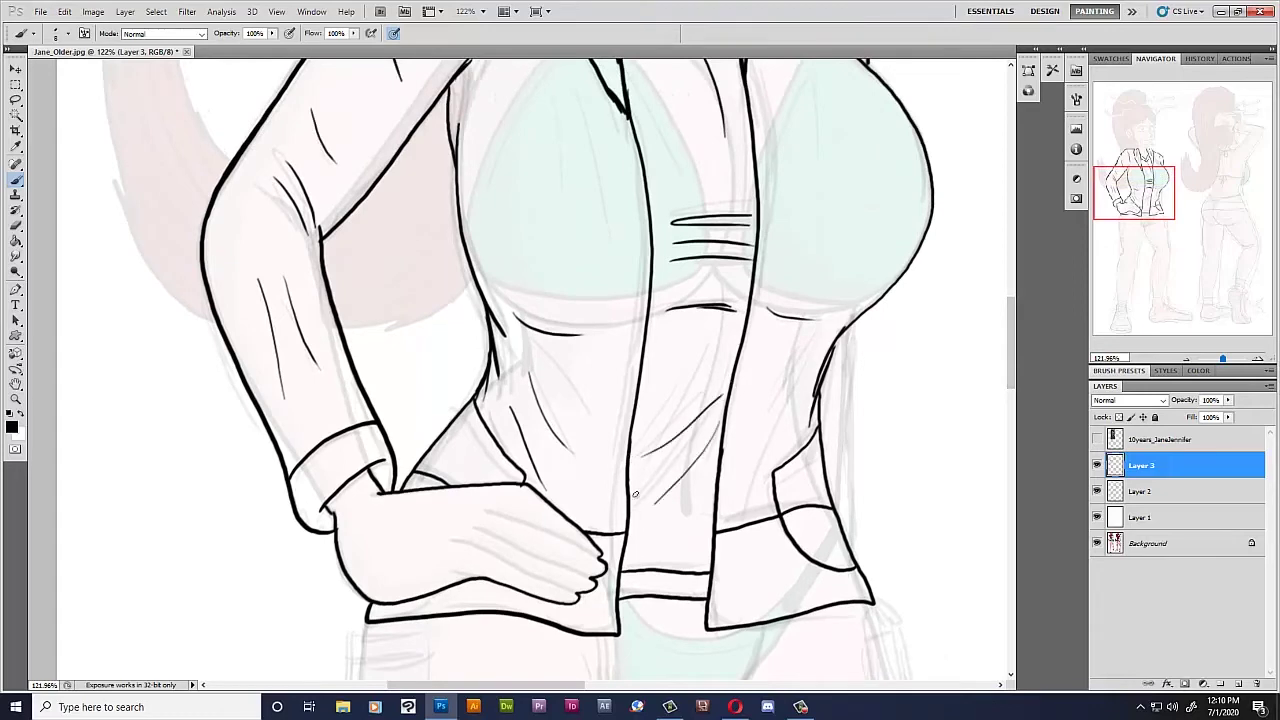
left_click_drag(1010, 320, 1011, 400)
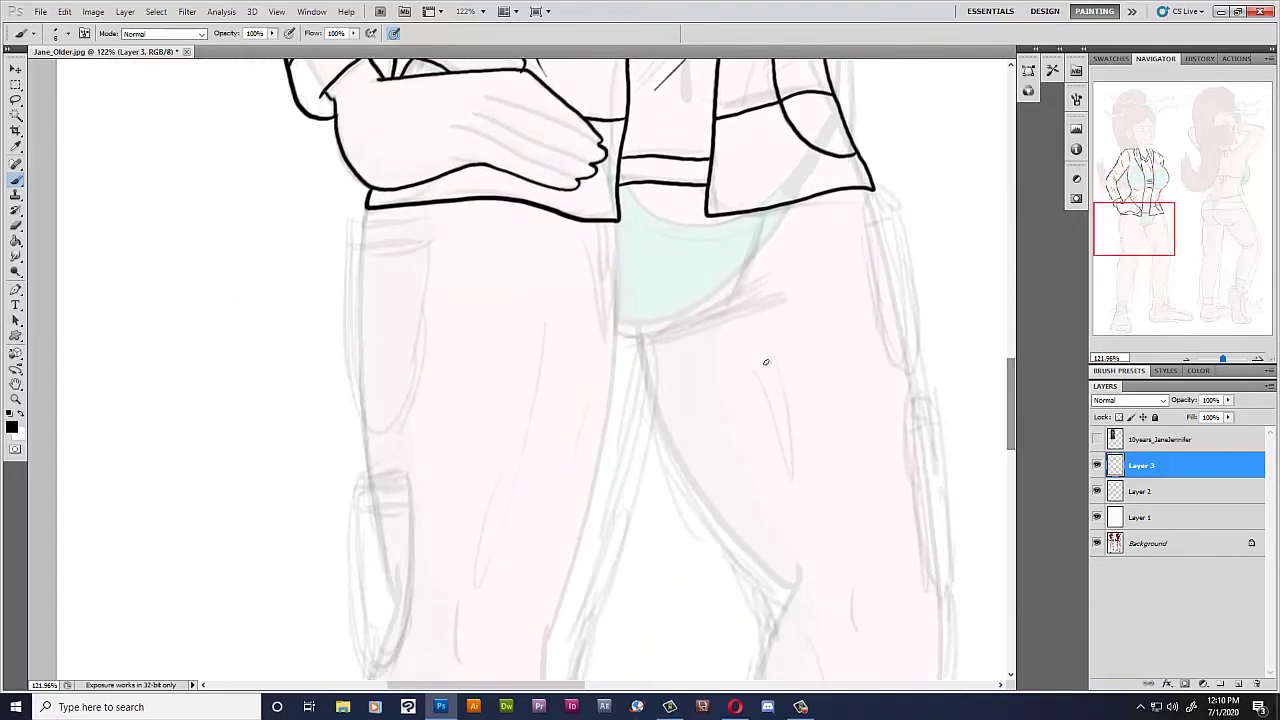
Ink the pants waistband, upper cargo pocket, leg edge and lower pocket's top line.
scroll(757, 362, "down", 2)
scroll(757, 362, "up", 1)
left_click_drag(367, 227, 436, 222)
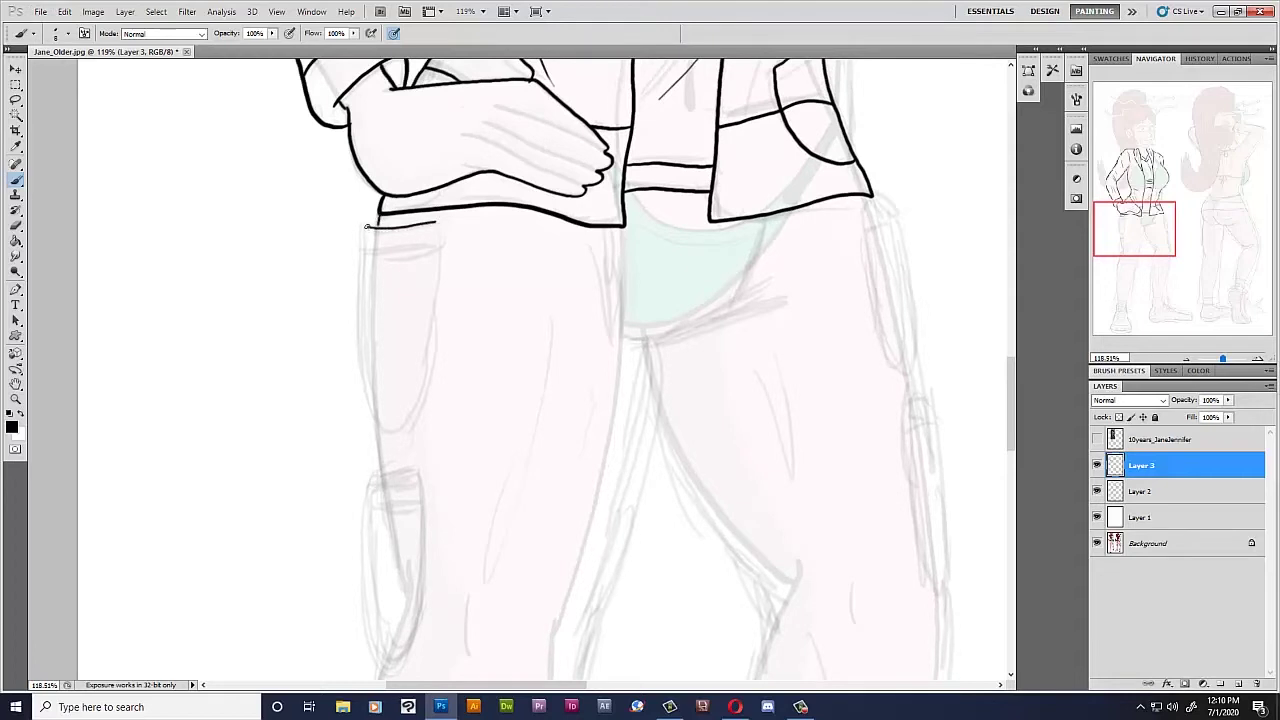
mouse_move(364, 241)
left_mouse_down()
mouse_move(363, 376)
mouse_move(395, 430)
mouse_move(421, 392)
mouse_move(437, 226)
left_mouse_up()
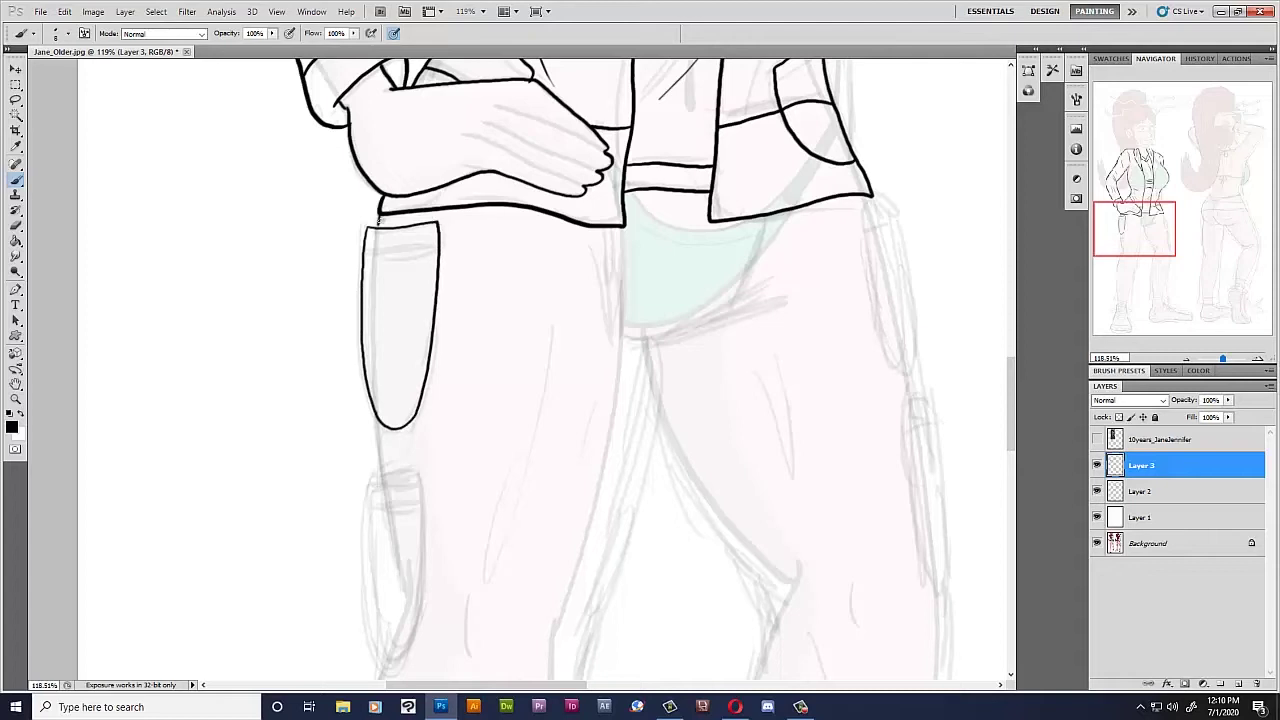
left_click_drag(362, 250, 438, 244)
left_click_drag(363, 258, 383, 424)
left_click_drag(1075, 231, 1088, 243)
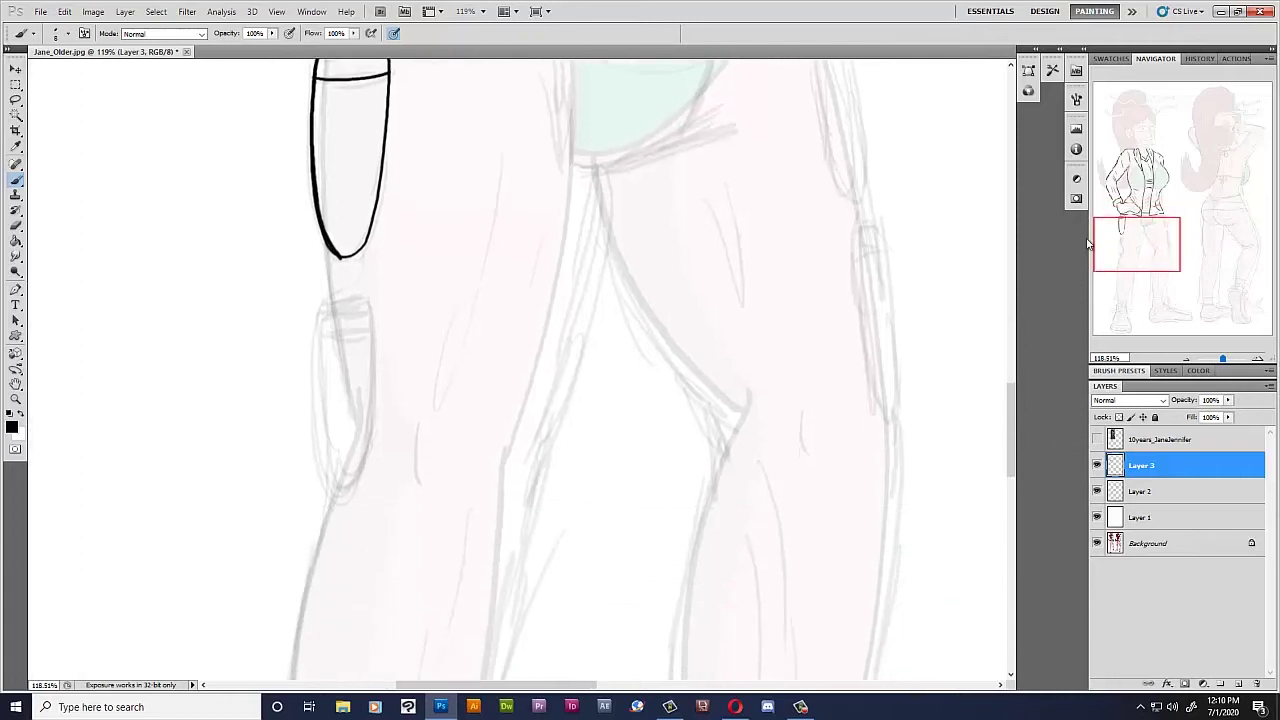
mouse_move(323, 240)
left_mouse_down()
mouse_move(327, 304)
mouse_move(369, 300)
mouse_move(318, 425)
mouse_move(345, 490)
mouse_move(370, 432)
mouse_move(371, 300)
left_mouse_up()
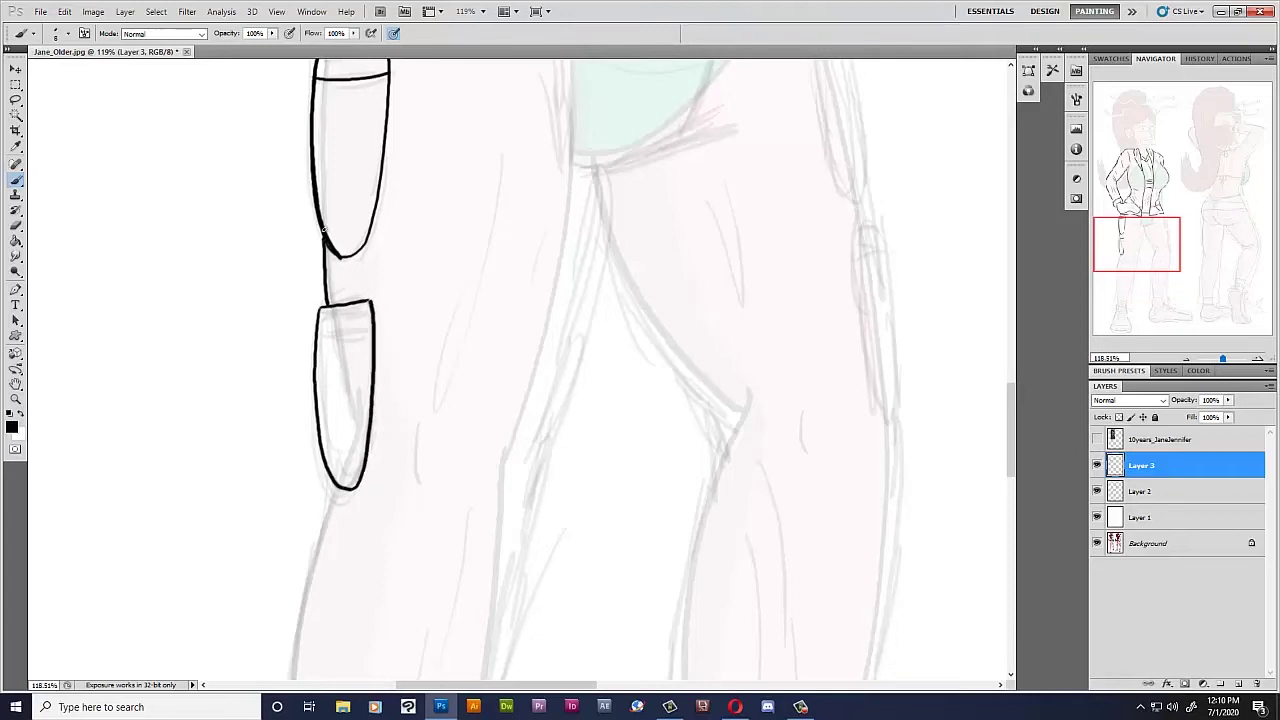
left_click_drag(318, 320, 372, 316)
Ink the inner leg edge, redrawing a bad stroke, plus the inner thigh and right-hip side pockets.
scroll(365, 275, "down", 2)
left_click_drag(530, 177, 512, 297)
key("ctrl+z")
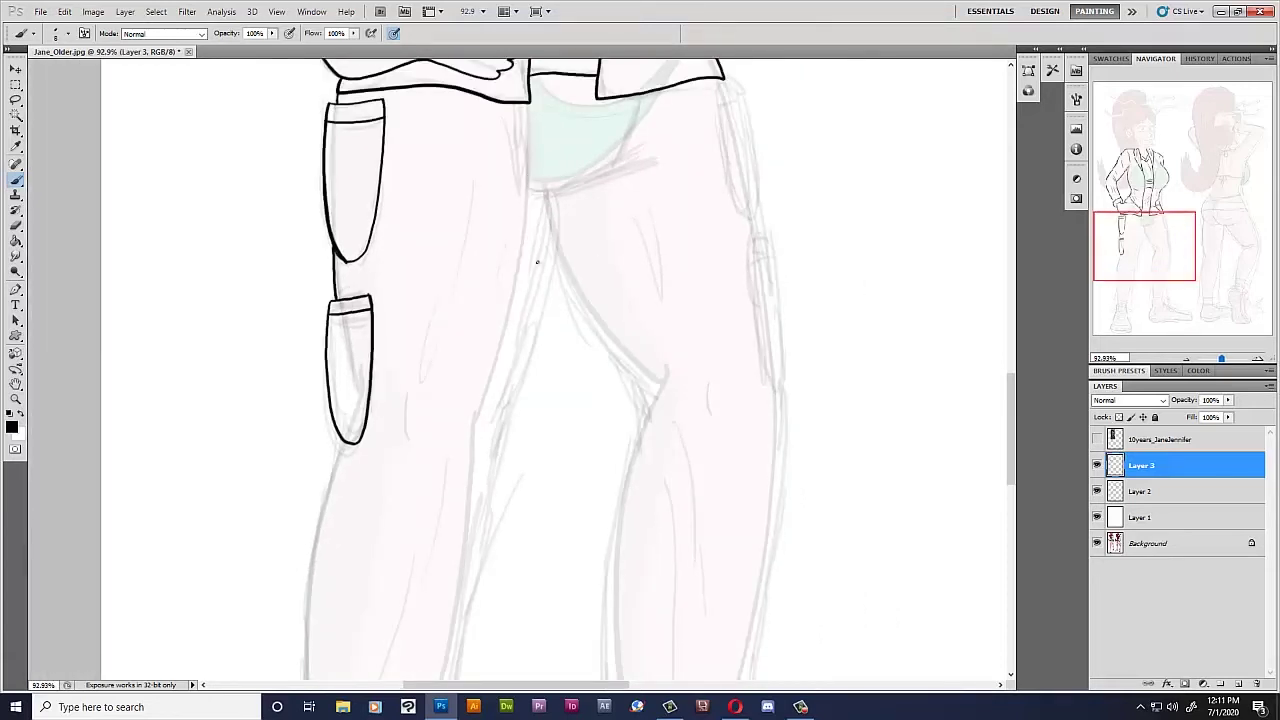
left_click_drag(548, 196, 485, 500)
left_click_drag(337, 446, 327, 497)
mouse_move(546, 237)
left_mouse_down()
mouse_move(588, 328)
mouse_move(641, 390)
mouse_move(637, 440)
left_mouse_up()
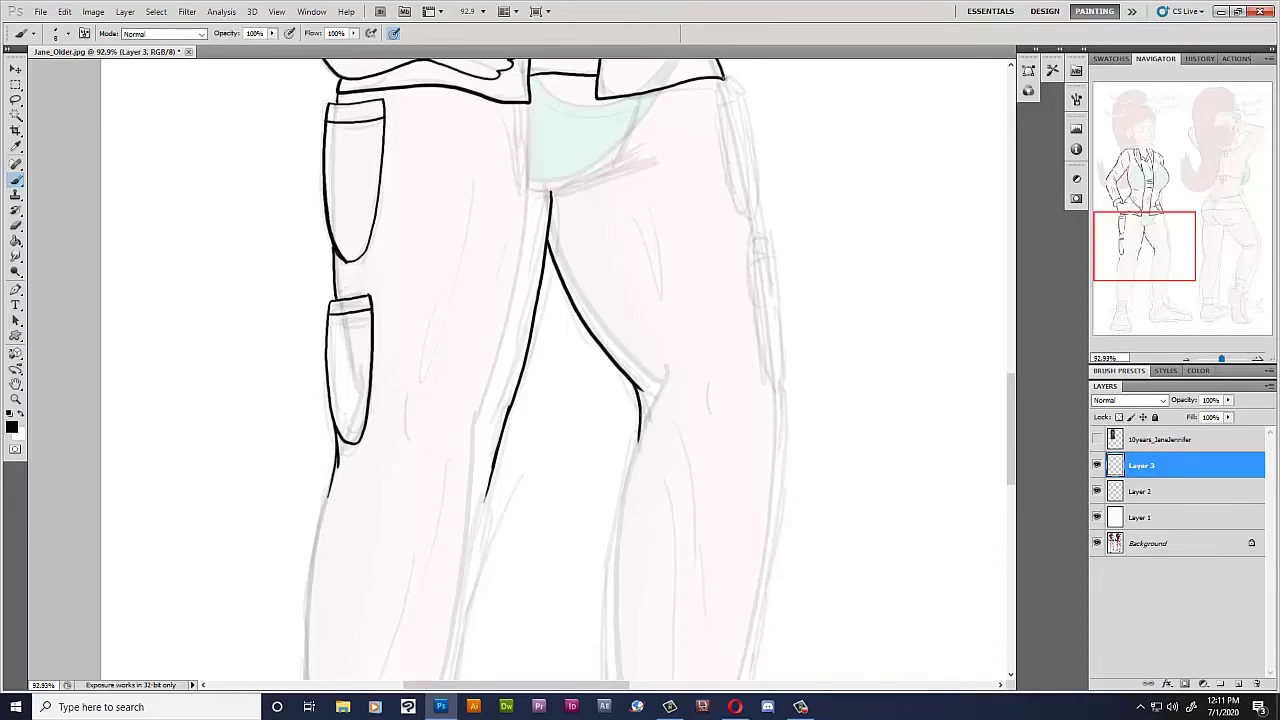
mouse_move(720, 96)
left_mouse_down()
mouse_move(728, 172)
mouse_move(760, 210)
mouse_move(738, 86)
left_mouse_up()
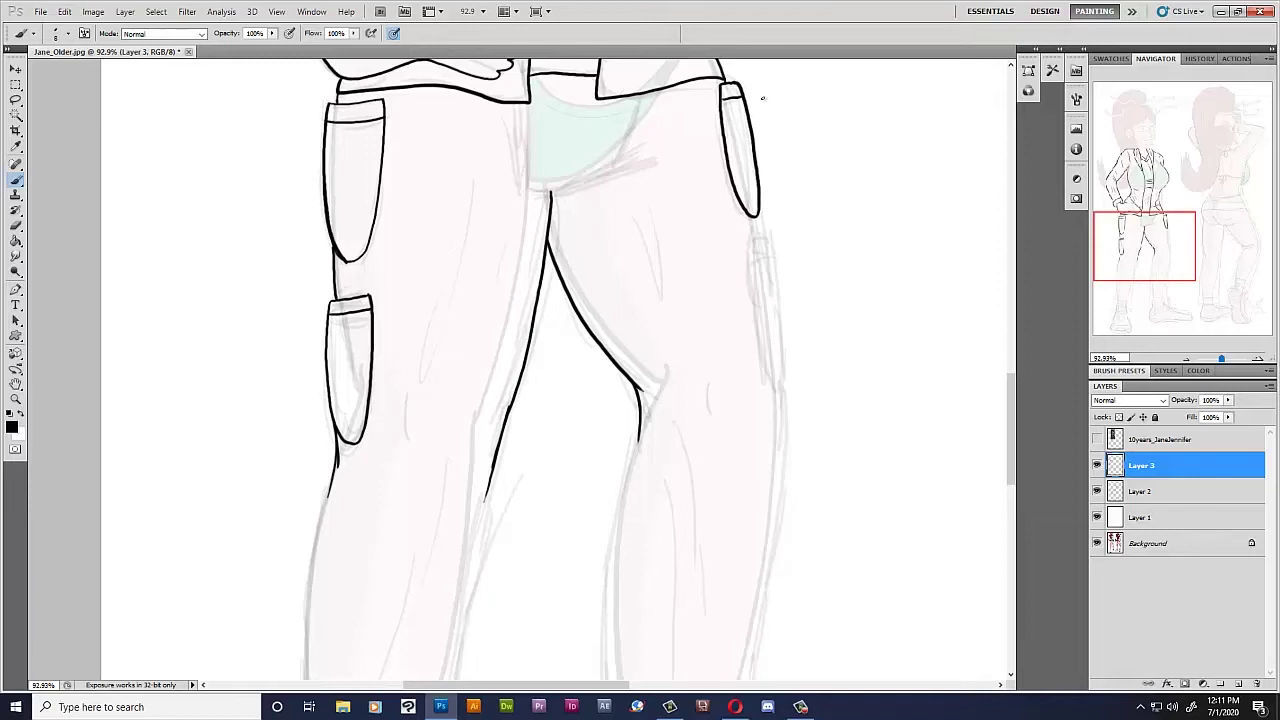
mouse_move(757, 238)
left_mouse_down()
mouse_move(768, 378)
mouse_move(784, 350)
mouse_move(764, 238)
left_mouse_up()
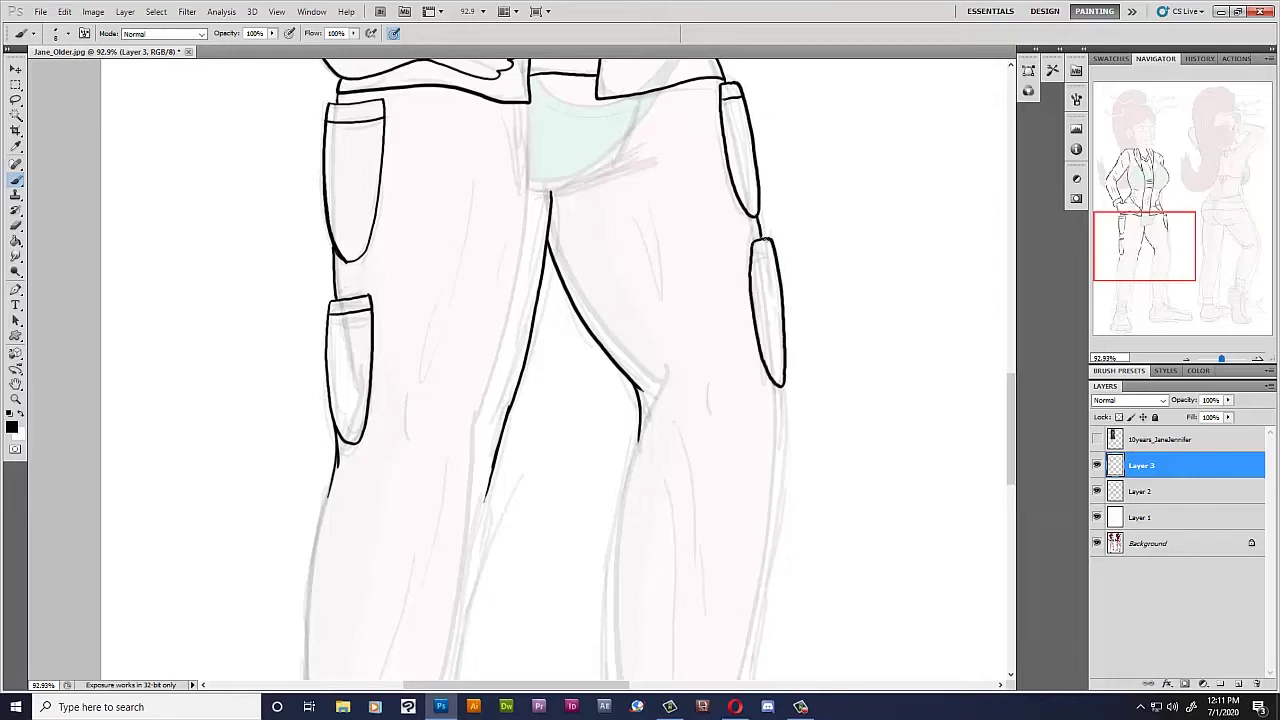
Add leg fold lines and ink both leg edges down to the cuffs, then fit on screen.
left_click_drag(610, 196, 690, 344)
mouse_move(657, 252)
left_mouse_down()
mouse_move(697, 352)
mouse_move(712, 465)
mouse_move(680, 585)
left_mouse_up()
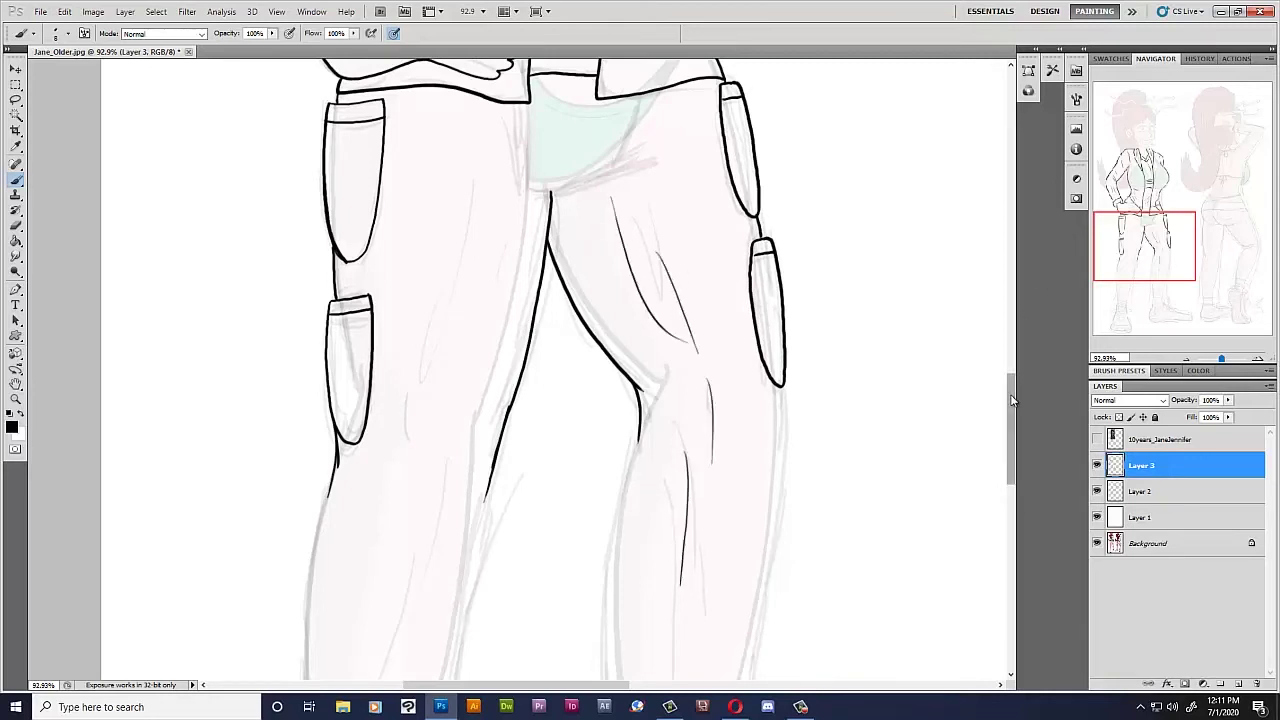
left_click_drag(1010, 430, 1010, 474)
mouse_move(659, 195)
left_mouse_down()
mouse_move(641, 151)
mouse_move(589, 600)
left_mouse_up()
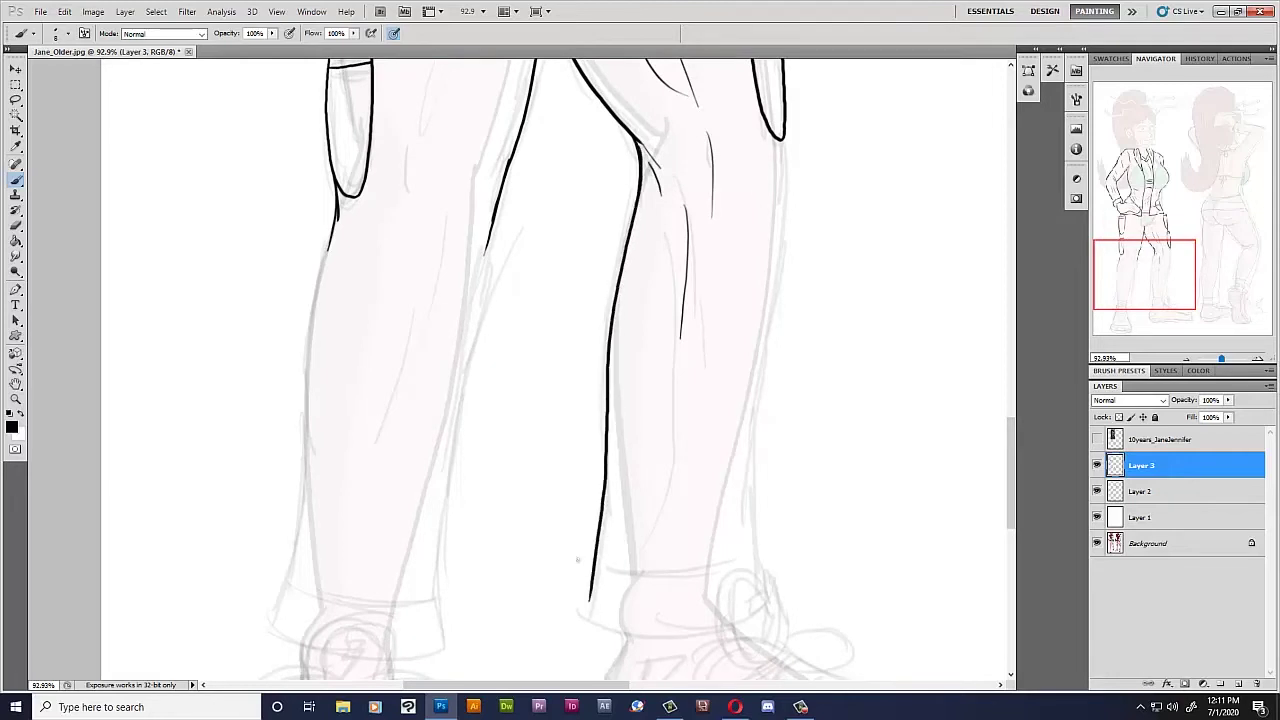
mouse_move(510, 162)
left_mouse_down()
mouse_move(450, 456)
mouse_move(441, 650)
mouse_move(390, 648)
left_mouse_up()
mouse_move(335, 208)
left_mouse_down()
mouse_move(280, 612)
mouse_move(307, 640)
left_mouse_up()
left_click_drag(440, 262, 366, 533)
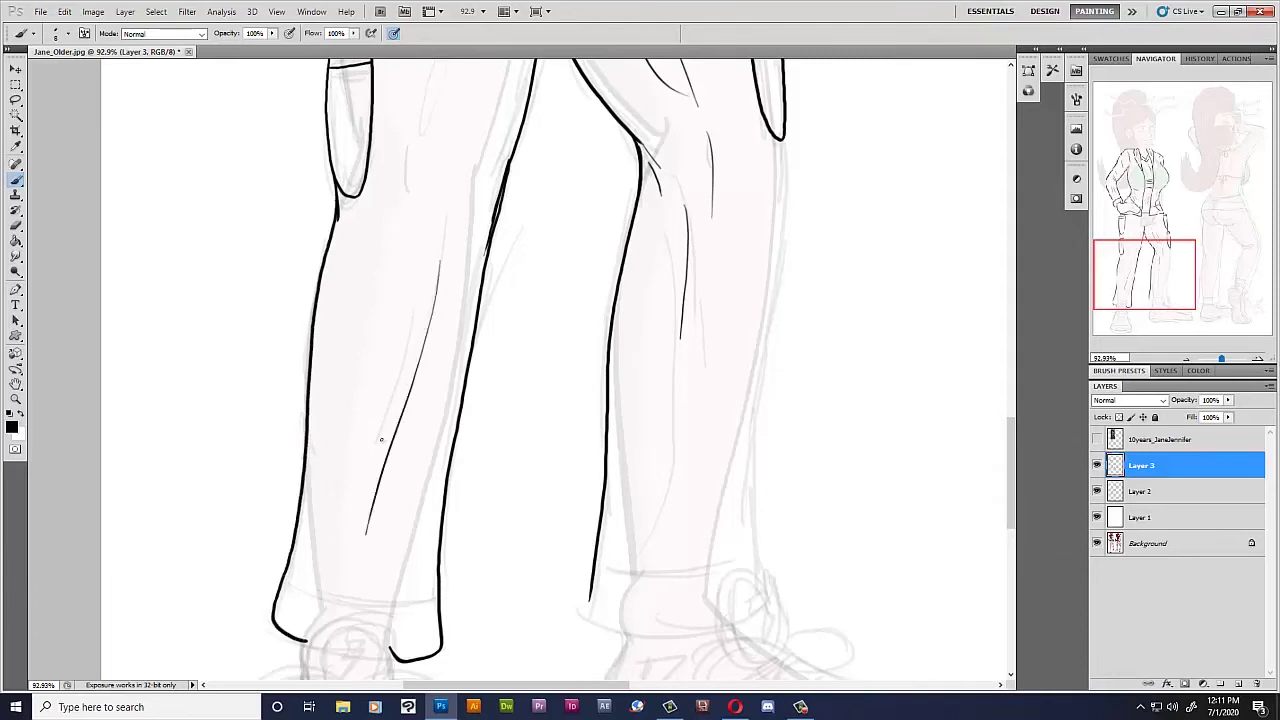
left_click_drag(424, 158, 364, 408)
left_click_drag(472, 268, 452, 364)
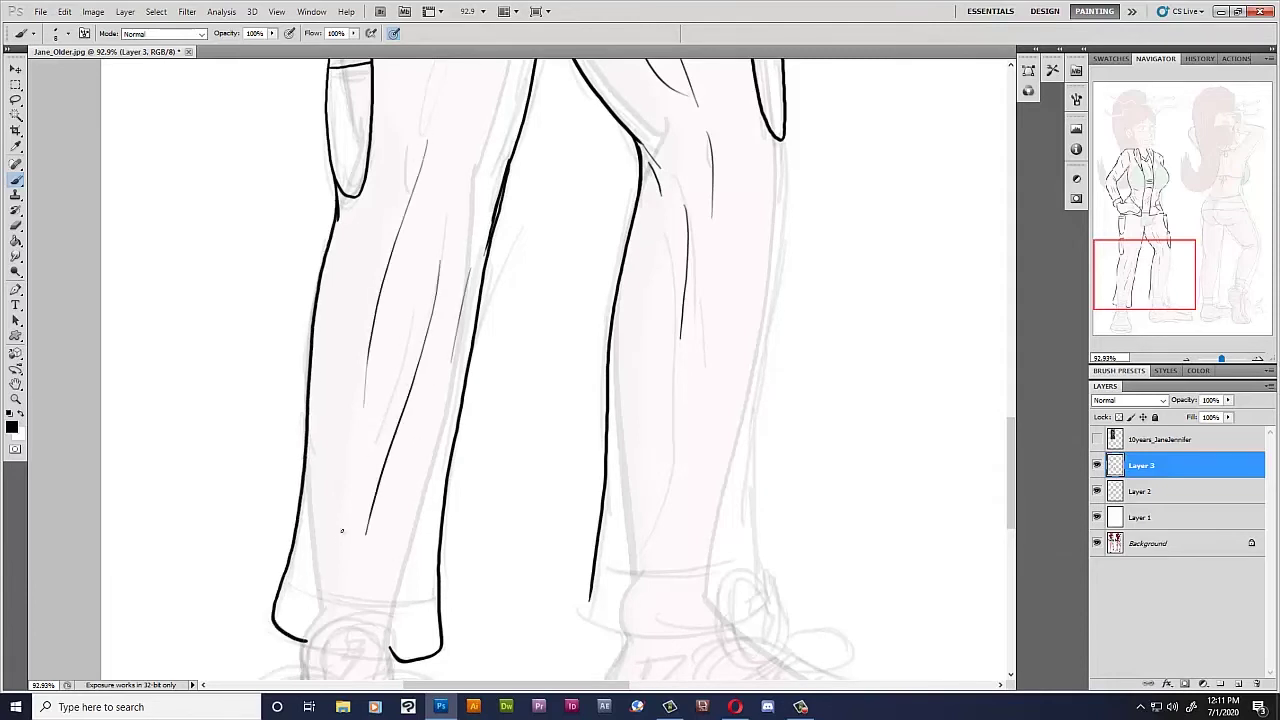
key("ctrl+0")
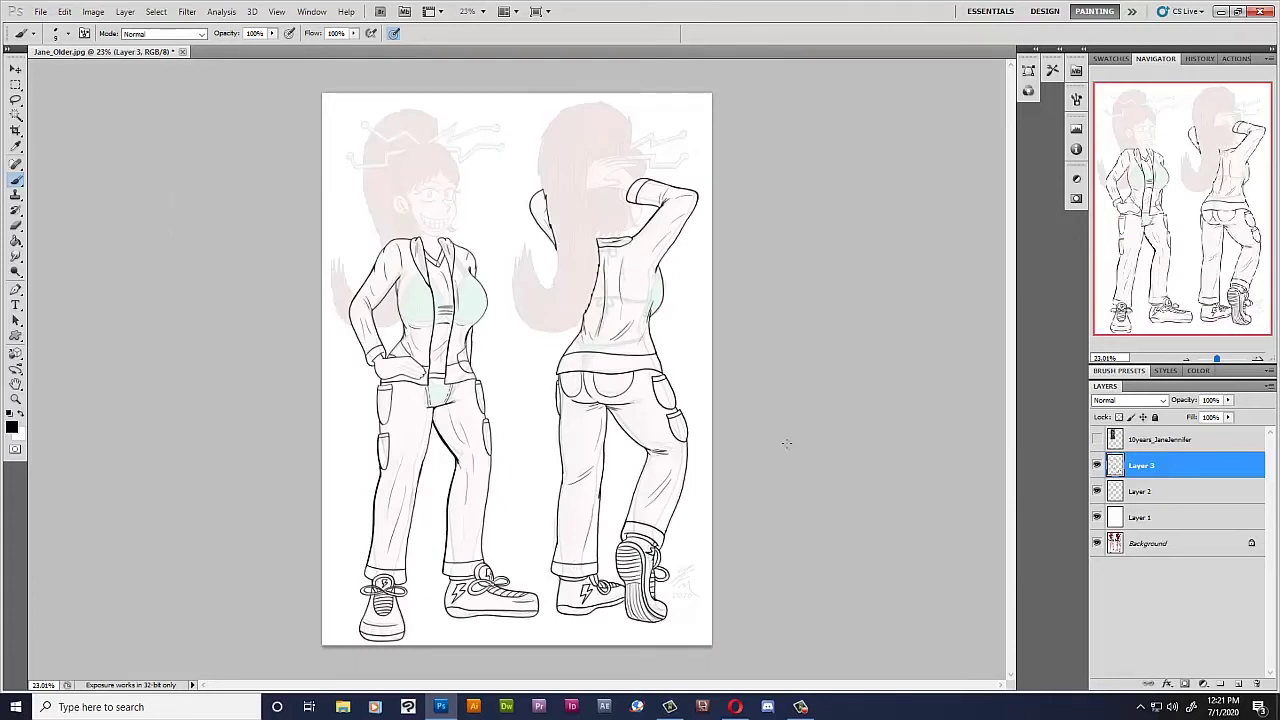
Set Layer 1's opacity to 100% and hide Layer 2, leaving only the black line art.
left_click(1150, 518)
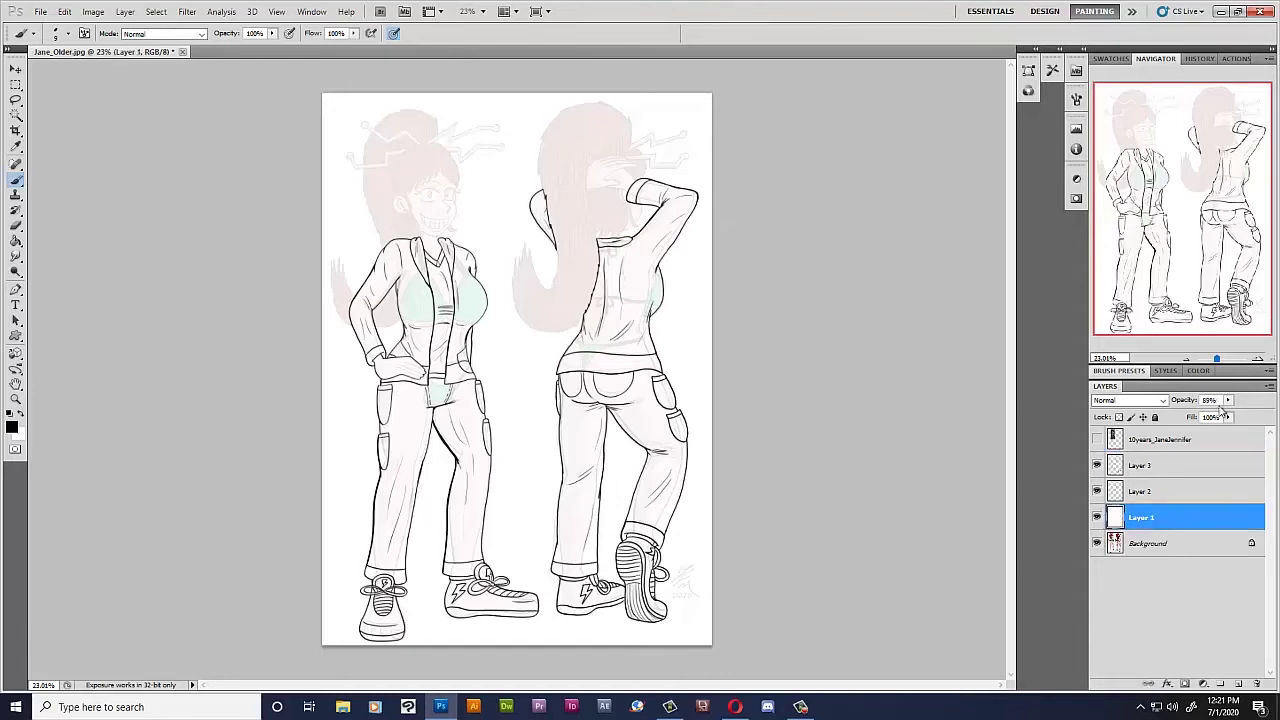
left_click(1228, 400)
left_click_drag(1226, 413, 1240, 413)
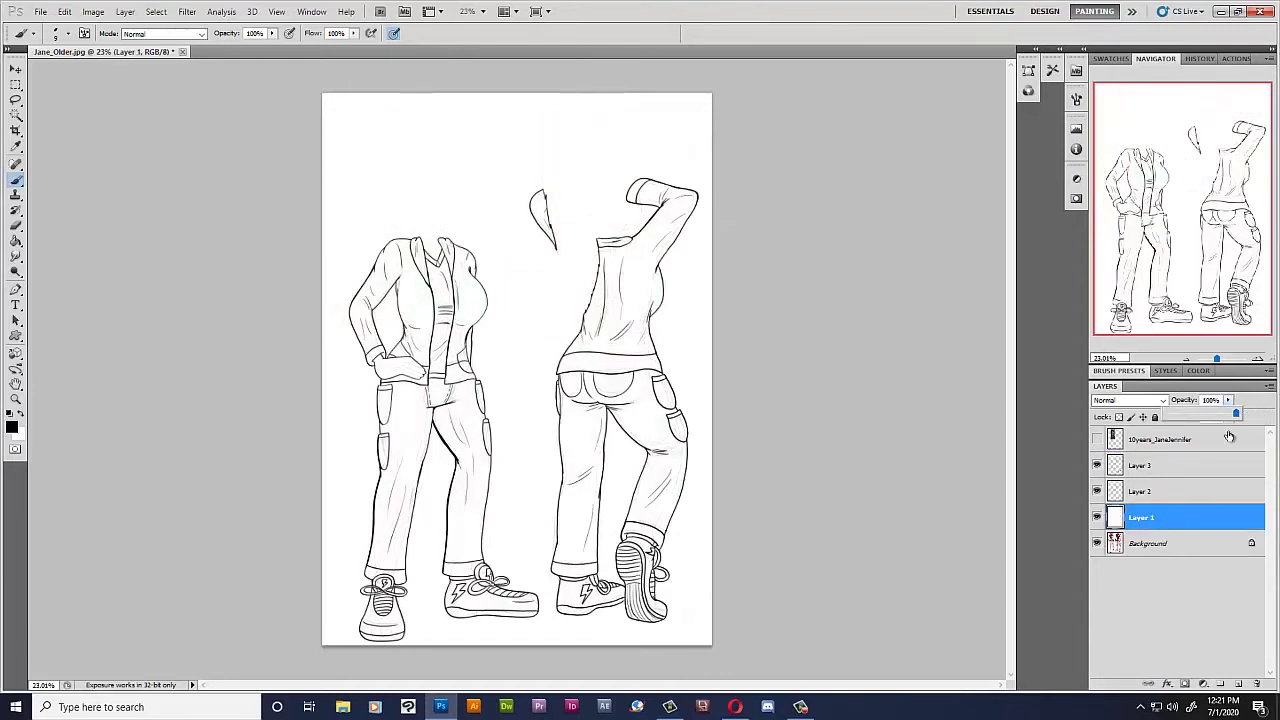
left_click(1097, 492)
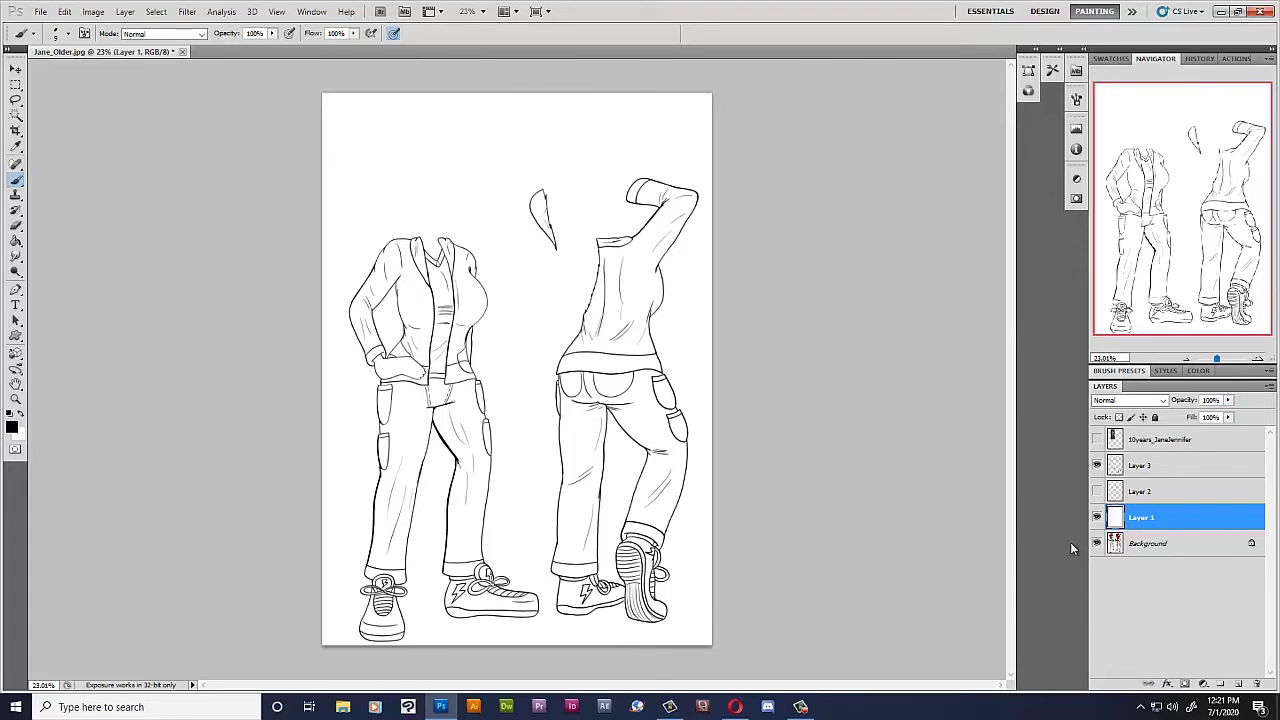
key("ctrl+plus")
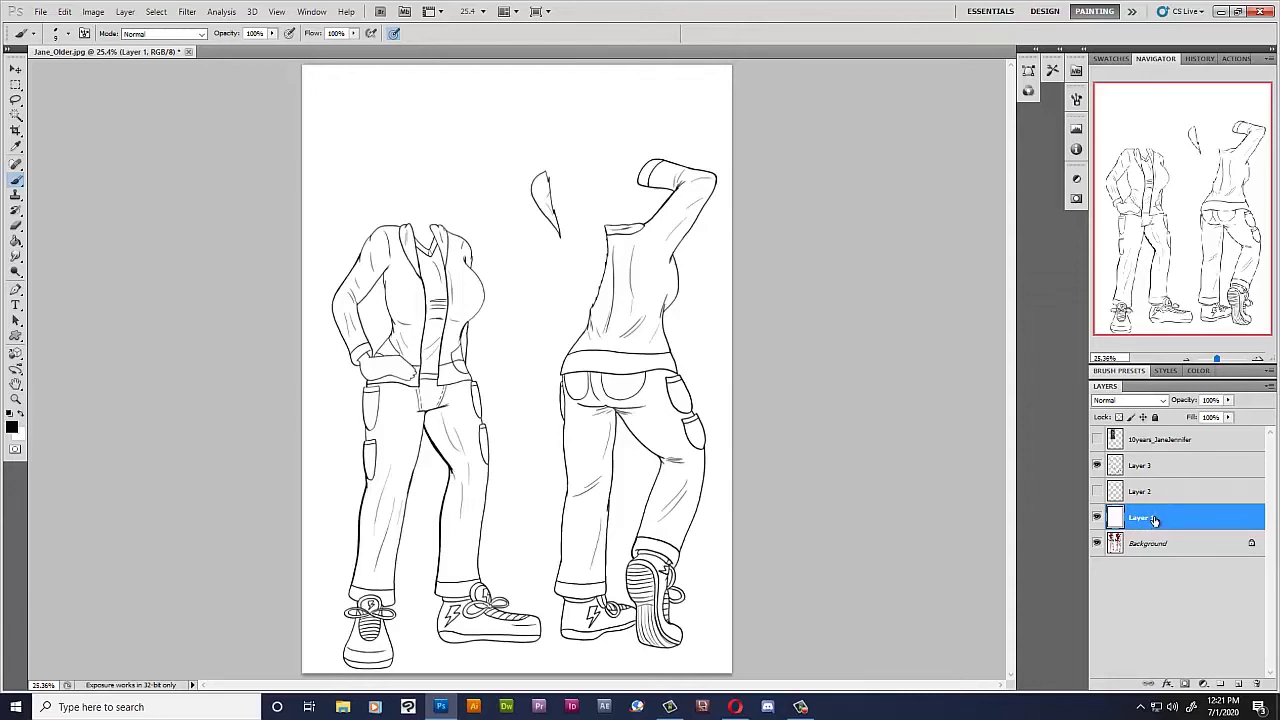
Fill Layer 1 with dark grey and add a new empty layer above it.
left_click(12, 428)
left_click(253, 358)
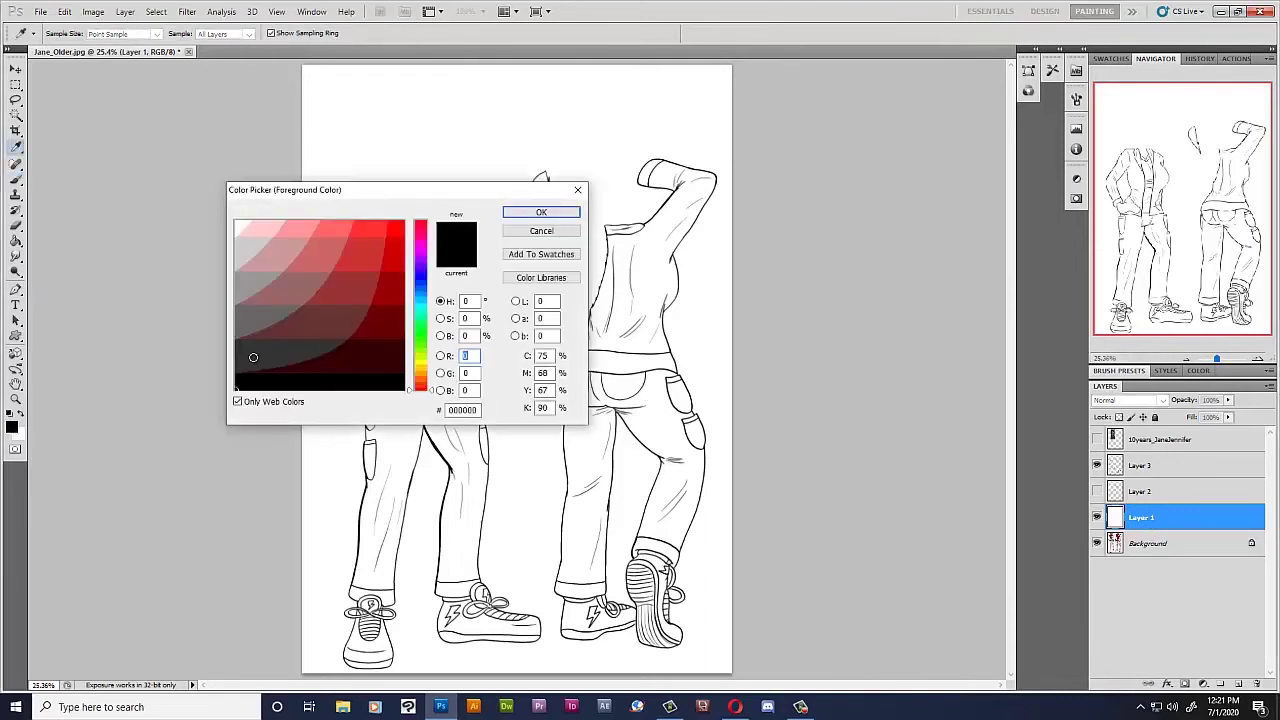
left_click(530, 213)
left_click(18, 242)
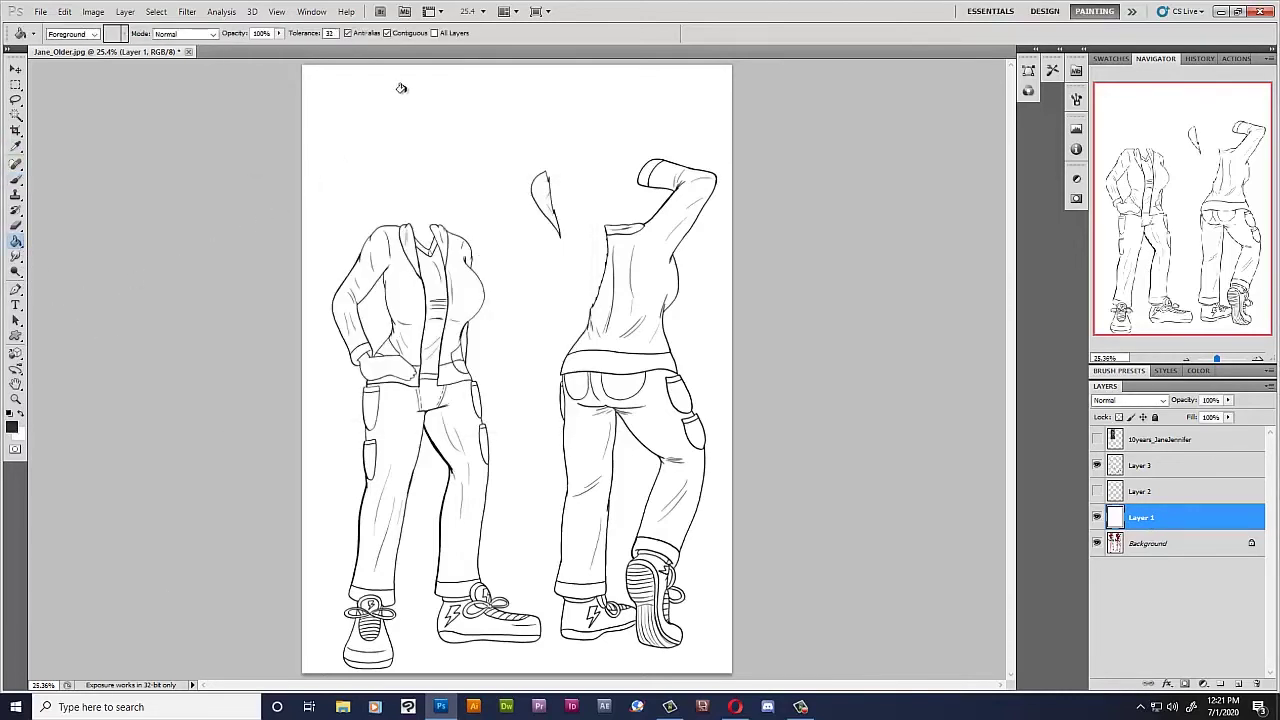
left_click(484, 182)
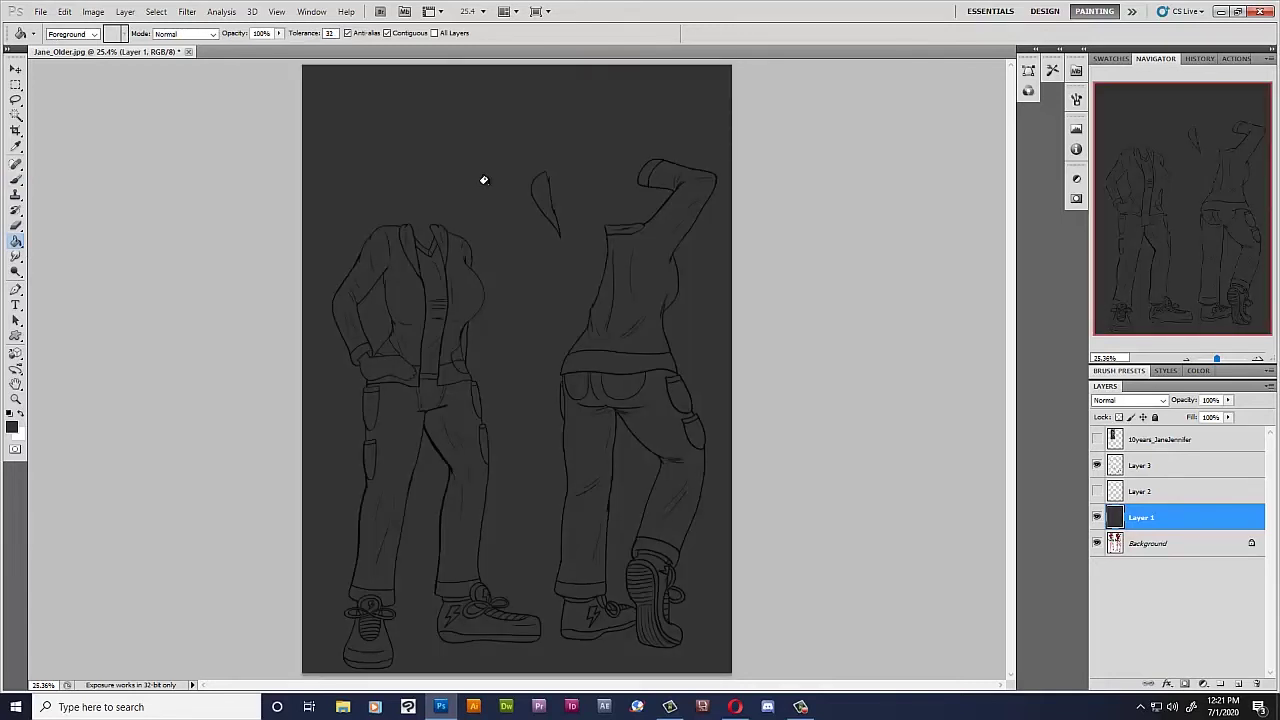
left_click(1235, 684)
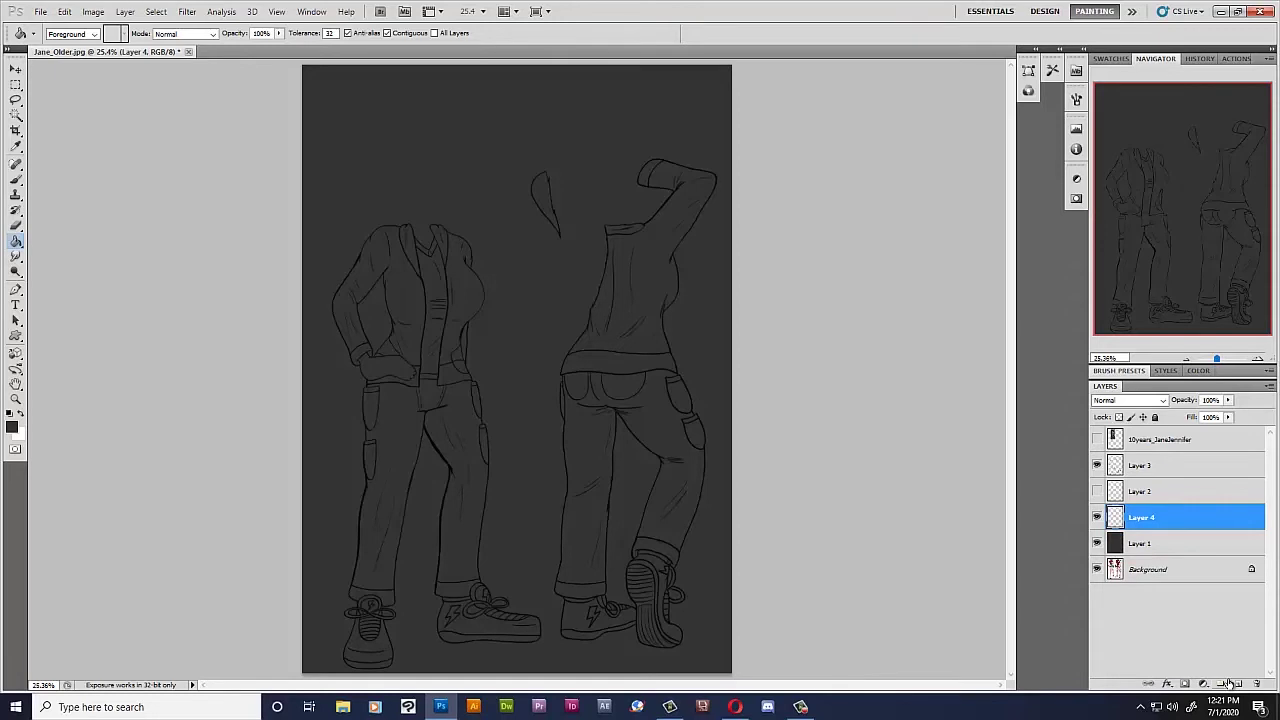
scroll(480, 305, "up", 1)
scroll(486, 320, "up", 1)
scroll(489, 323, "up", 1)
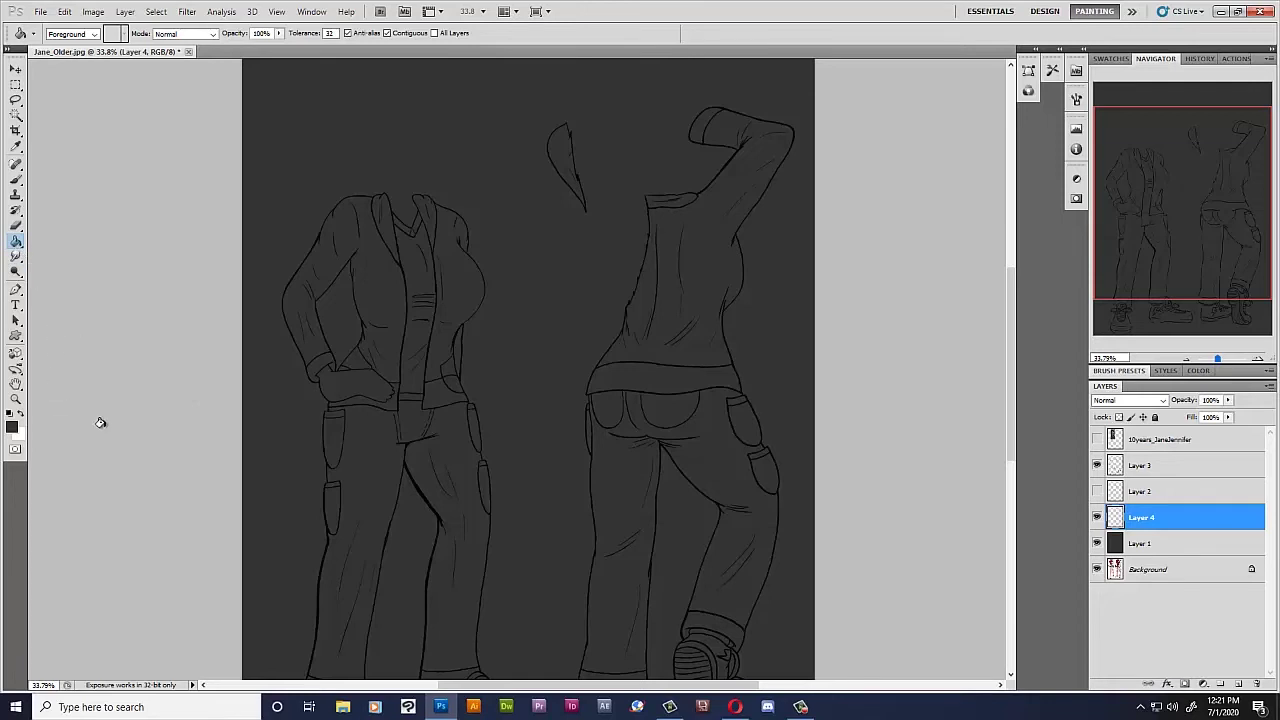
Set the foreground colour to pale mint green #77bd94 and show the 10years_JaneJennifer reference layer.
left_click(12, 428)
left_click(425, 333)
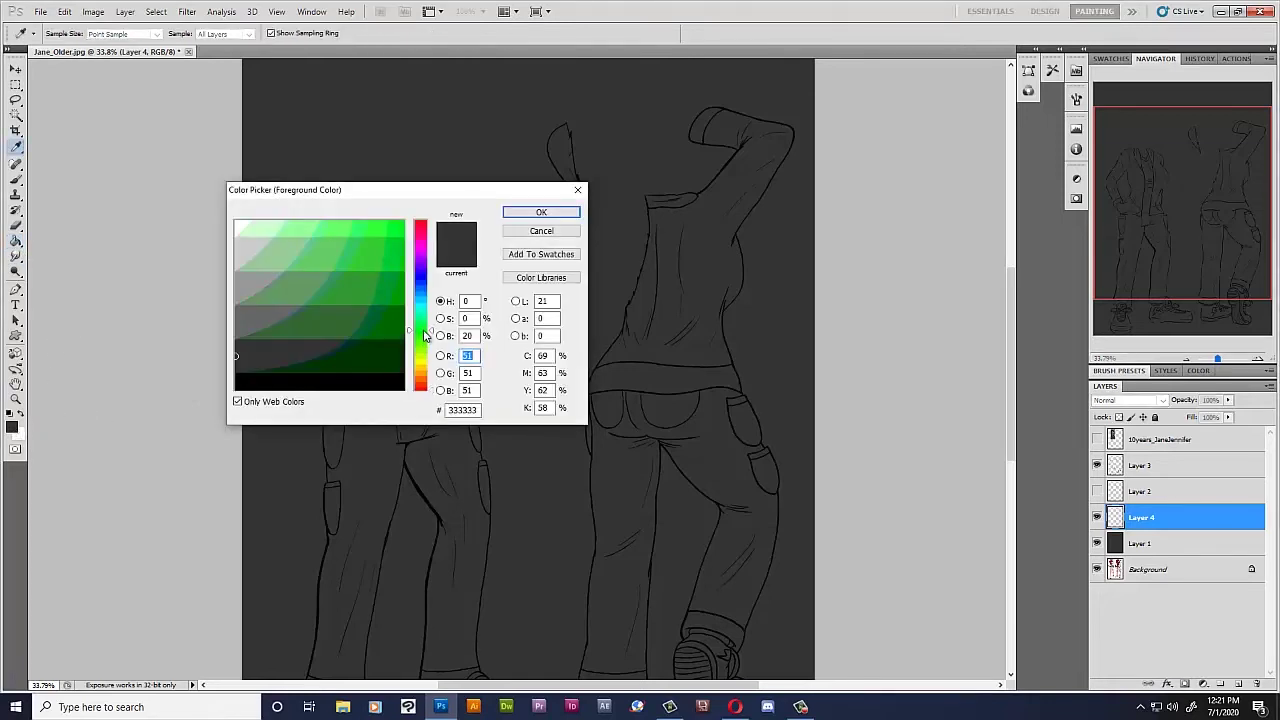
left_click(238, 401)
left_click(318, 265)
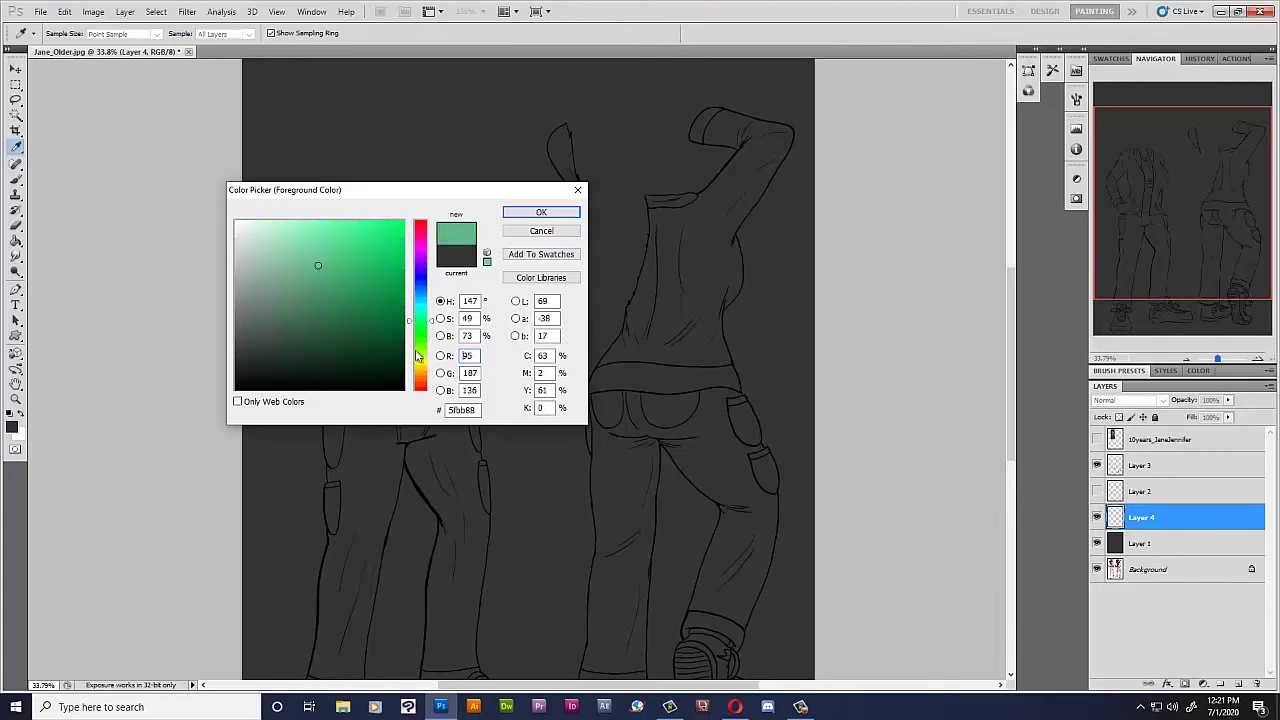
left_click_drag(314, 258, 296, 264)
left_click(517, 209)
key("g")
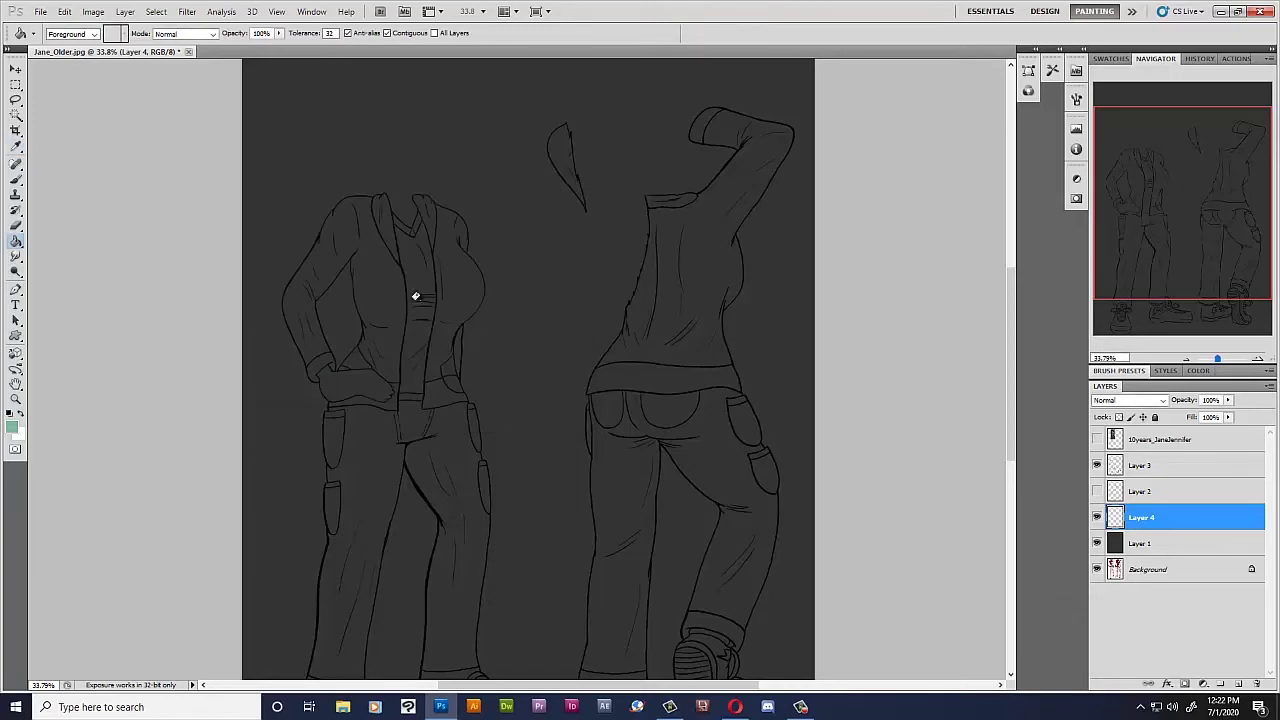
scroll(410, 300, "up", 1)
left_click(1097, 440)
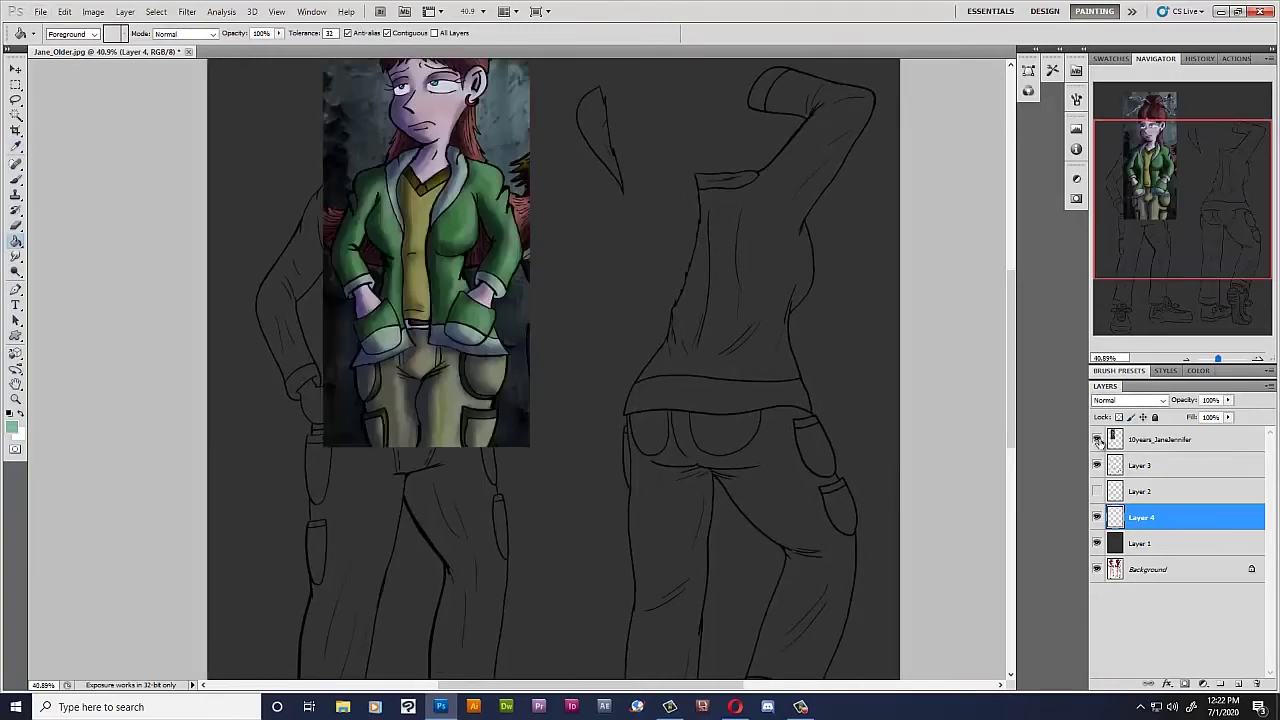
Move the reference image beside the front-view sketch, then make Layer 3 the active layer.
left_click(20, 69)
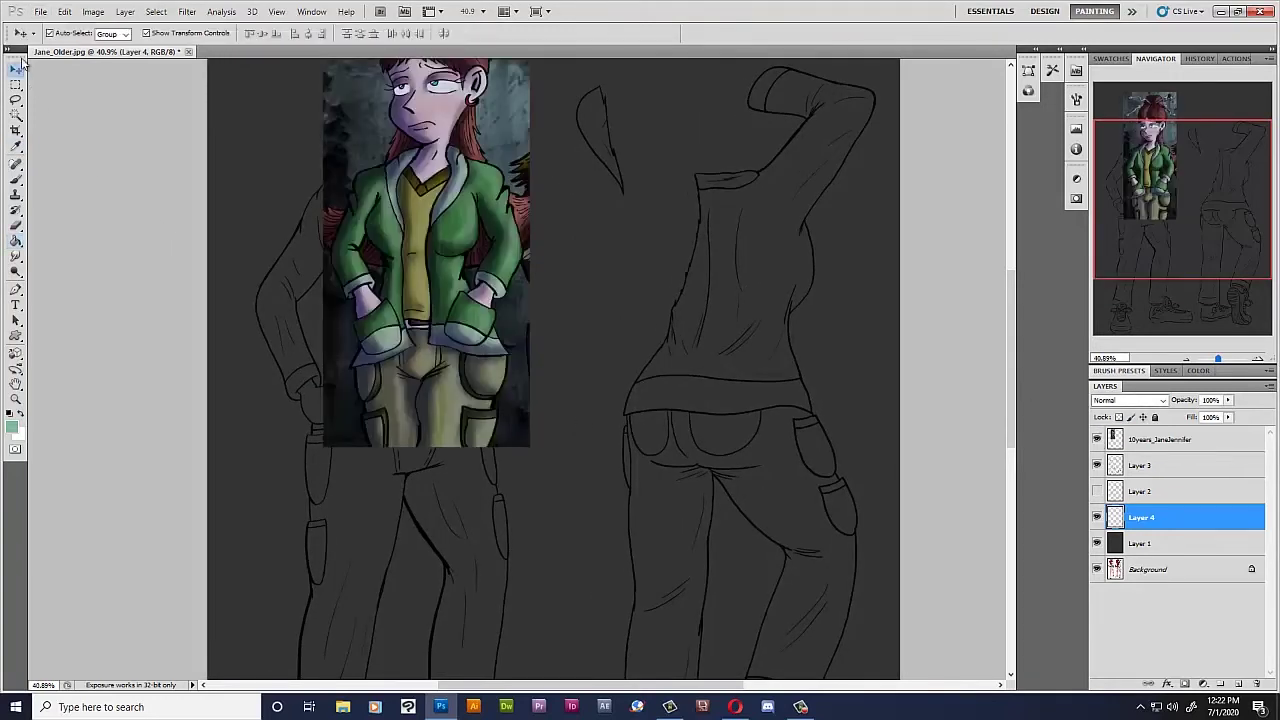
left_click_drag(465, 184, 692, 226)
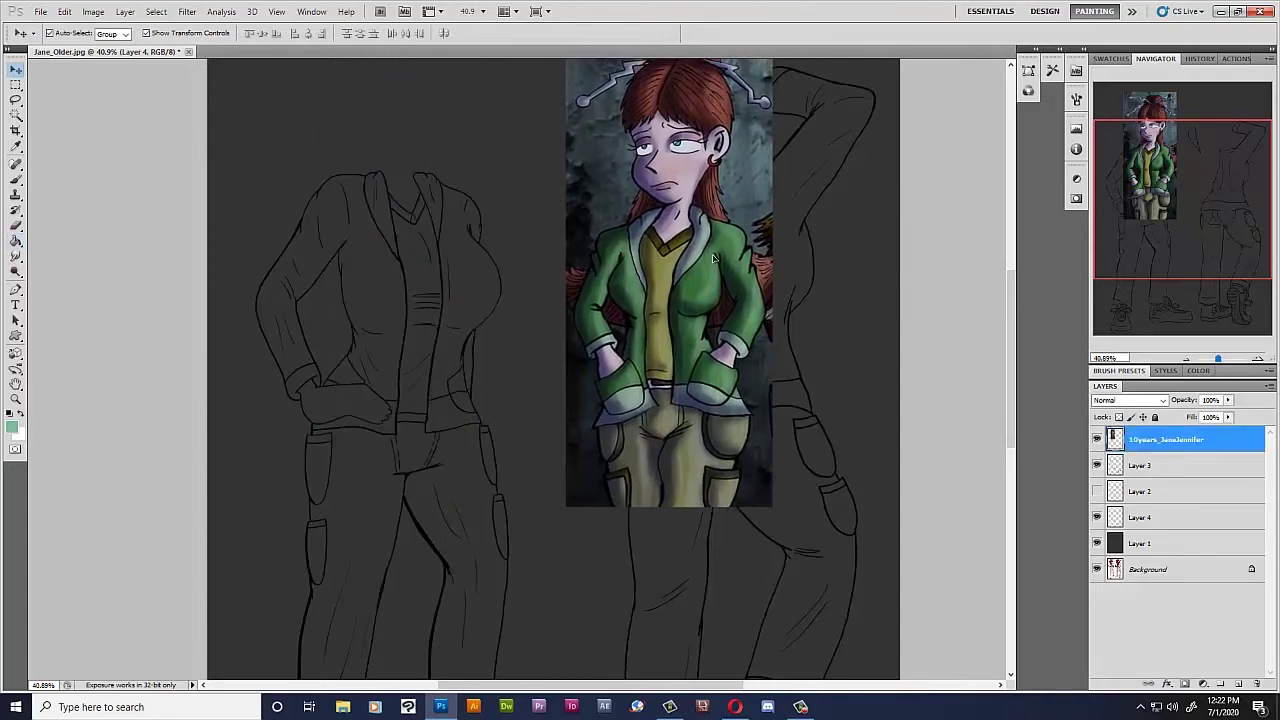
scroll(470, 318, "up", 1)
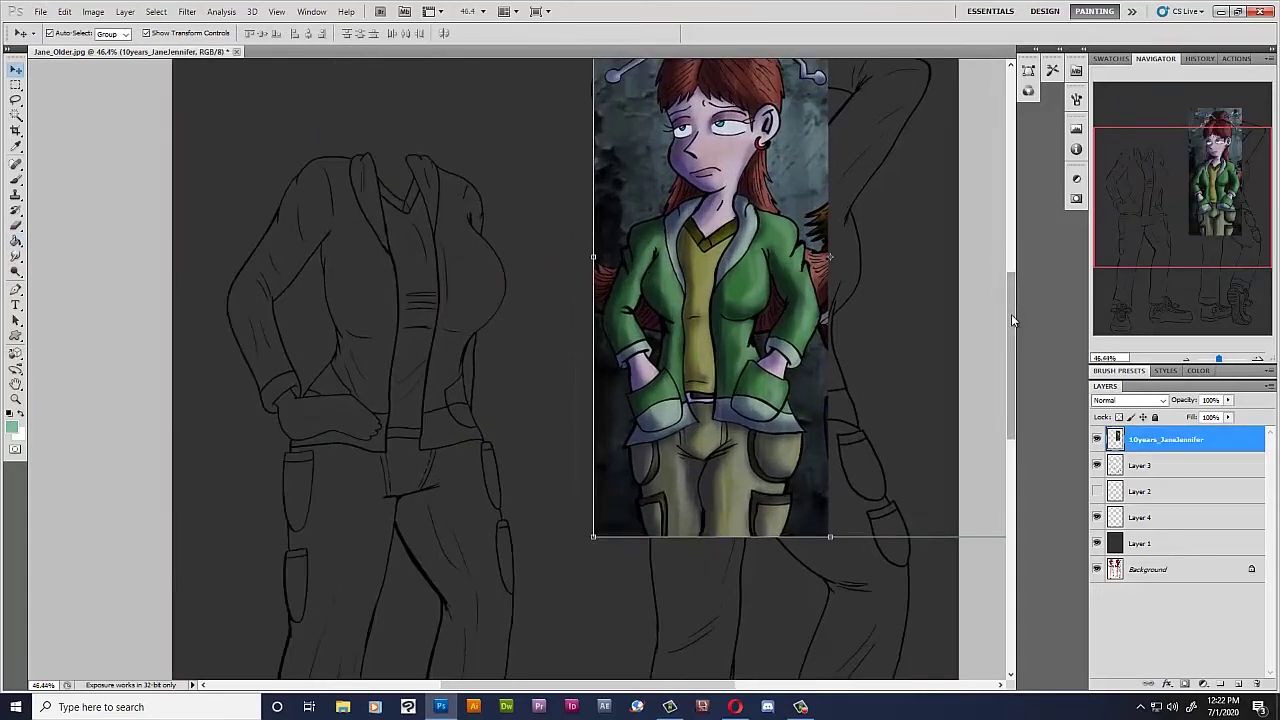
left_click_drag(1011, 314, 997, 284)
left_click_drag(815, 399, 811, 412)
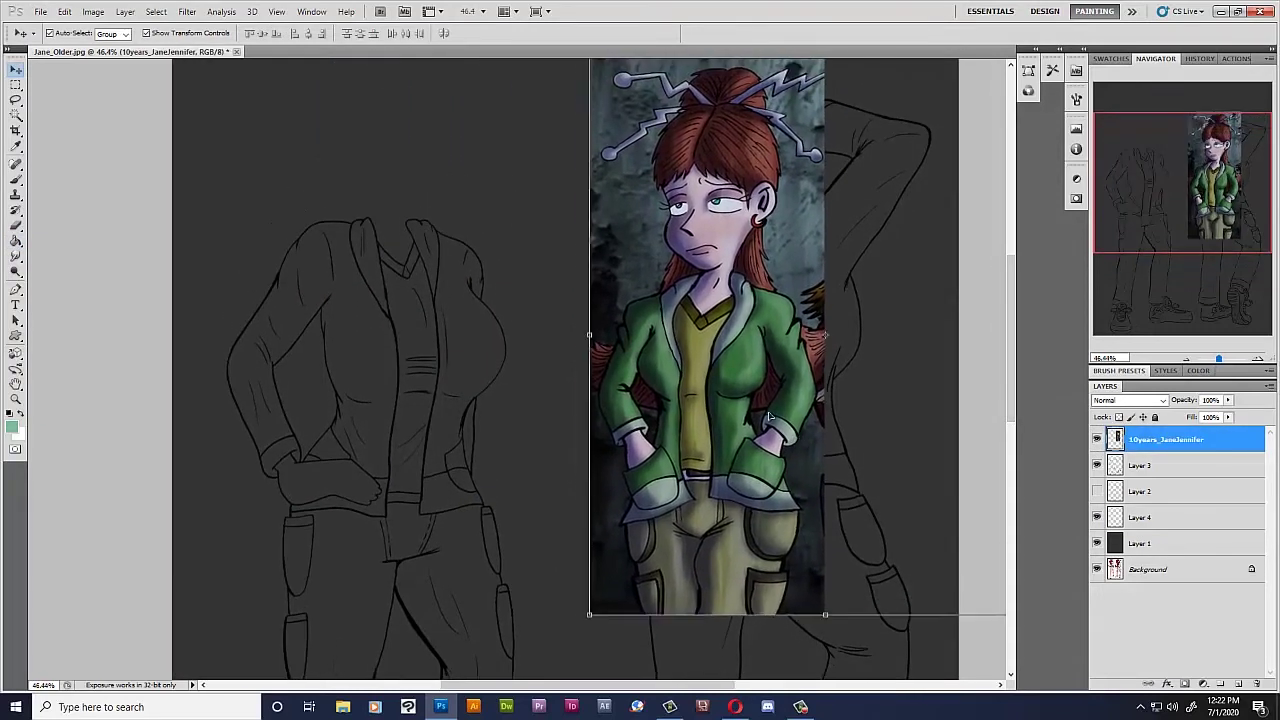
scroll(394, 408, "up", 1)
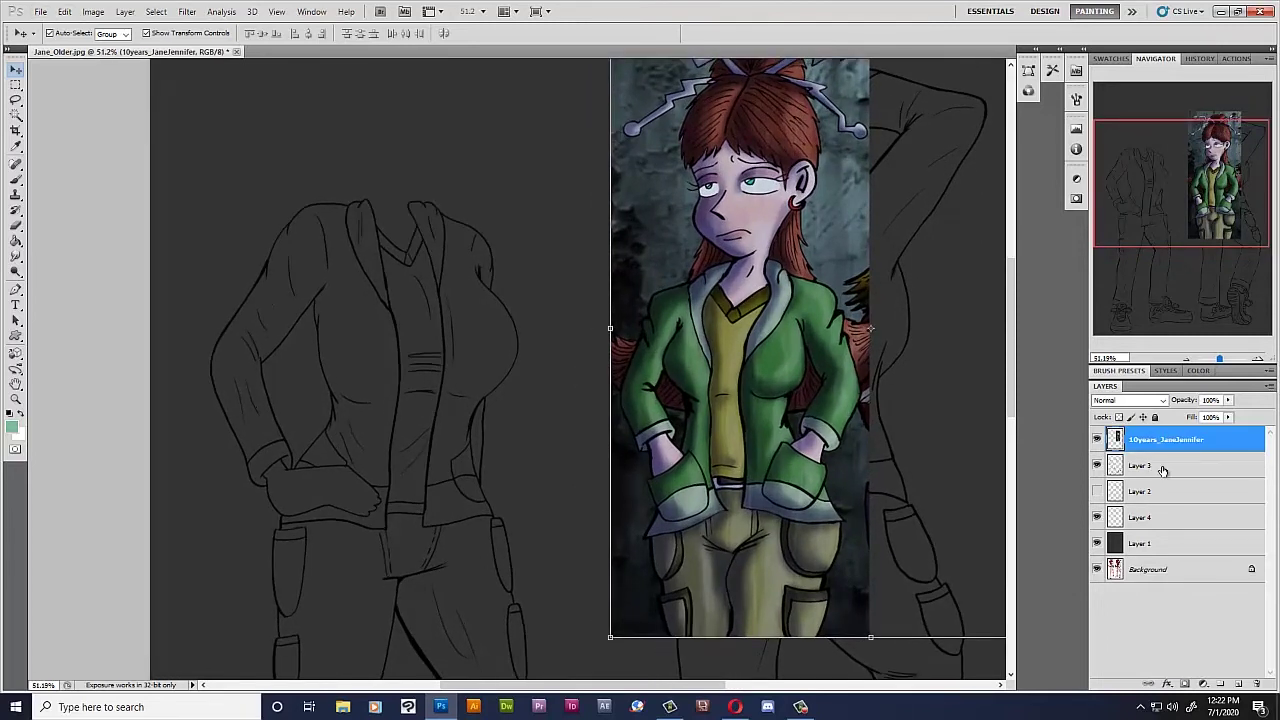
left_click(1140, 466)
left_click(16, 240)
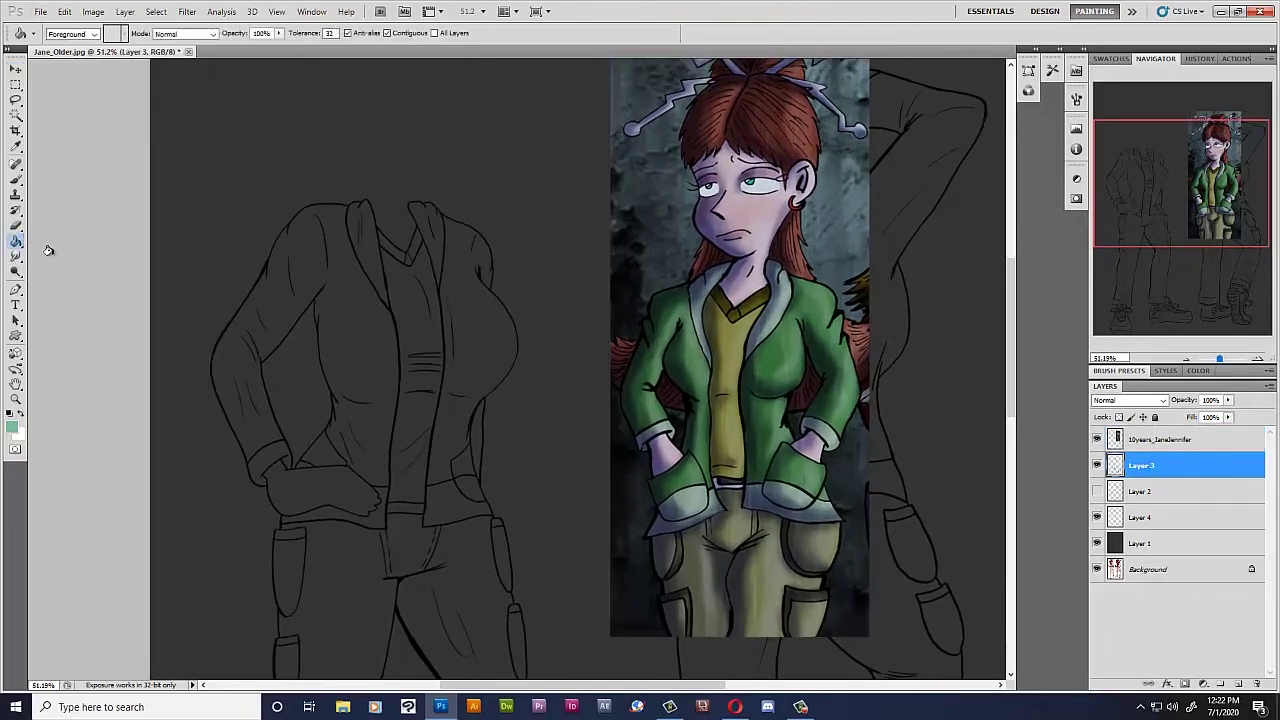
Enable All Layers for the Paint Bucket on Layer 4, undoing an accidental full-canvas fill.
scroll(449, 409, "up", 1)
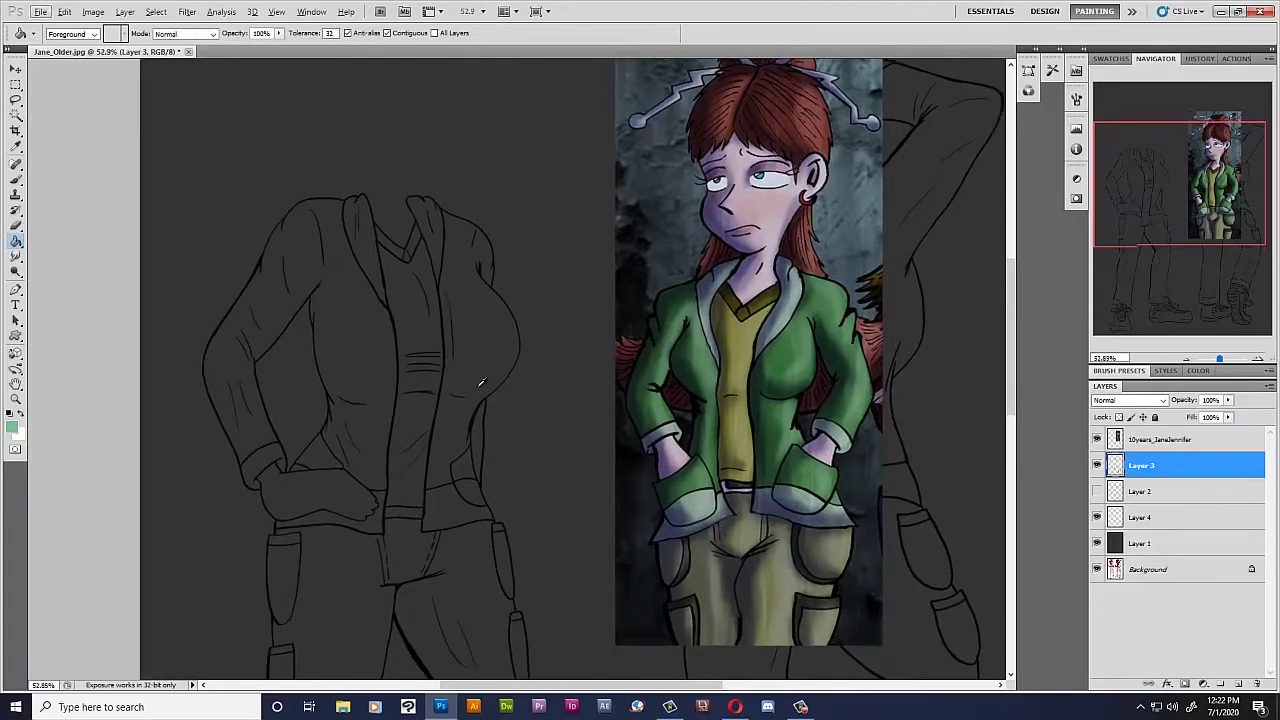
left_click(1160, 520)
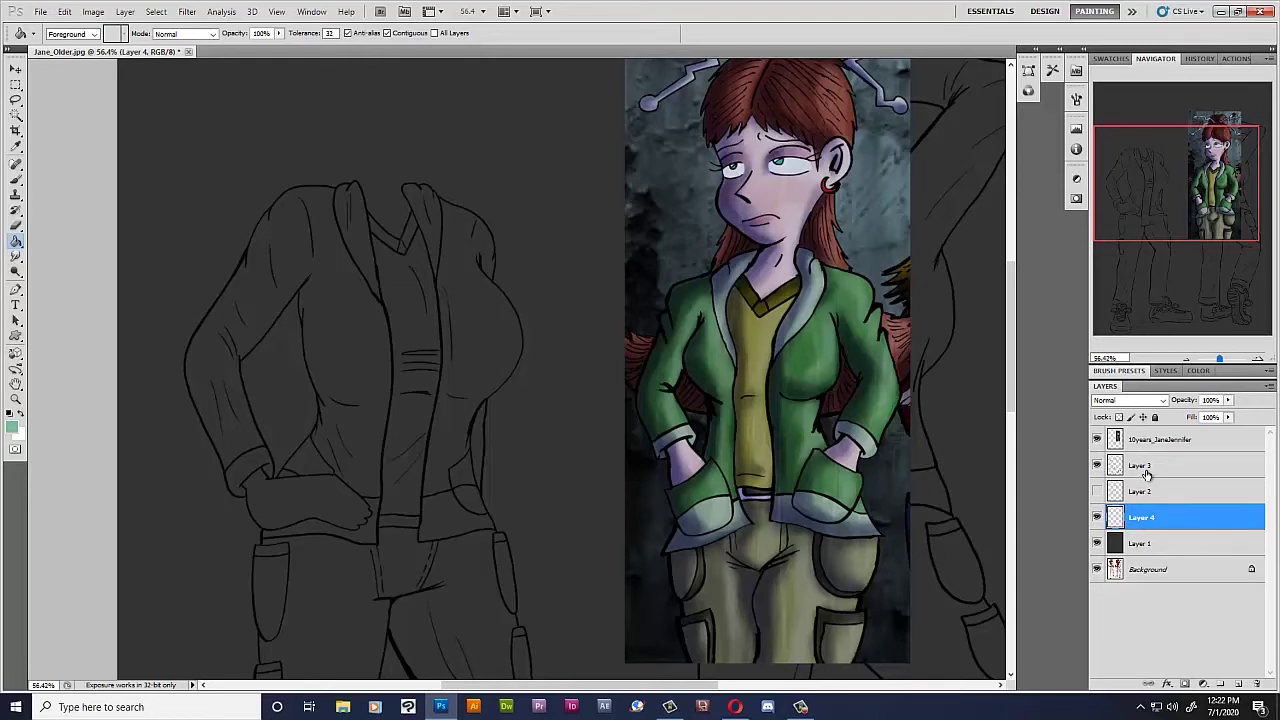
left_click(435, 34)
left_click(435, 34)
left_click(546, 184)
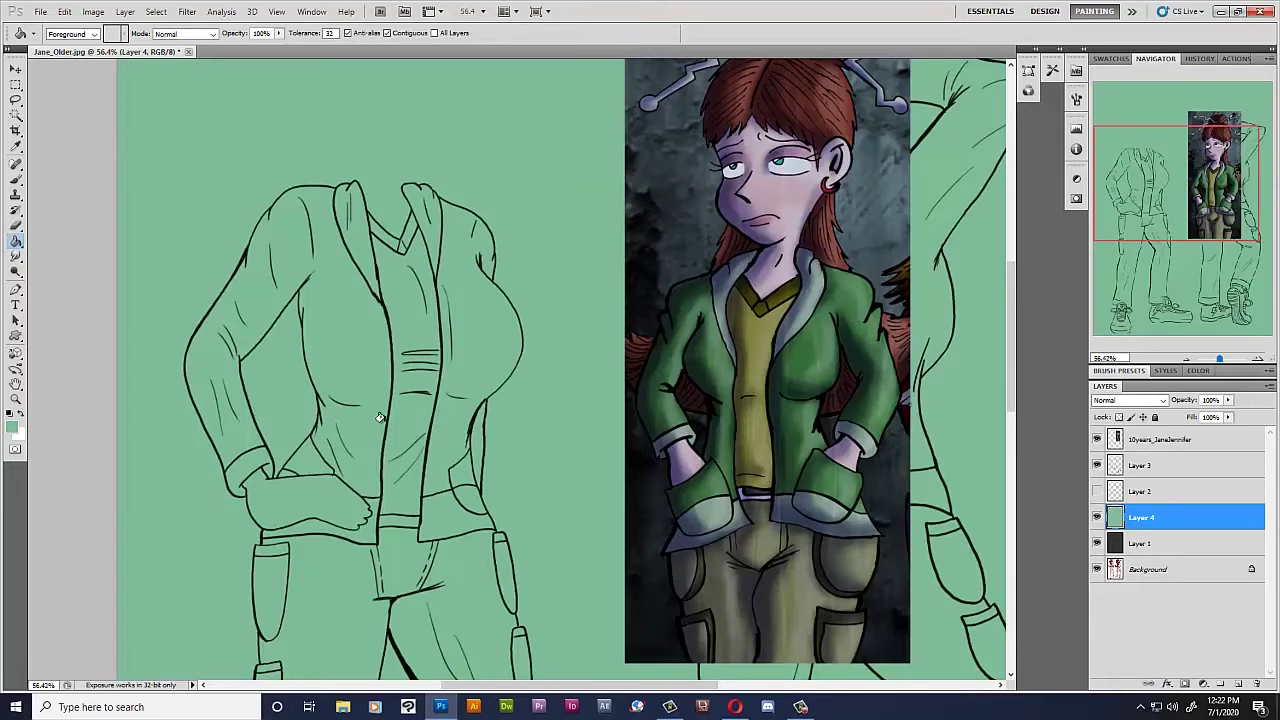
key("ctrl+z")
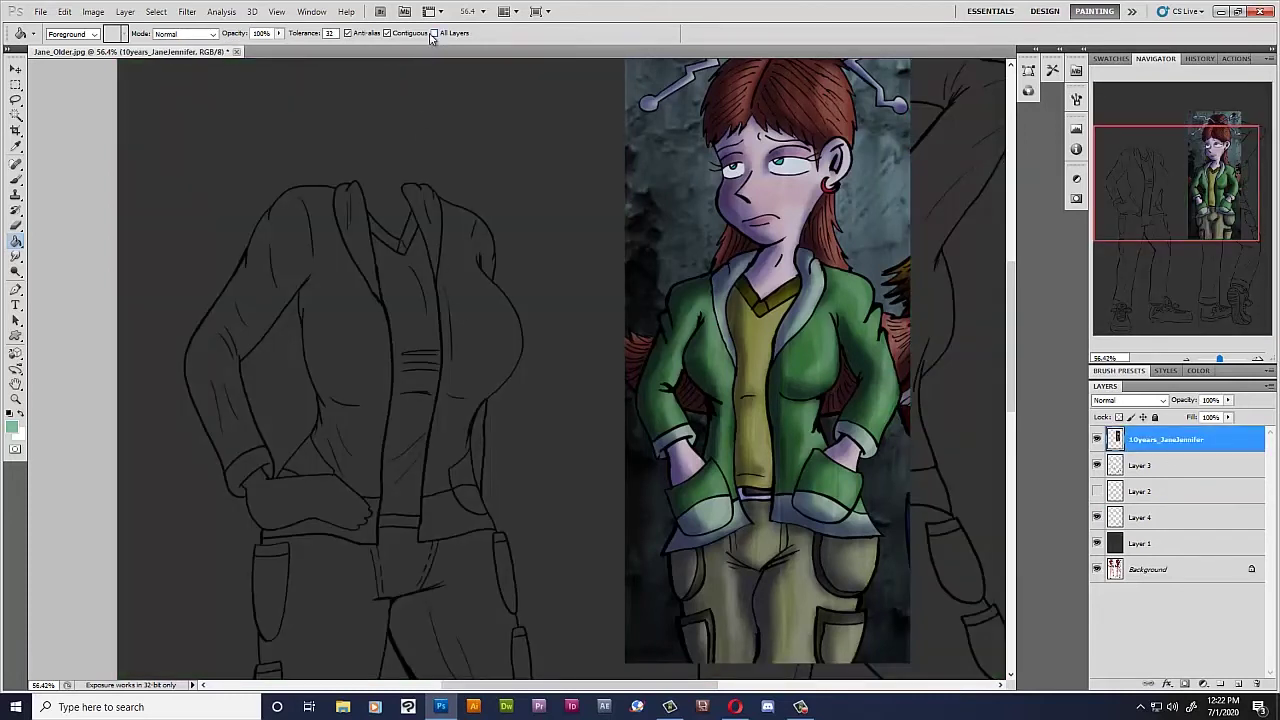
left_click(434, 33)
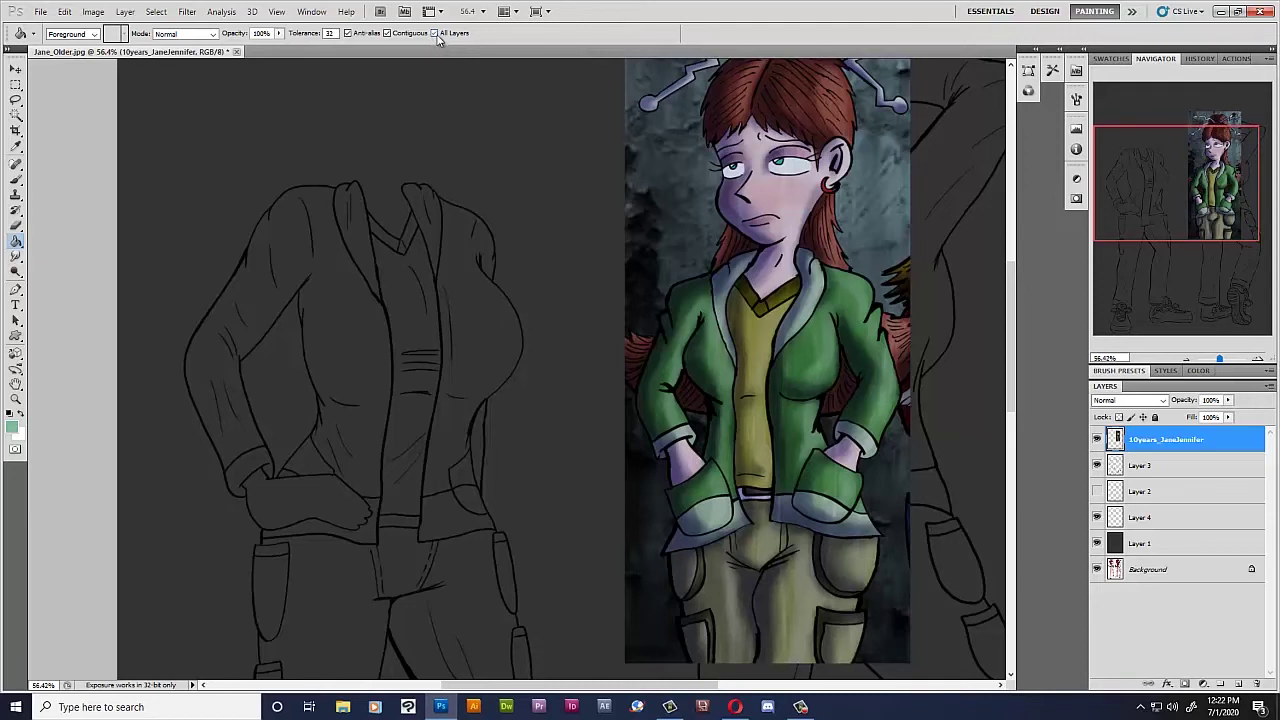
left_click(1159, 520)
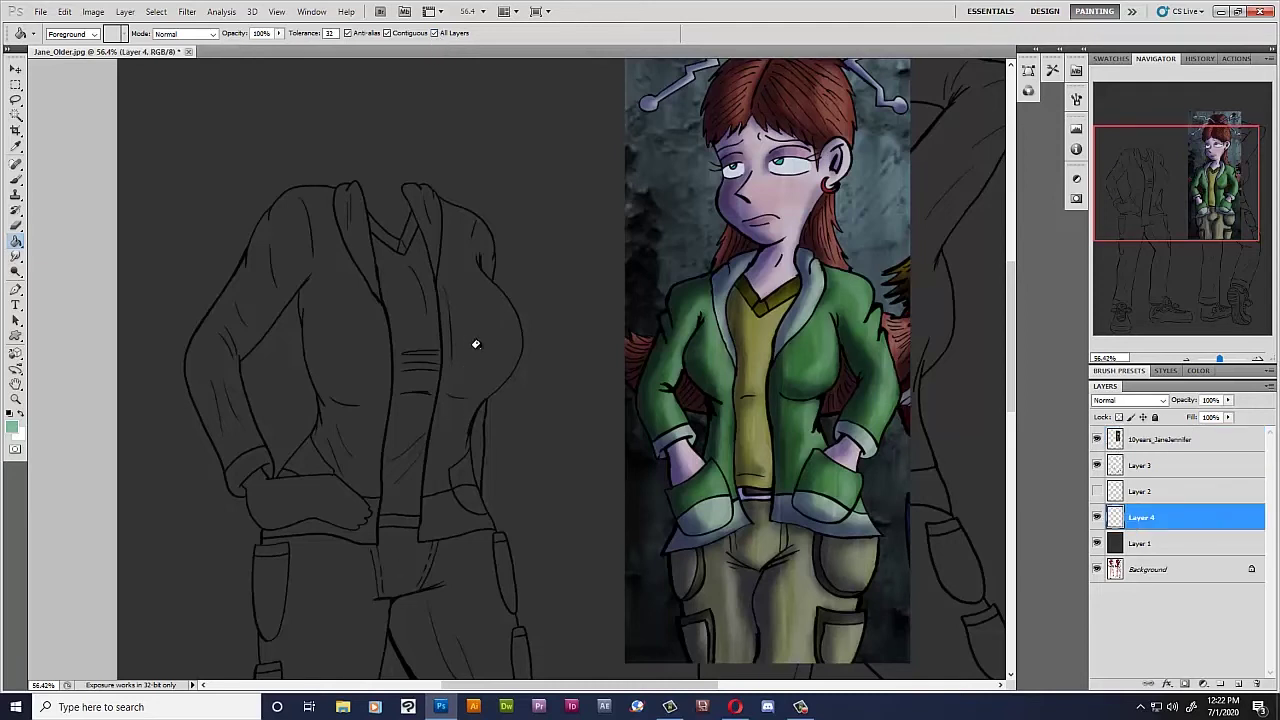
Fill both lapels and the left and right waistband trims and gaps with mint green.
left_click(431, 216)
left_click(366, 232)
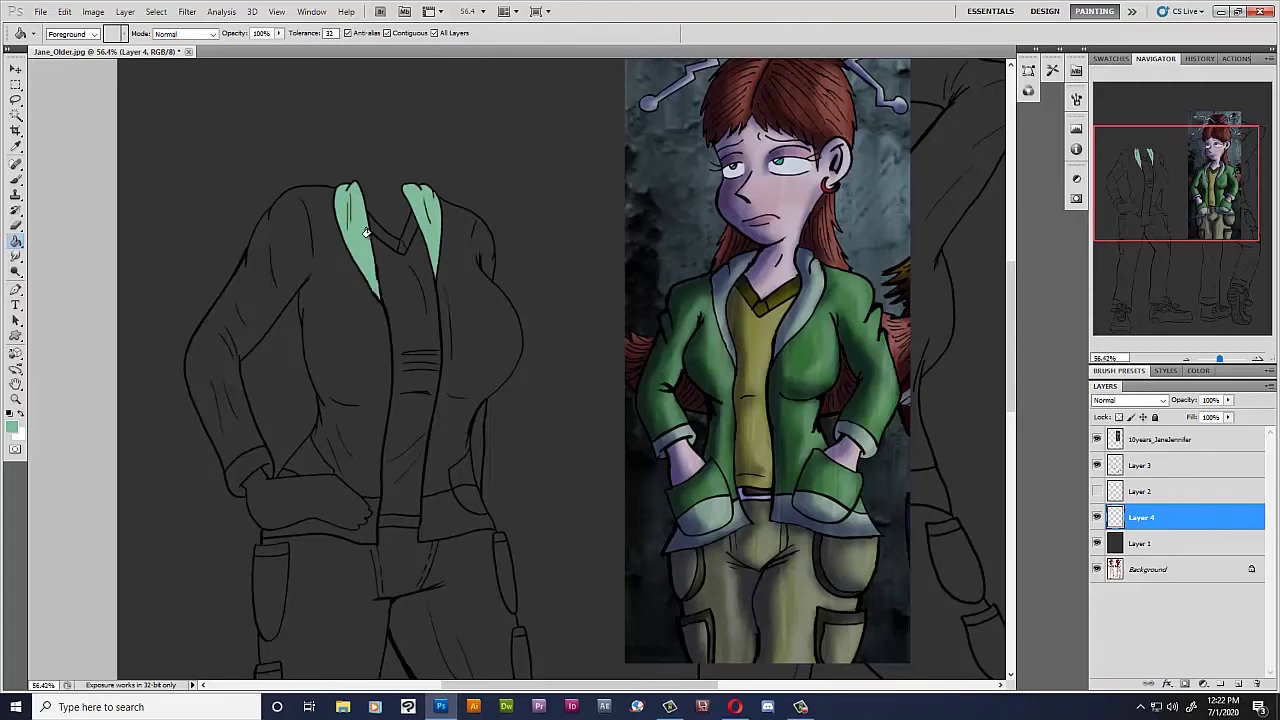
left_click(436, 524)
left_click(468, 500)
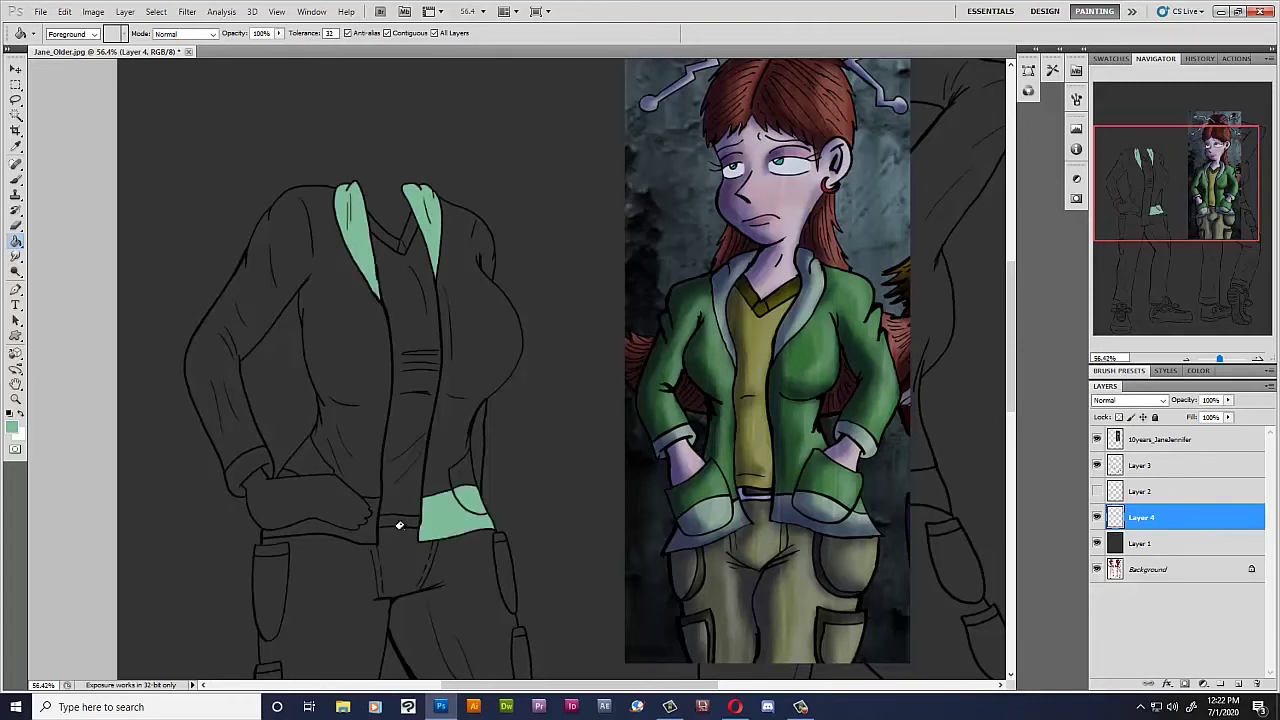
left_click(363, 530)
left_click(290, 471)
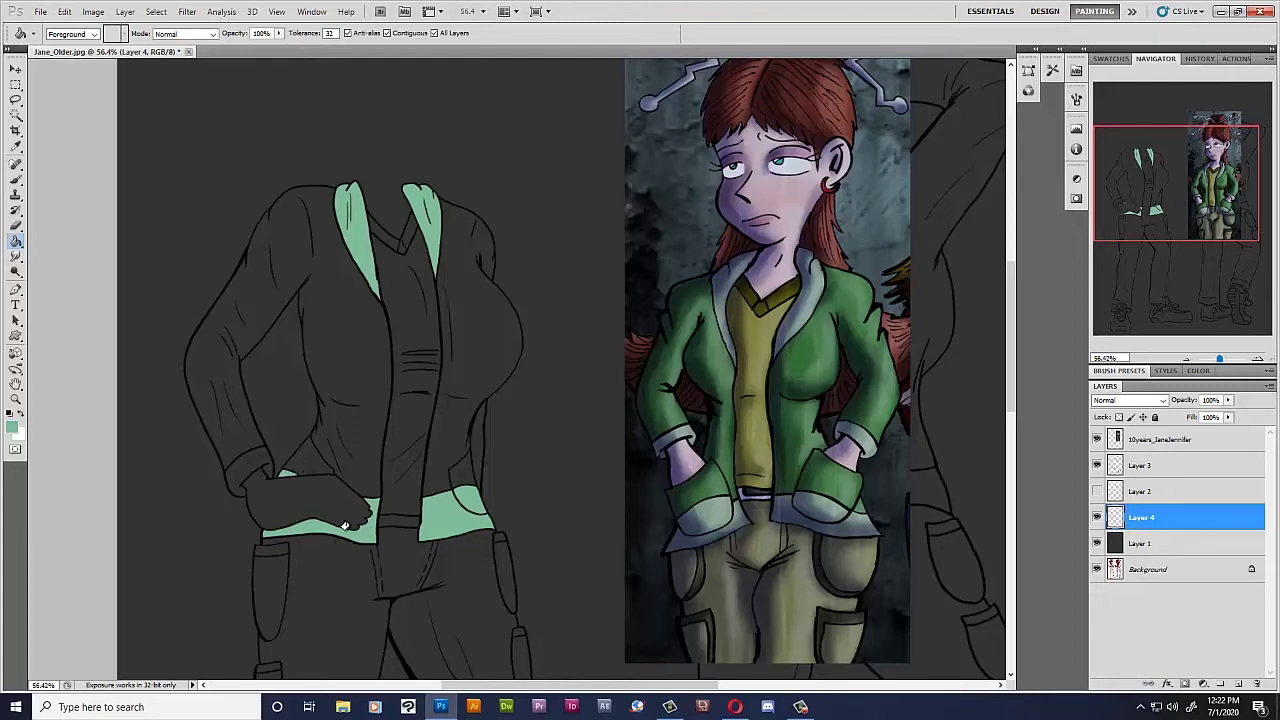
scroll(414, 509, "up", 1)
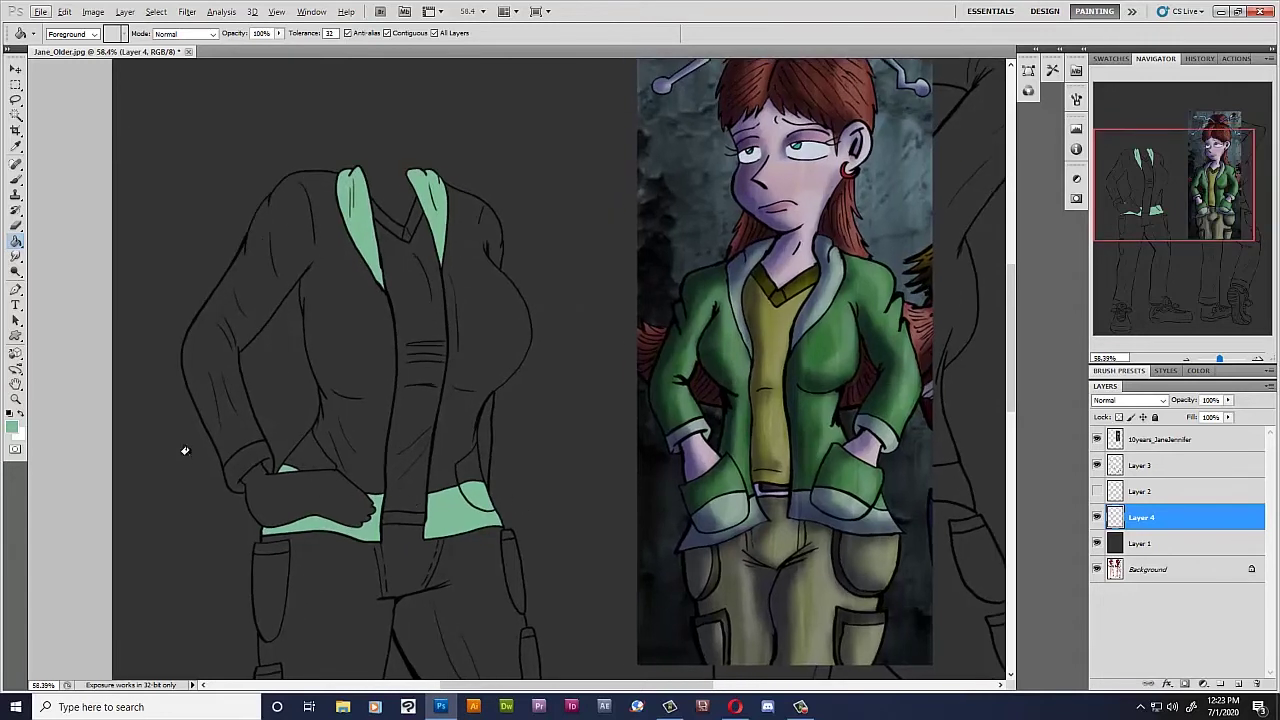
left_click(16, 147)
Pick a vivid saturated green and fill the left jacket panel and sleeve.
left_click(12, 430)
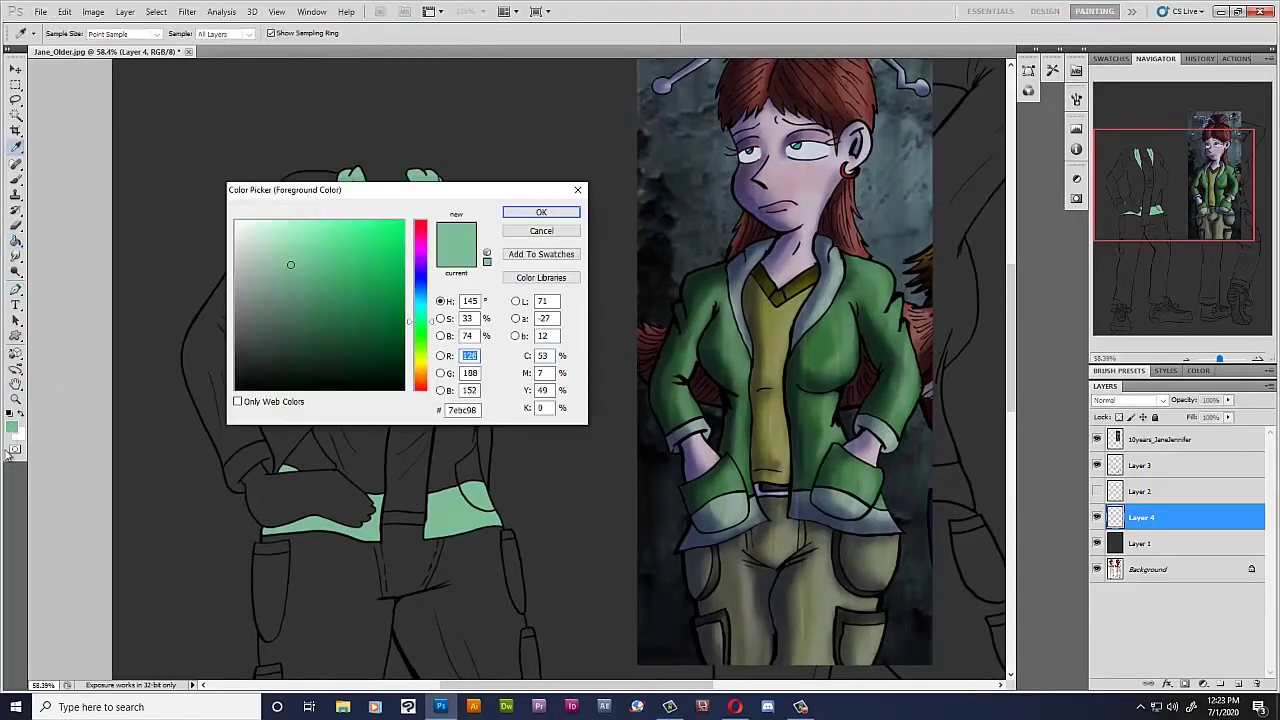
left_click(422, 329)
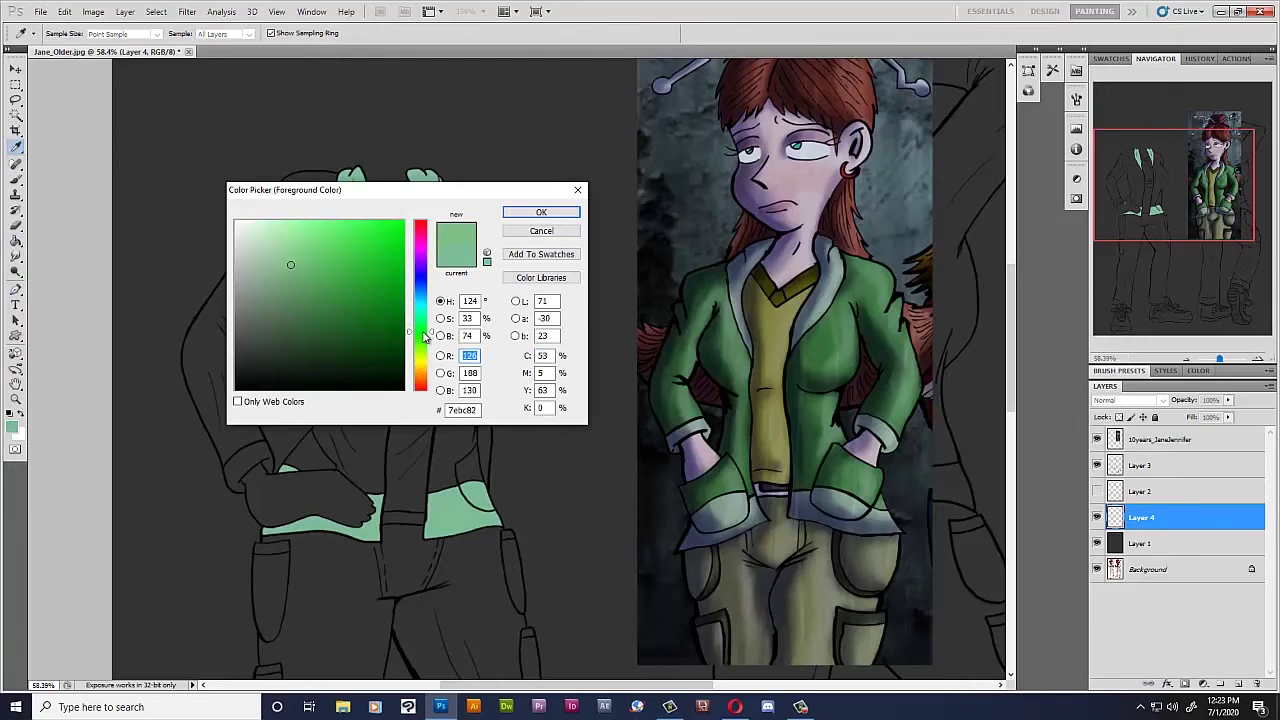
left_click(422, 334)
left_click(352, 282)
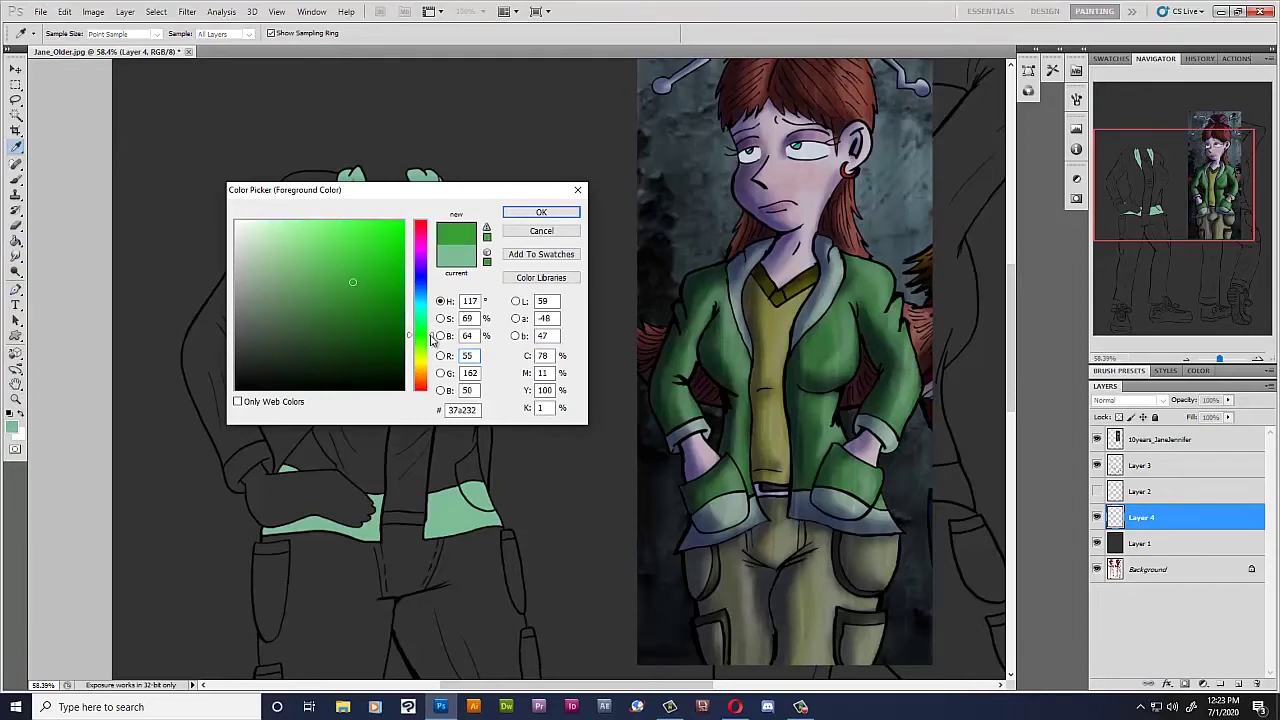
left_click(422, 331)
left_click(352, 262)
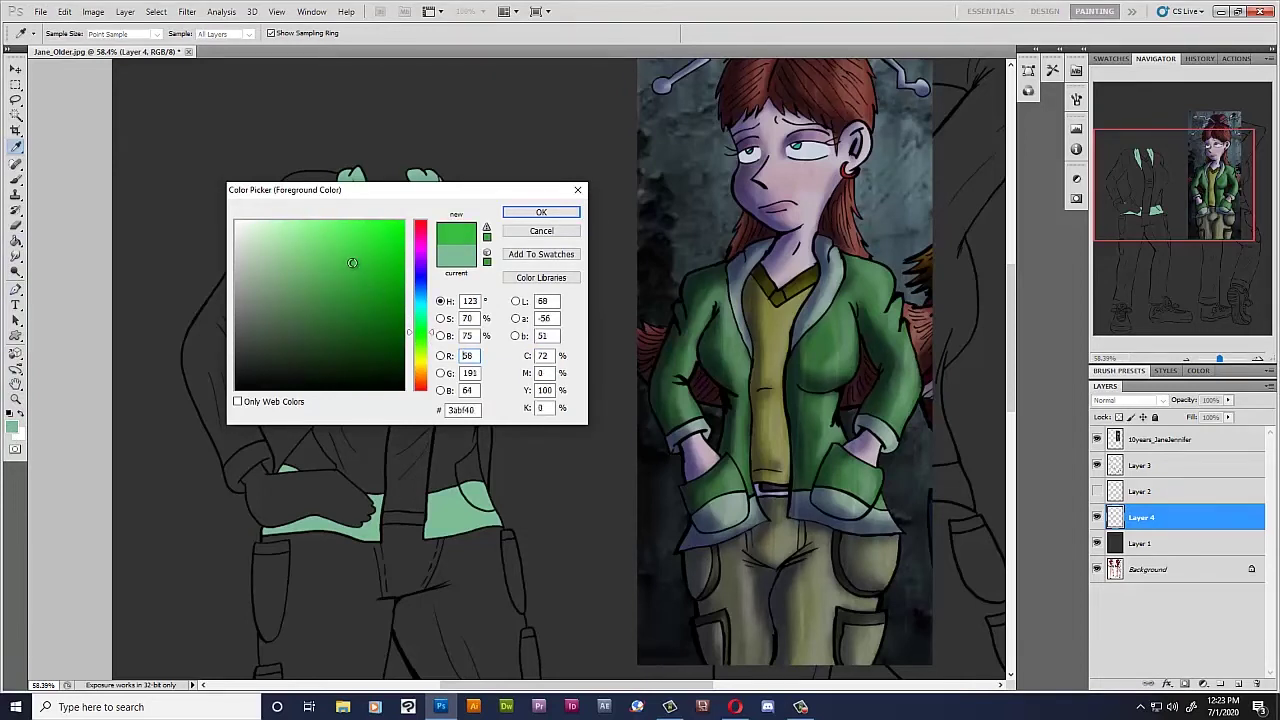
left_click(430, 340)
left_click_drag(352, 262, 373, 259)
left_click(431, 338)
left_click_drag(343, 254, 365, 250)
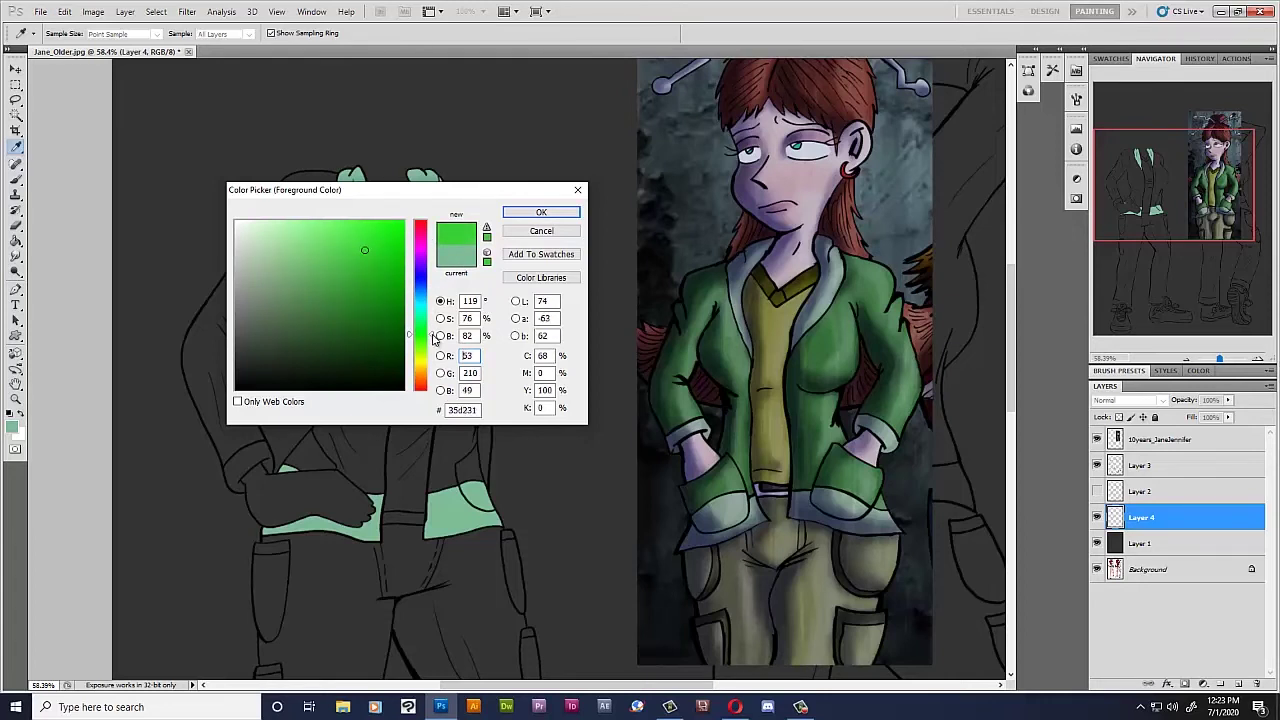
left_click_drag(374, 271, 385, 263)
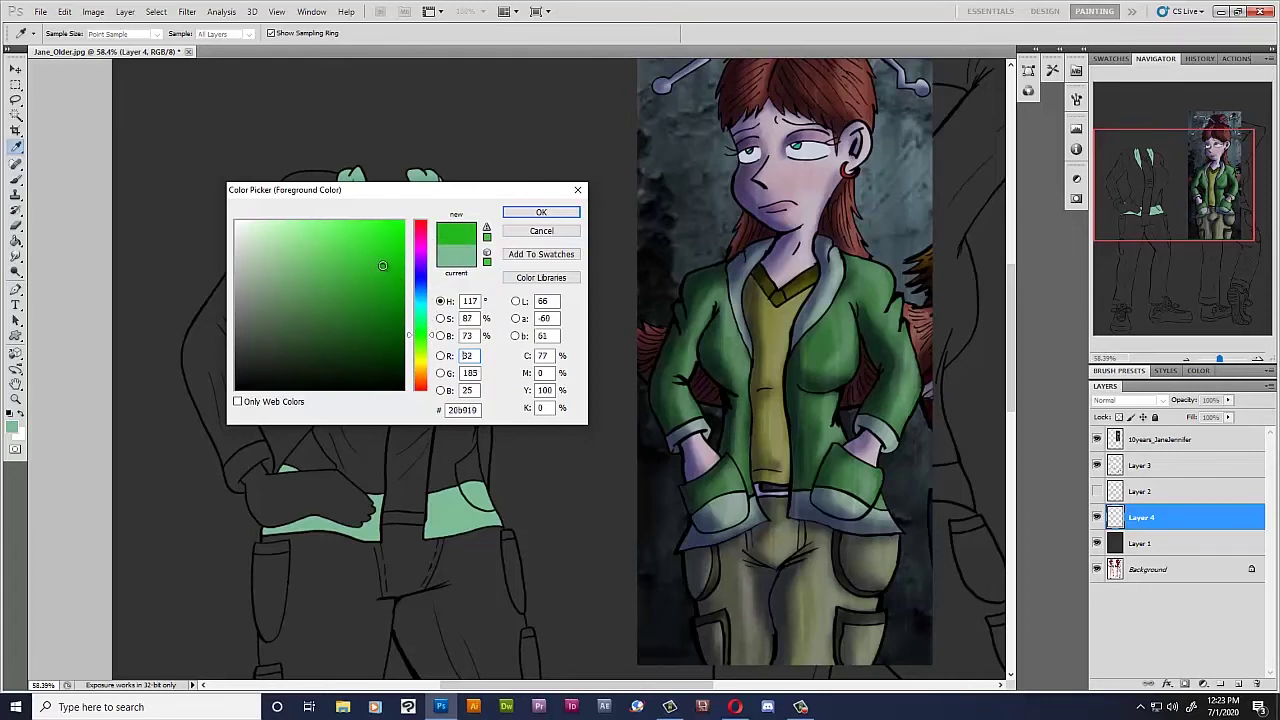
left_click(537, 211)
key("g")
left_click(368, 401)
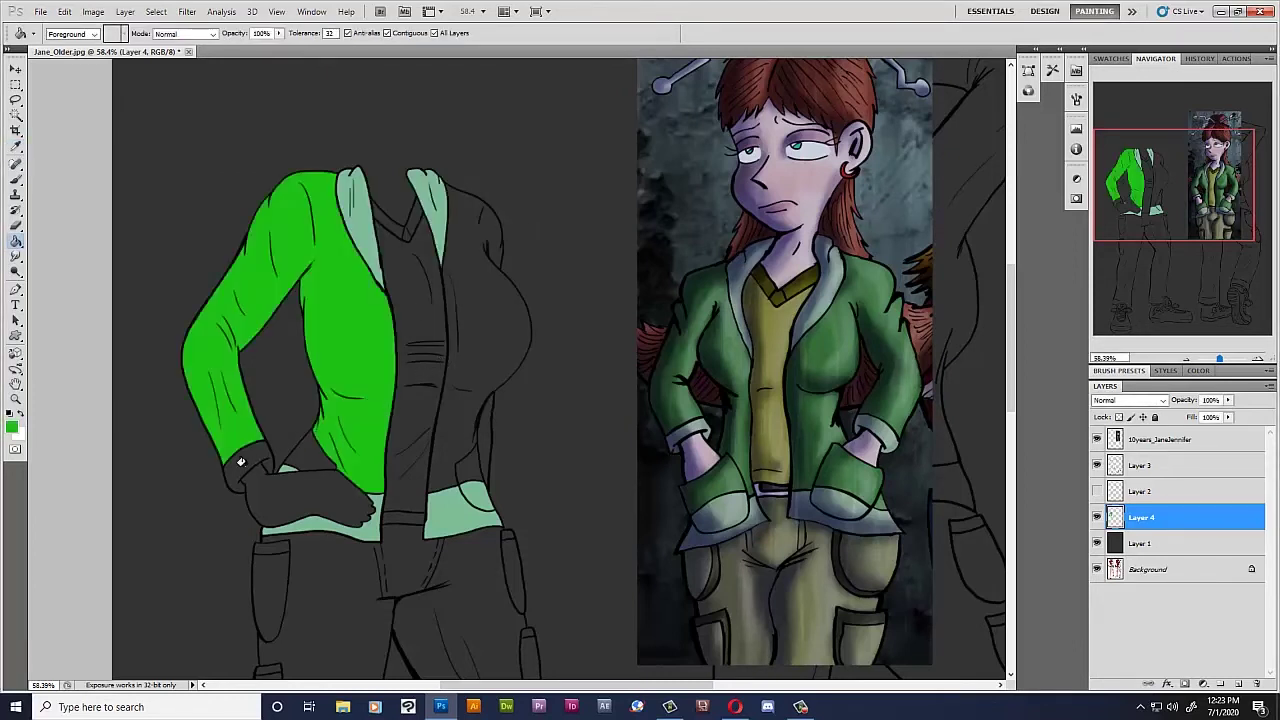
Darken the green to #0d7008 and fill both jacket panels and the small jacket gaps.
left_click(13, 428)
mouse_move(386, 308)
left_mouse_down()
mouse_move(357, 323)
mouse_move(392, 316)
left_mouse_up()
left_click(521, 214)
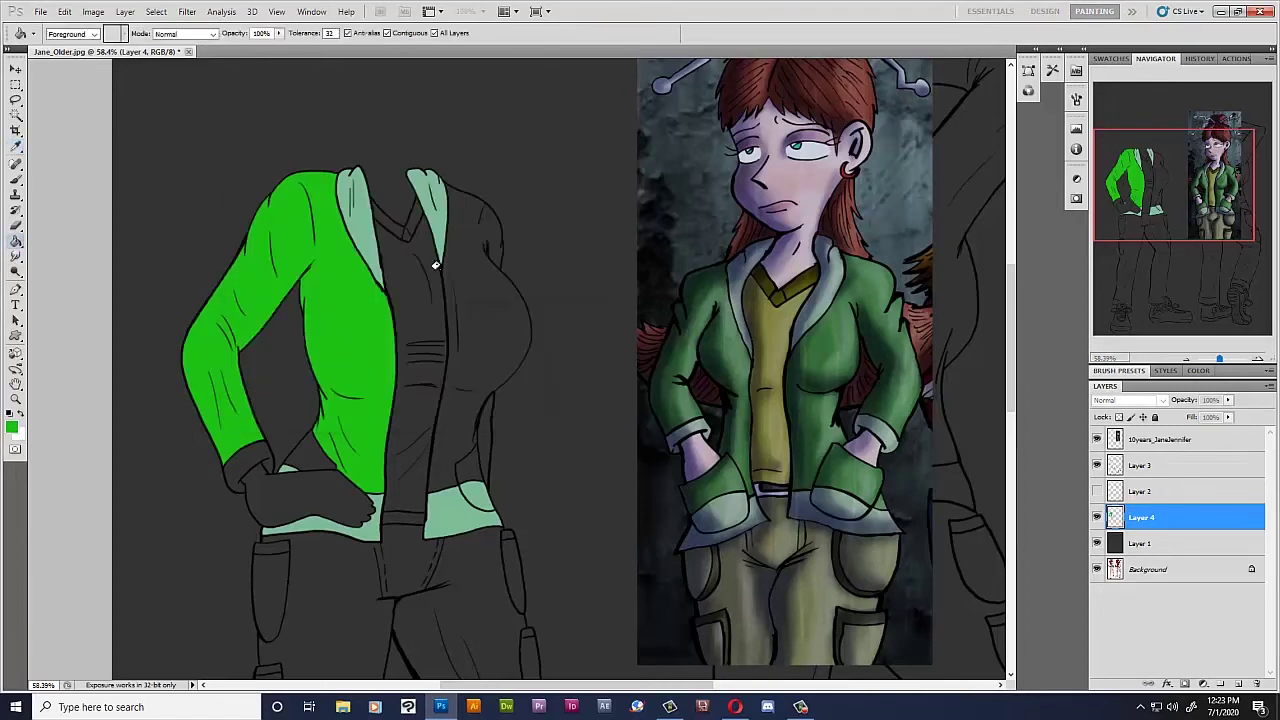
left_click(349, 457)
left_click(487, 330)
left_click(482, 446)
left_click(312, 452)
left_click(469, 465)
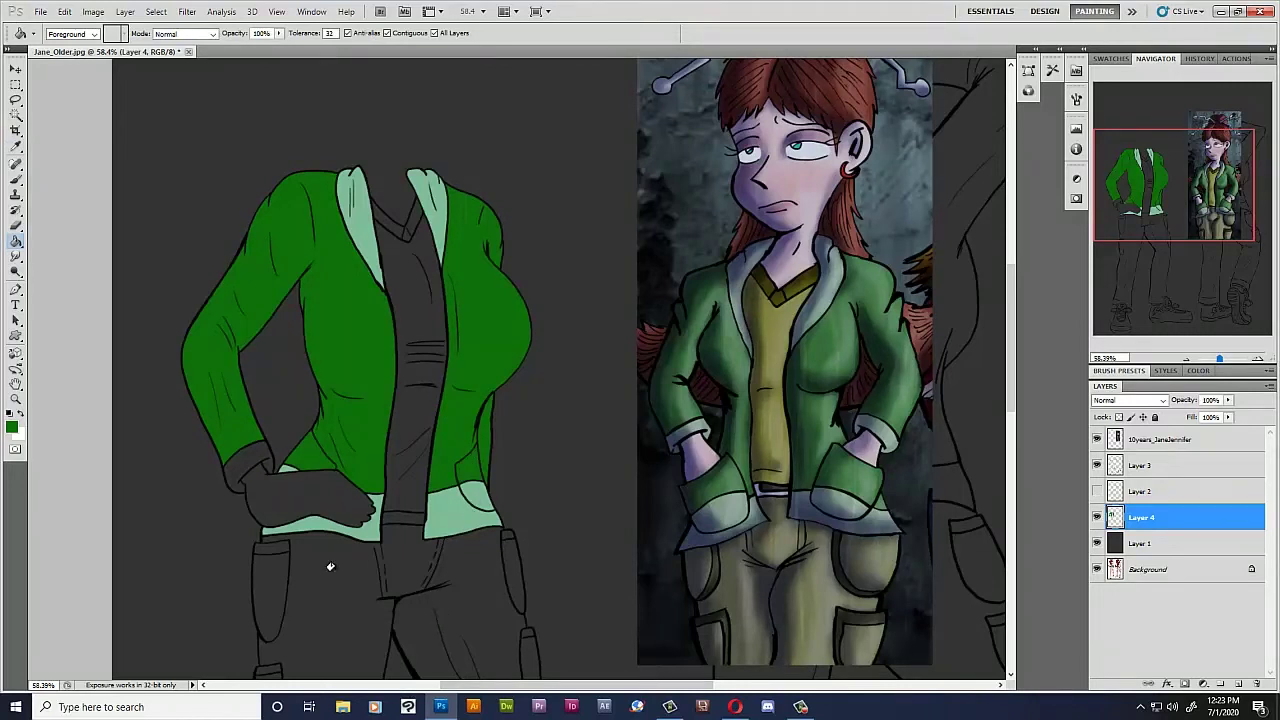
left_click(12, 428)
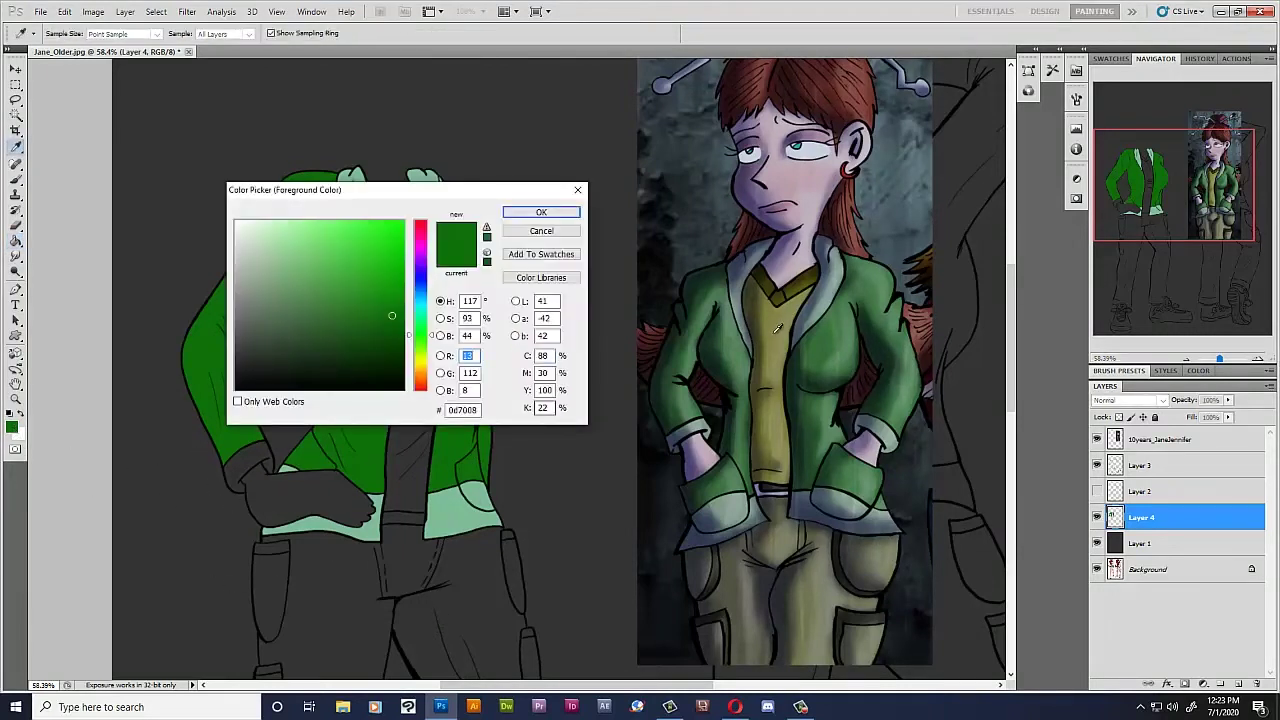
Fill the undershirt and the gap at the shirt bottom with bright yellow.
left_click_drag(416, 338, 416, 361)
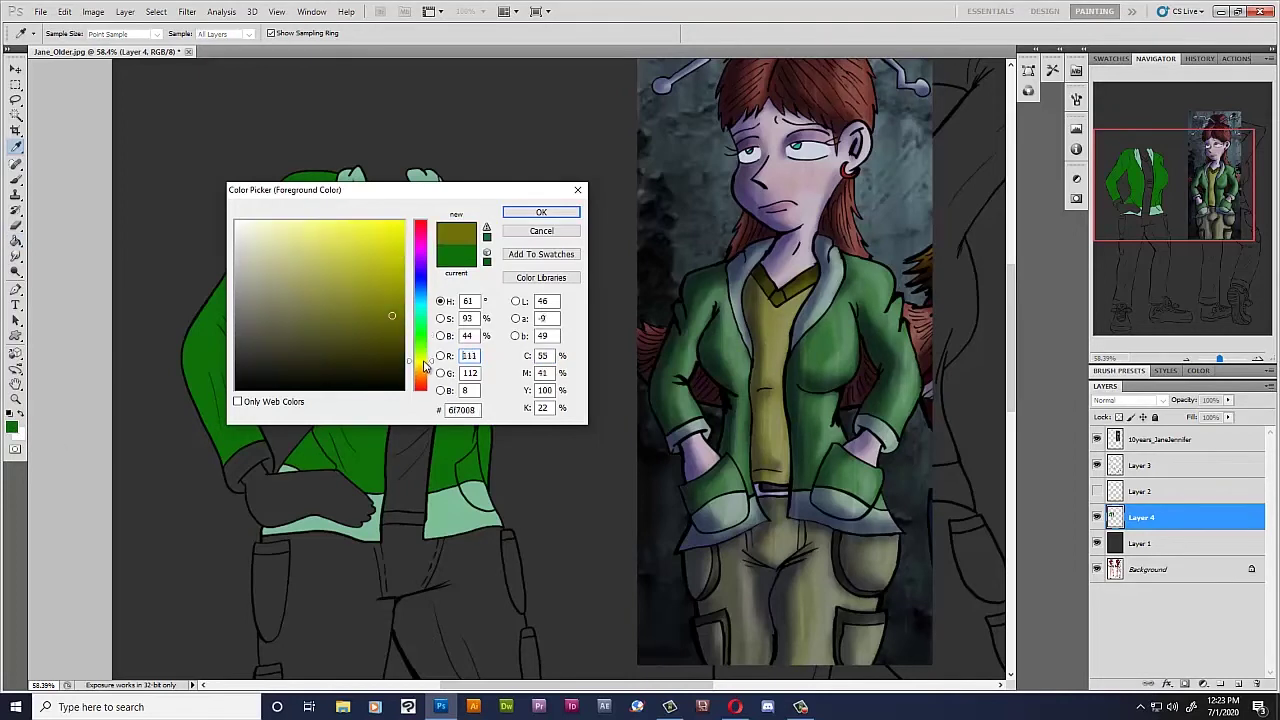
left_click(368, 234)
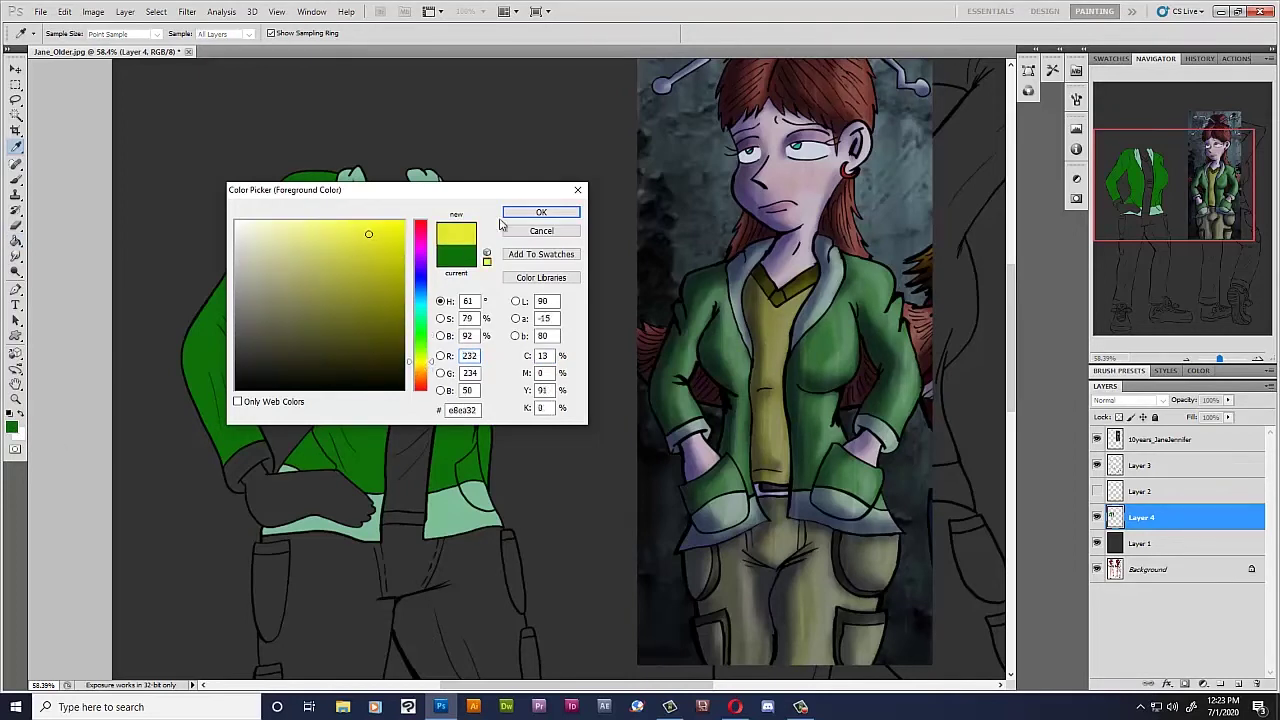
left_click(541, 212)
left_click(425, 308)
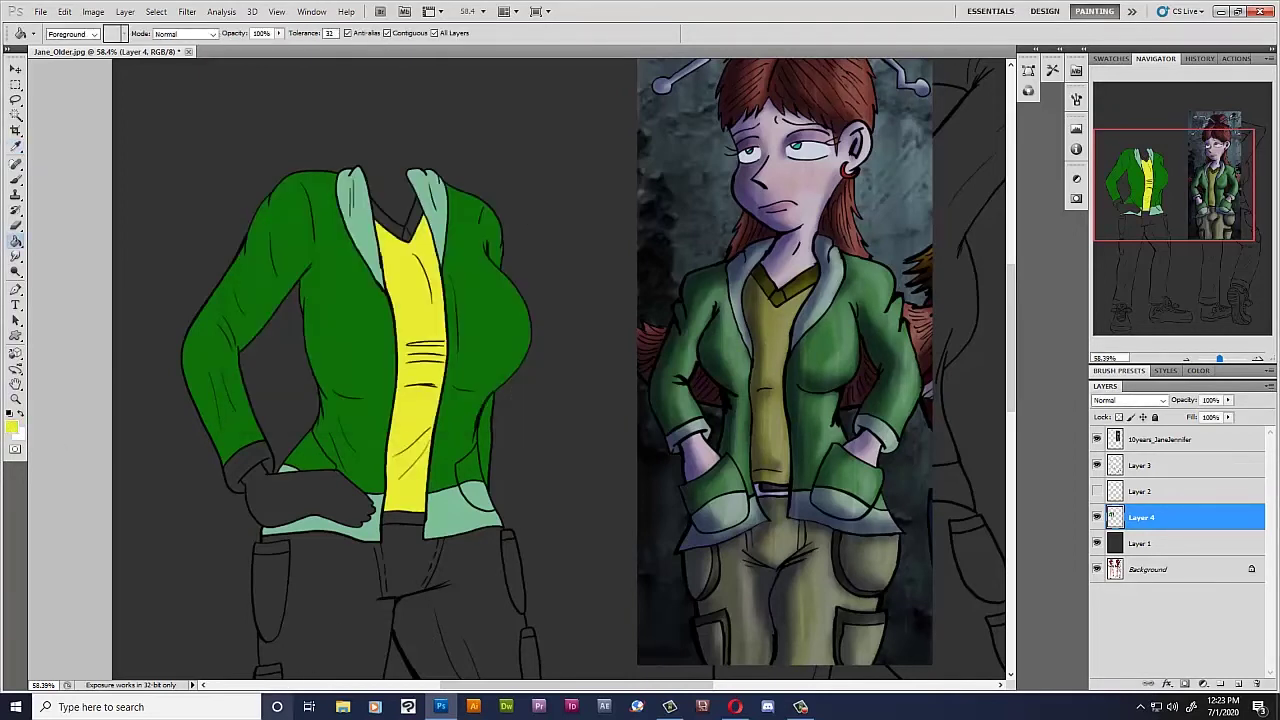
left_click(390, 512)
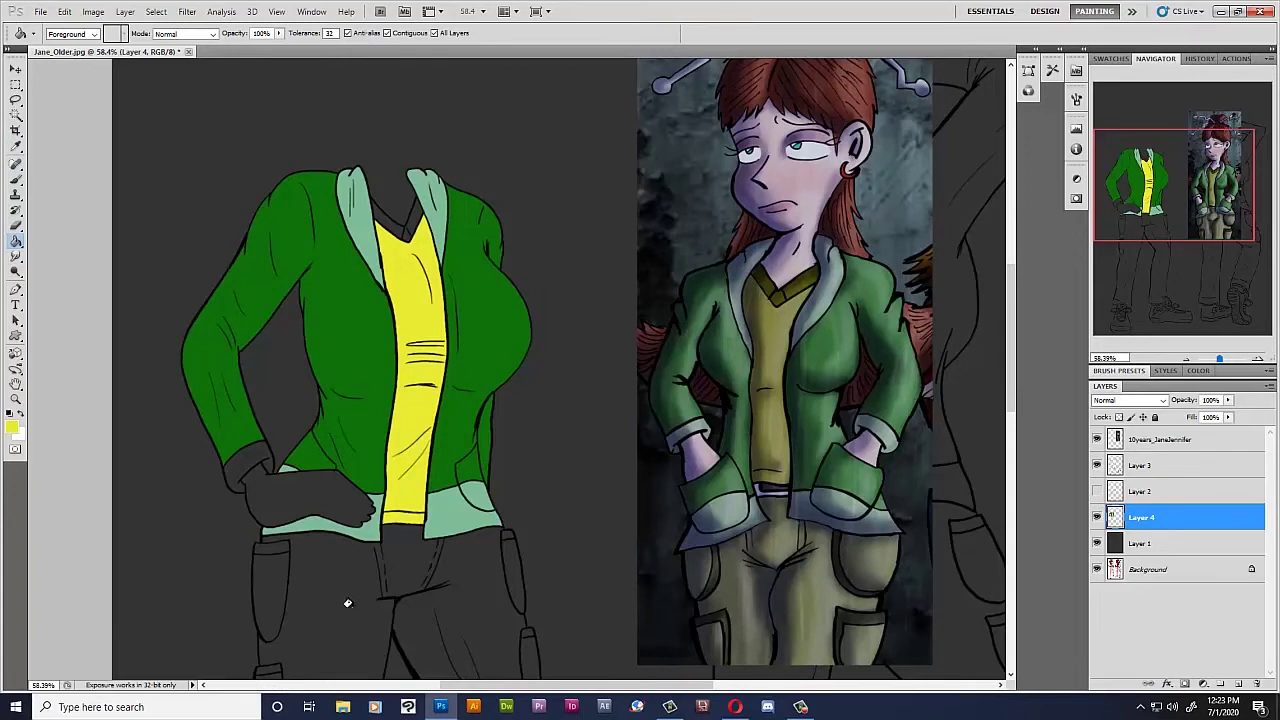
Fill the V-neck trim and waistband strip with olive-brown #a2872b.
left_click(12, 428)
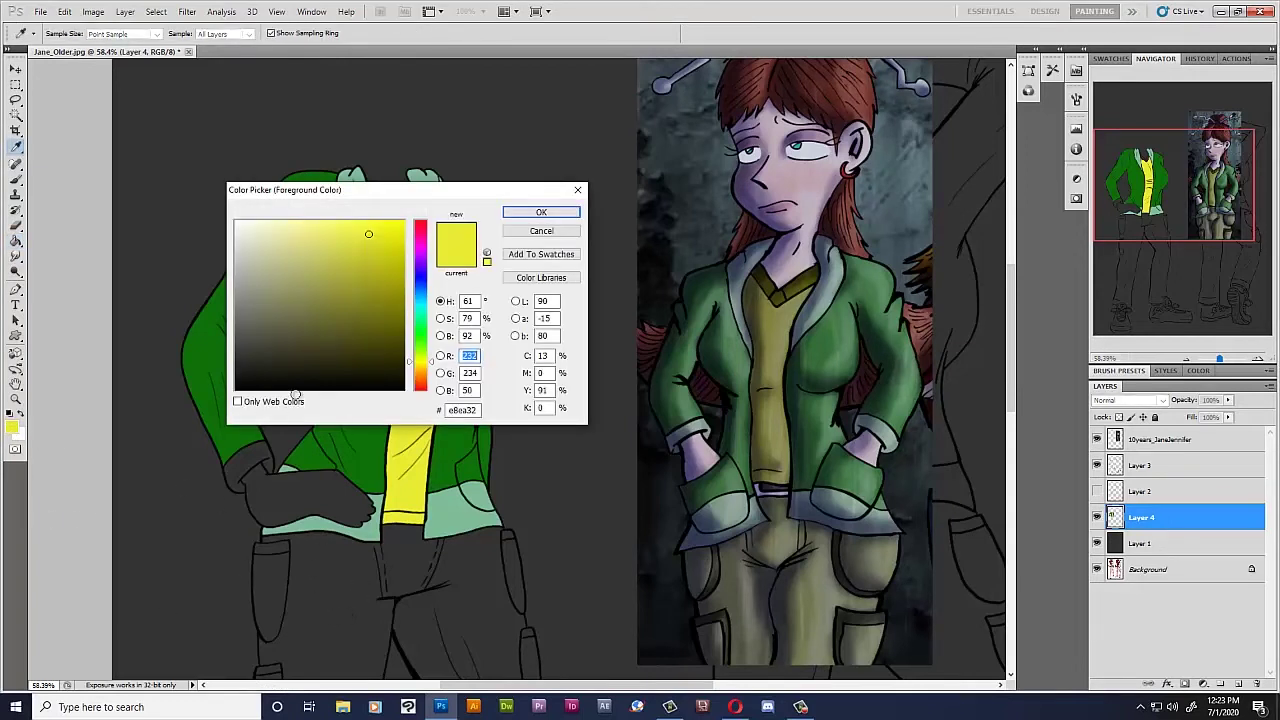
left_click(295, 336)
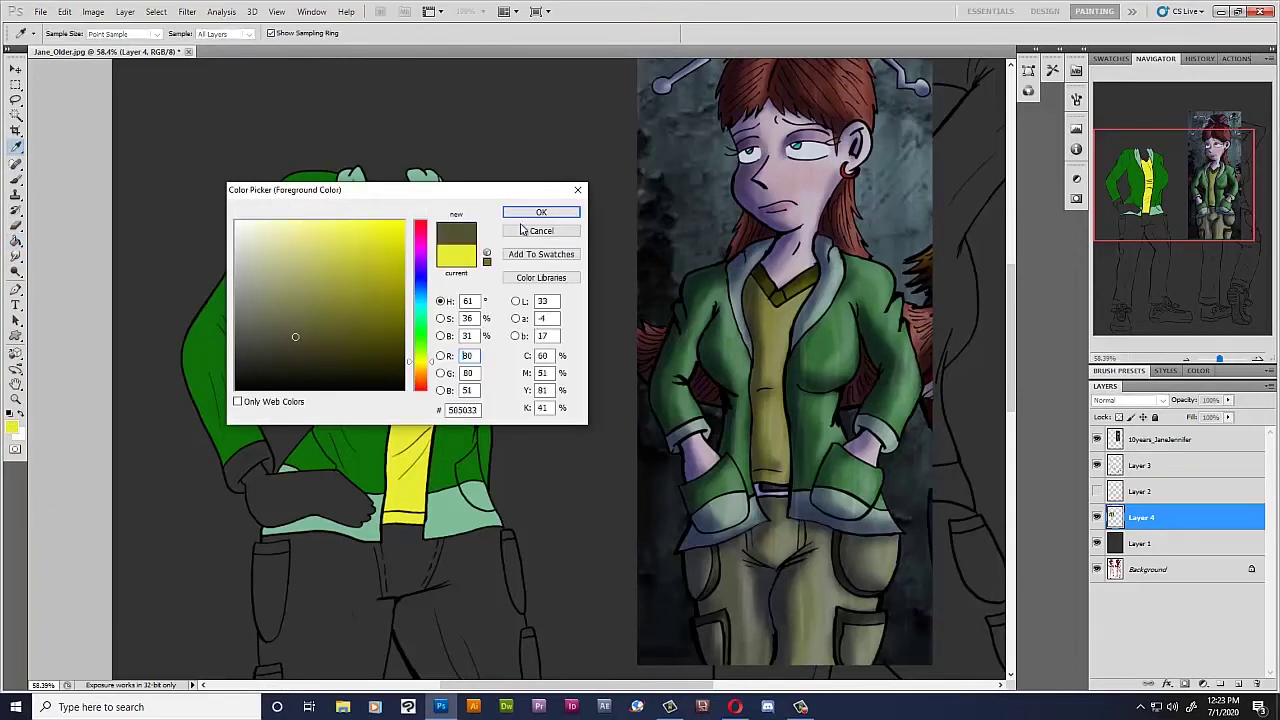
left_click(422, 370)
left_click_drag(351, 290, 364, 283)
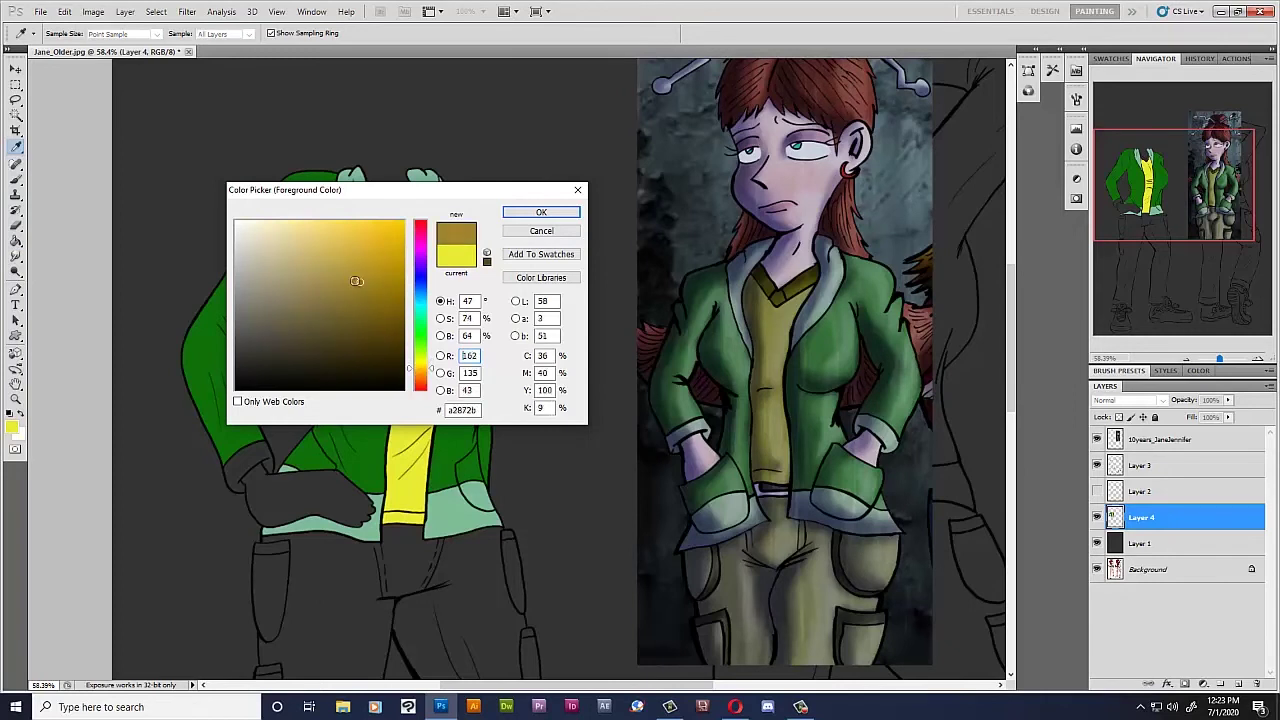
left_click(540, 212)
left_click(400, 218)
left_click(398, 517)
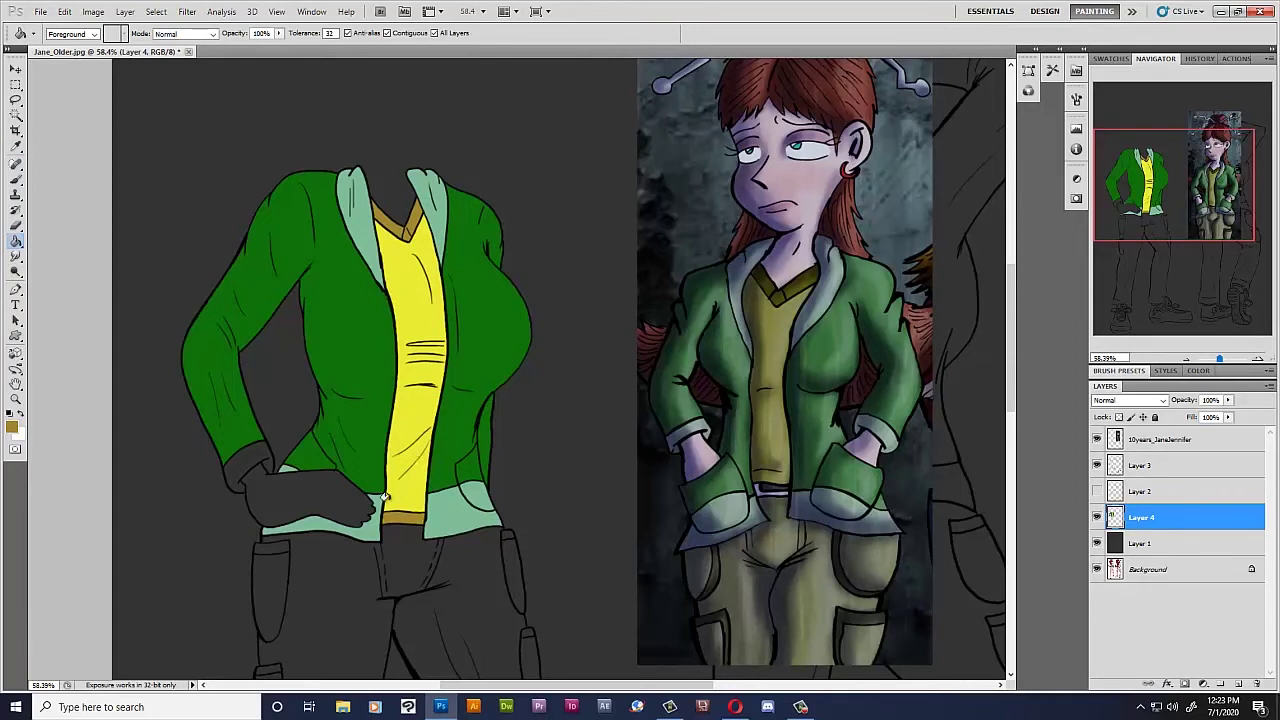
left_click_drag(1008, 283, 925, 353)
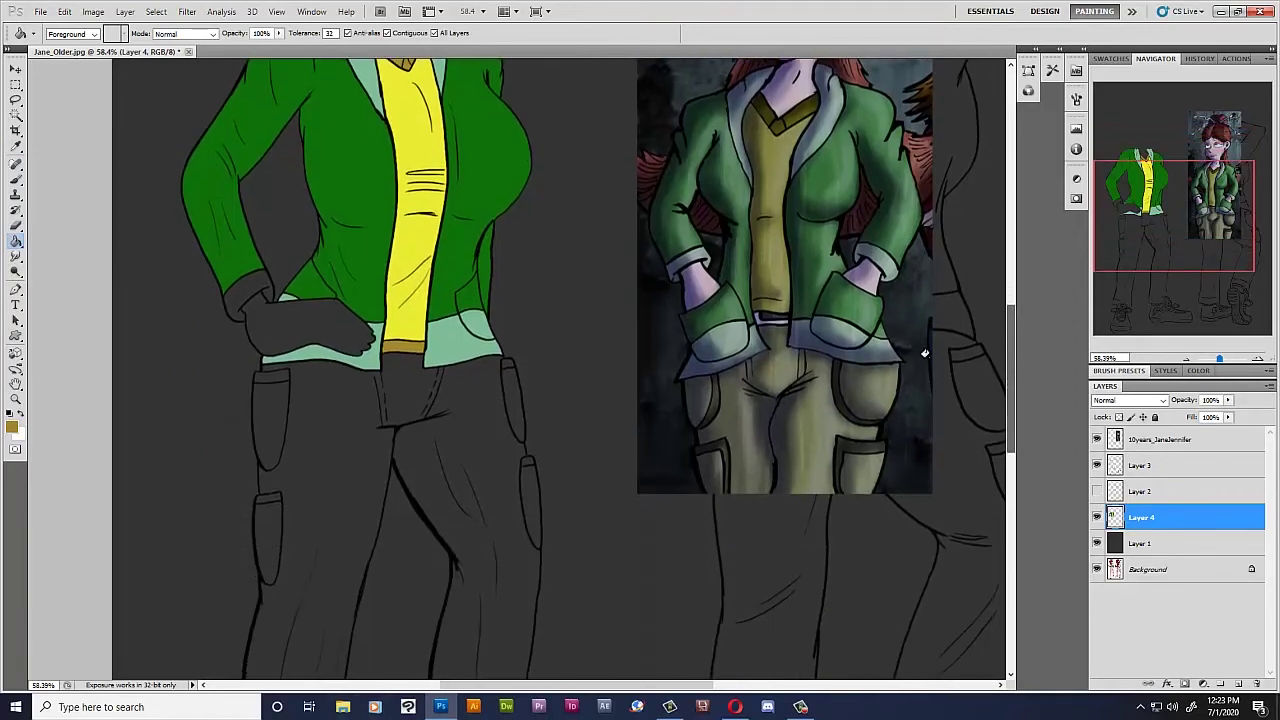
Choose a beige for the cargo pants and fill them, then undo the fill.
scroll(990, 390, "down", 3)
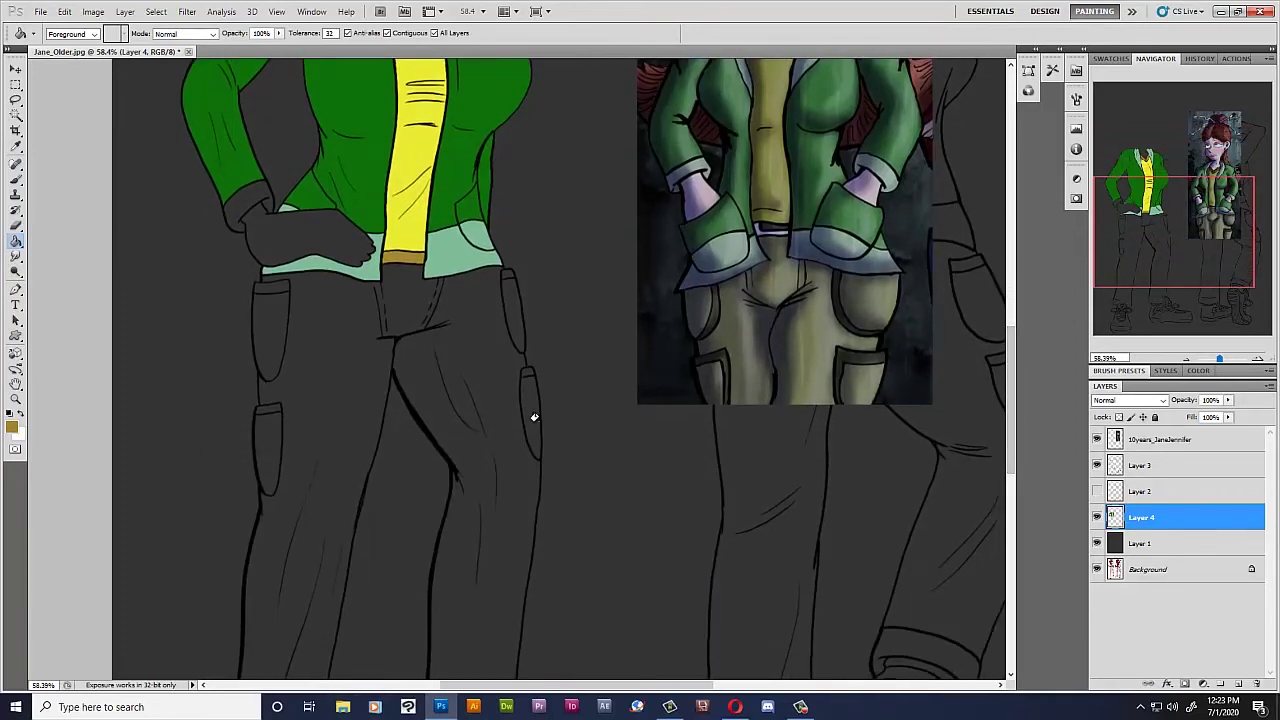
left_click(12, 428)
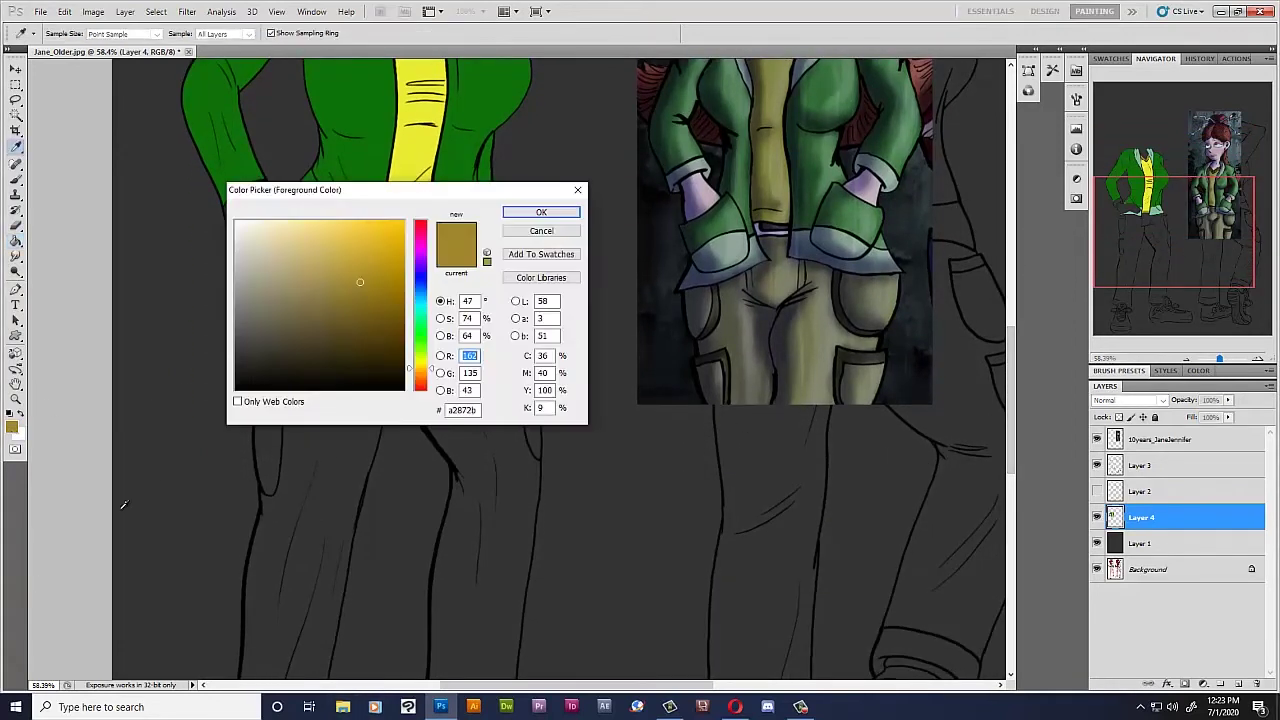
left_click(304, 264)
left_click(294, 240)
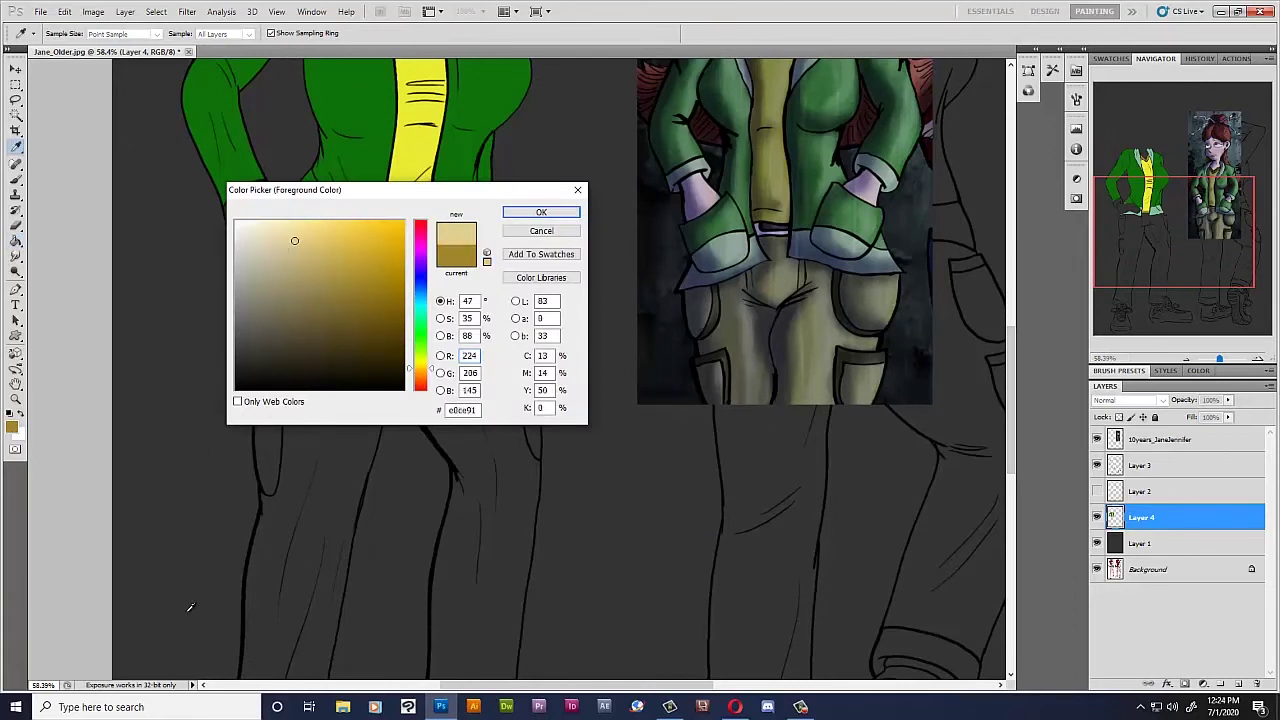
left_click_drag(277, 263, 286, 255)
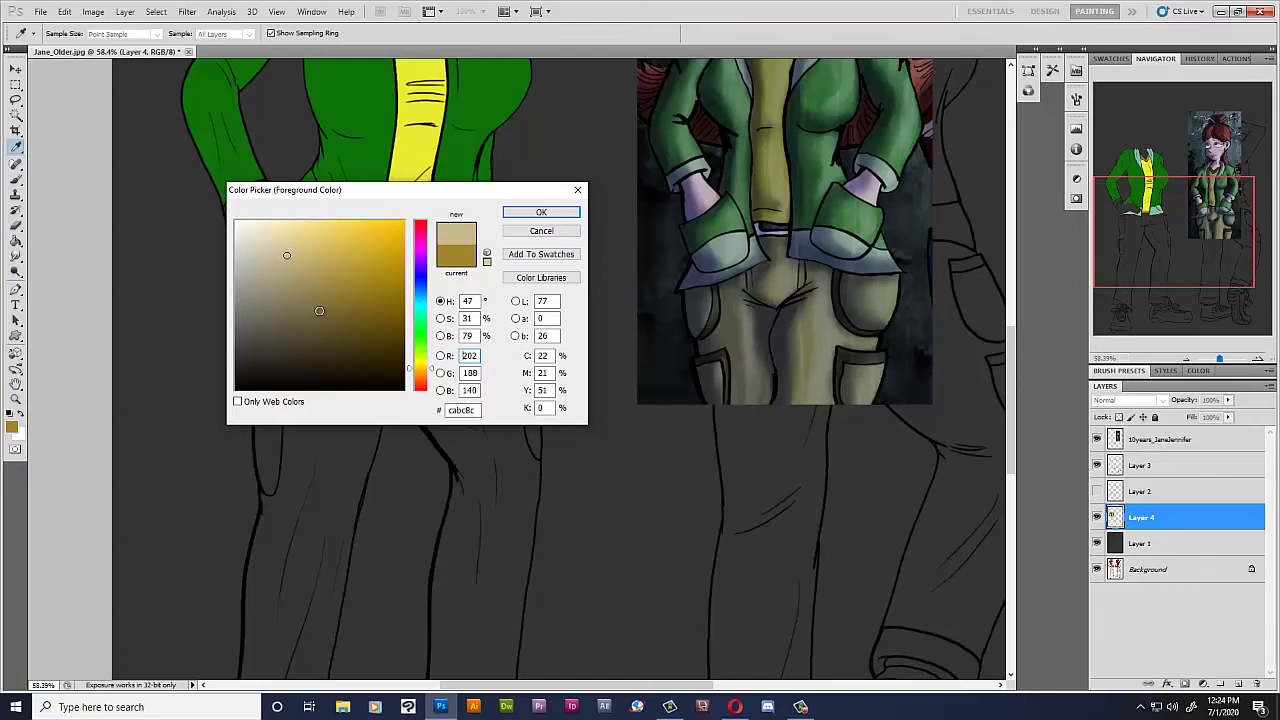
left_click_drag(291, 243, 288, 254)
left_click(541, 212)
key("g")
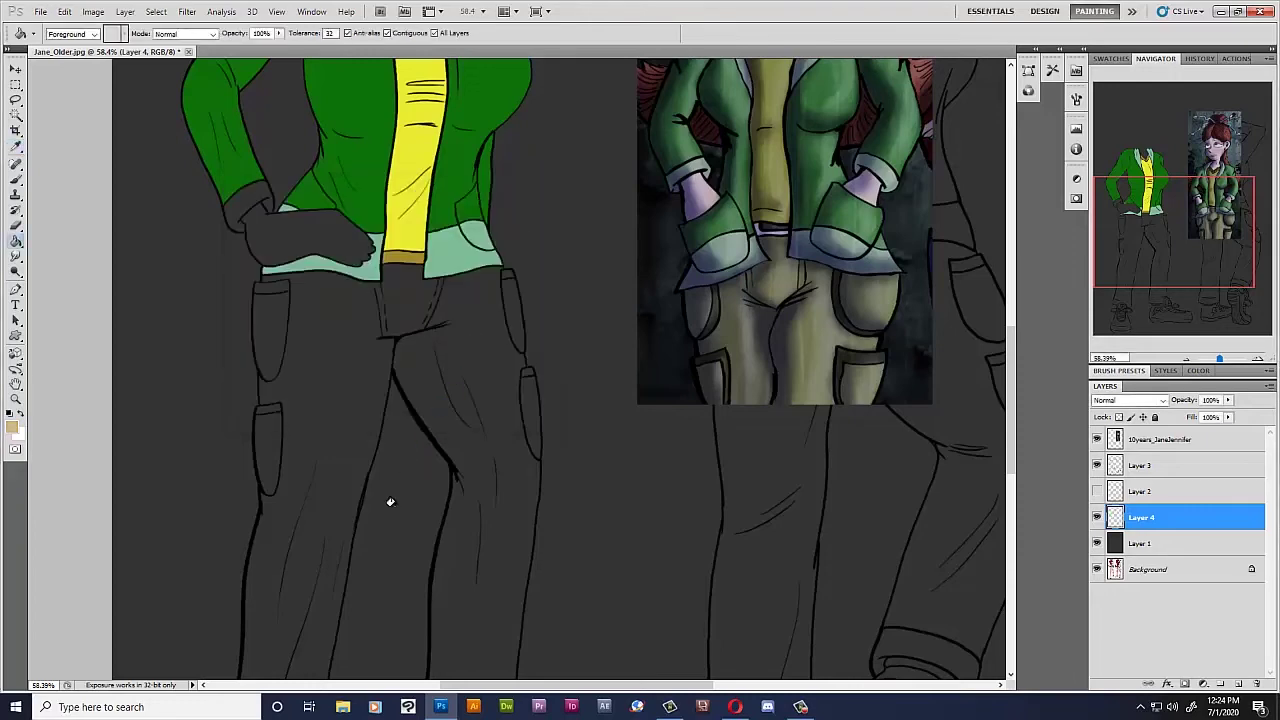
left_click(390, 503)
key("ctrl+z")
Switch to a black brush on Layer 3 and pan down to the trousers and shoes.
scroll(560, 370, "down", 10)
scroll(1008, 426, "up", 3)
scroll(490, 330, "up", 5, "alt")
scroll(490, 332, "up", 3, "alt")
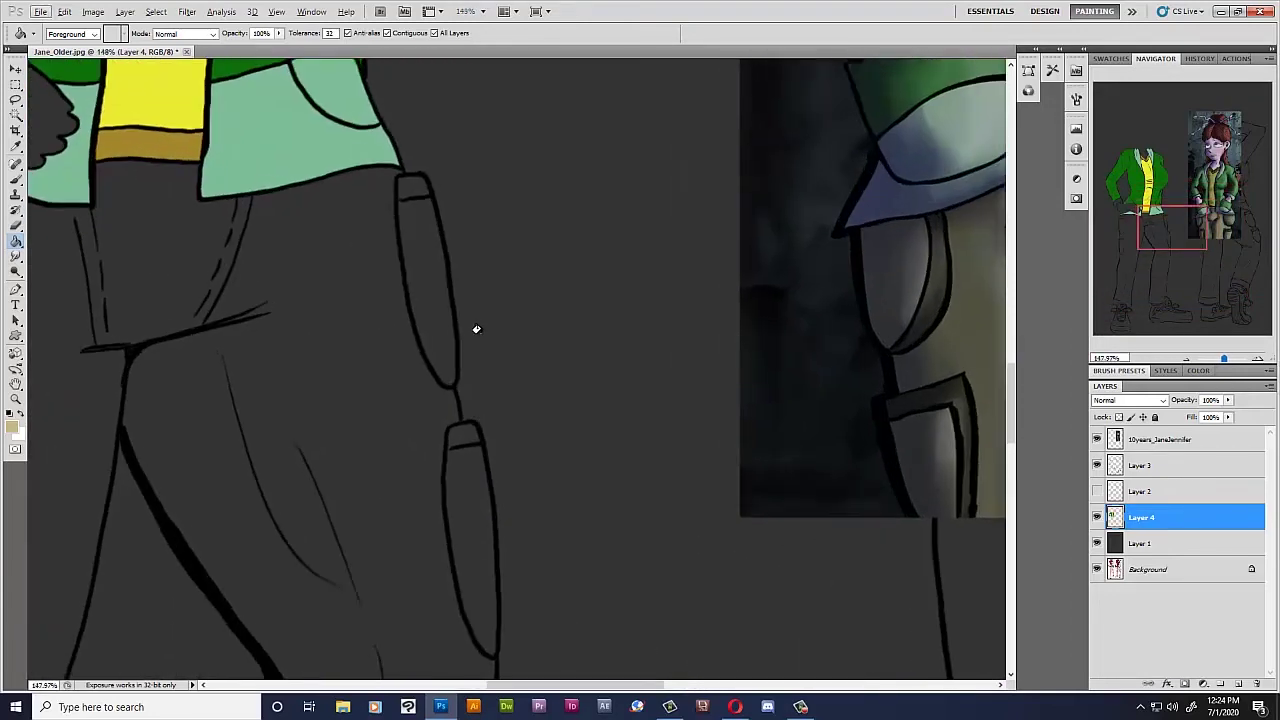
scroll(459, 340, "up", 2, "alt")
left_click(11, 414)
left_click(16, 181)
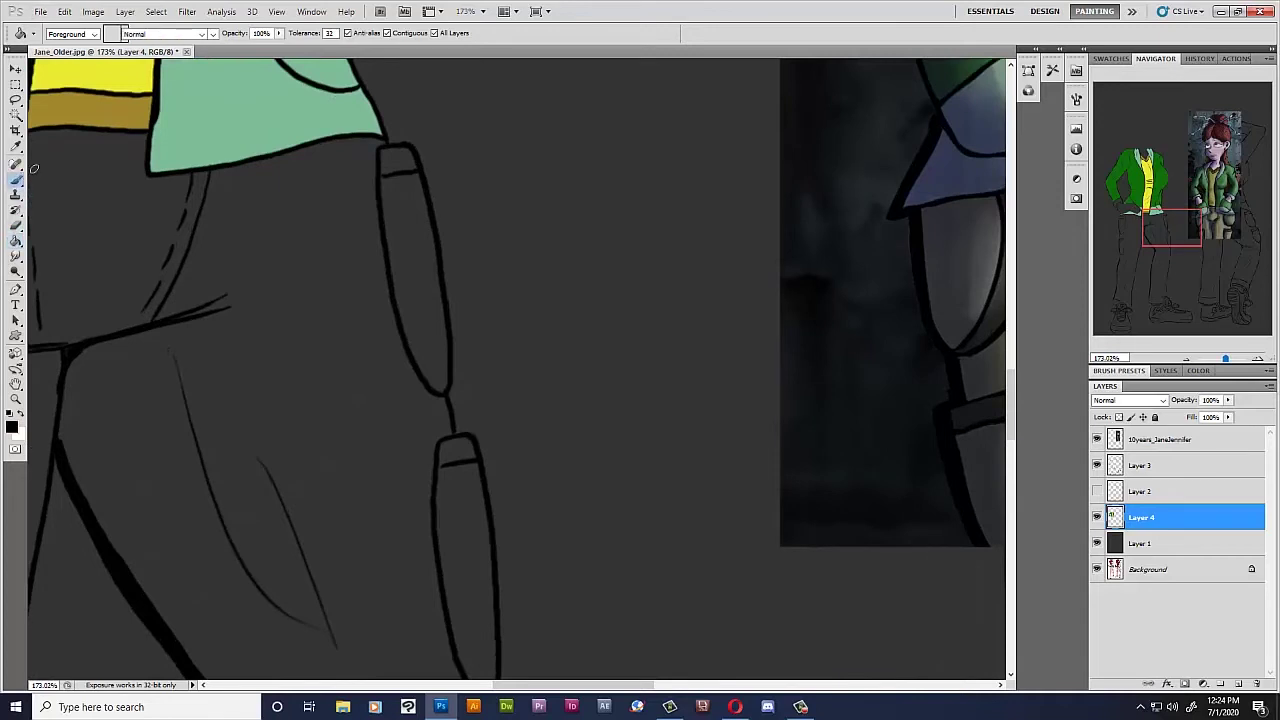
left_click(1170, 467)
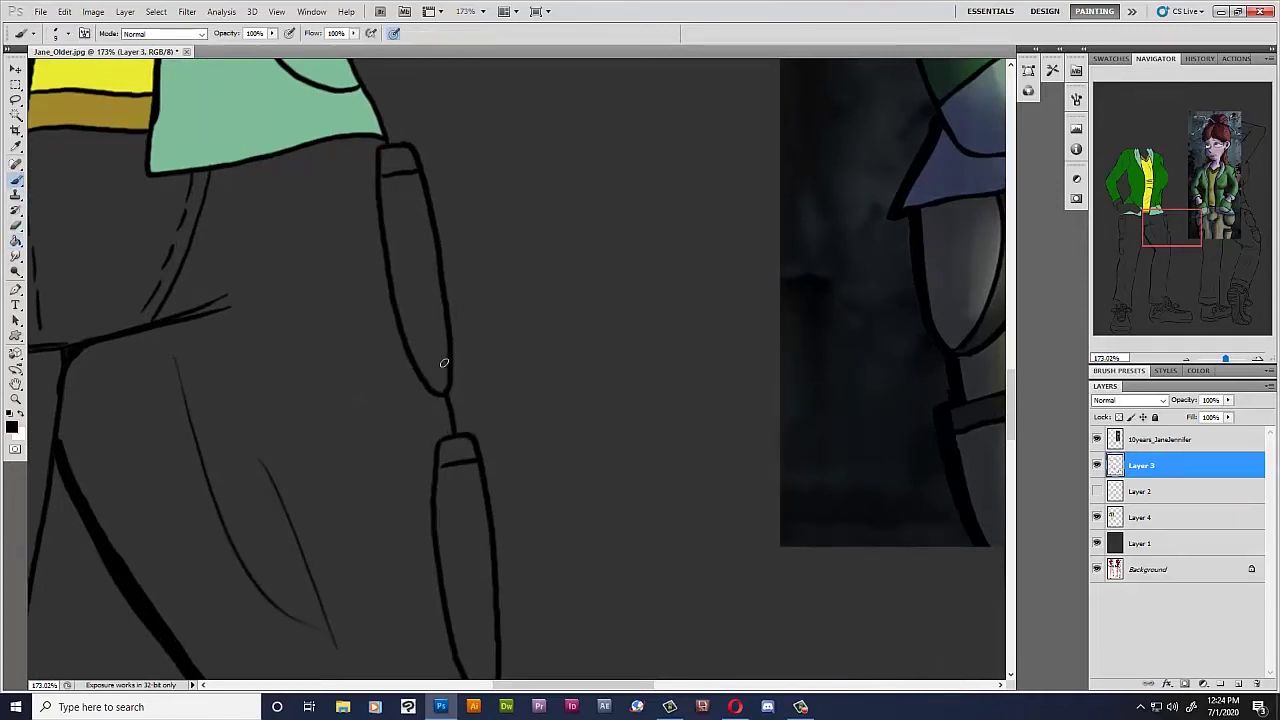
mouse_move(1176, 214)
left_mouse_down()
mouse_move(1175, 285)
mouse_move(1157, 277)
mouse_move(1148, 226)
left_mouse_up()
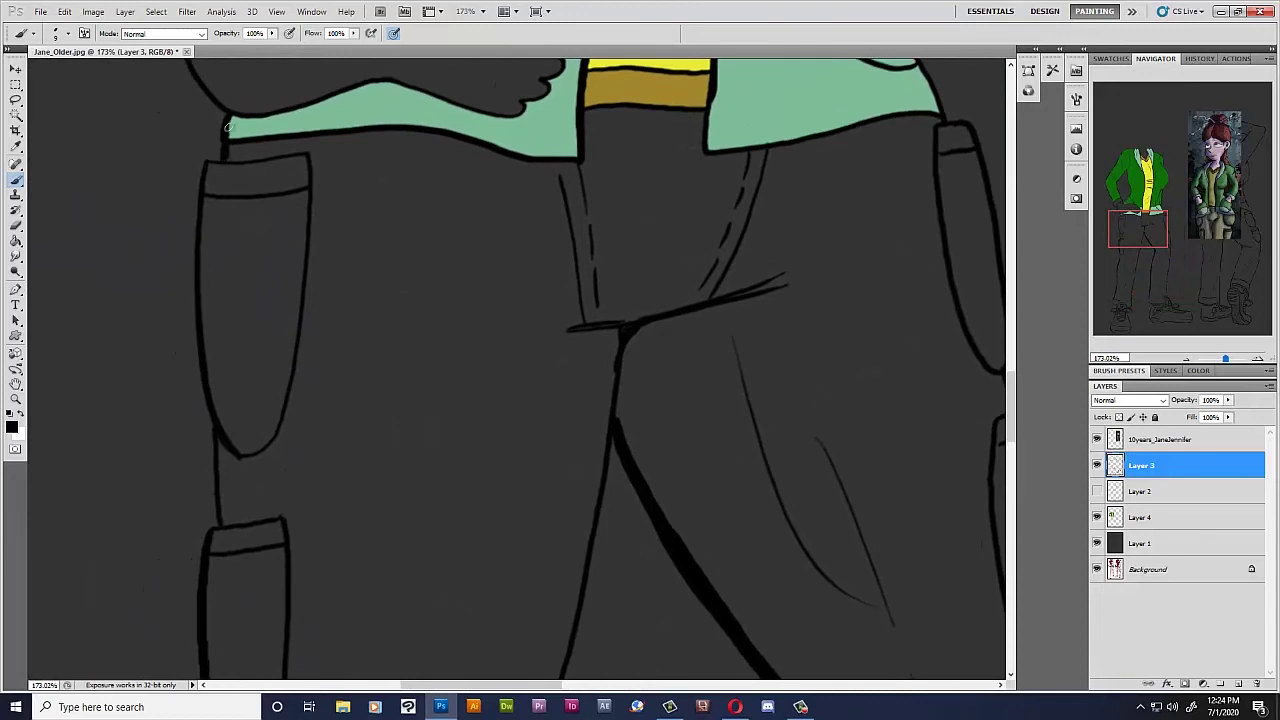
mouse_move(1139, 233)
left_mouse_down()
mouse_move(1136, 321)
mouse_move(1174, 323)
mouse_move(1170, 306)
left_mouse_up()
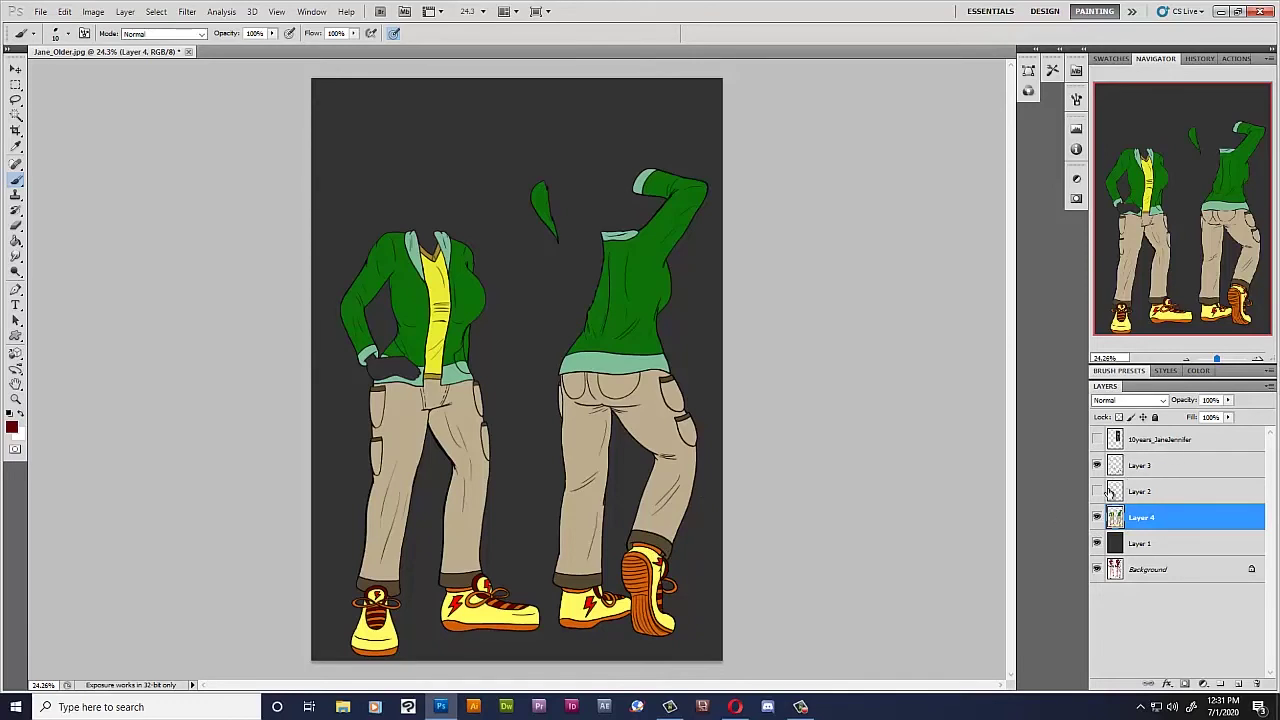
Hide the dark backdrop, set foreground to dark red #330000, and add a new shading layer.
left_click(1097, 545)
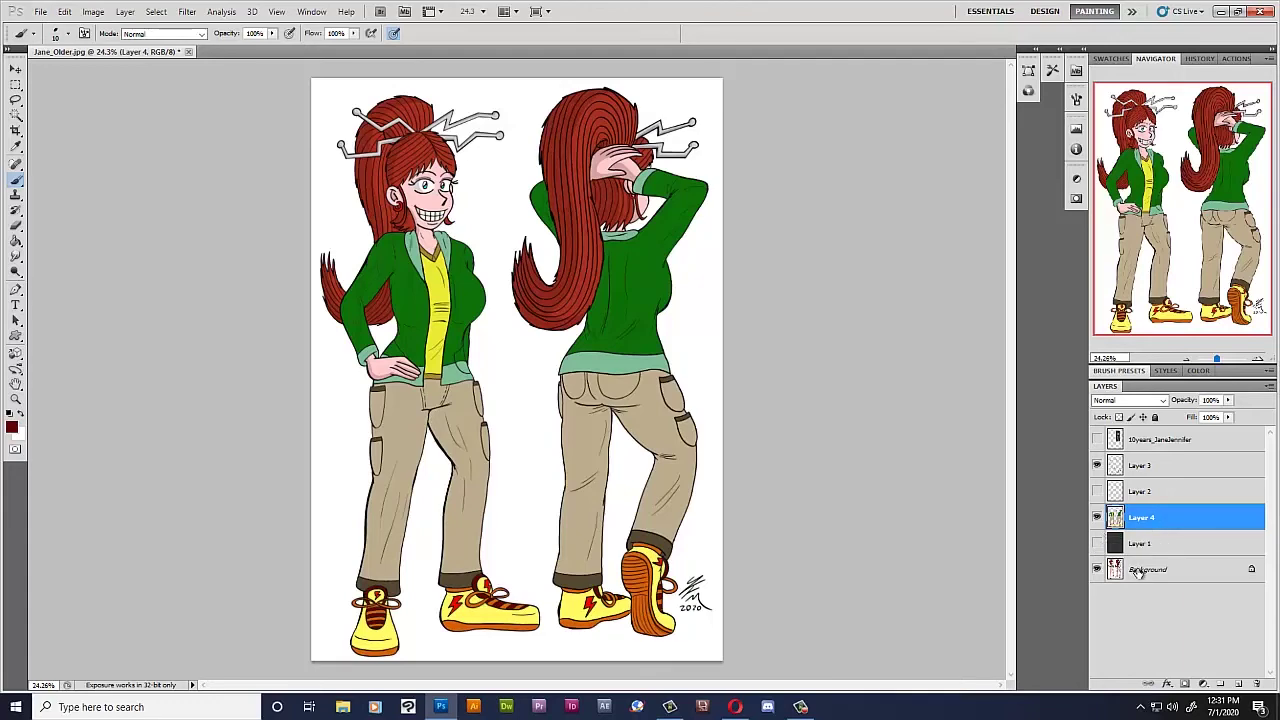
scroll(405, 468, "up", 5)
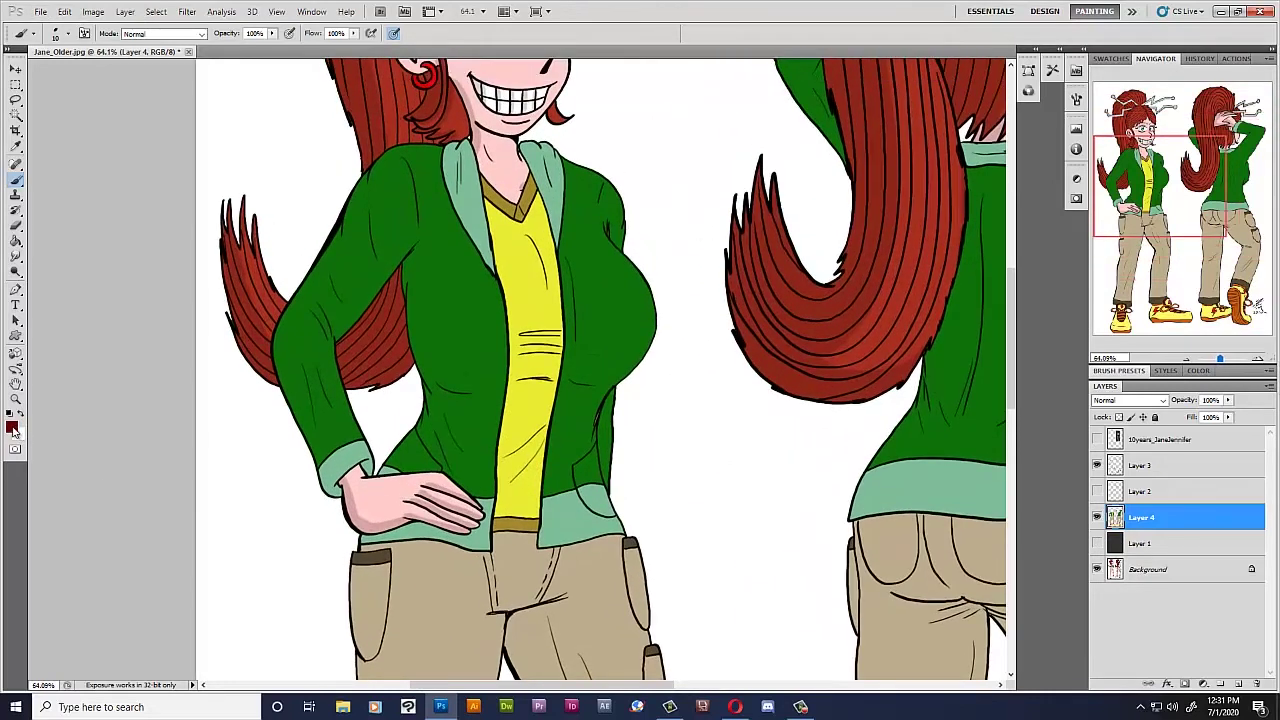
left_click(12, 427)
left_click(380, 354)
left_click(541, 212)
left_click(1238, 684)
Set the new shading layer's blend mode to Multiply and its opacity to 20%.
left_click(1130, 400)
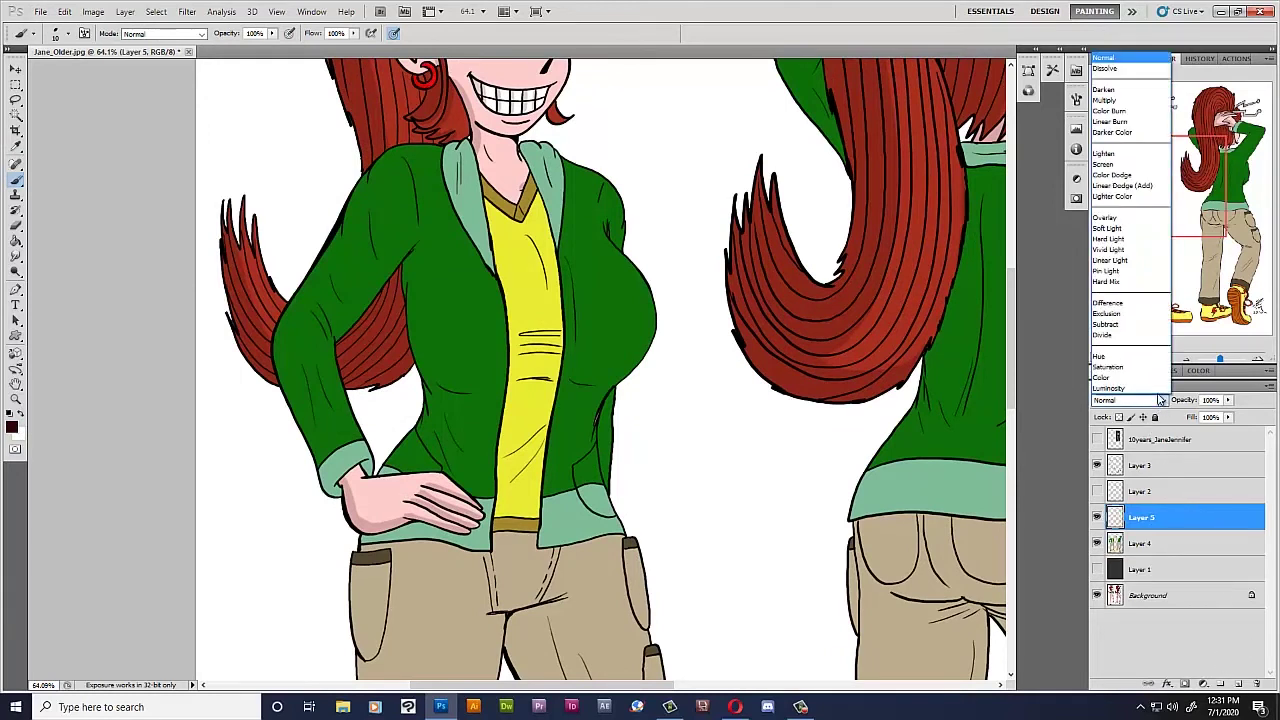
left_click(1104, 100)
left_click(1228, 400)
left_click_drag(1238, 416, 1176, 435)
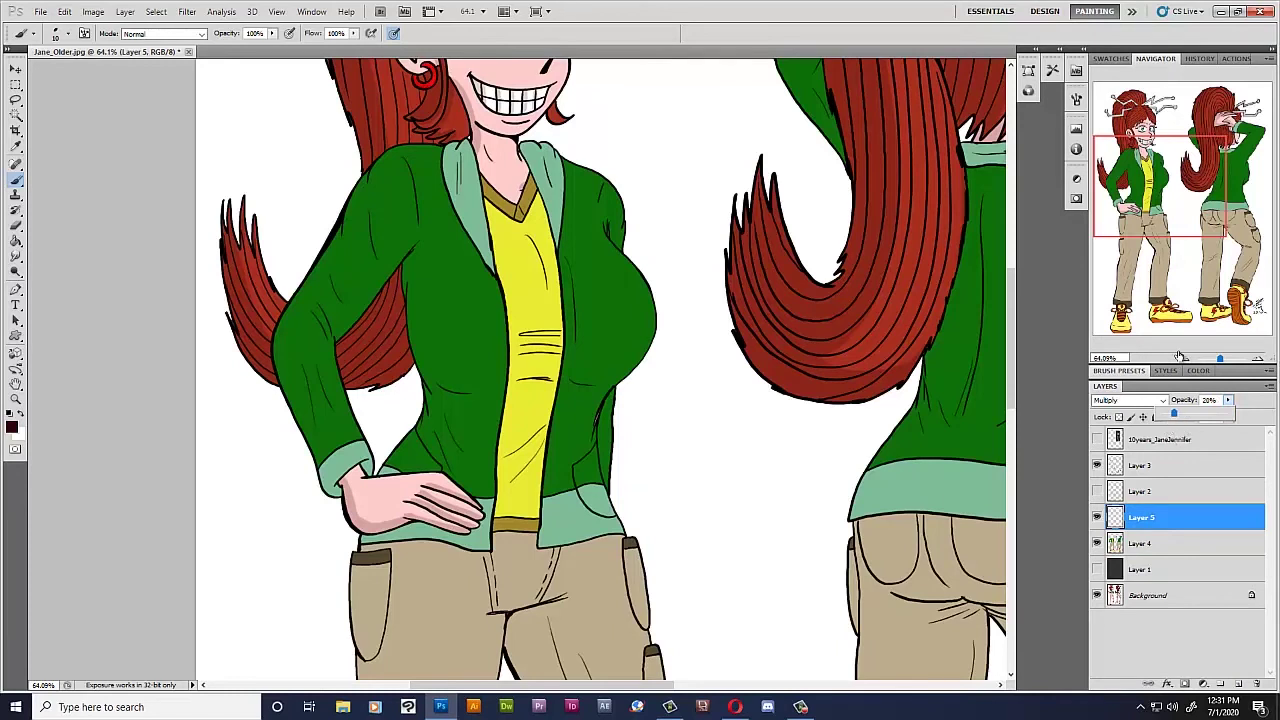
left_click(42, 168)
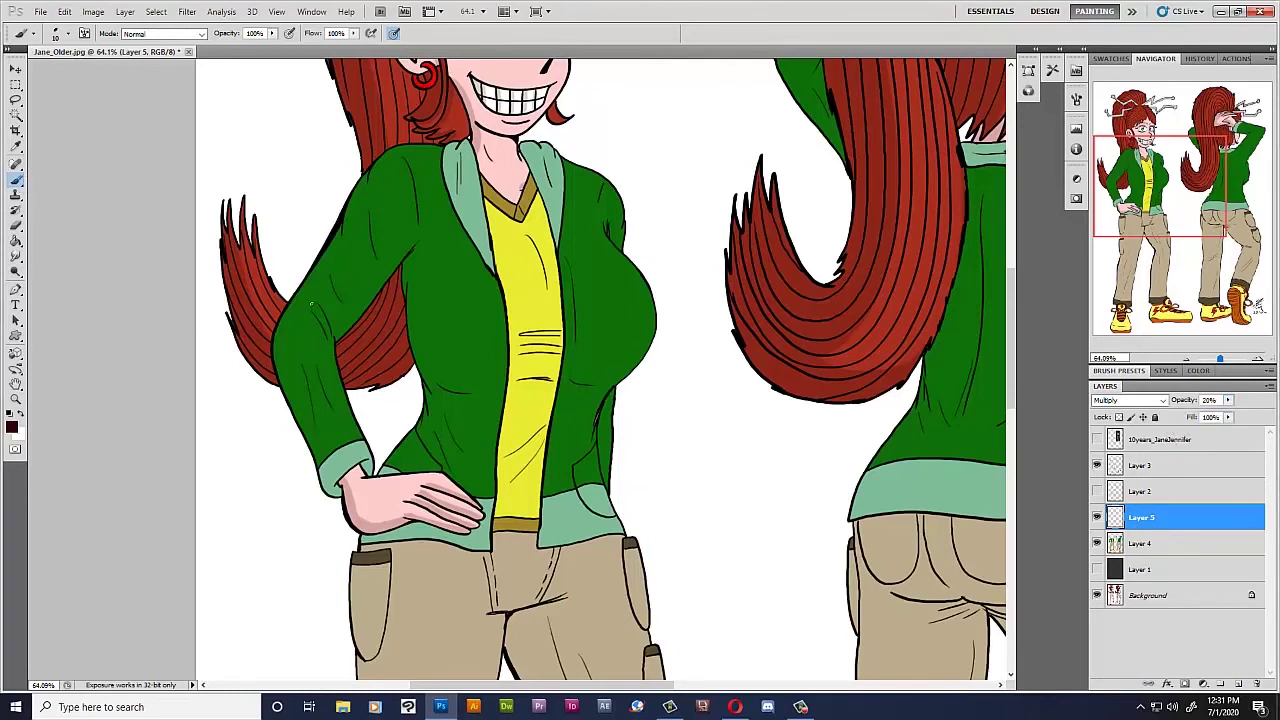
Zoom in and brush the first shading stroke along the collar at the neck.
scroll(466, 153, "up", 1)
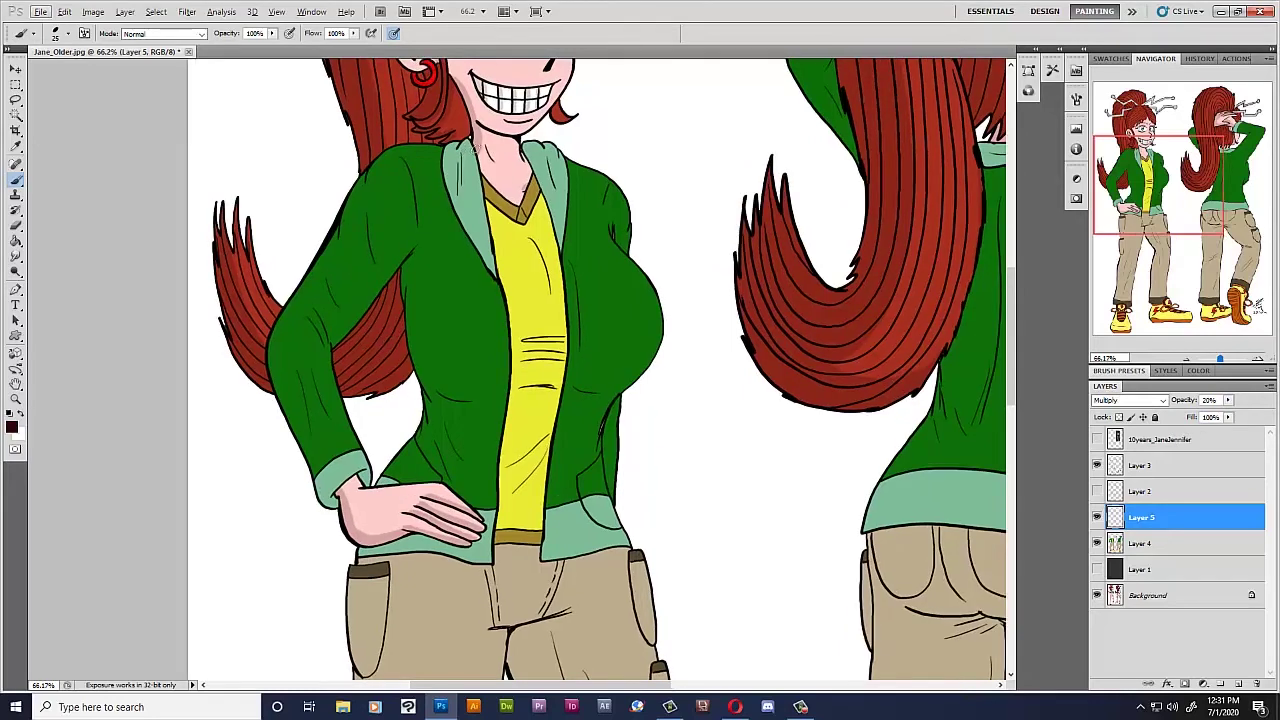
scroll(474, 162, "up", 1)
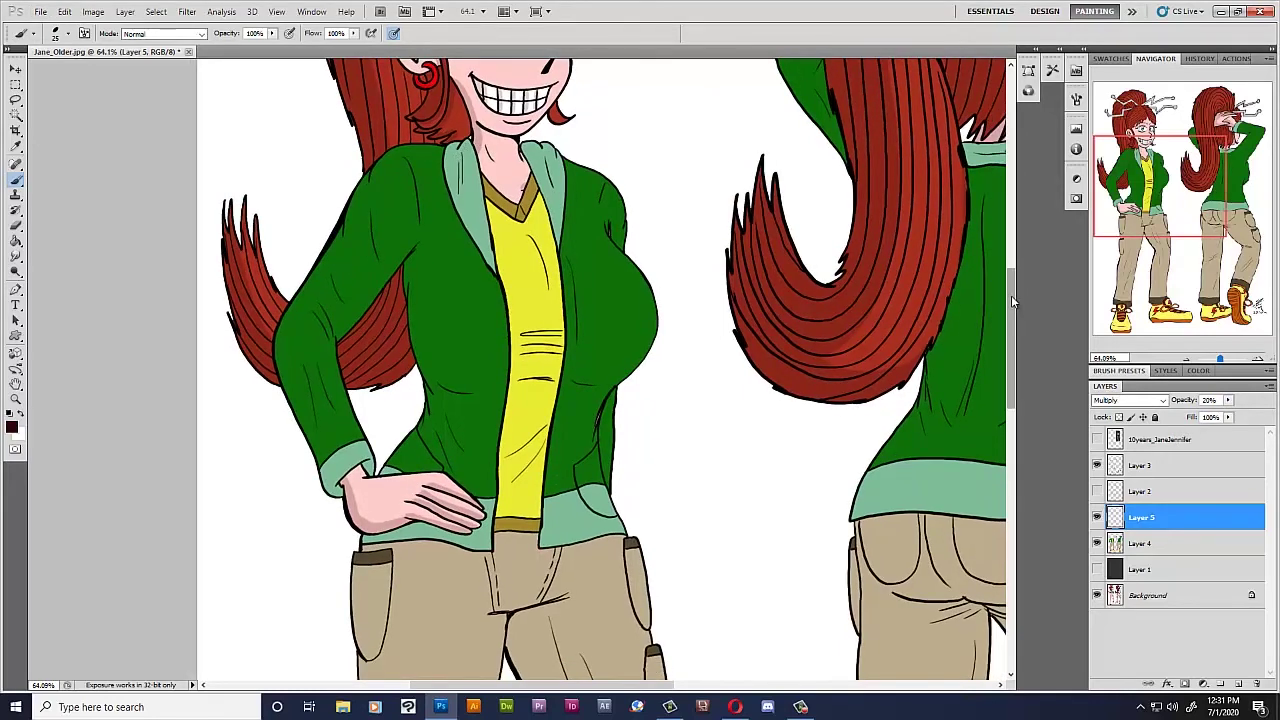
scroll(603, 240, "down", 2)
scroll(456, 177, "up", 2)
scroll(451, 205, "up", 3)
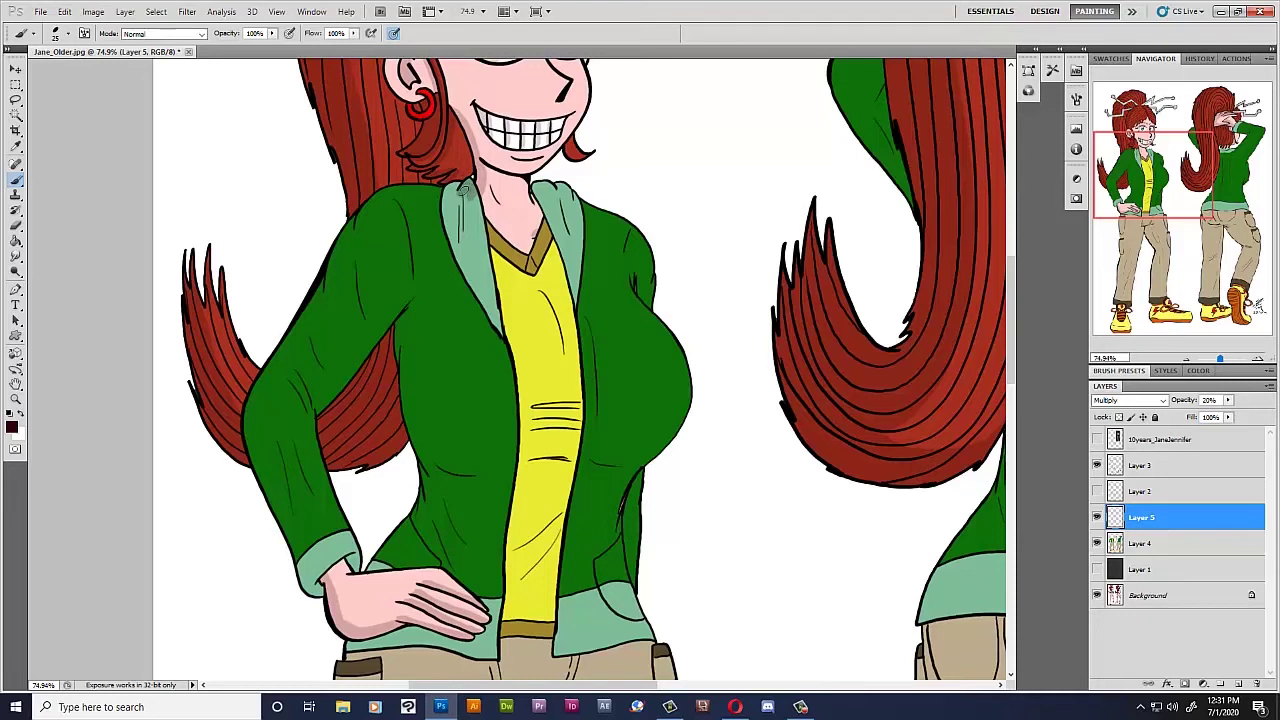
left_click_drag(455, 191, 451, 193)
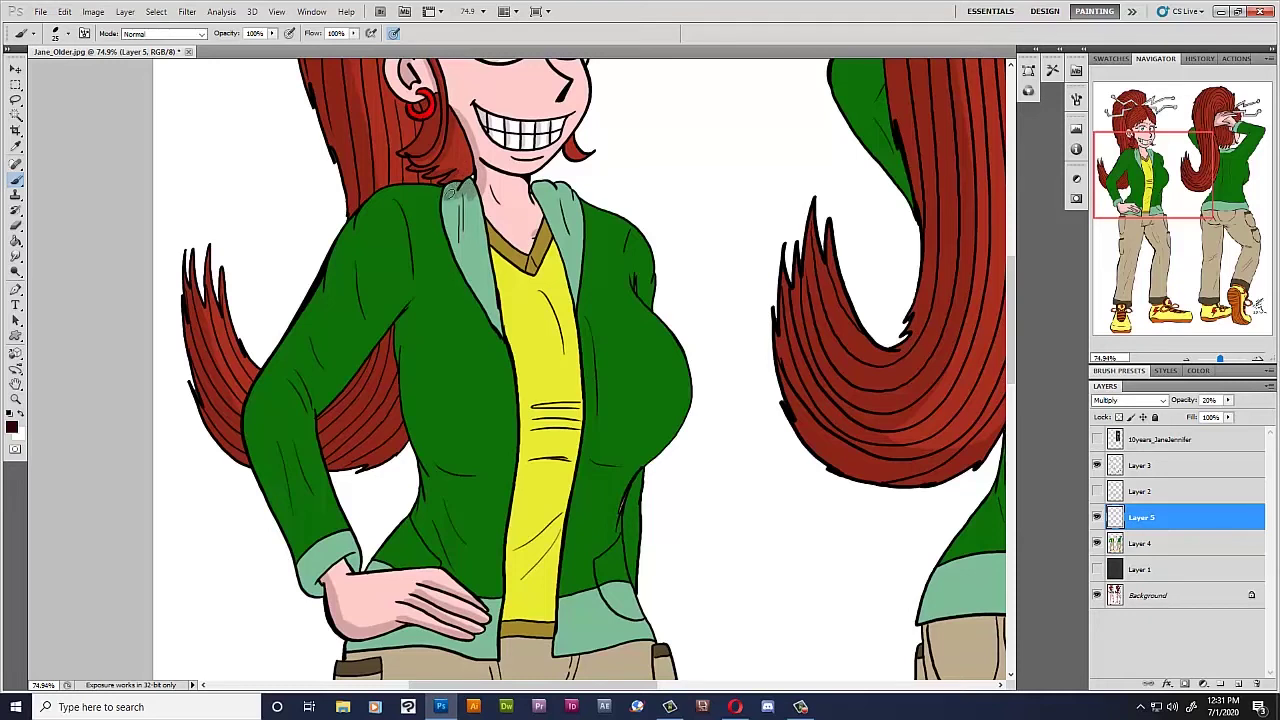
Adjust the brush and shade the jacket shoulder, the left sleeve's outer edge and the collar side.
left_click(68, 33)
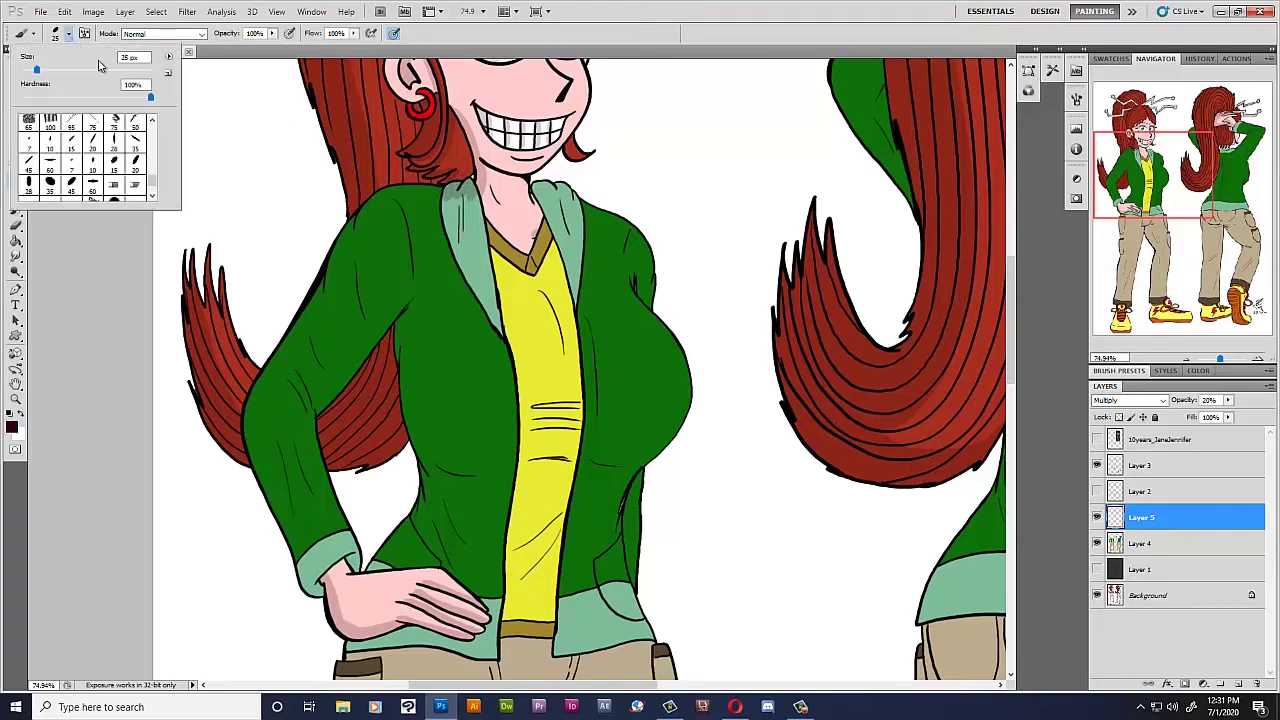
left_click(94, 266)
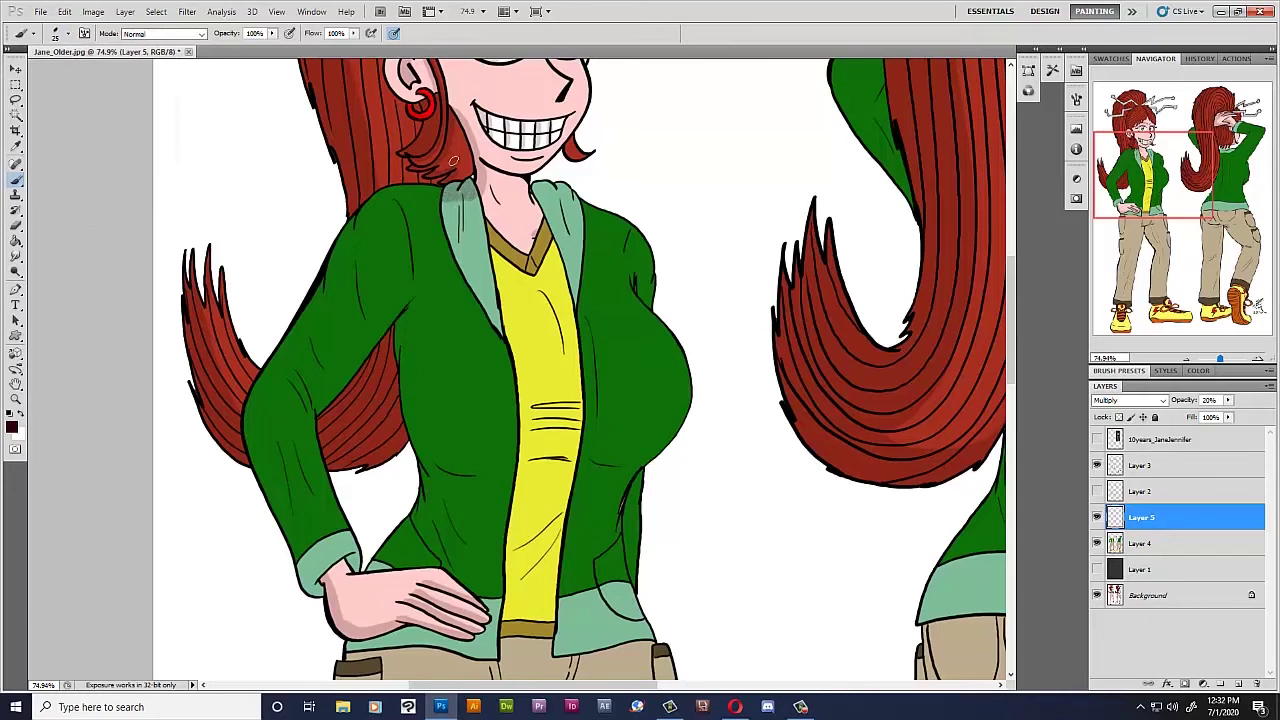
mouse_move(442, 195)
left_mouse_down()
mouse_move(276, 426)
mouse_move(319, 561)
left_mouse_up()
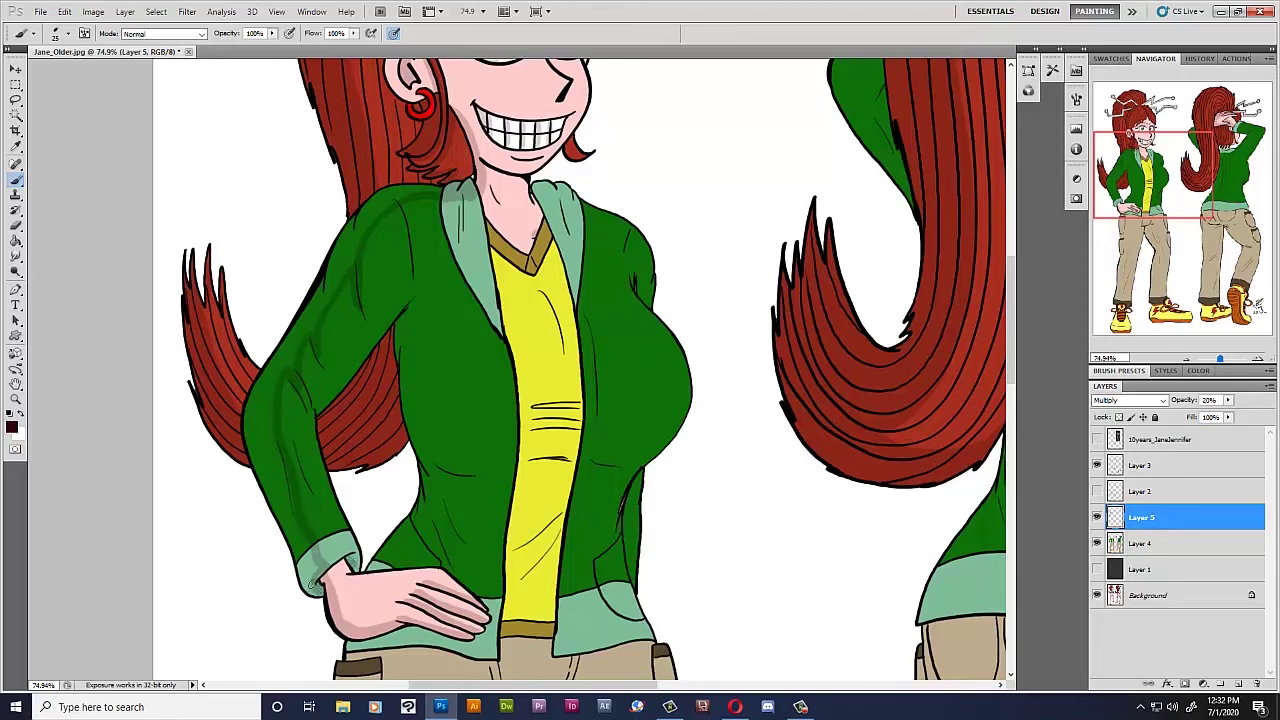
left_click_drag(314, 588, 248, 430)
left_click_drag(282, 486, 257, 420)
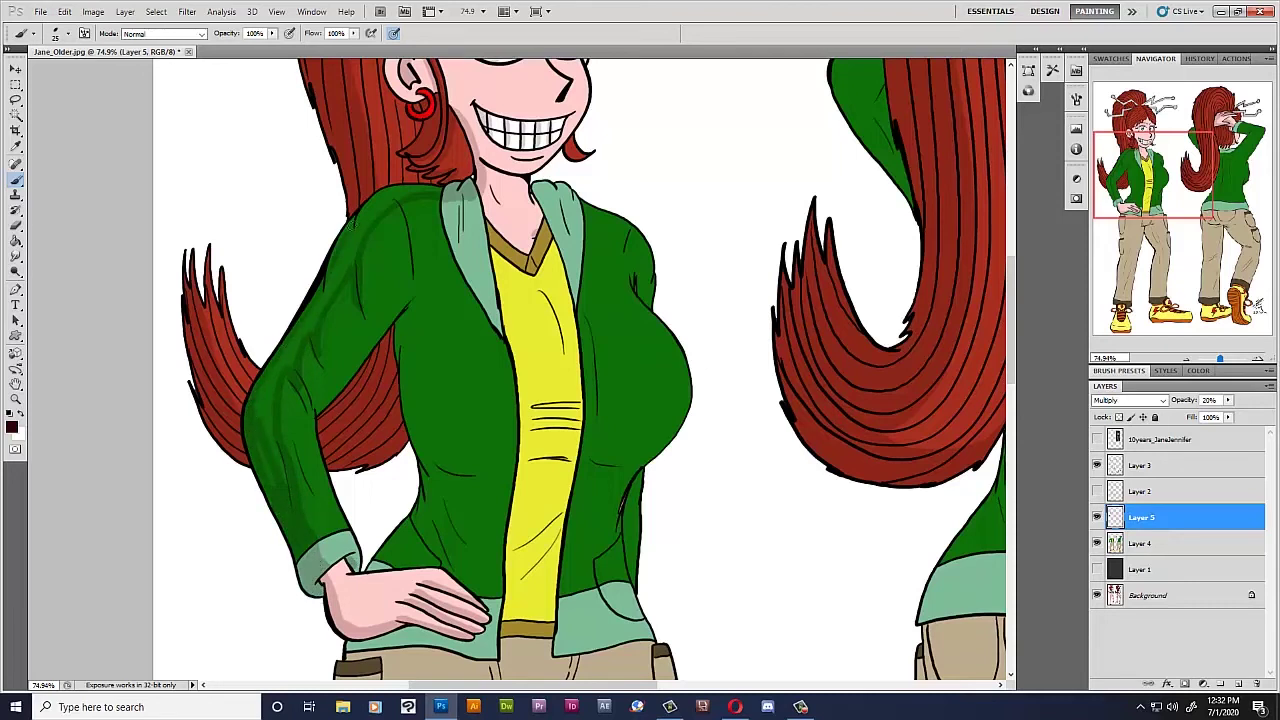
left_click_drag(393, 191, 433, 188)
left_click_drag(375, 205, 341, 232)
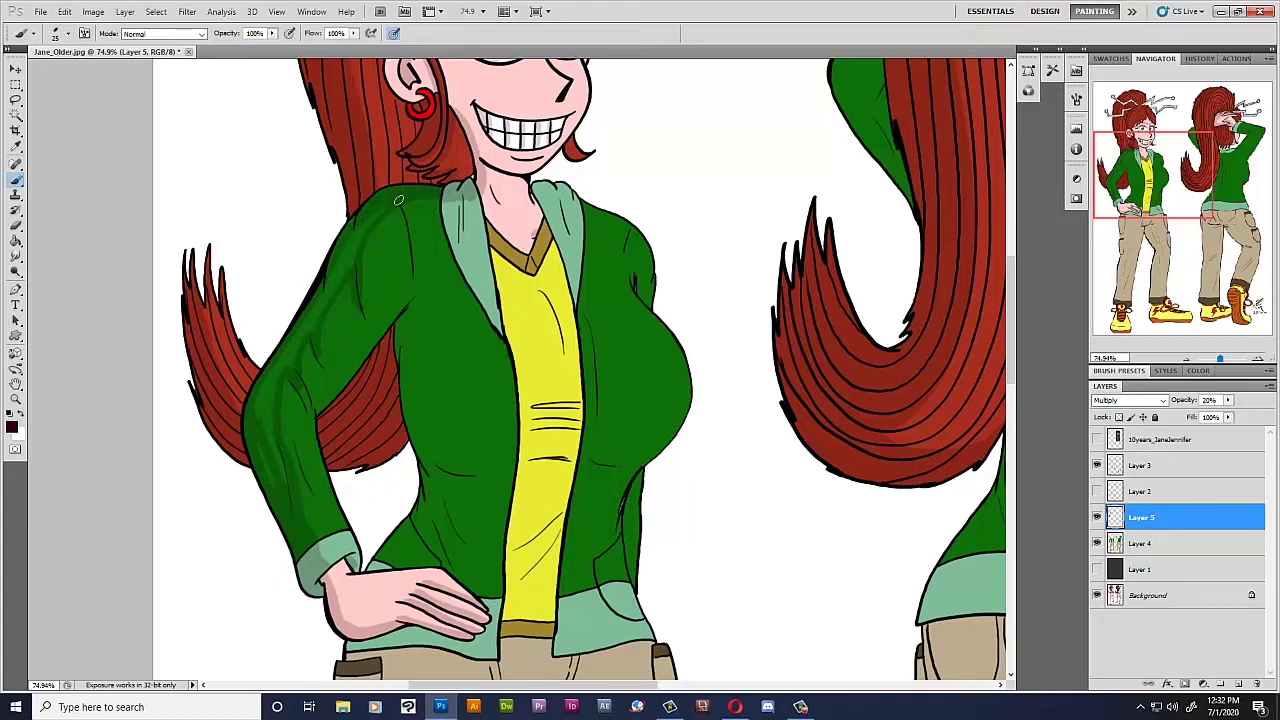
Shade the inner arm, jacket side, lower front and left lapel, plus the middle shoe's sole.
left_click_drag(312, 324, 262, 425)
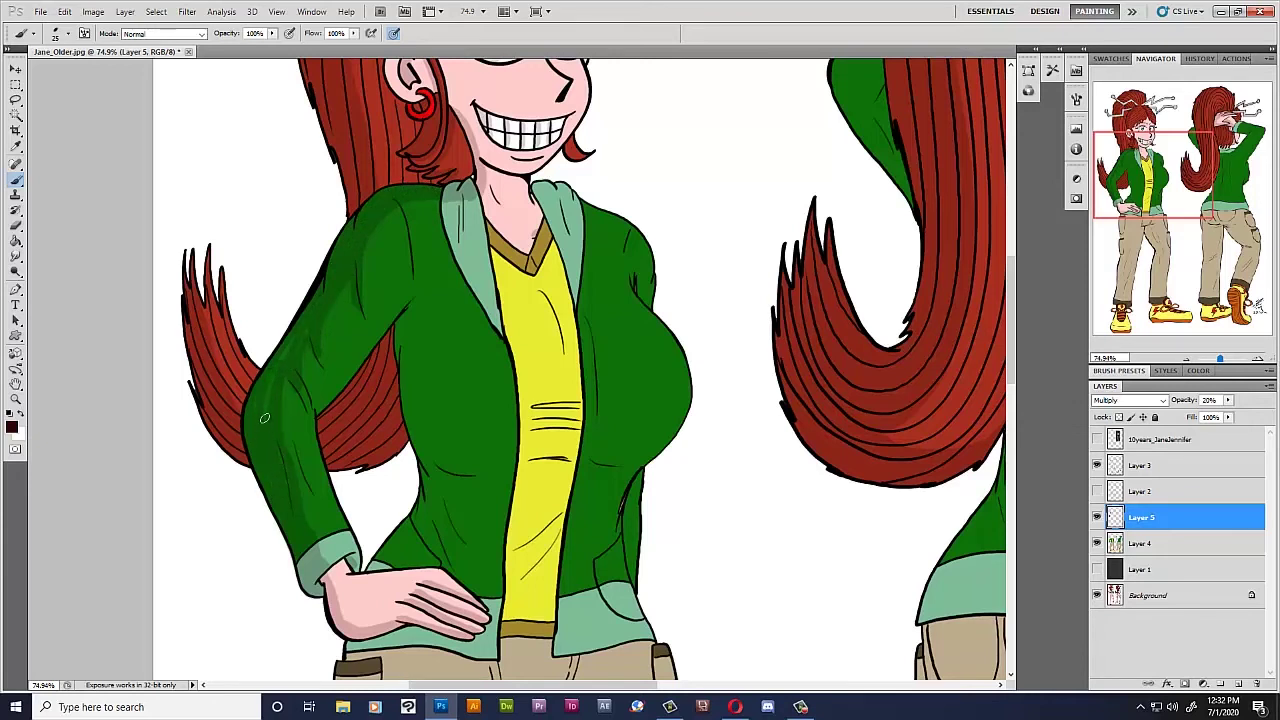
mouse_move(412, 300)
left_mouse_down()
mouse_move(427, 437)
mouse_move(413, 334)
left_mouse_up()
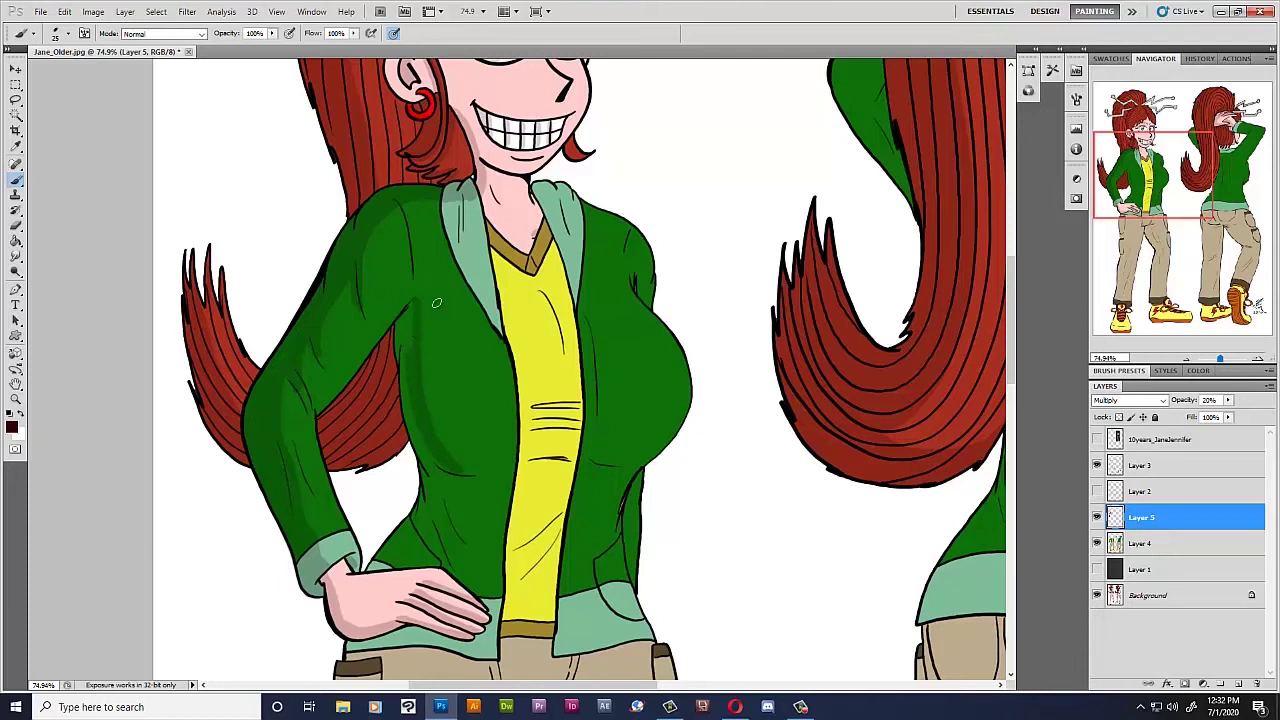
left_click_drag(404, 308, 406, 347)
left_click_drag(405, 375, 417, 412)
left_click_drag(439, 466, 439, 543)
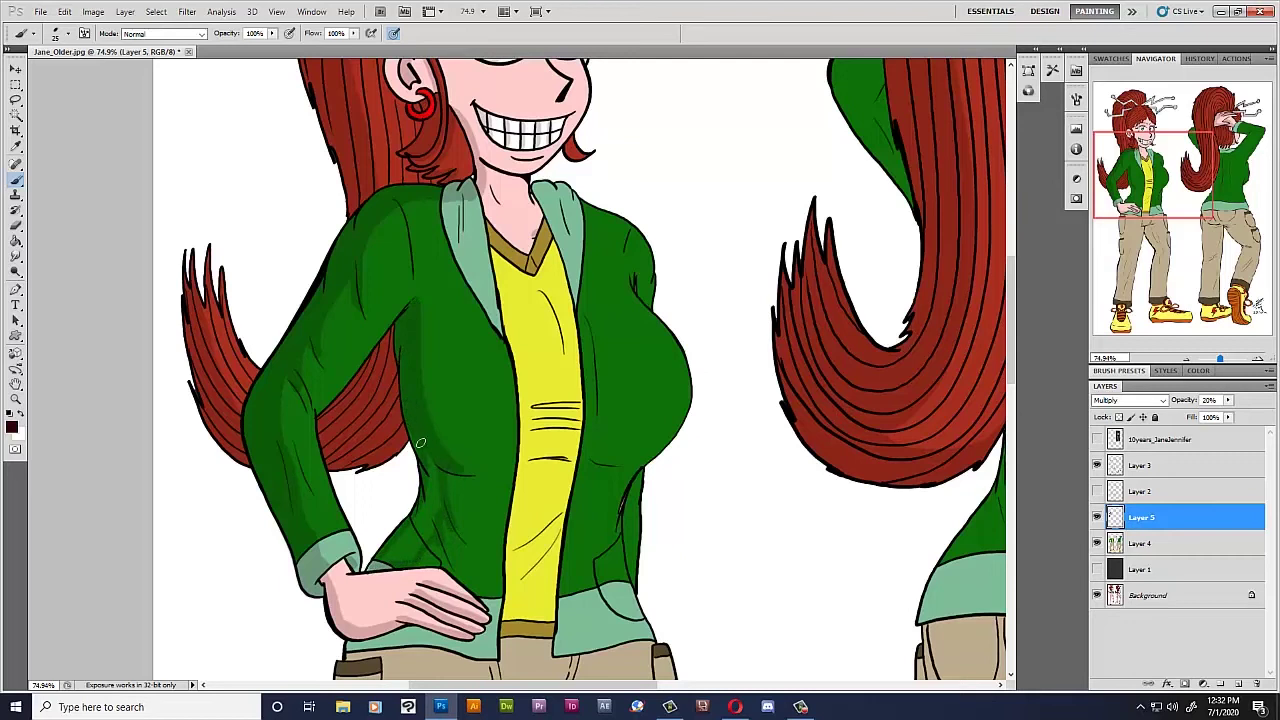
left_click_drag(425, 505, 431, 472)
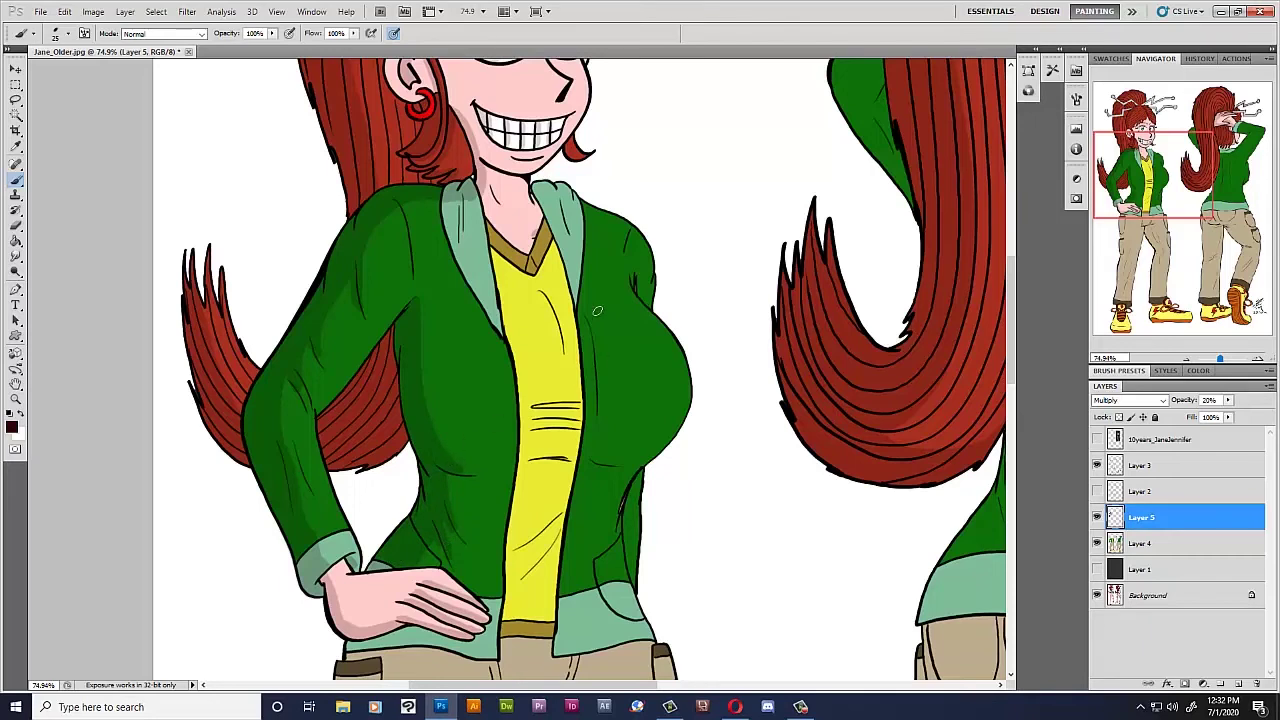
left_click_drag(455, 200, 450, 228)
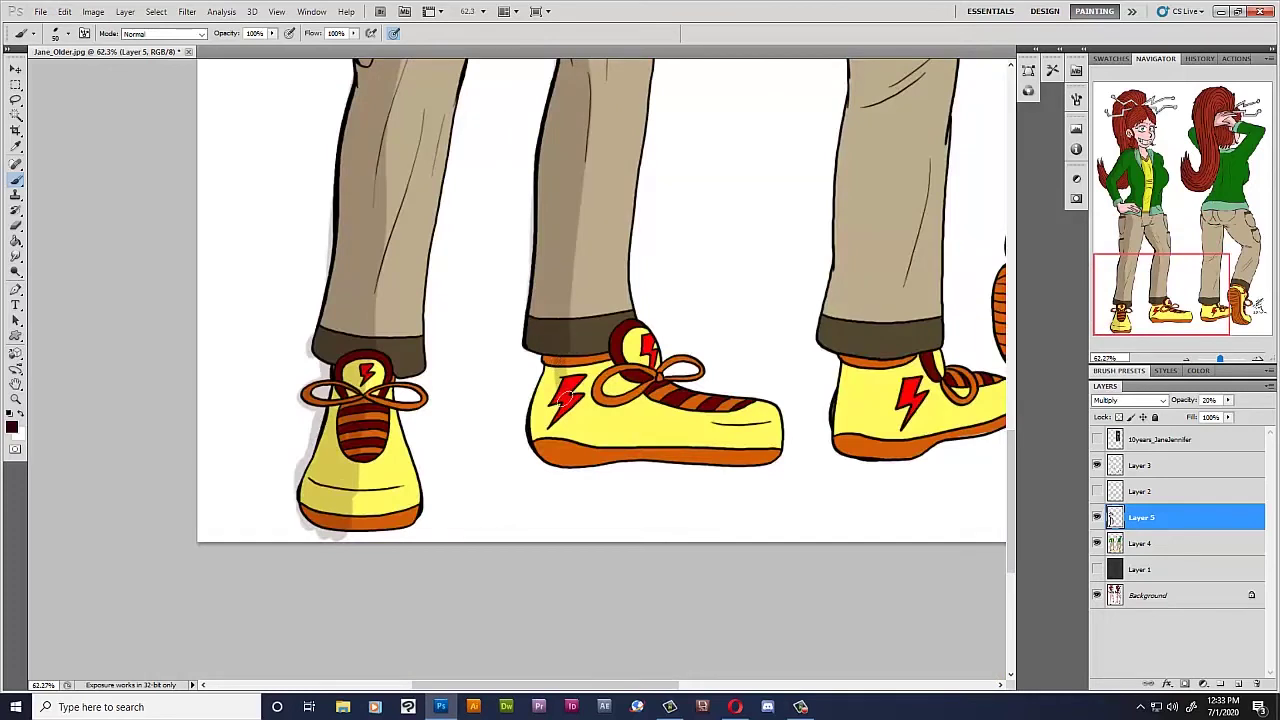
left_click_drag(555, 362, 775, 462)
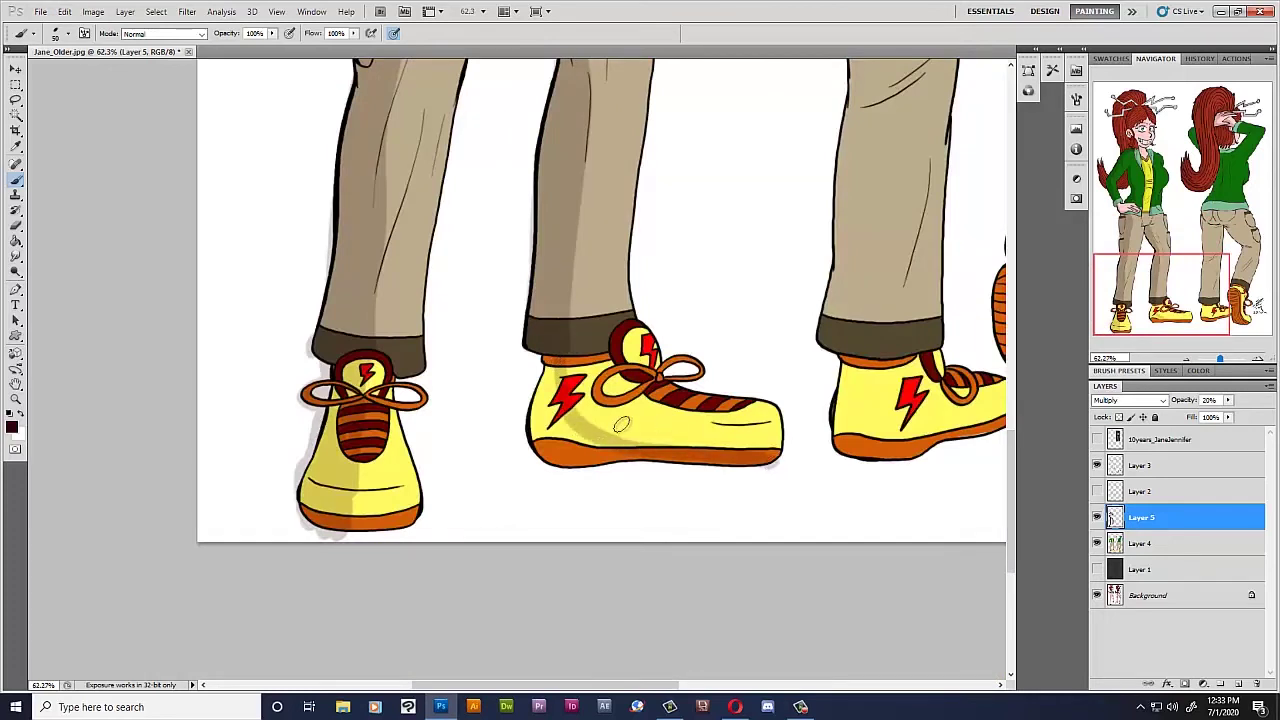
Grey-shade the middle sneaker's left side, toe and sole, then fit the sheet and show Layer 1.
left_click_drag(528, 356, 500, 472)
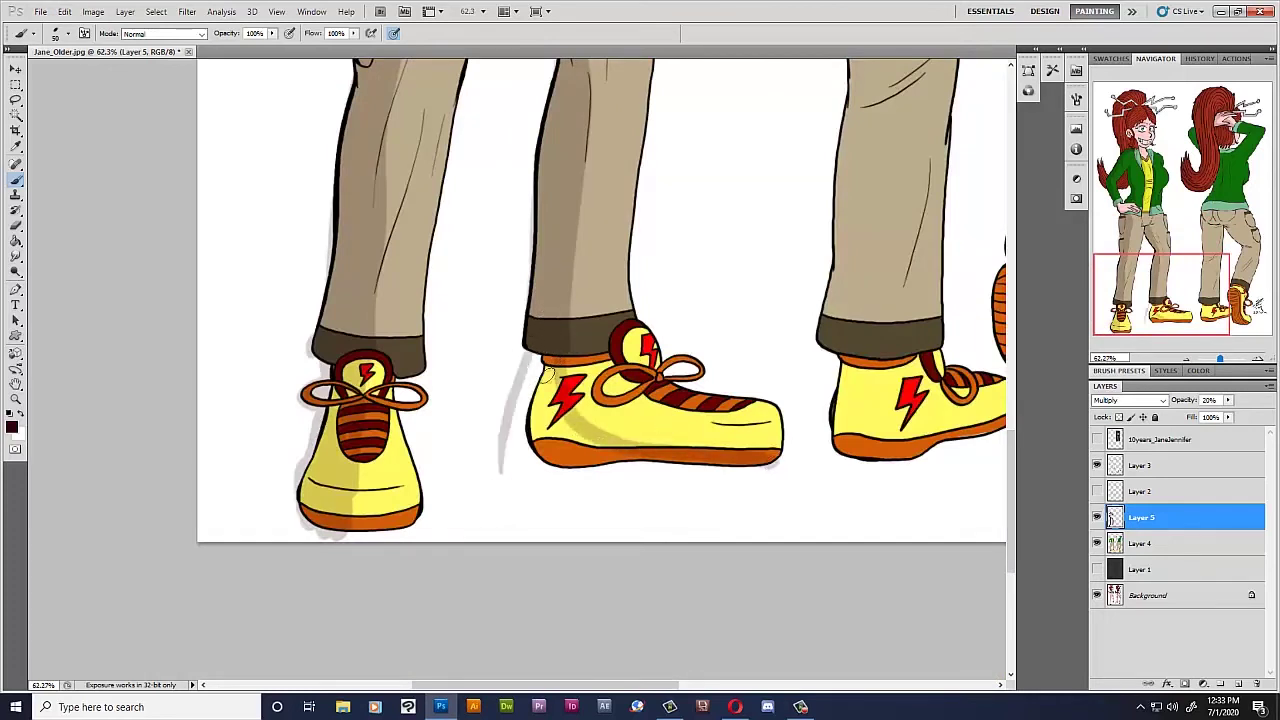
left_click_drag(546, 358, 540, 430)
left_click_drag(548, 378, 572, 447)
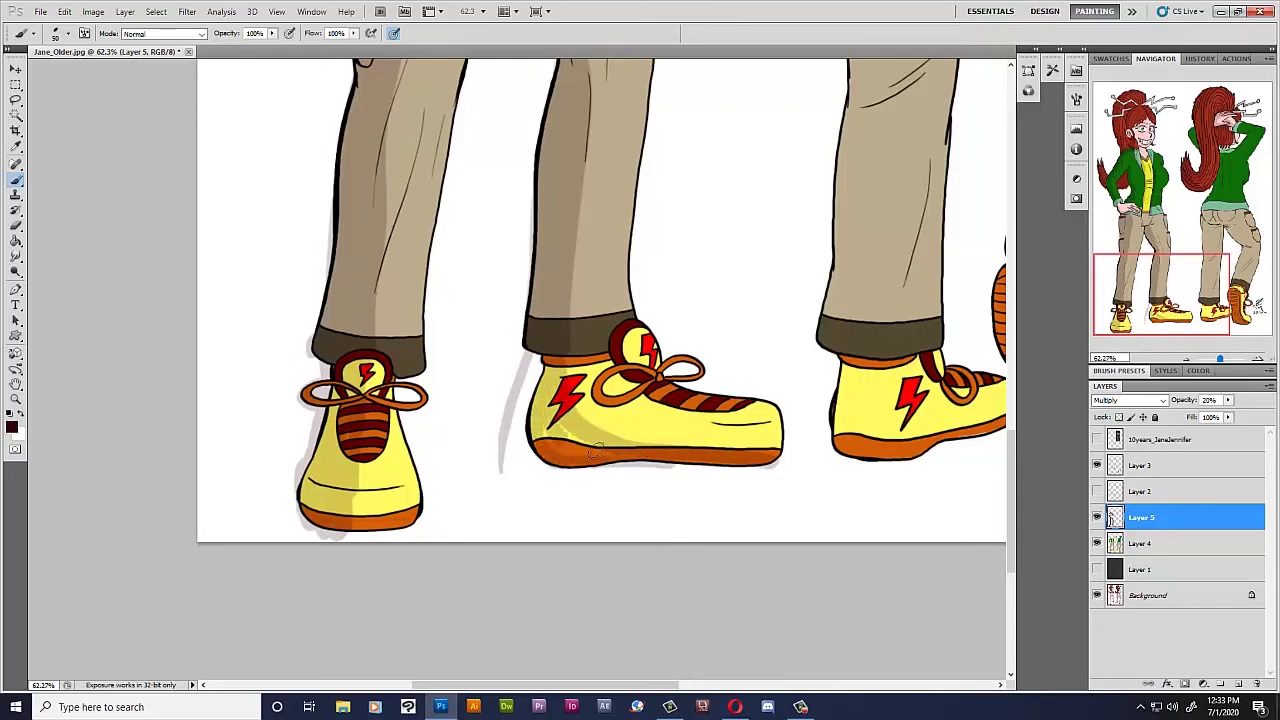
mouse_move(480, 300)
left_mouse_down()
mouse_move(454, 355)
mouse_move(527, 499)
left_mouse_up()
left_click_drag(633, 456, 600, 455)
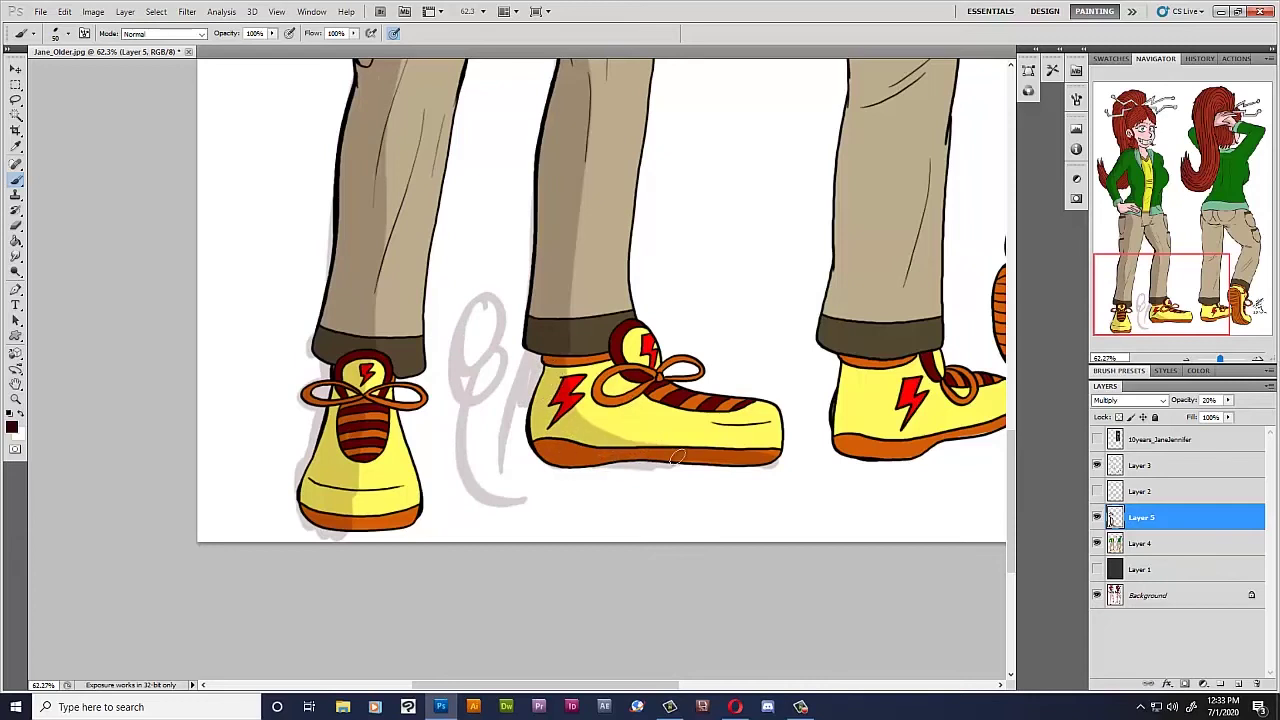
key("ctrl+0")
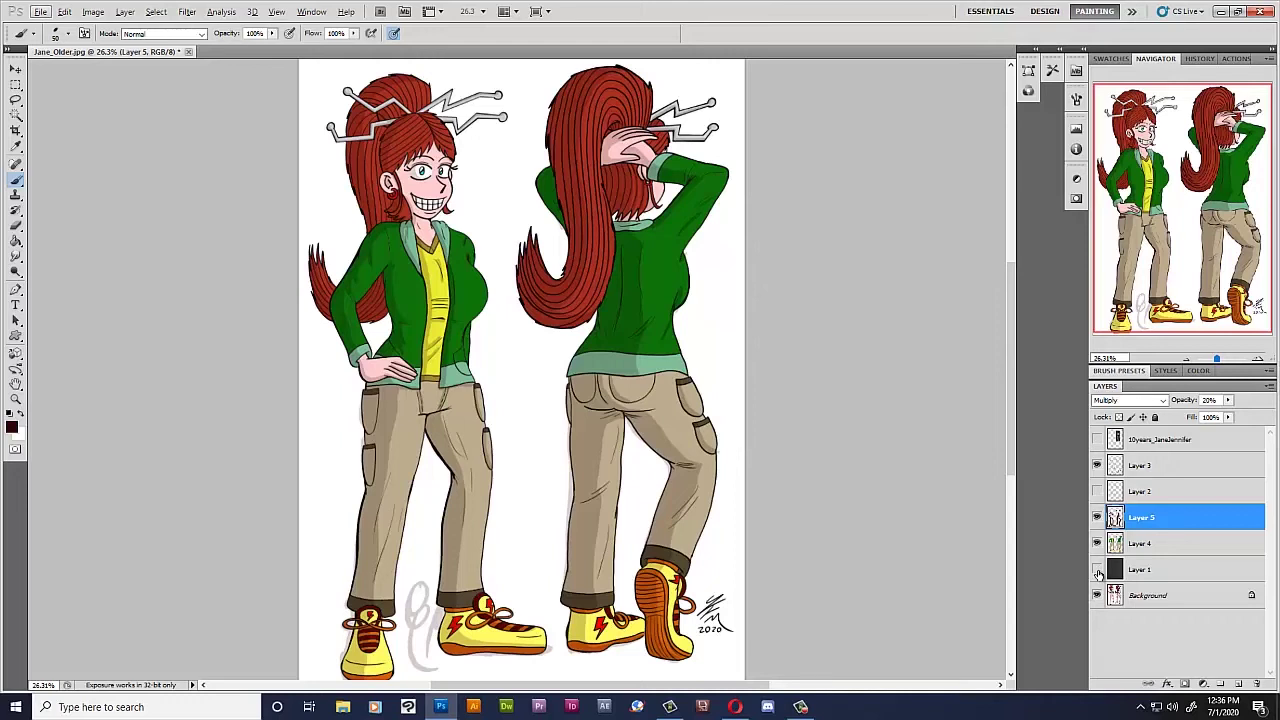
left_click(1097, 569)
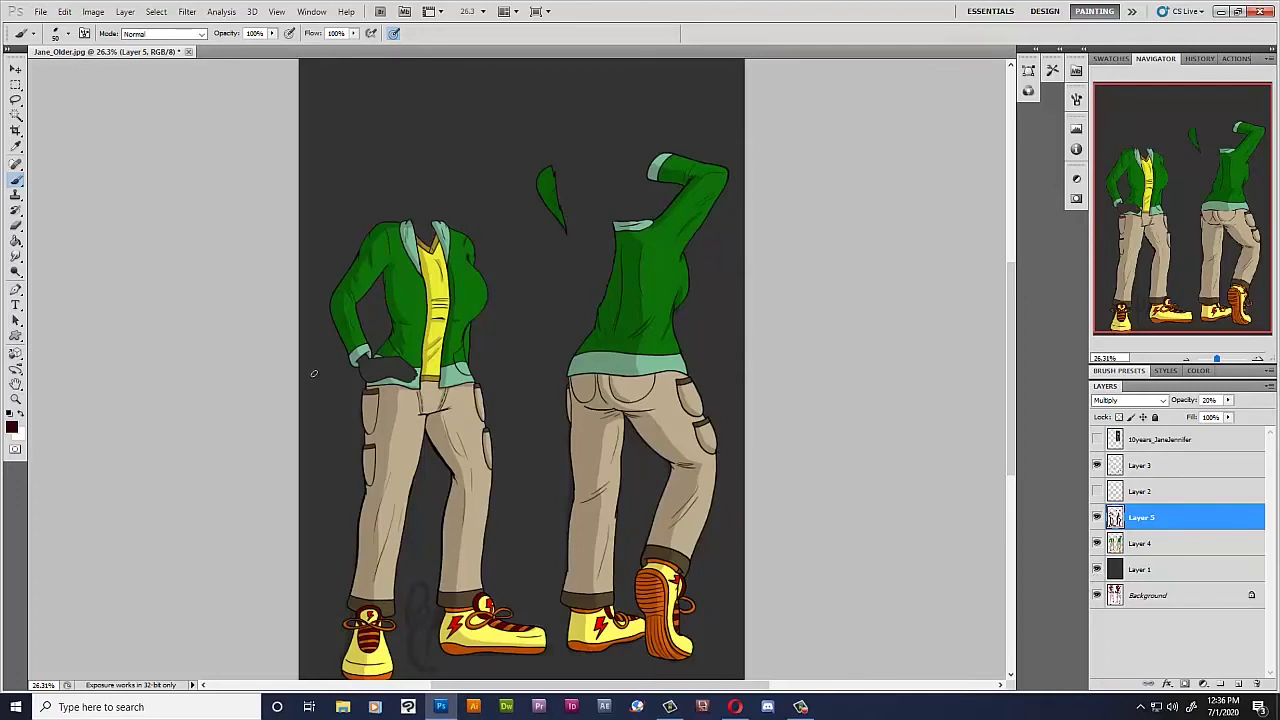
Choose the Magic Wand, make Layer 3 active and turn off Sample All Layers.
scroll(446, 449, "up", 1)
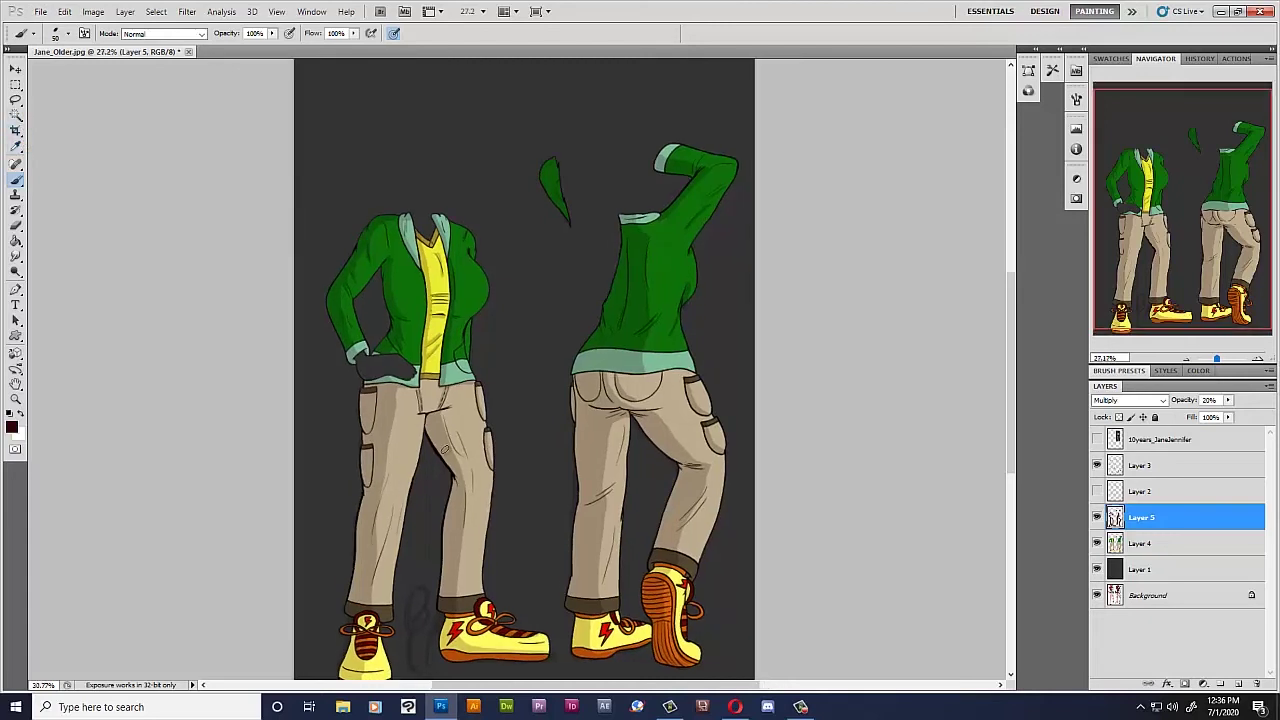
left_click(15, 115)
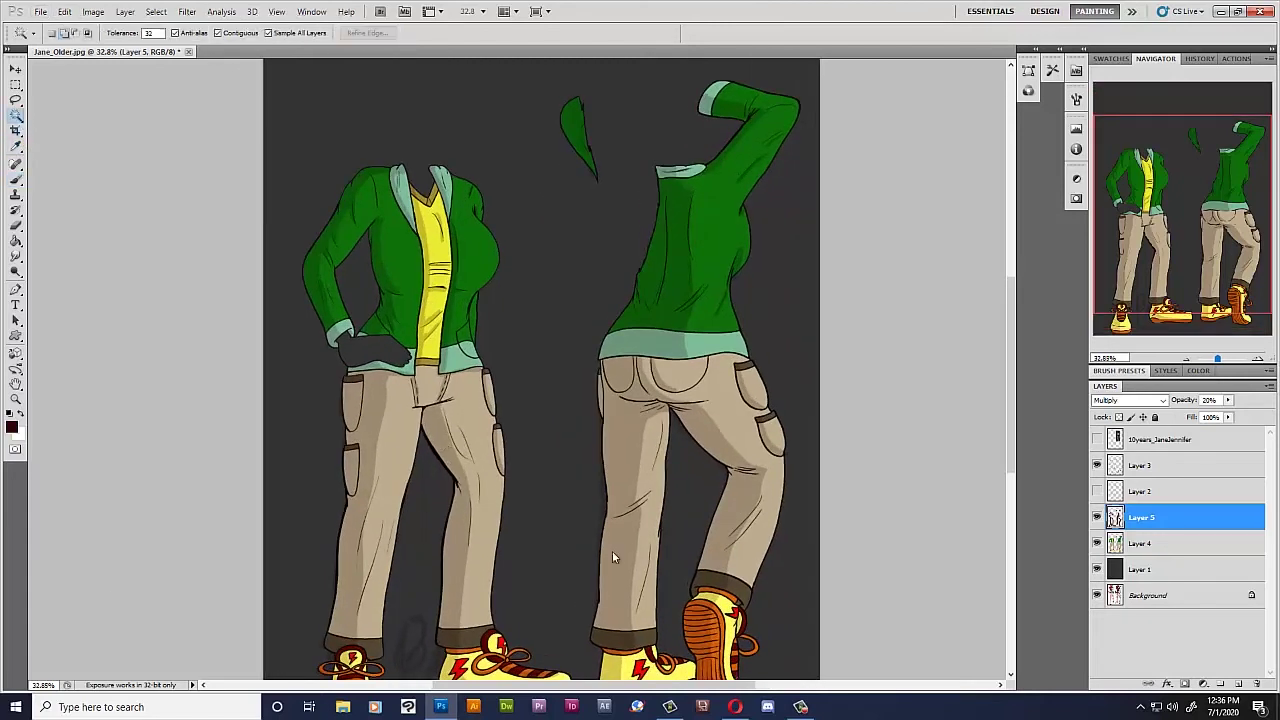
left_click(1163, 470)
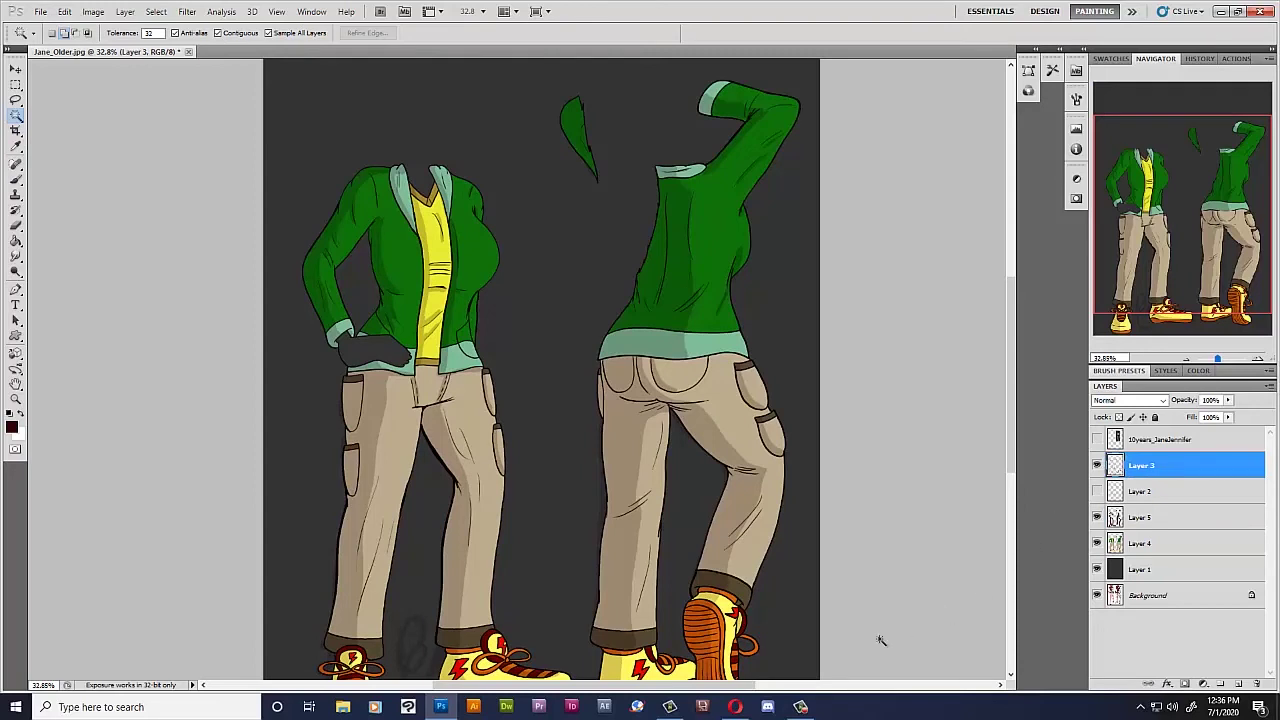
left_click(276, 36)
scroll(563, 430, "down", 1)
scroll(563, 430, "down", 1)
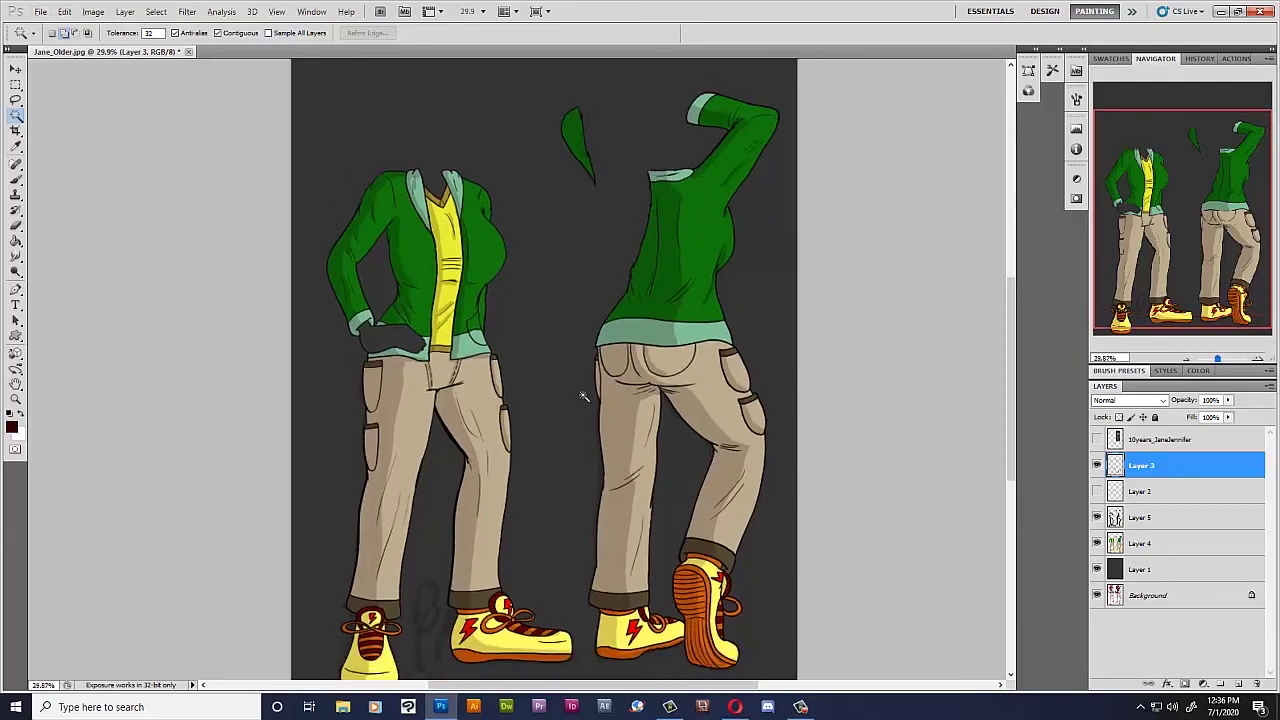
scroll(585, 397, "down", 1)
scroll(585, 397, "down", 1)
scroll(585, 397, "up", 1)
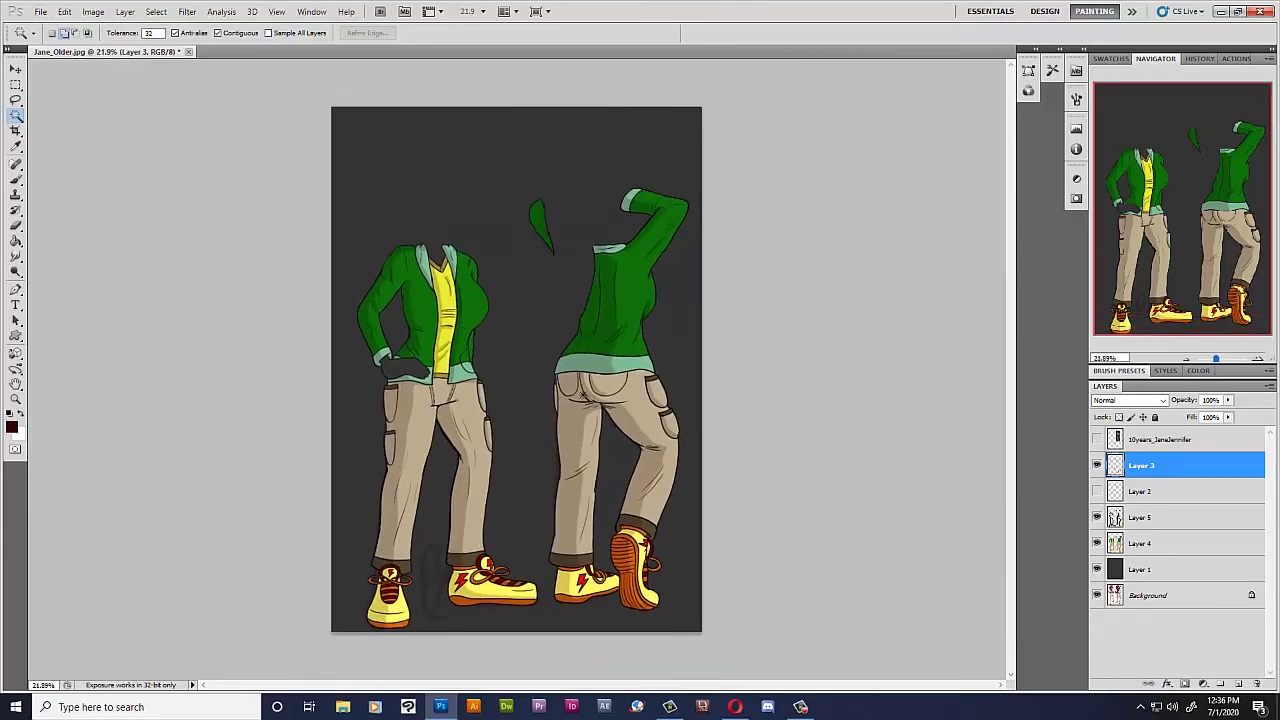
scroll(583, 396, "up", 3)
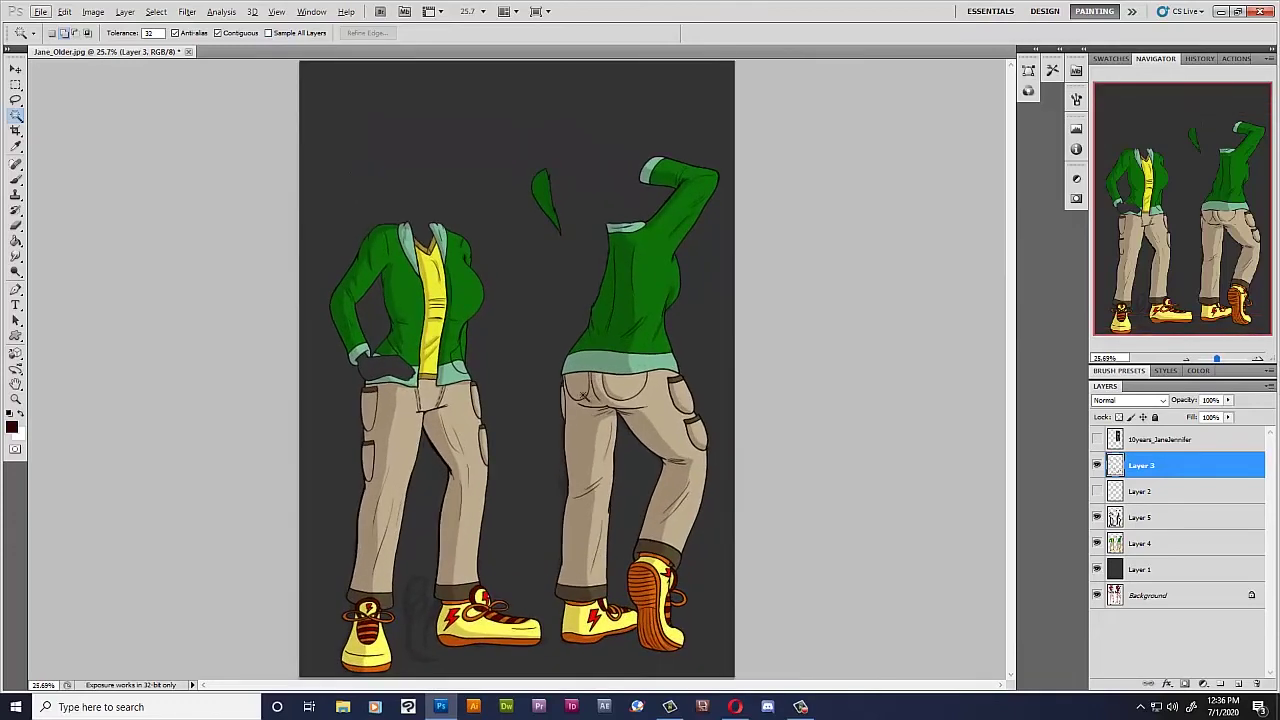
Magic Wand the dark background around the figures and remove that fill from Layer 1.
left_click(530, 289)
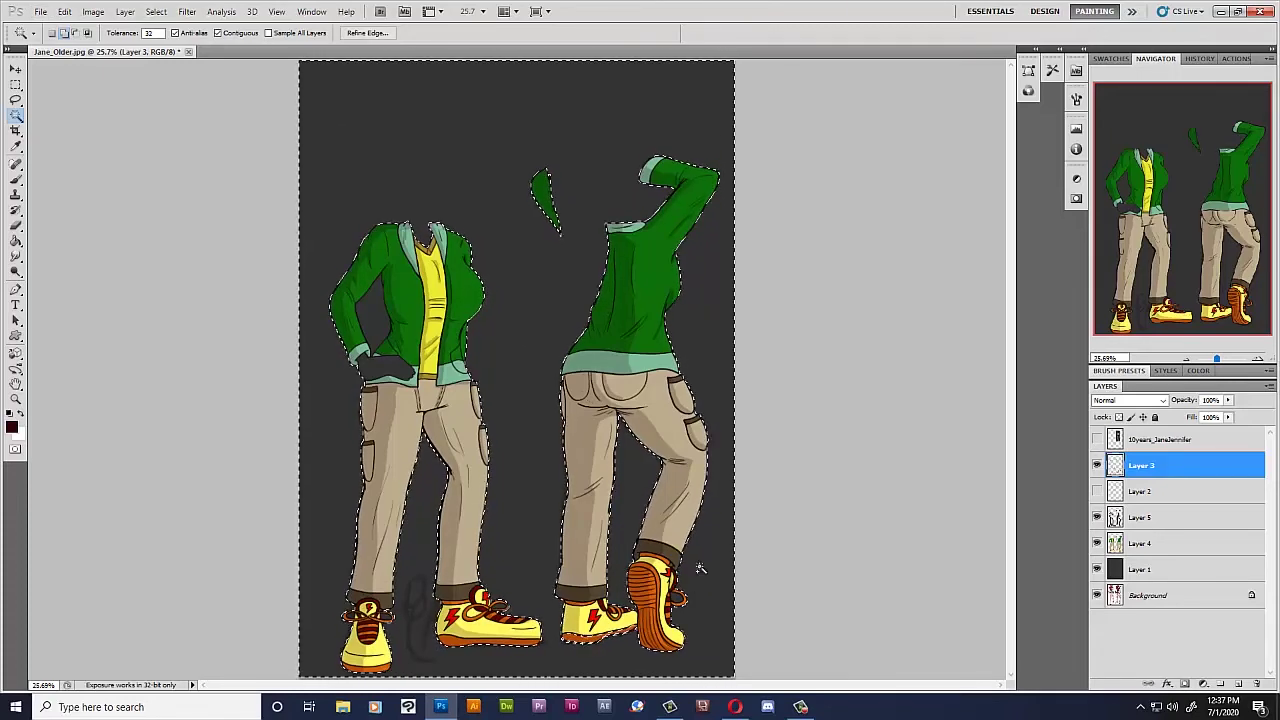
scroll(607, 569, "up", 2)
scroll(700, 595, "up", 3)
scroll(700, 595, "up", 3)
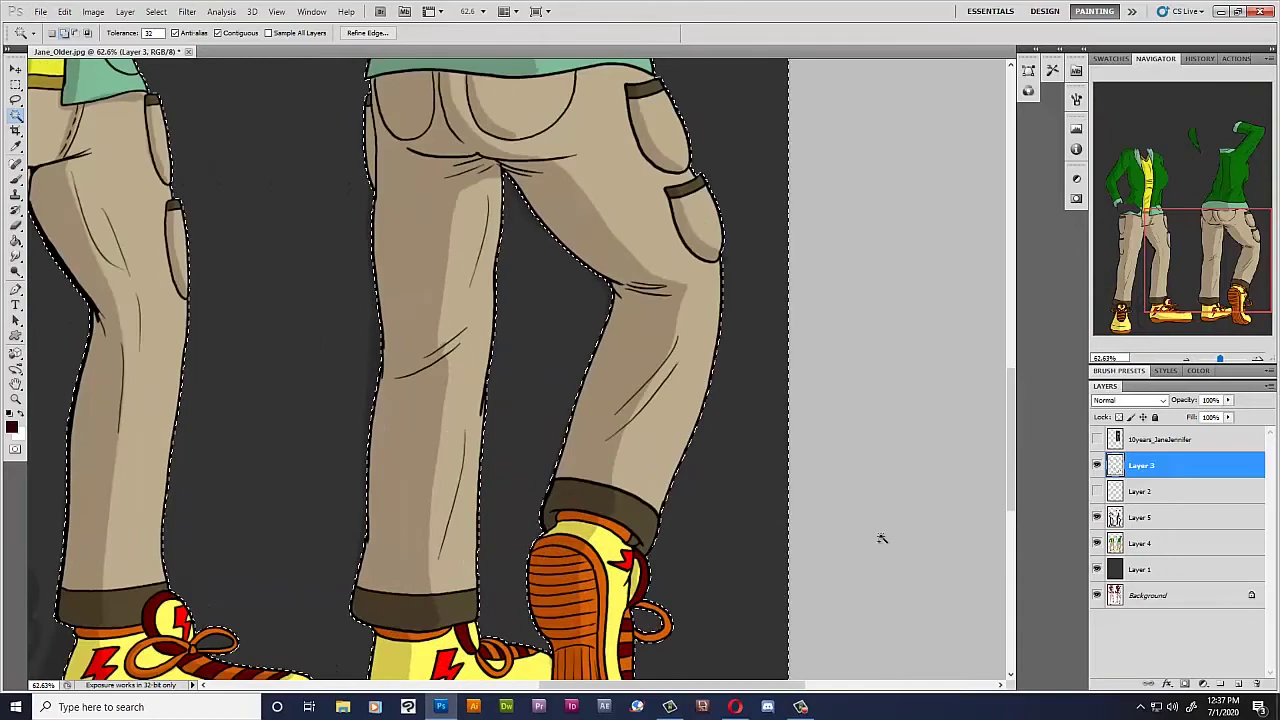
scroll(880, 537, "down", 1)
scroll(700, 640, "down", 3)
left_click_drag(700, 683, 586, 683)
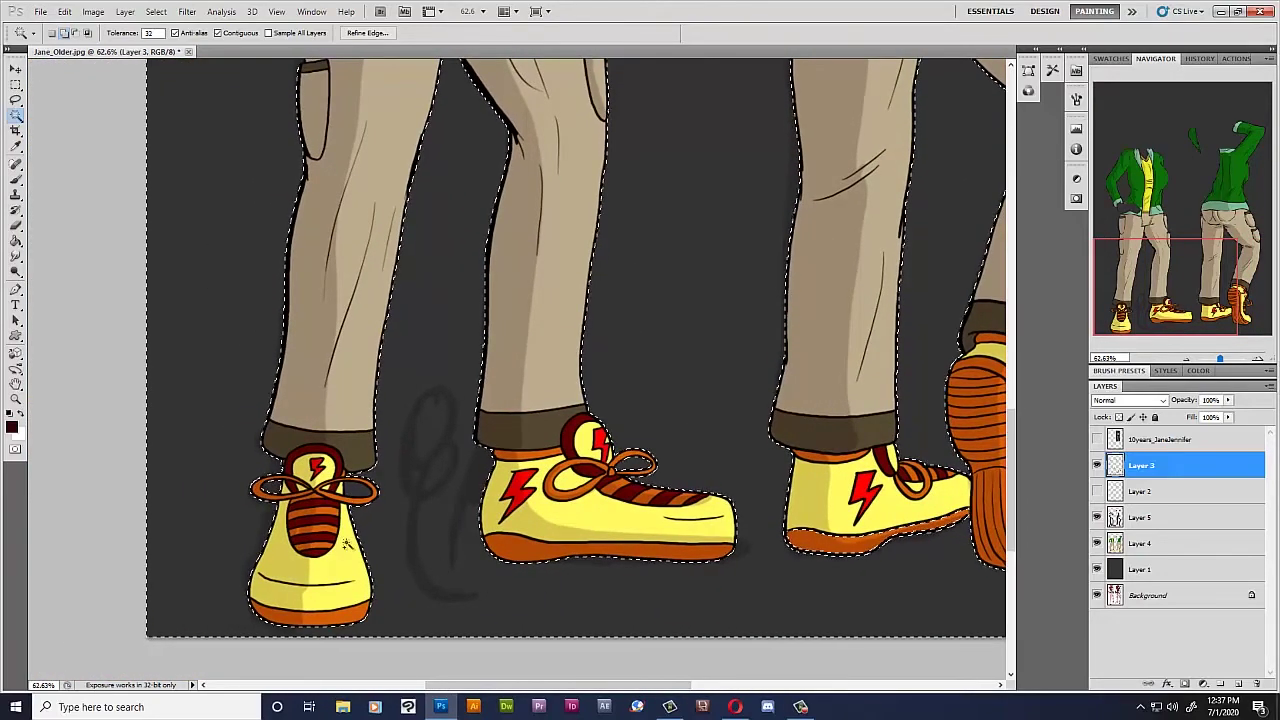
scroll(400, 565, "down", 1)
scroll(405, 570, "down", 1)
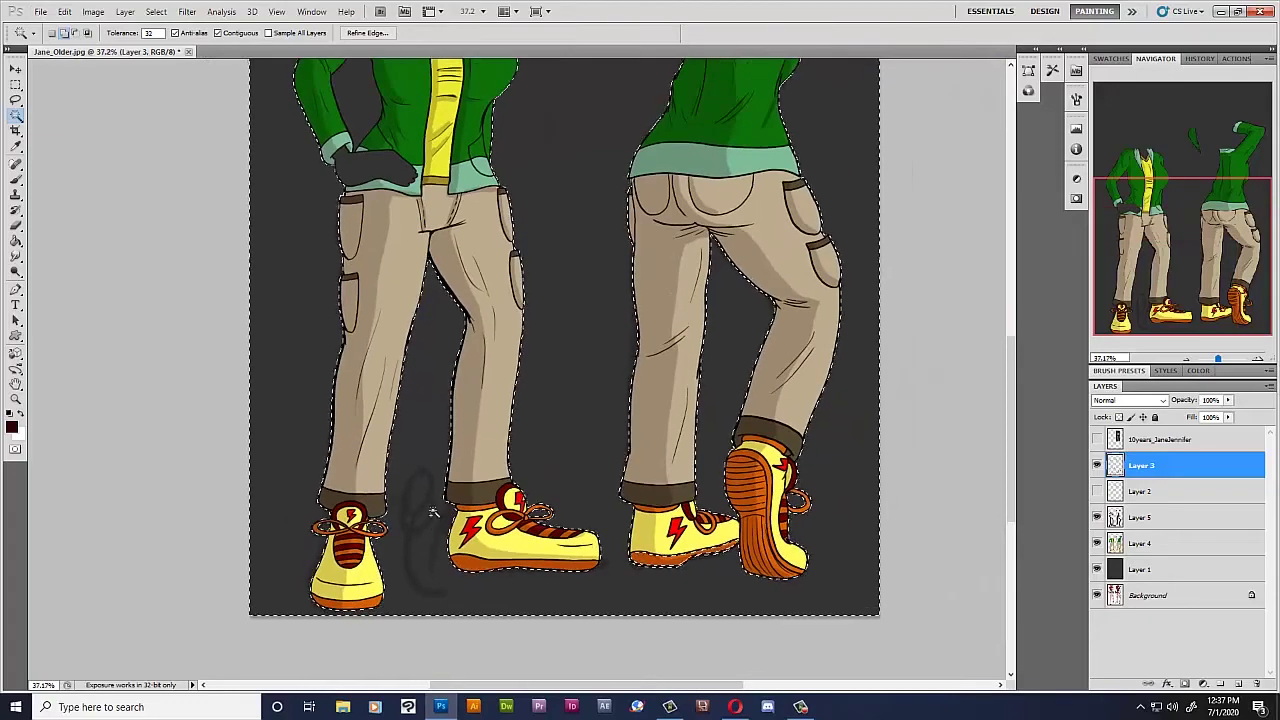
scroll(375, 157, "down", 1)
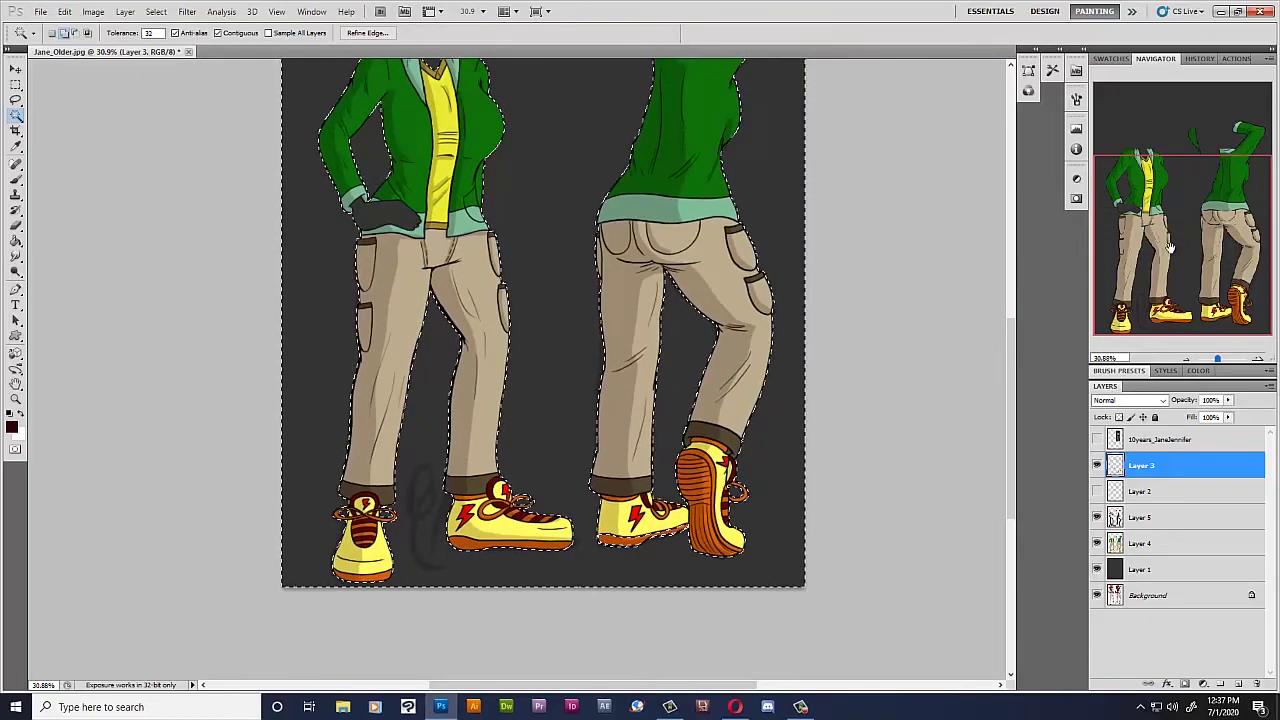
scroll(375, 157, "up", 2)
scroll(545, 330, "down", 1)
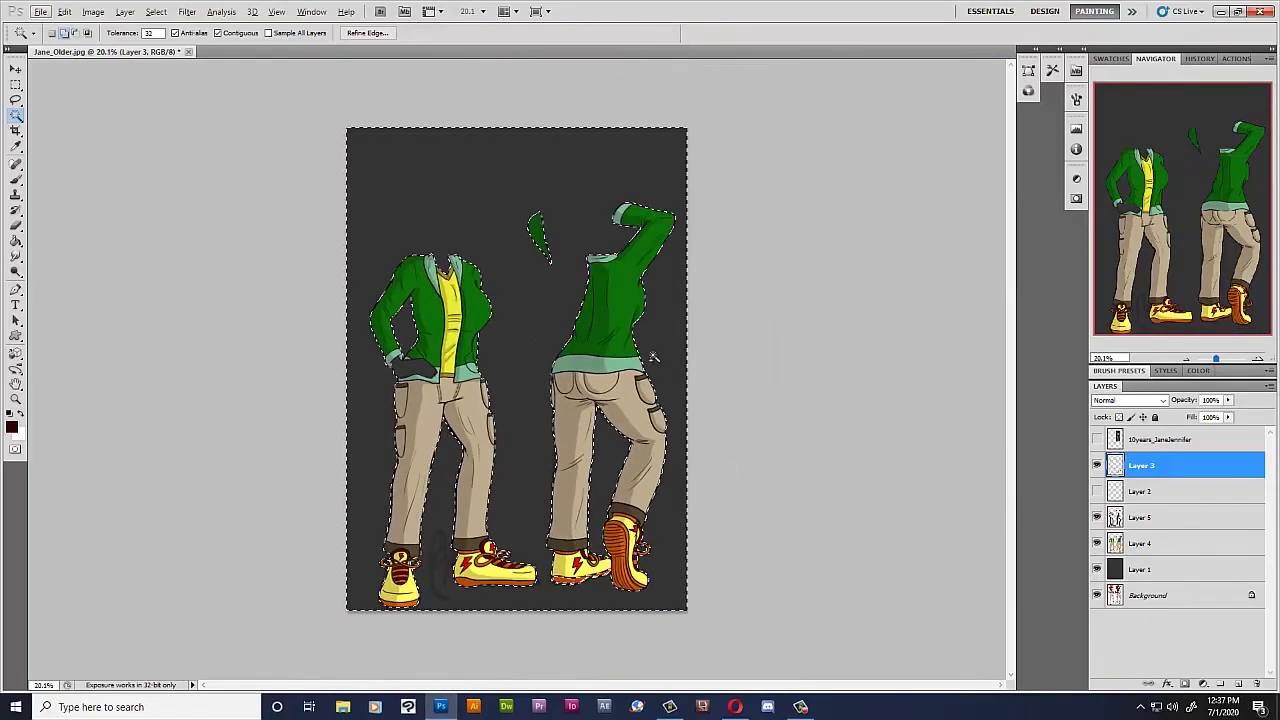
left_click(1162, 518)
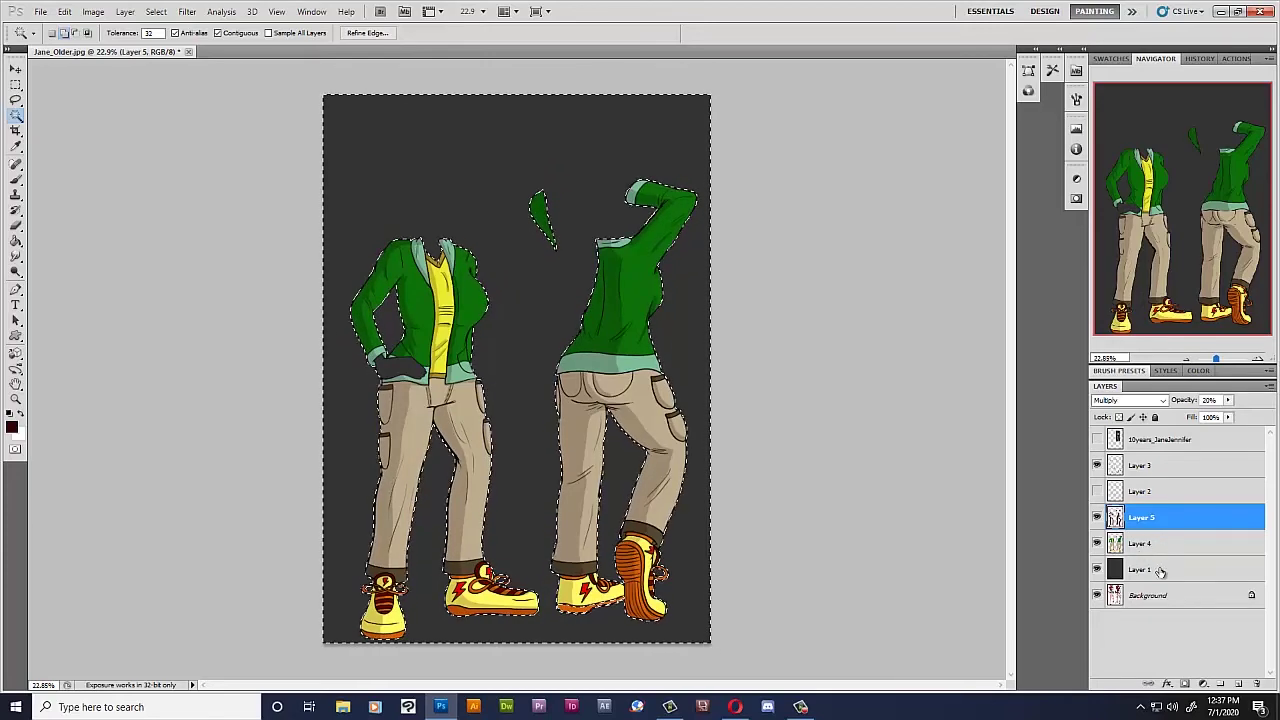
left_click(1146, 572)
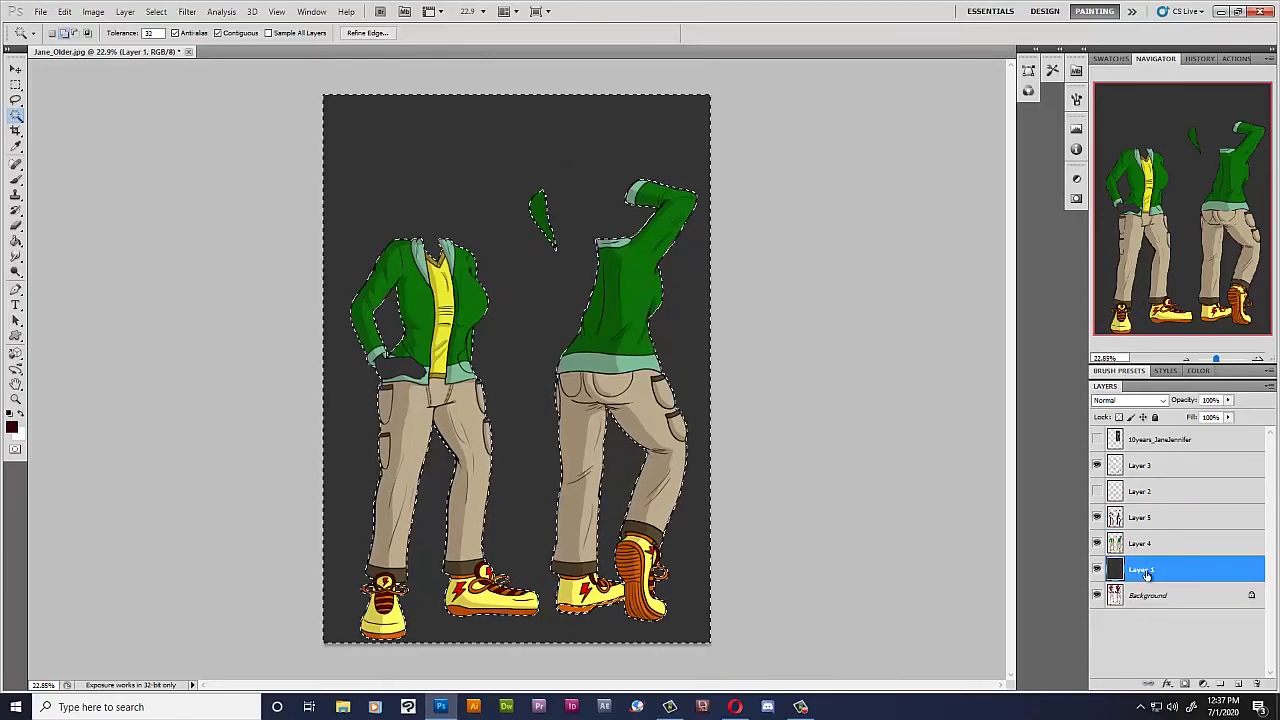
key("ctrl+z")
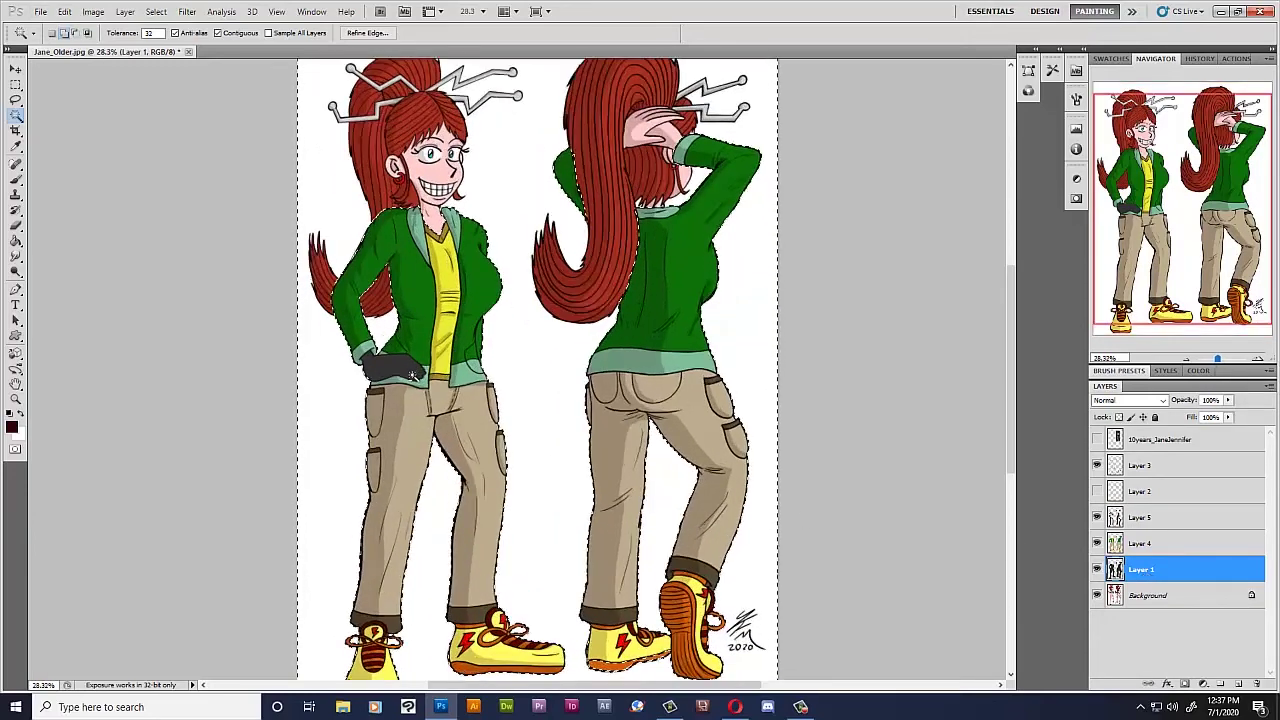
Add the dark patch on the front figure's hand, delete it from Layer 1, deselect and zoom out.
scroll(417, 372, "up", 5, "alt")
left_click(400, 441)
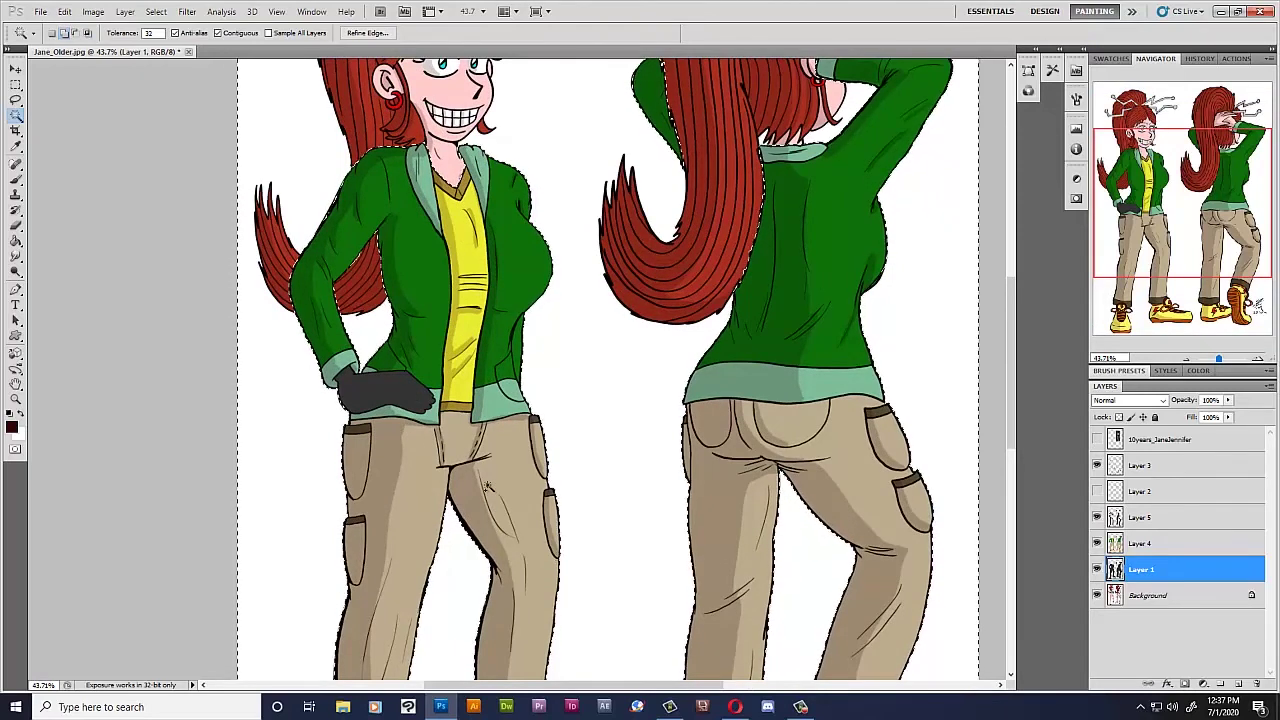
left_click(1150, 466)
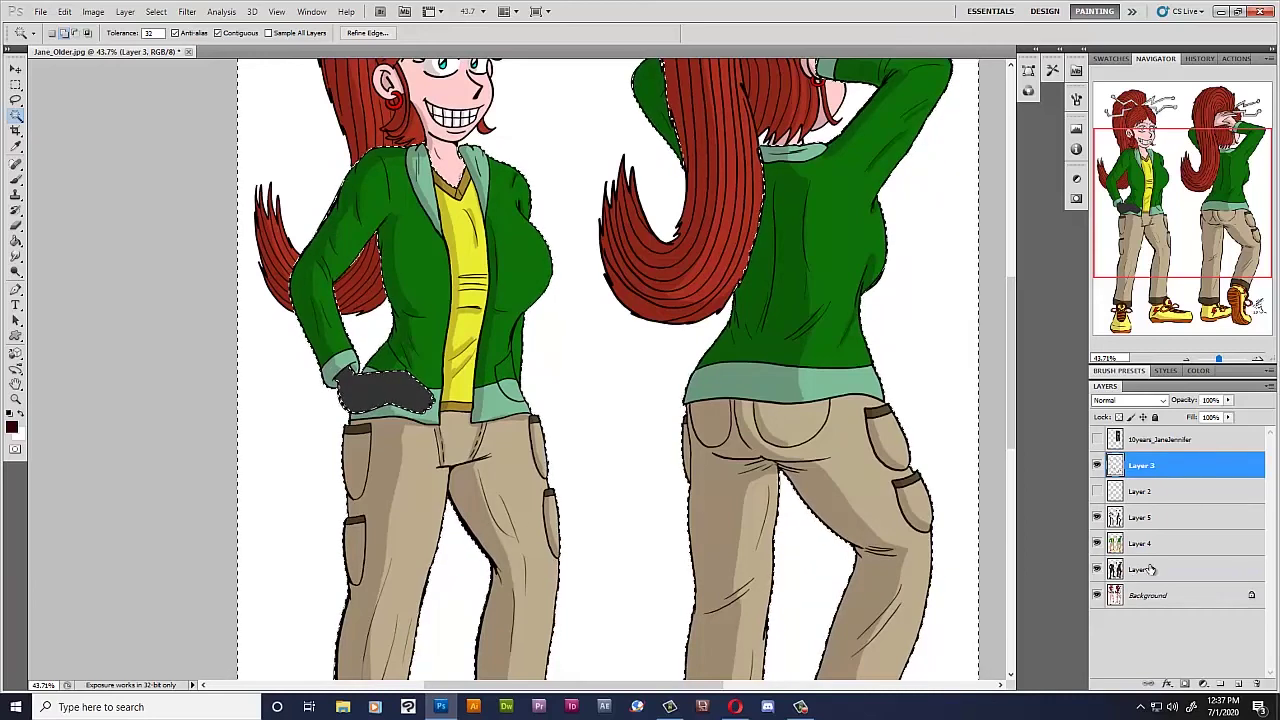
left_click(1112, 564)
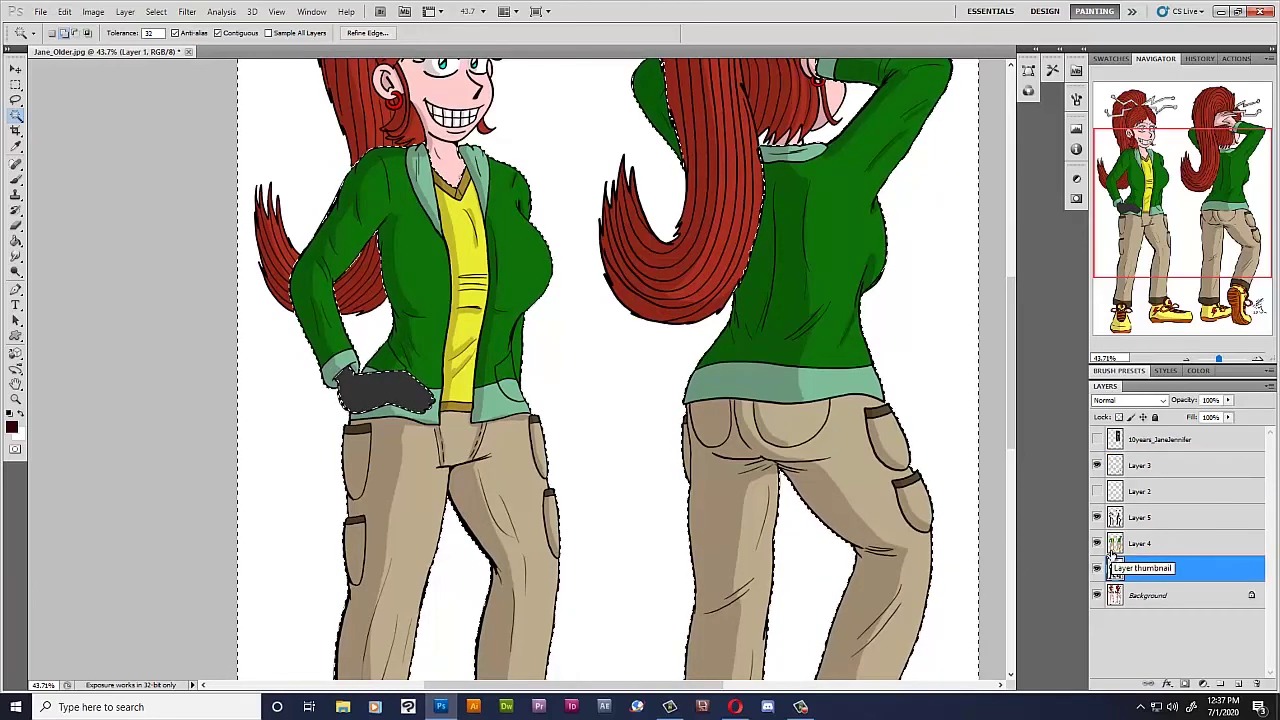
key("Delete")
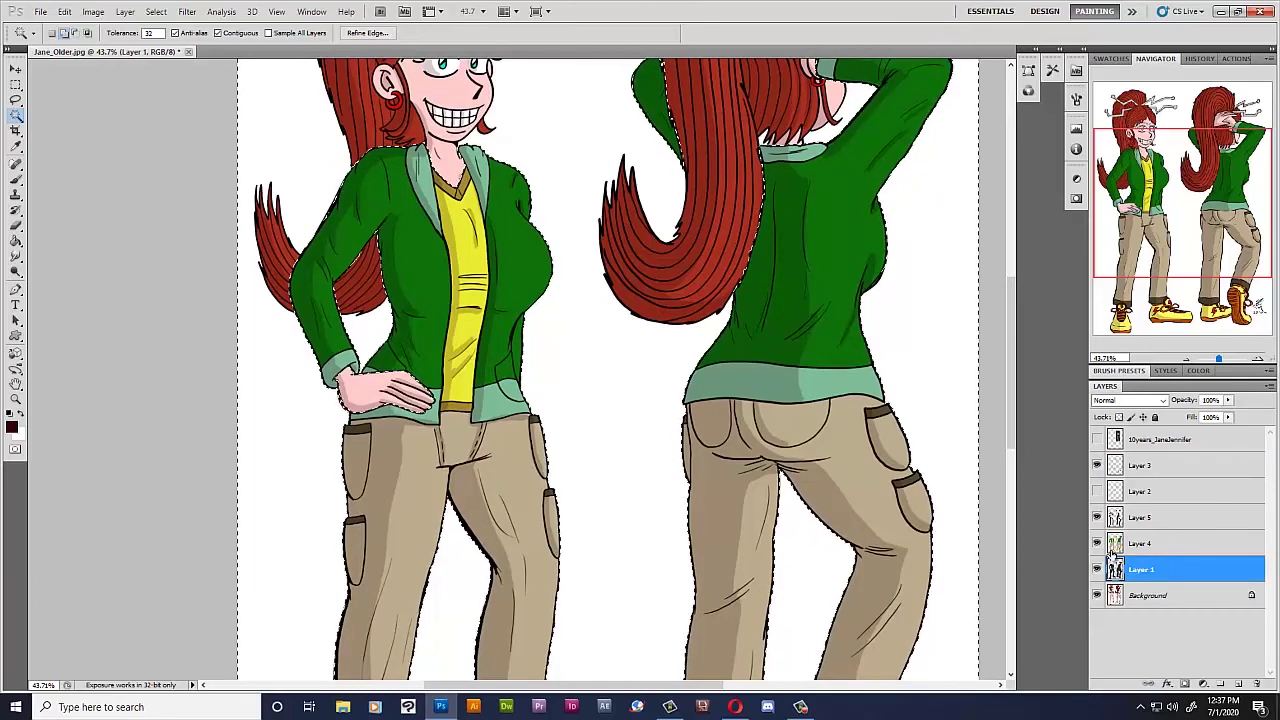
key("ctrl+d")
key("ctrl+minus")
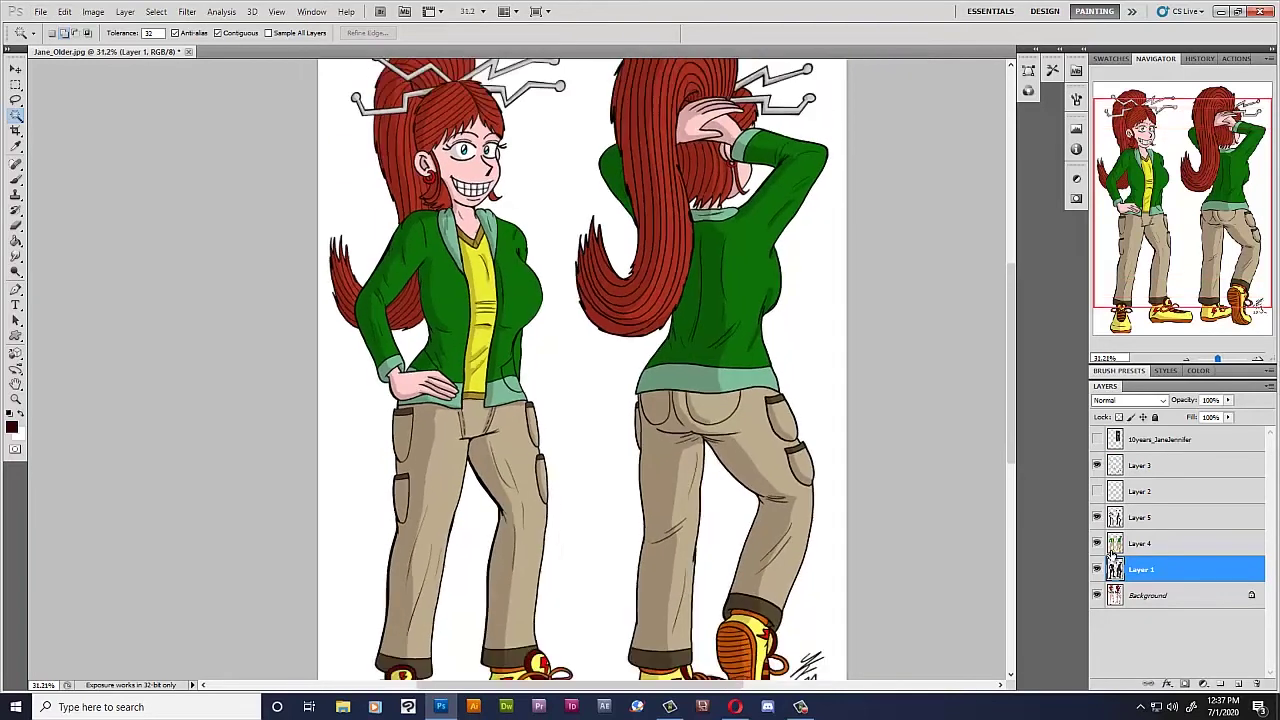
scroll(988, 355, "down", 5)
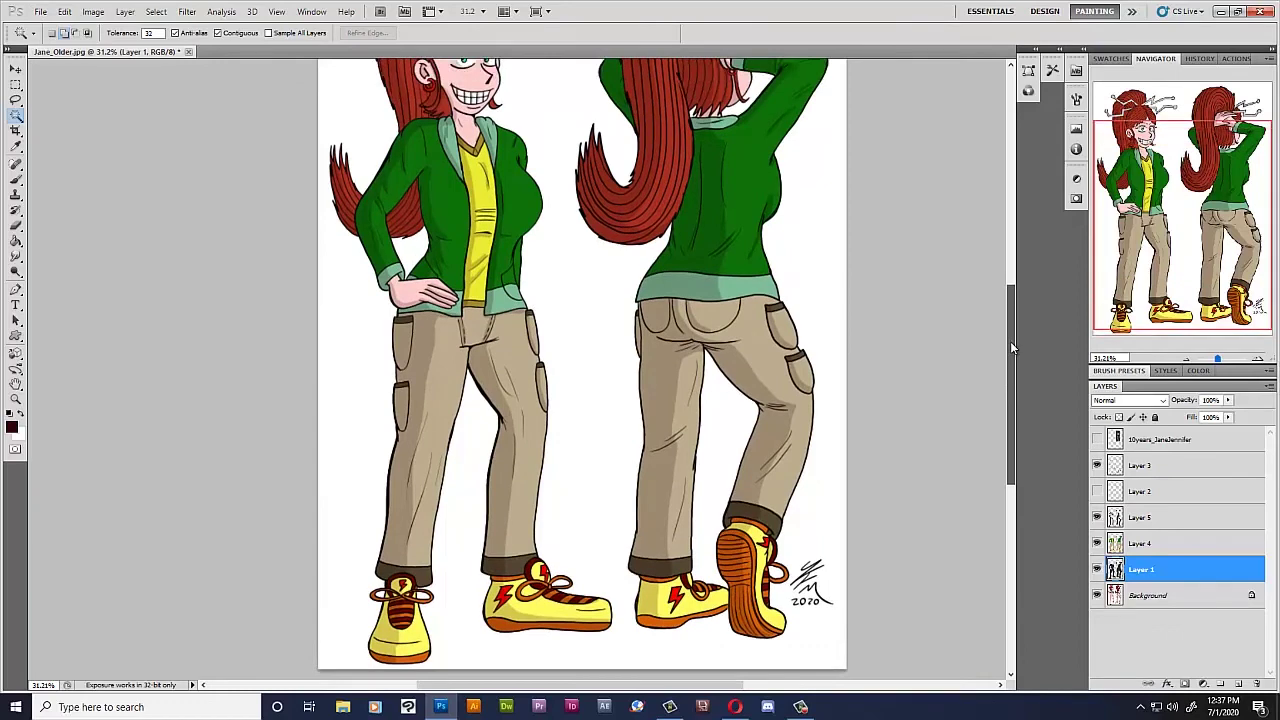
scroll(1010, 344, "up", 5)
mouse_move(845, 360)
left_mouse_down()
mouse_move(791, 437)
mouse_move(663, 515)
mouse_move(630, 577)
left_mouse_up()
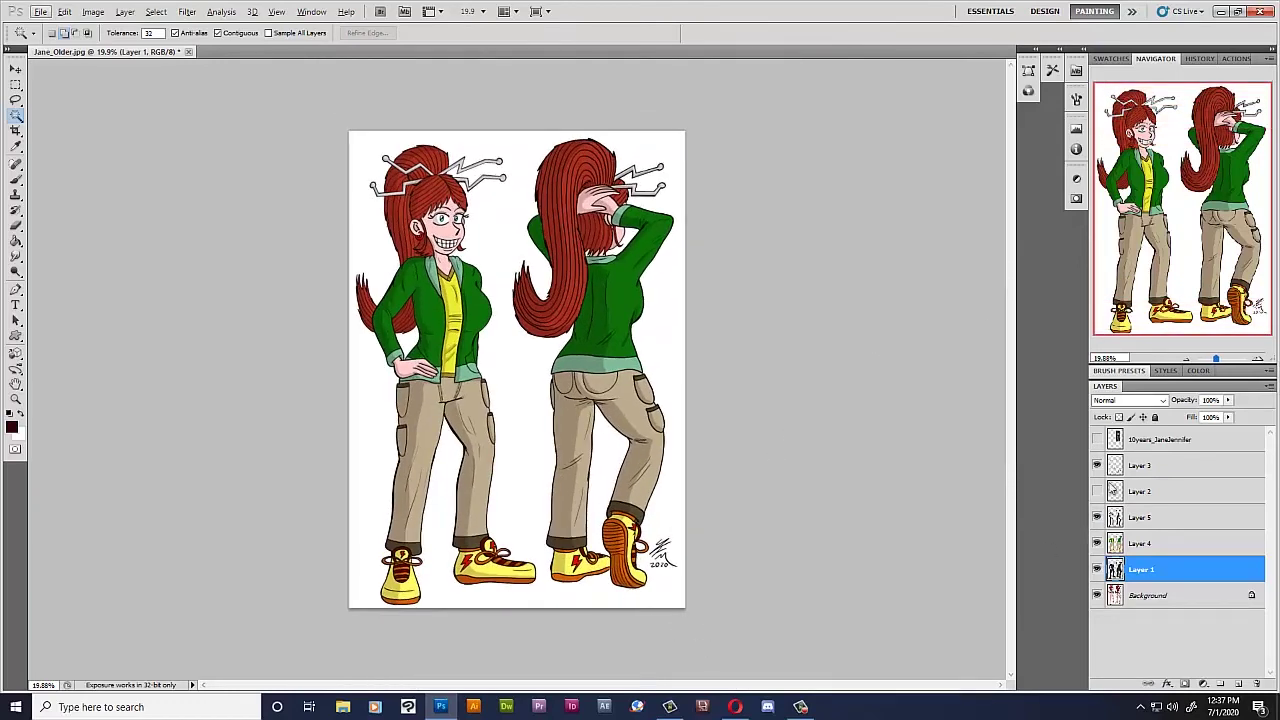
Toggle visibility of Layers 1, 3, 4 and 5 to compare, ending with all clothing layers shown.
left_click(1097, 545)
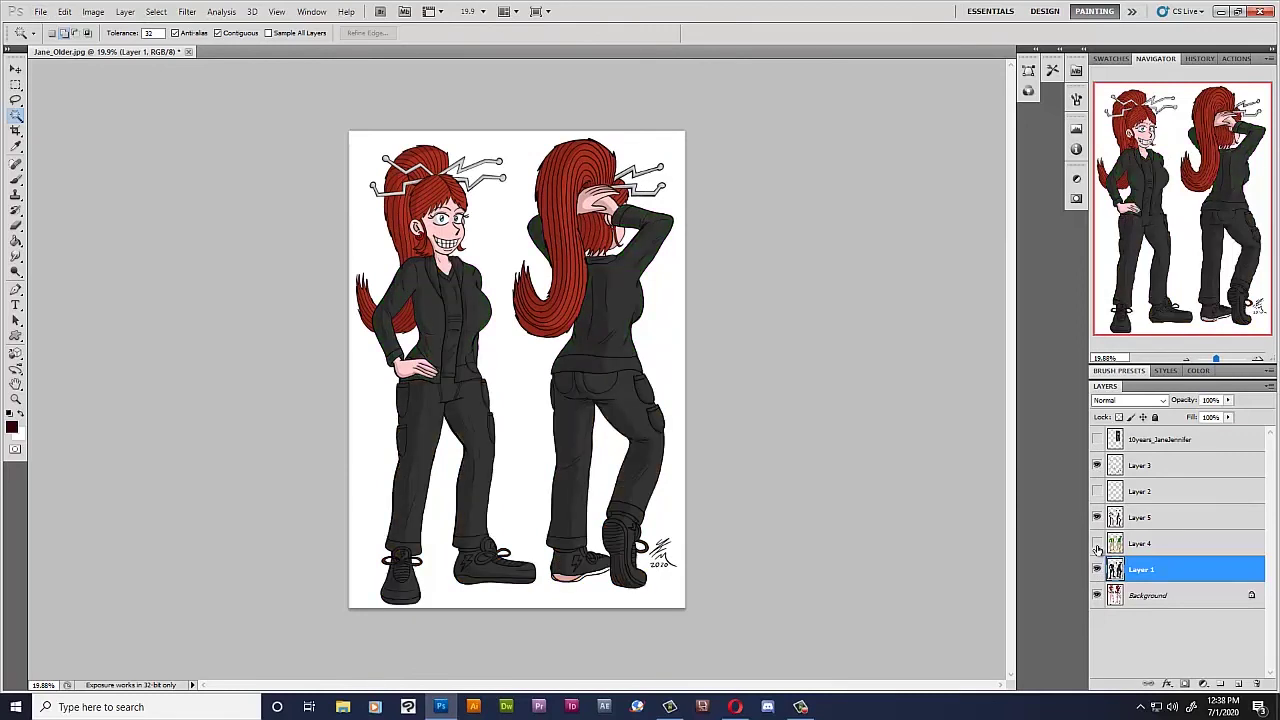
left_click(1097, 545)
left_click(1097, 545)
left_click(1096, 518)
left_click(1097, 465)
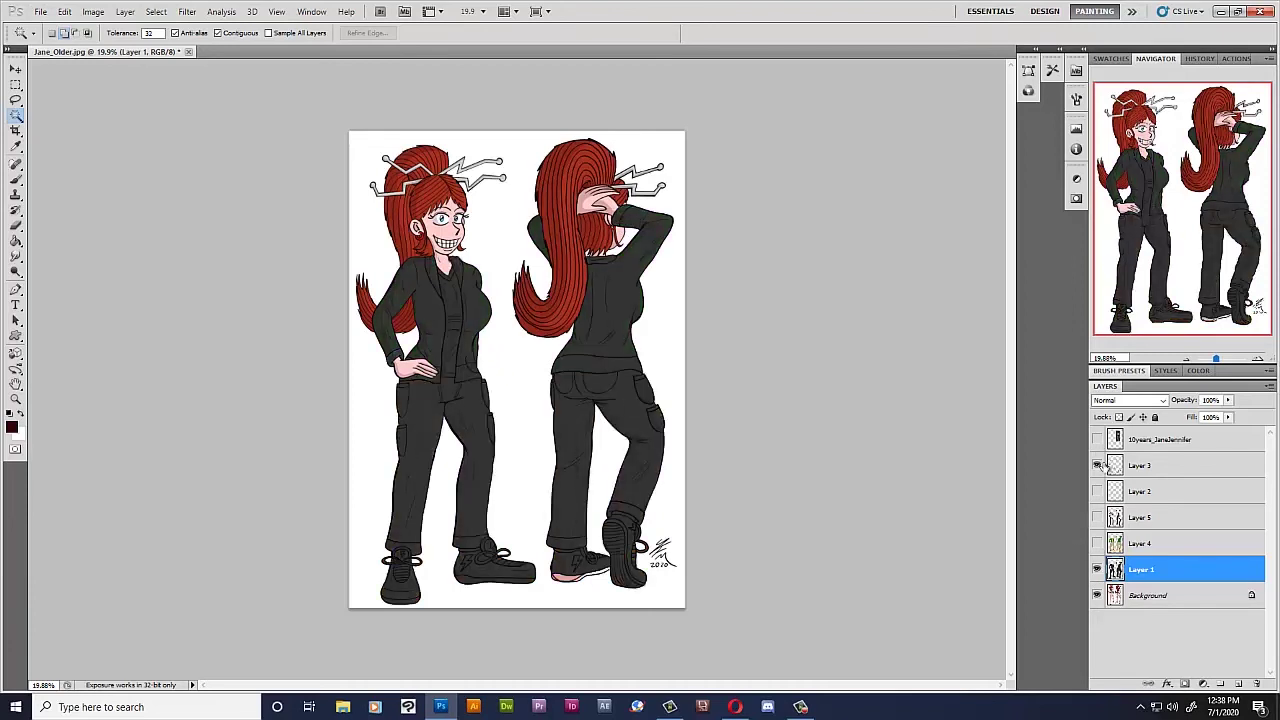
left_click(1097, 569)
left_click(1097, 465)
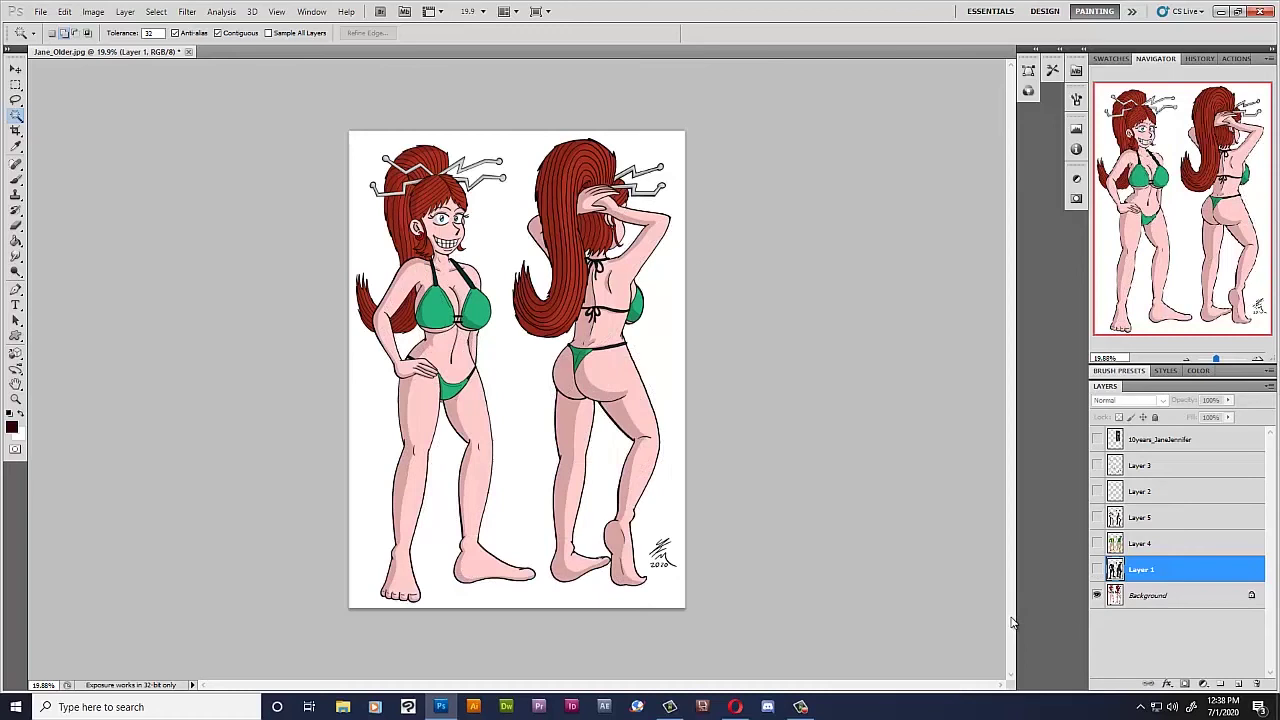
left_click(1097, 569)
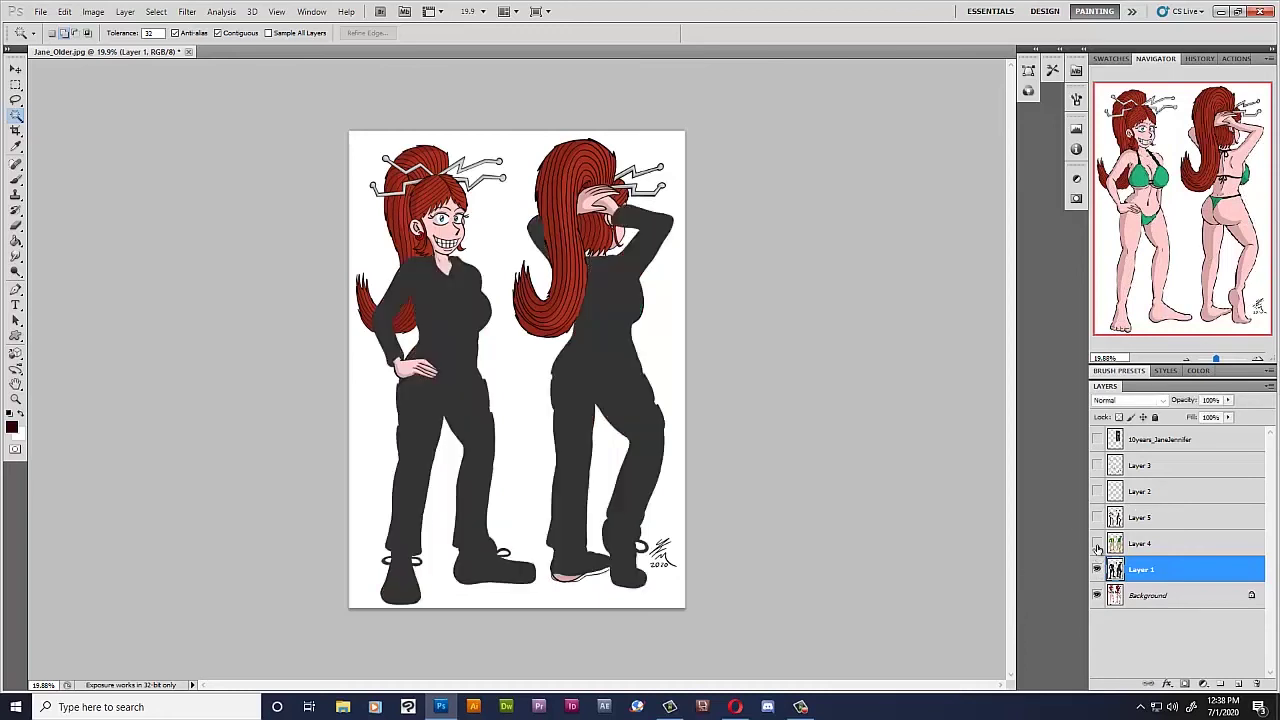
left_click(1097, 543)
left_click(1097, 517)
left_click(1097, 465)
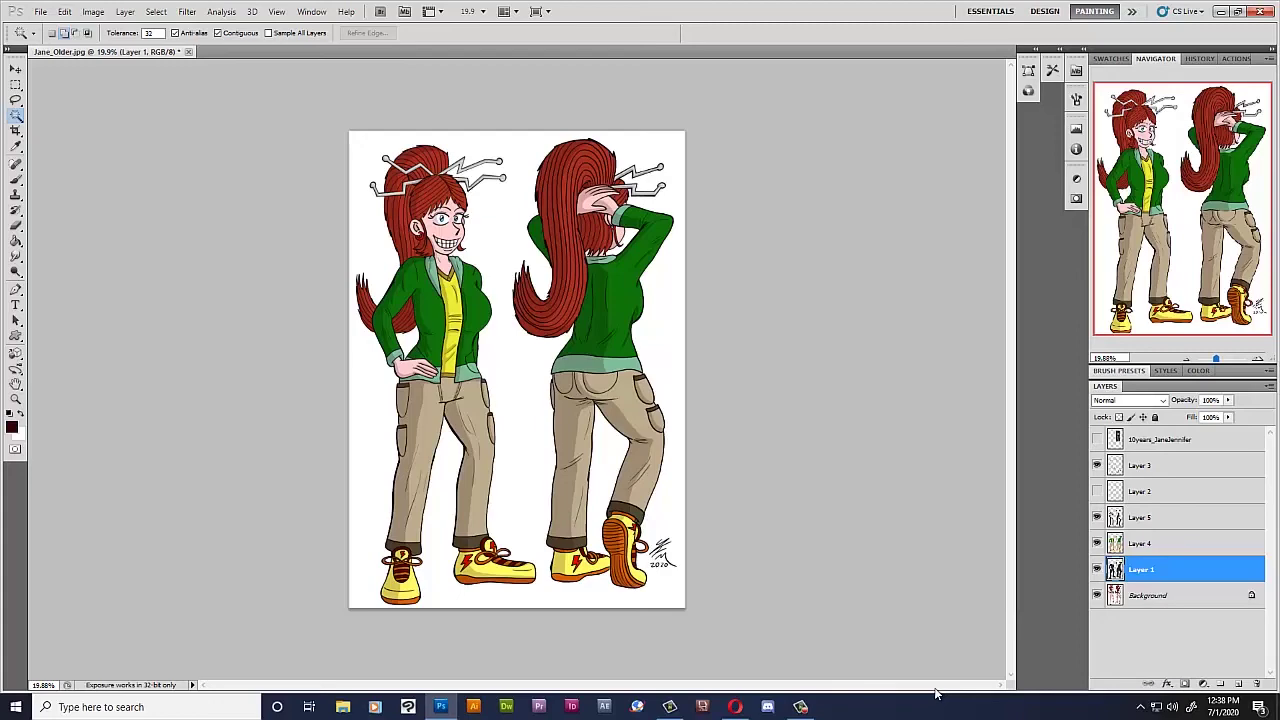
Convert the Background layer into the editable Layer 0.
scroll(937, 692, "up", 3)
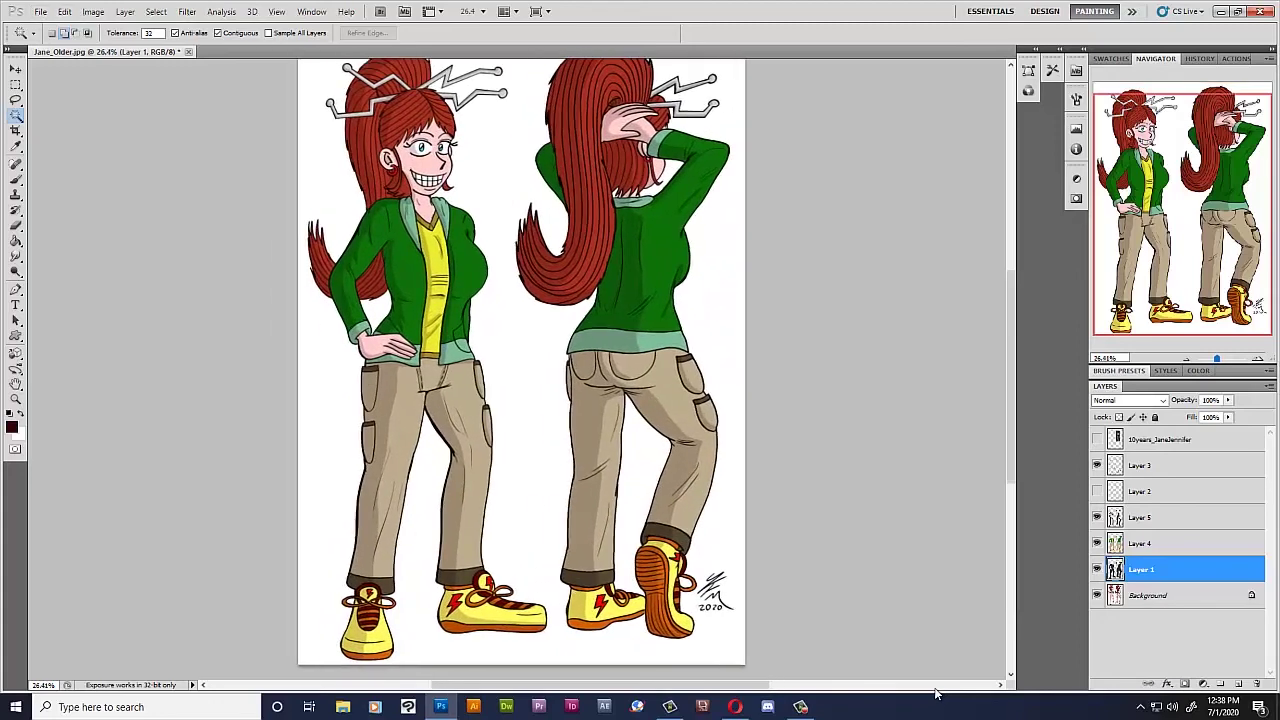
scroll(937, 692, "down", 2)
scroll(937, 692, "up", 2)
scroll(937, 692, "up", 2)
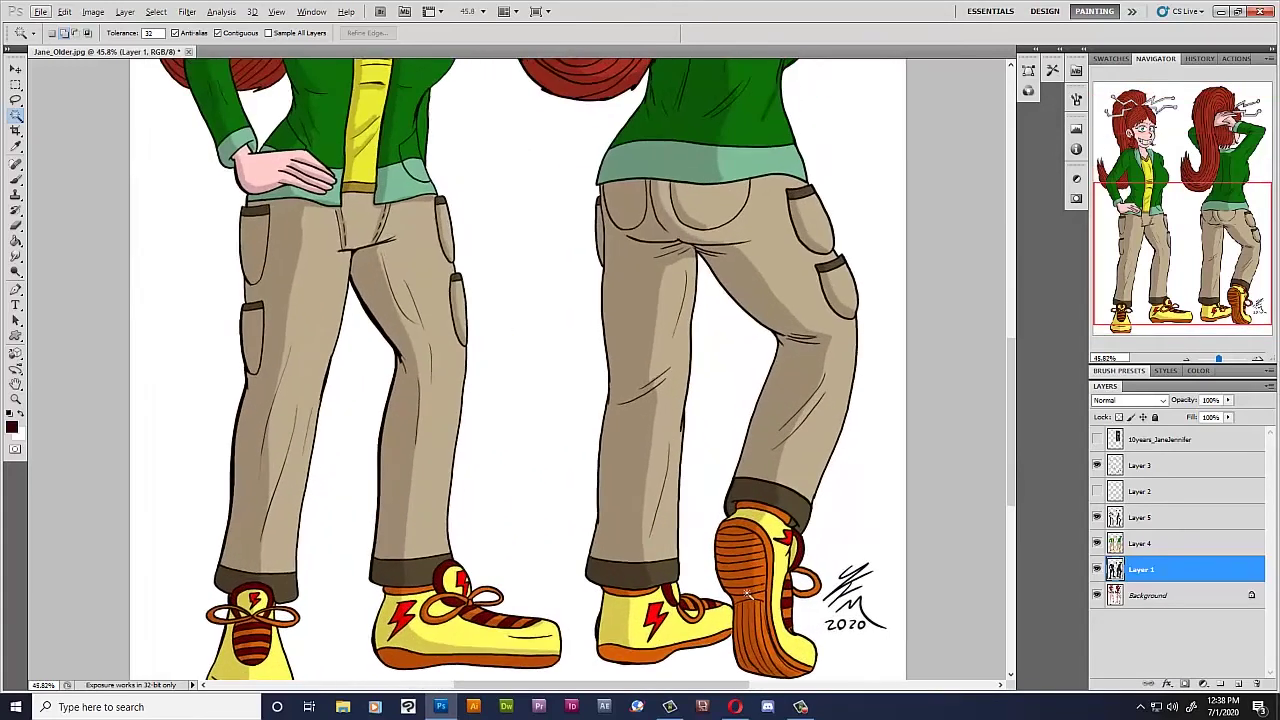
scroll(937, 692, "up", 1)
scroll(1010, 520, "down", 2)
scroll(1010, 520, "up", 2)
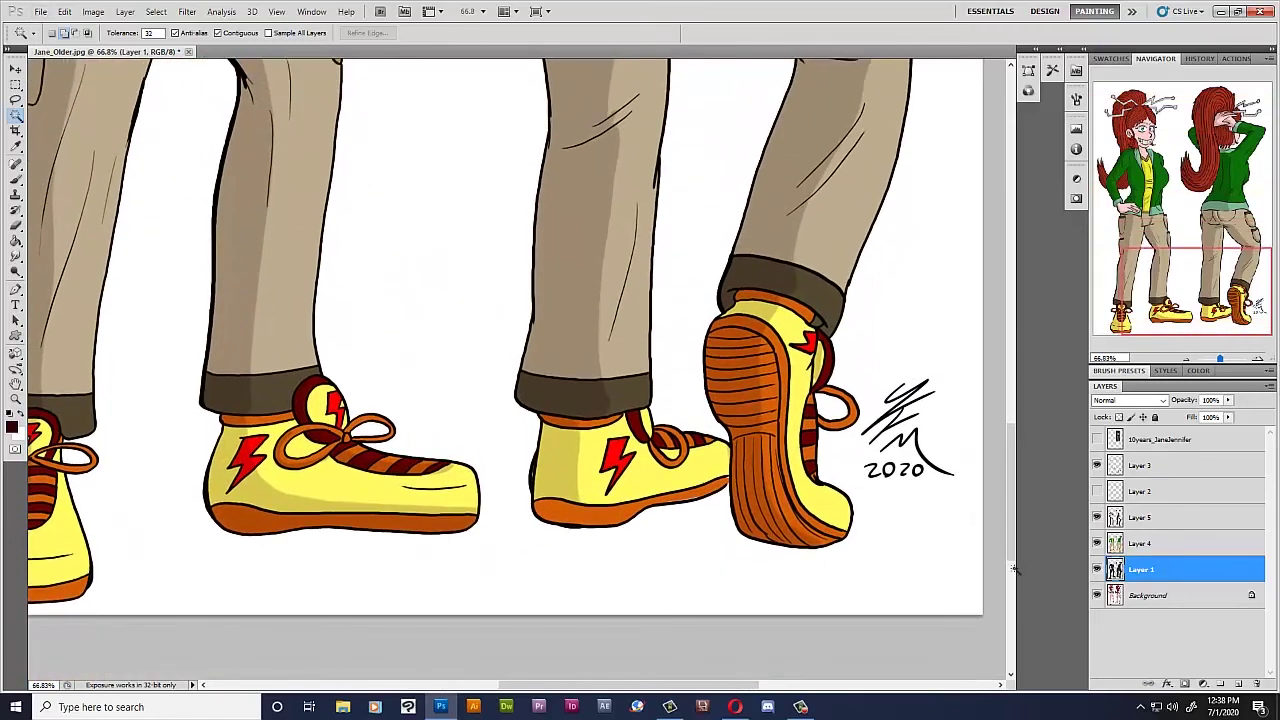
left_click(1141, 597)
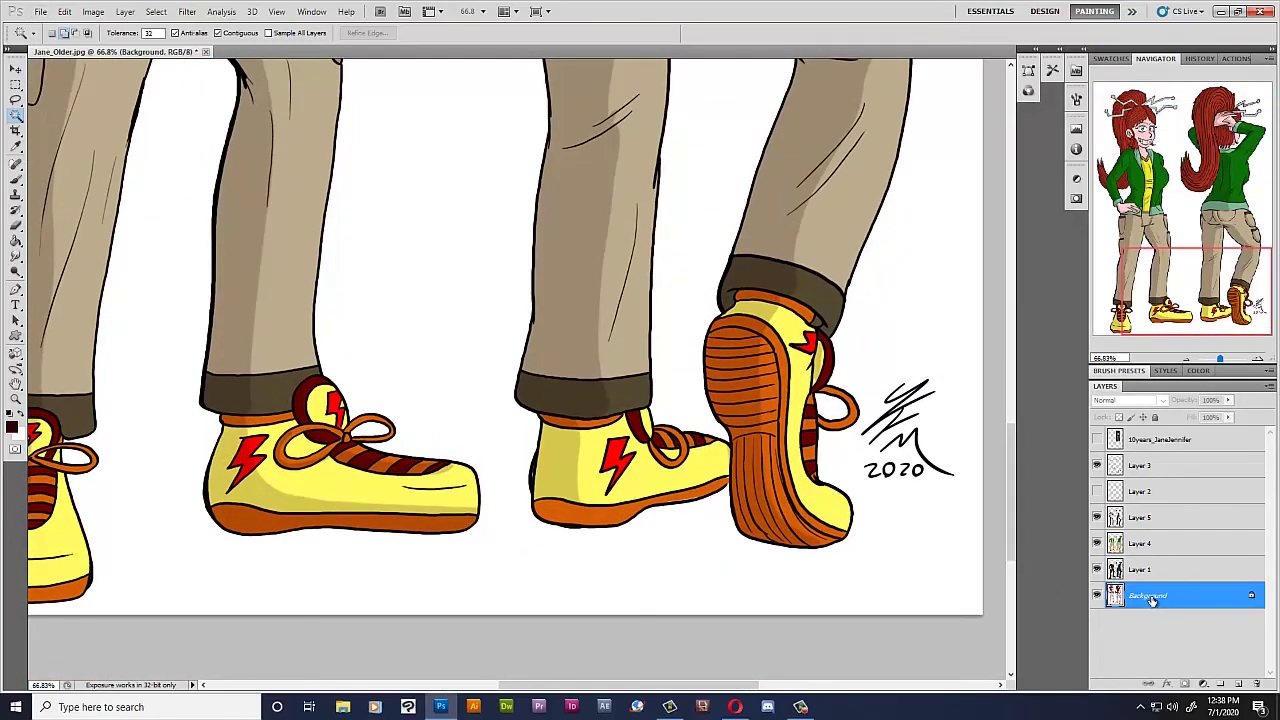
double_click(1151, 597)
left_click(533, 158)
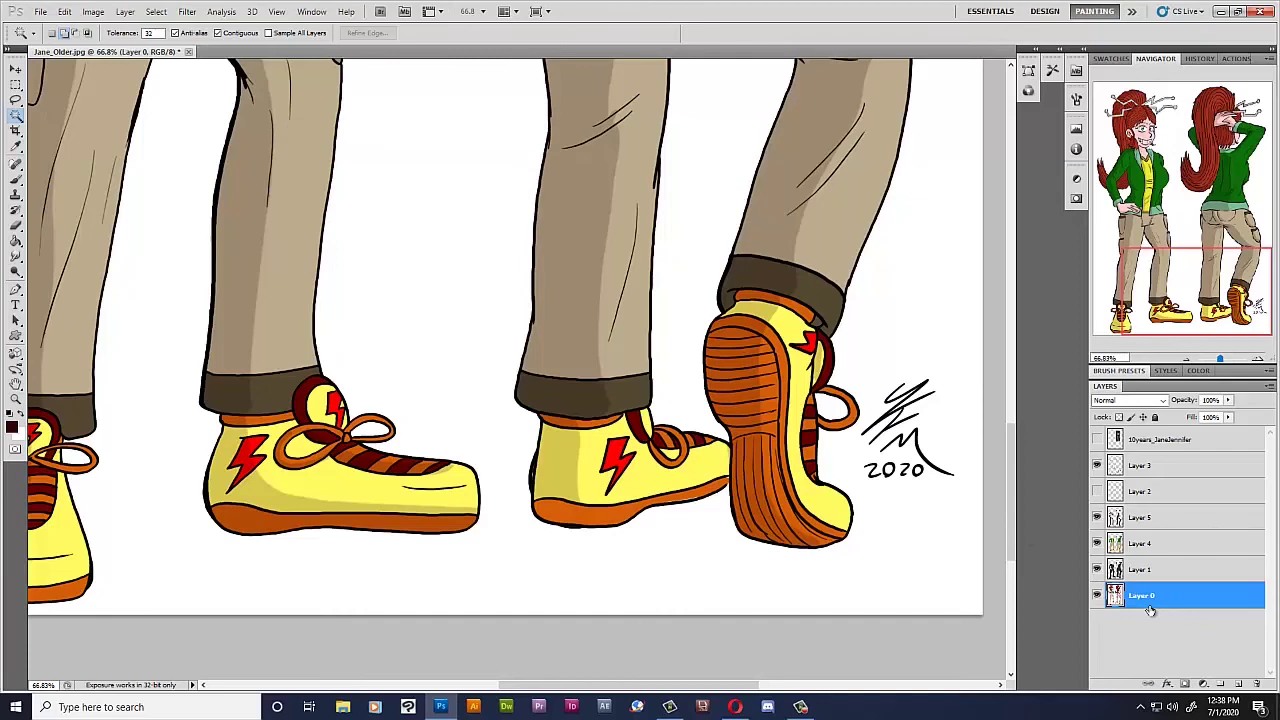
With the Brush set to white, paint out stray marks along the sneaker's left outline.
left_click(18, 180)
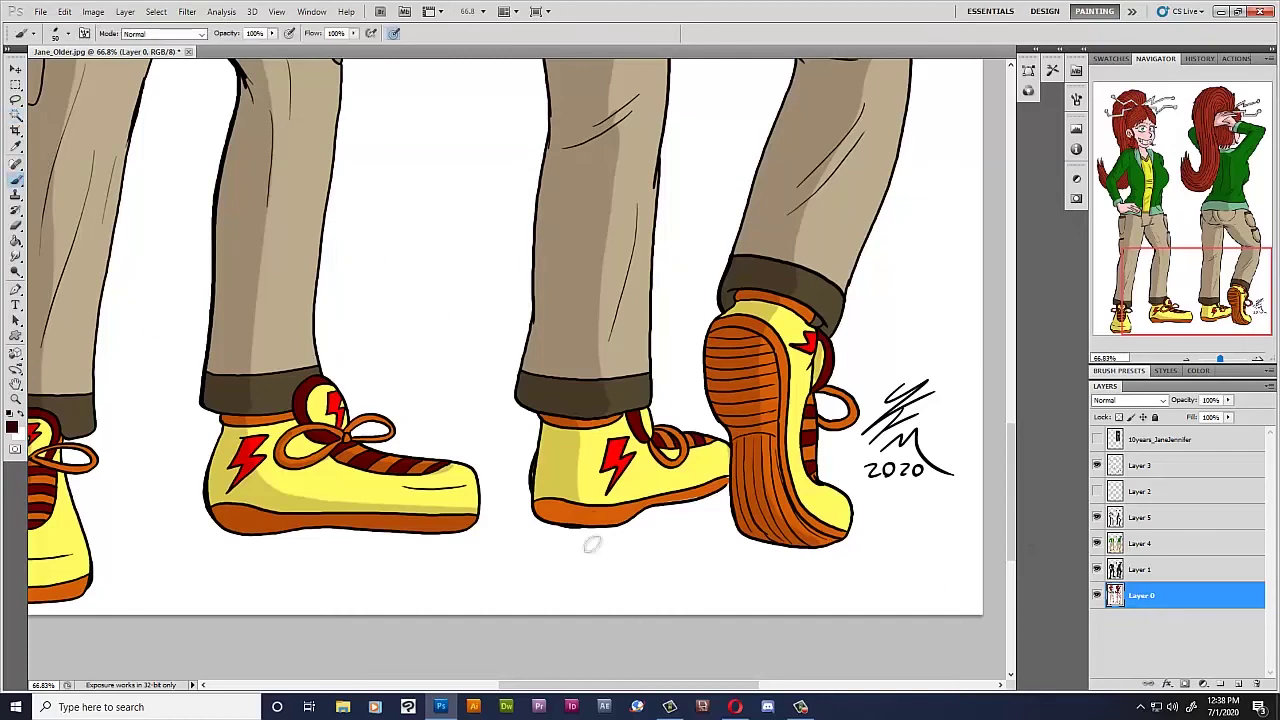
scroll(563, 572, "up", 1)
scroll(531, 614, "up", 1)
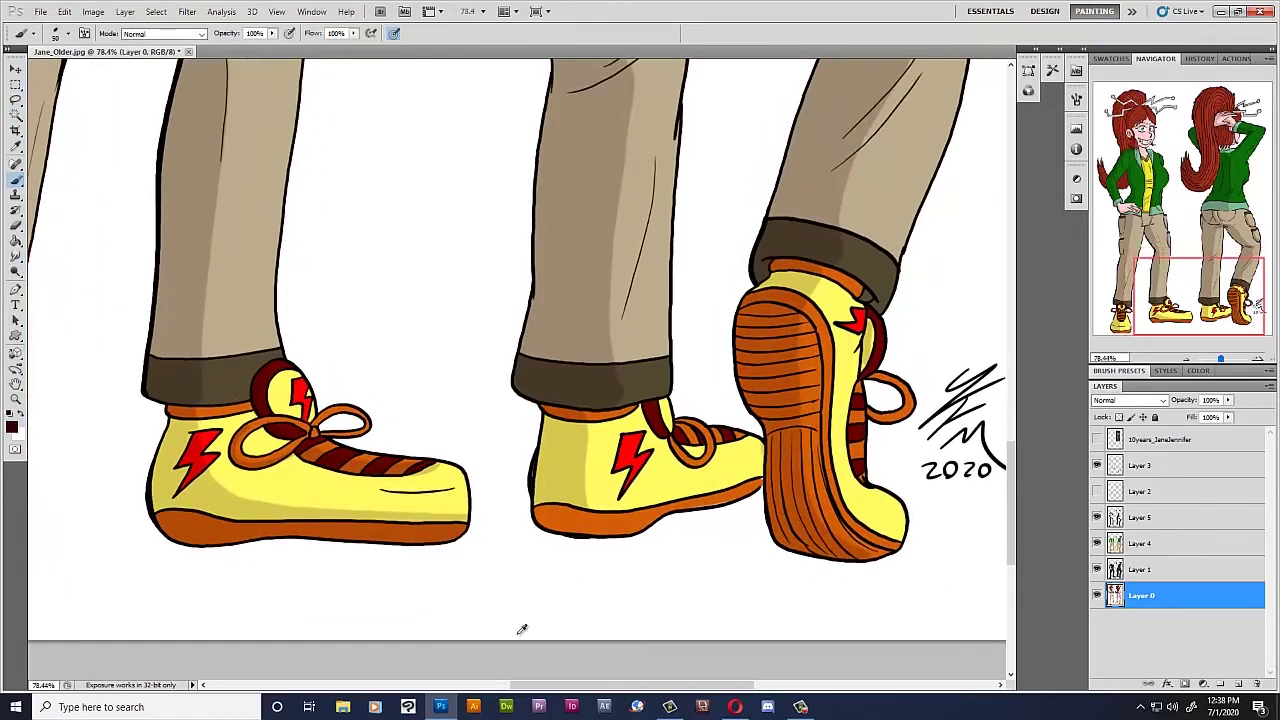
scroll(517, 631, "up", 1)
scroll(513, 633, "up", 1)
scroll(517, 629, "up", 1)
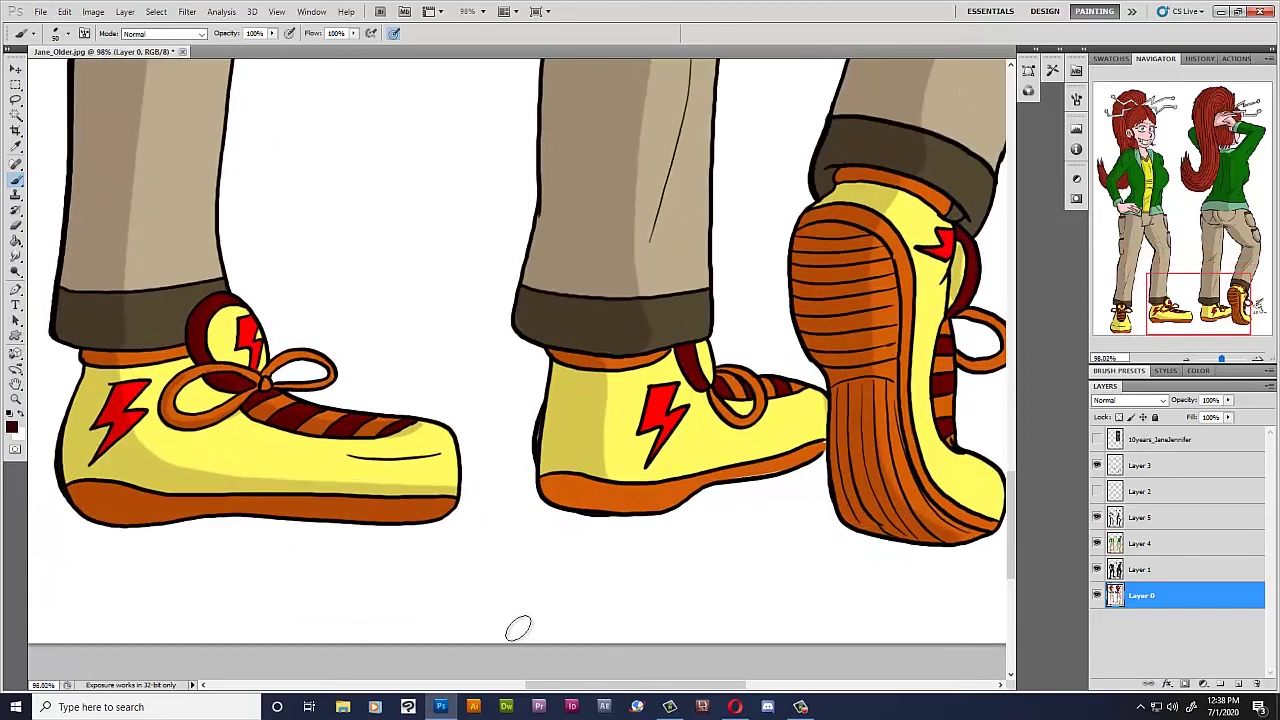
left_click_drag(538, 398, 520, 434)
left_click(22, 421)
left_click_drag(538, 403, 536, 466)
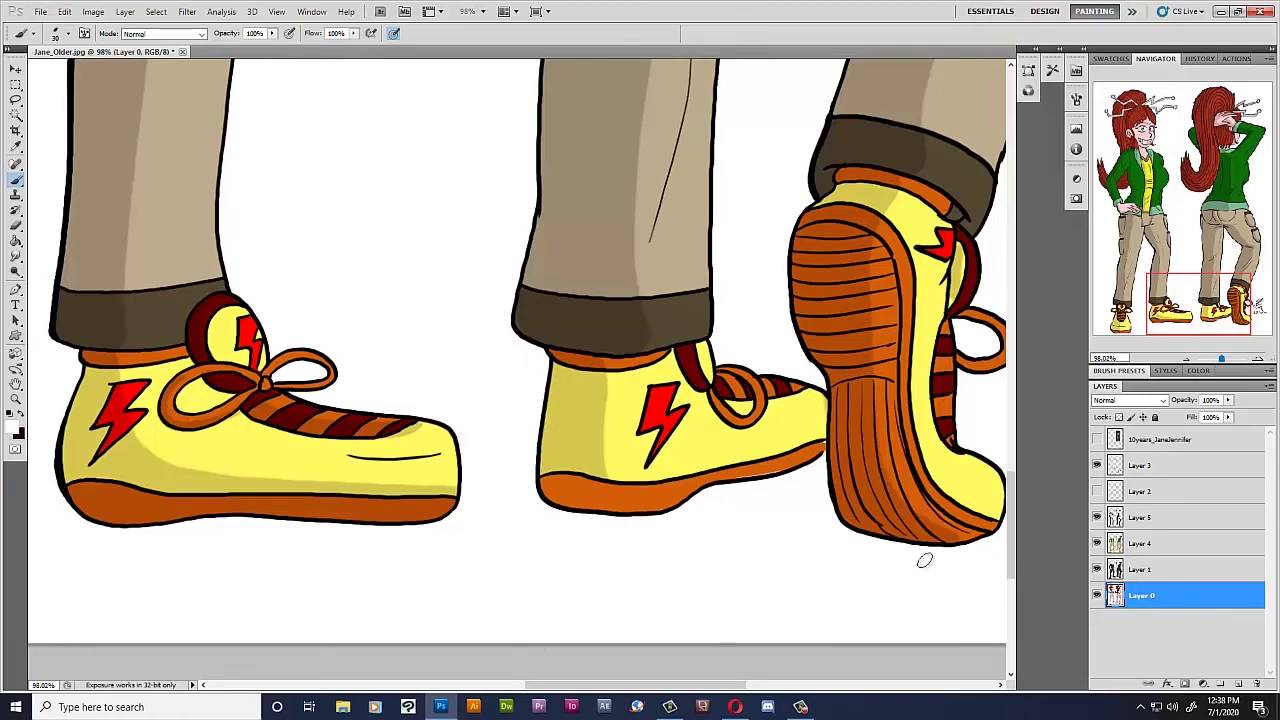
scroll(800, 640, "right", 3)
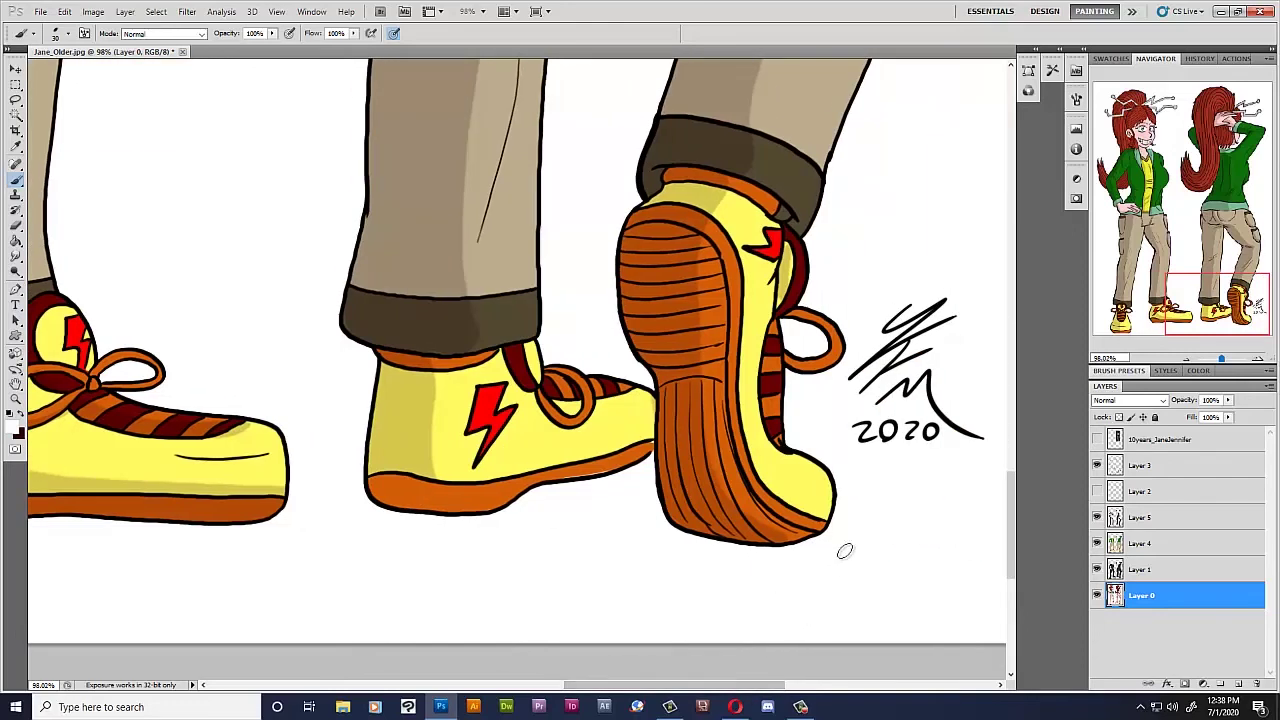
left_click_drag(1014, 492, 1017, 224)
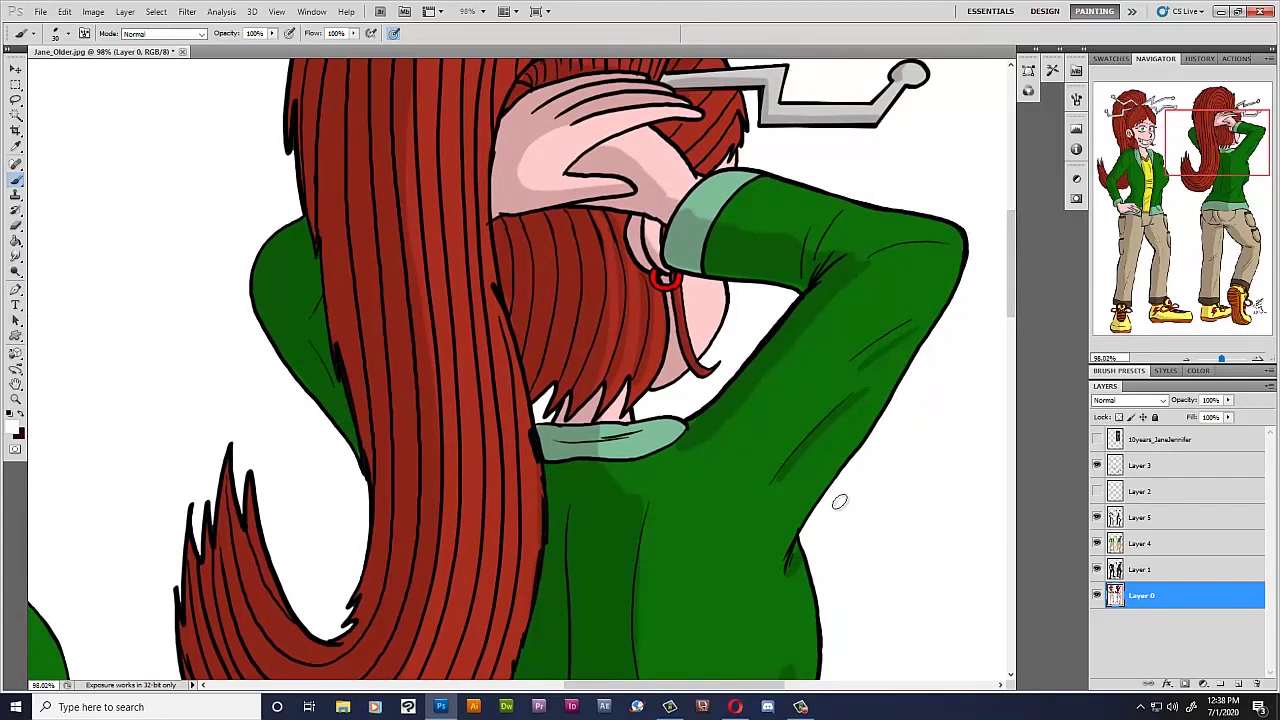
Pan around the left figure and sample a skin colour with the Eyedropper before returning to the Brush.
left_click_drag(1011, 265, 1011, 311)
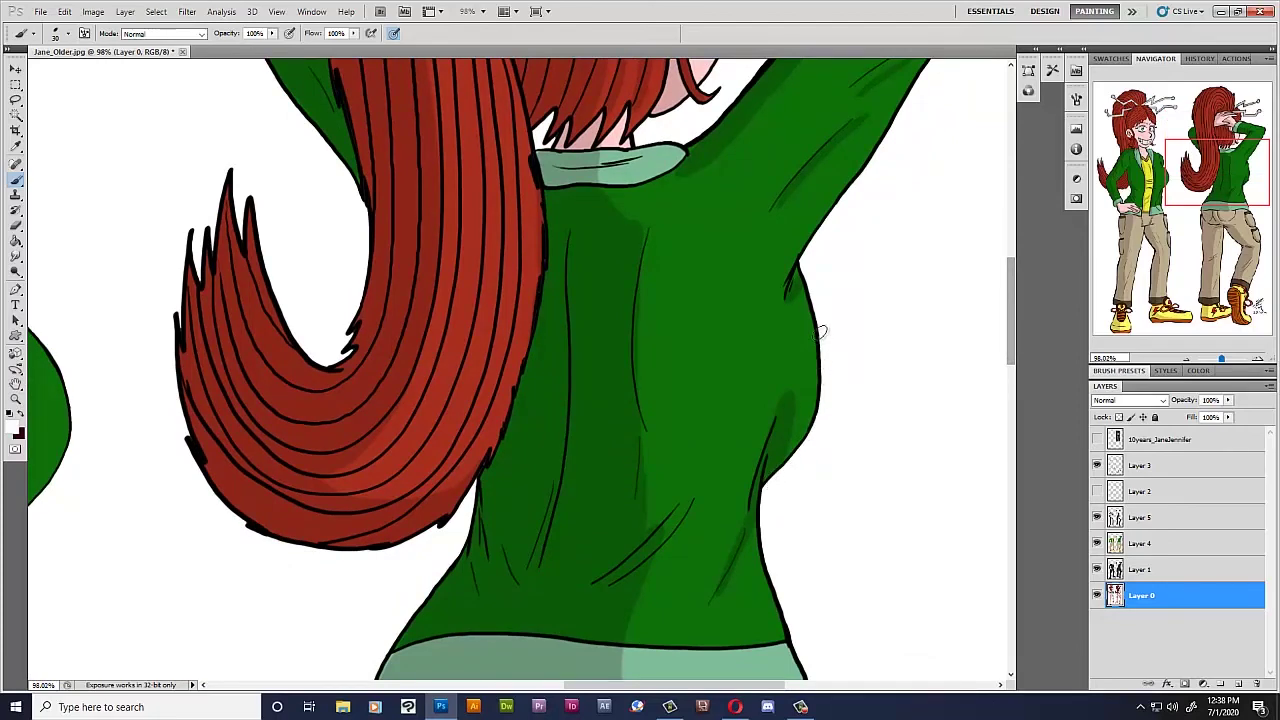
left_click_drag(1013, 362, 1016, 314)
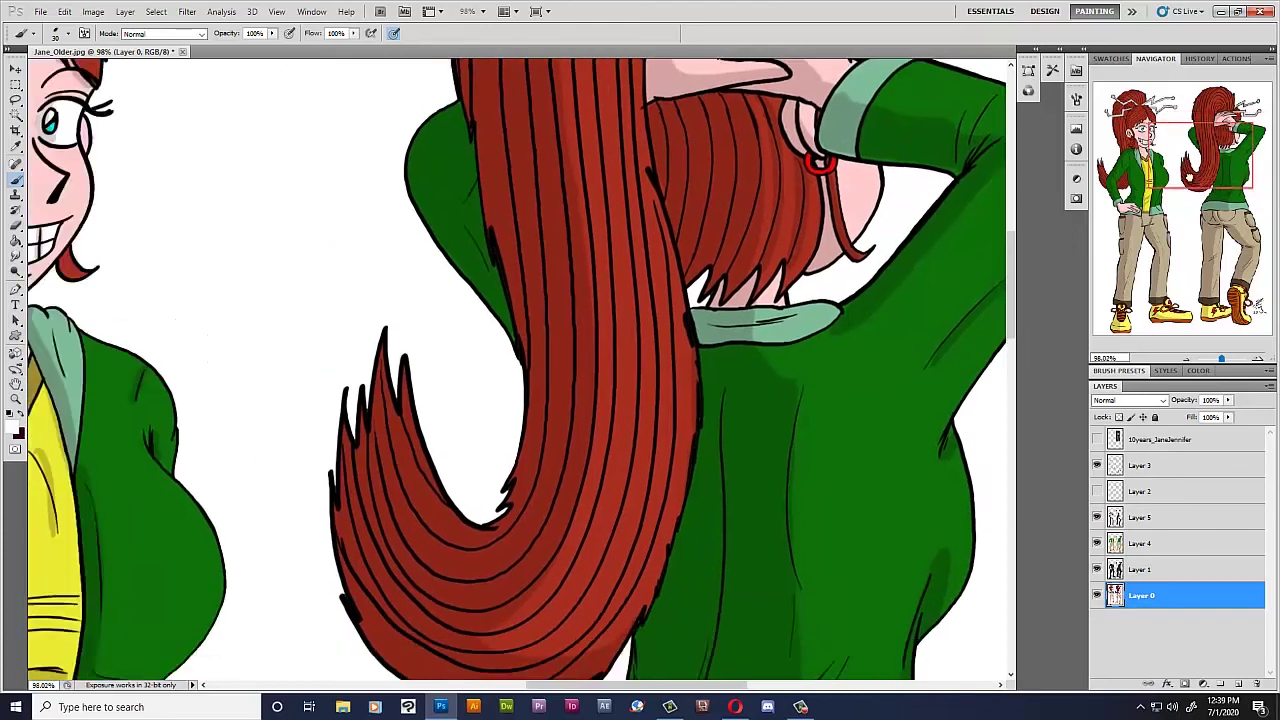
left_click_drag(189, 485, 524, 235)
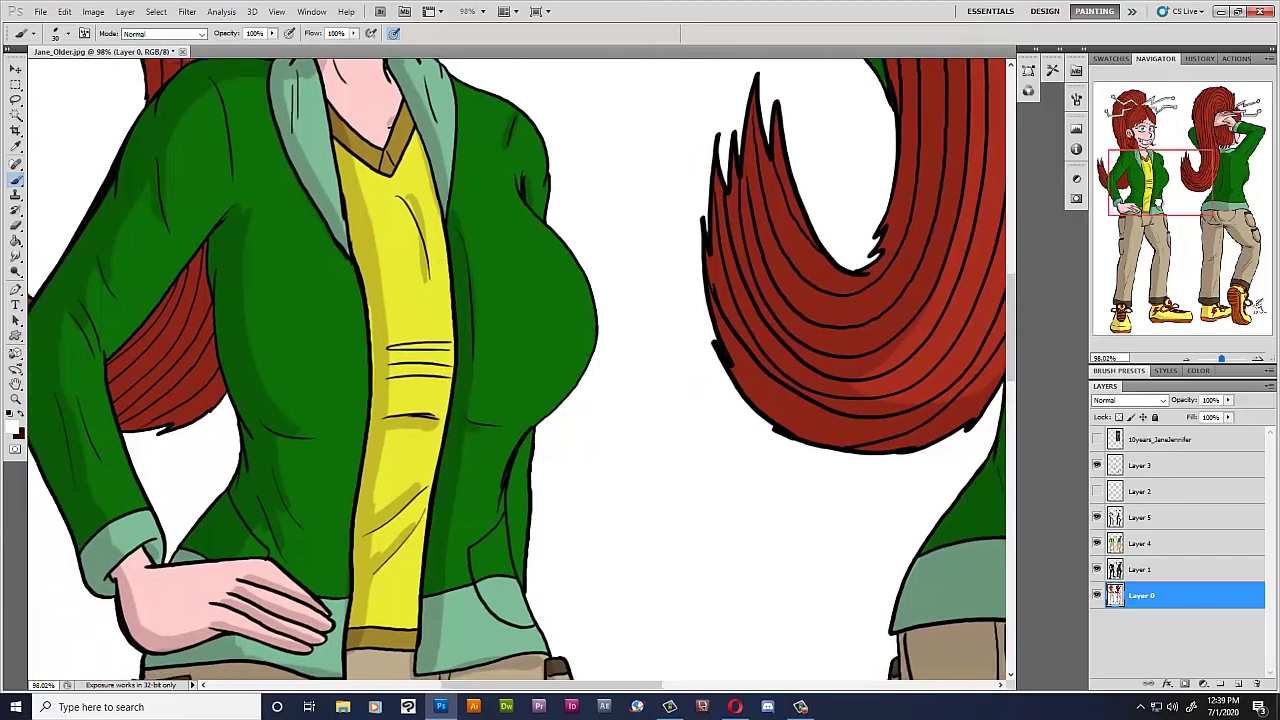
left_click_drag(1143, 237, 1125, 227)
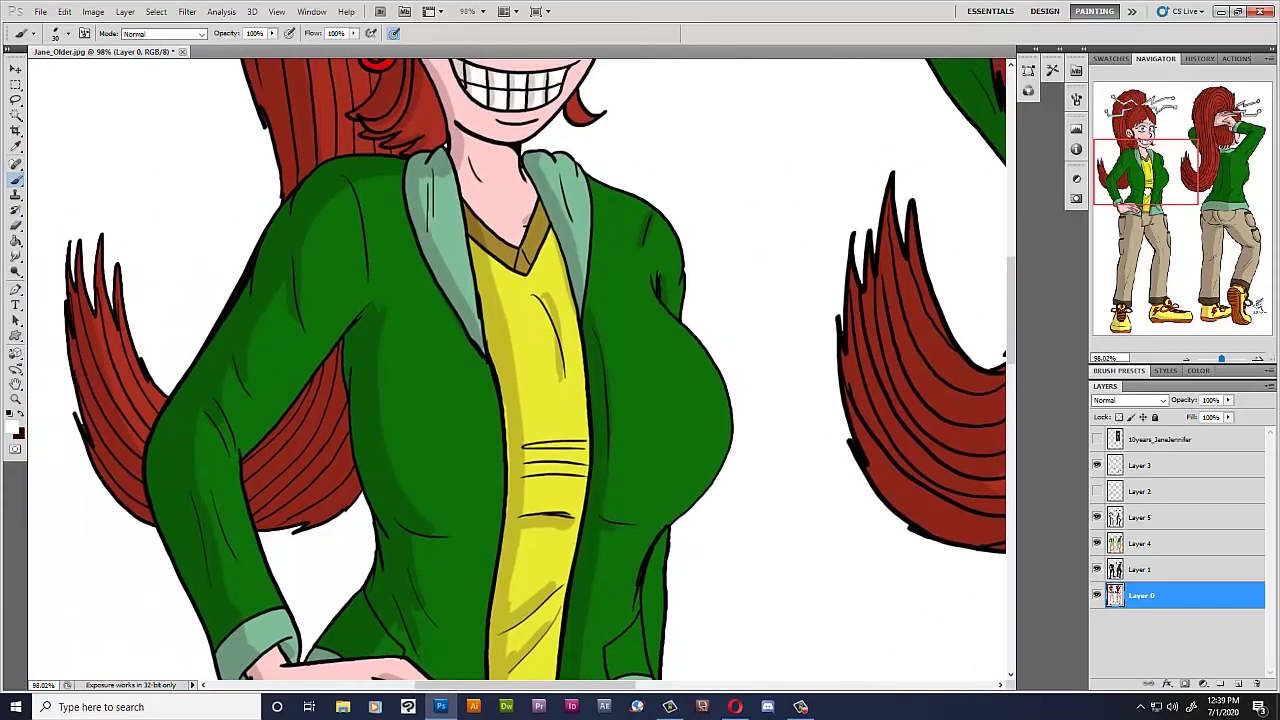
scroll(976, 189, "down", 3)
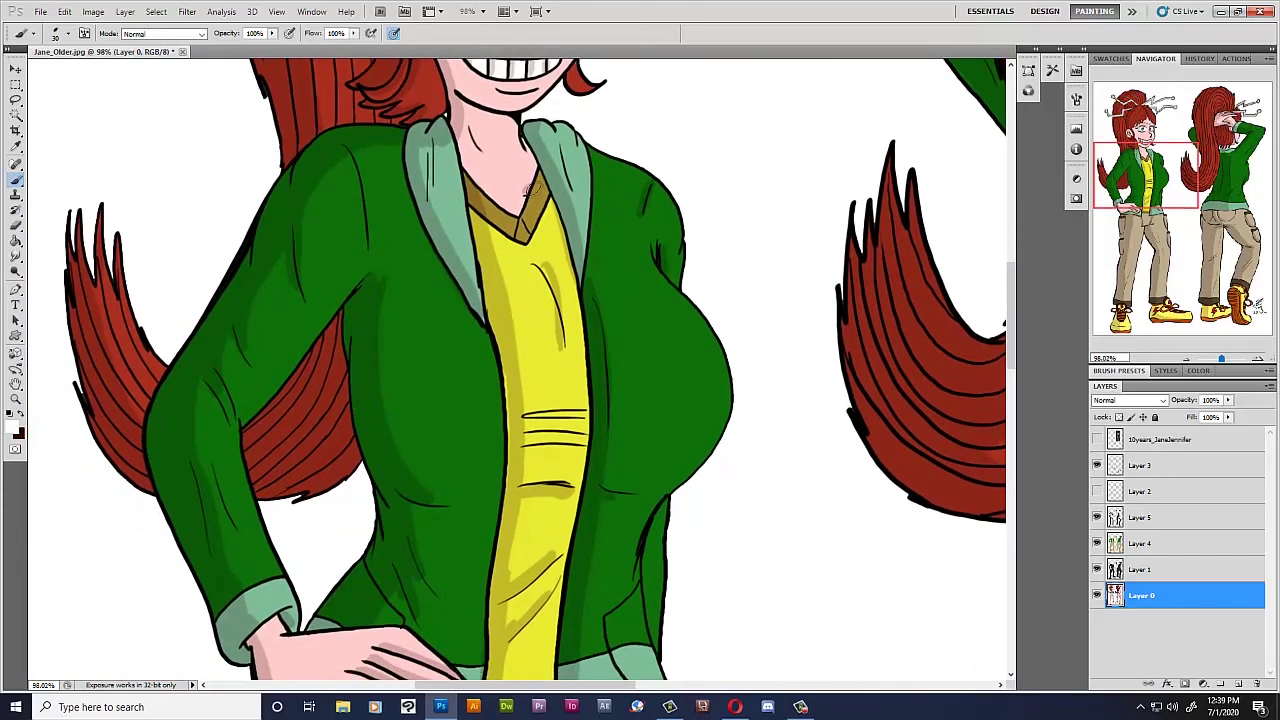
left_click(16, 147)
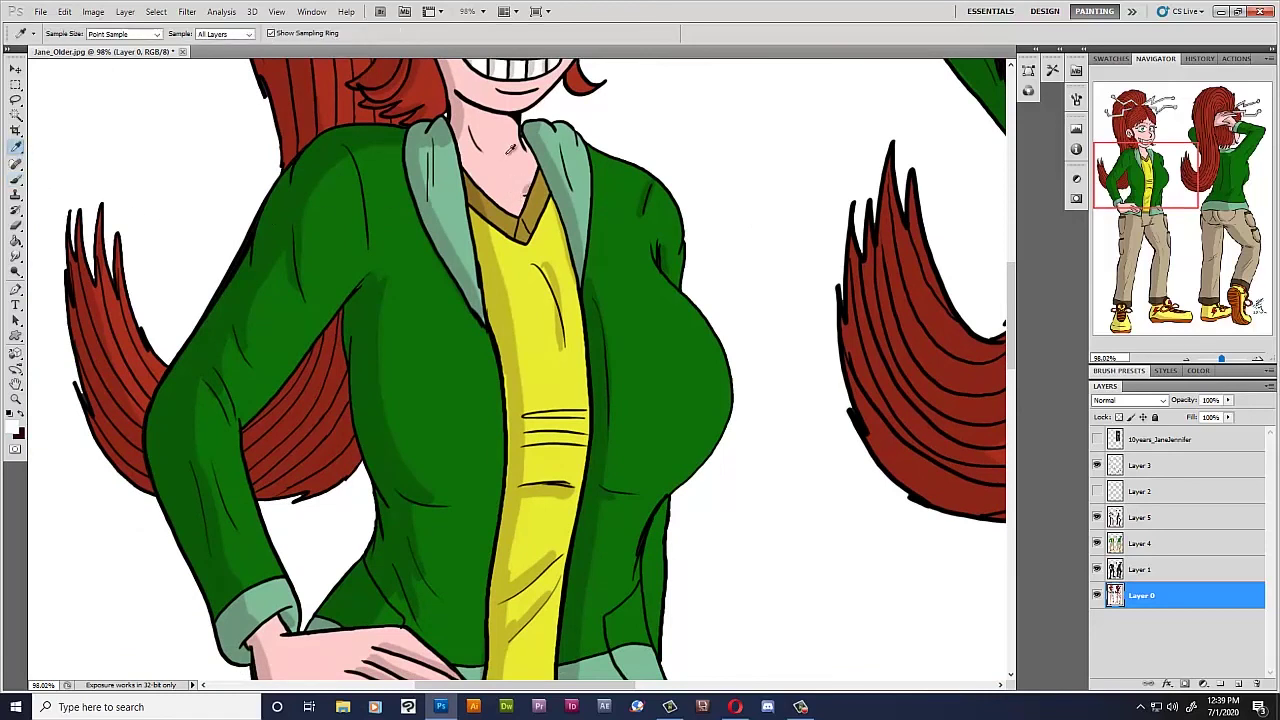
key("b")
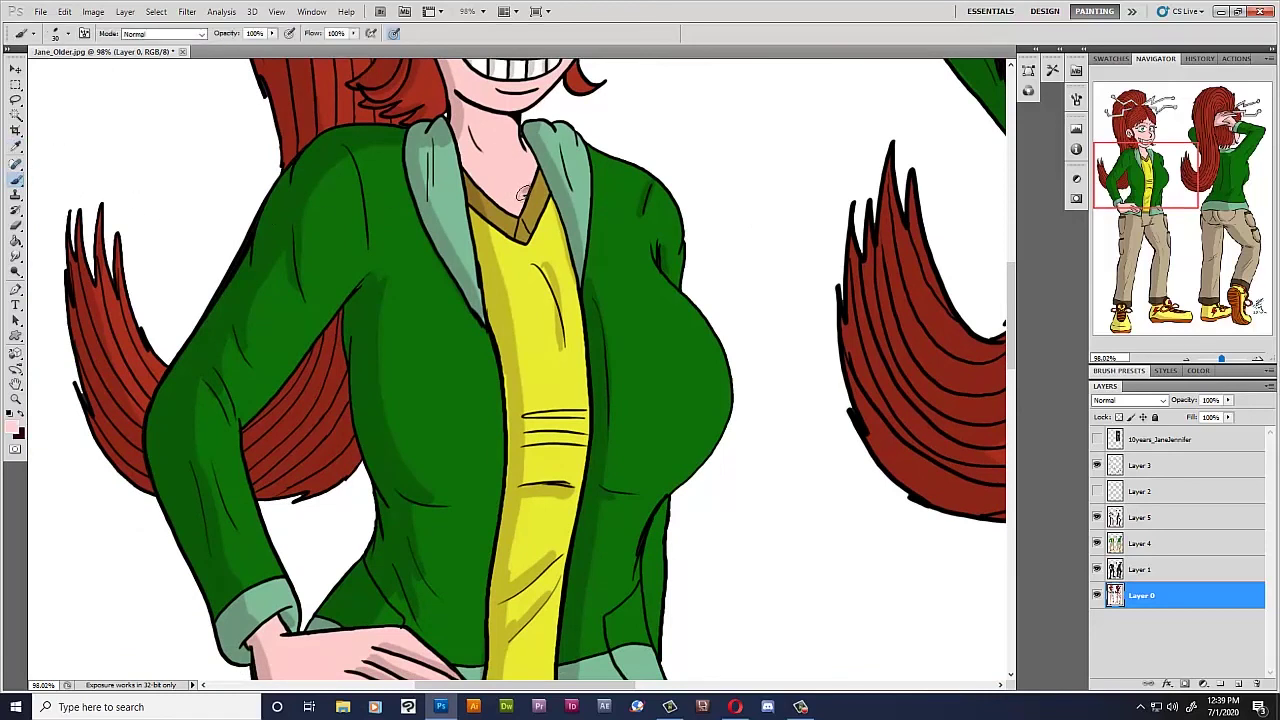
left_click_drag(1171, 195, 1141, 331)
Paint white over the side-on sneaker's rough left edge, then zoom out over the sheet.
left_click(22, 418)
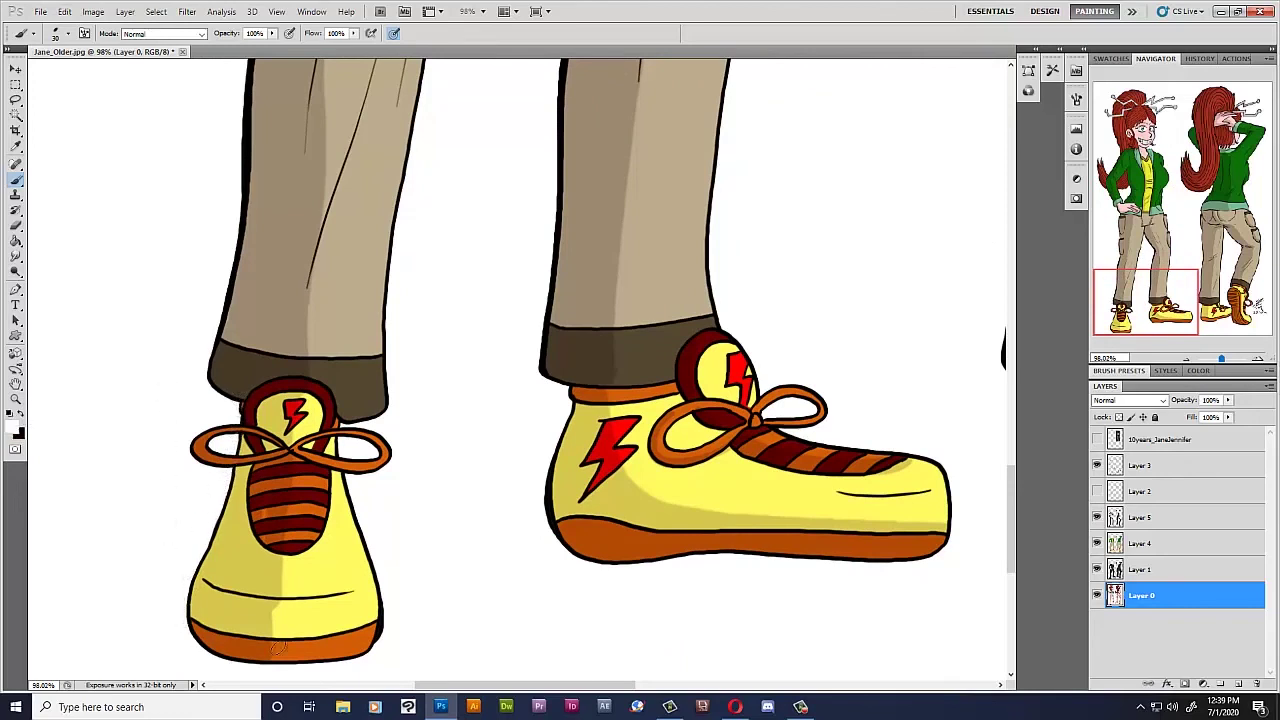
mouse_move(557, 456)
left_mouse_down()
mouse_move(546, 509)
mouse_move(551, 443)
mouse_move(546, 526)
mouse_move(563, 555)
left_mouse_up()
scroll(396, 532, "down", 1)
scroll(626, 610, "down", 1)
scroll(631, 597, "down", 1)
scroll(600, 560, "down", 1)
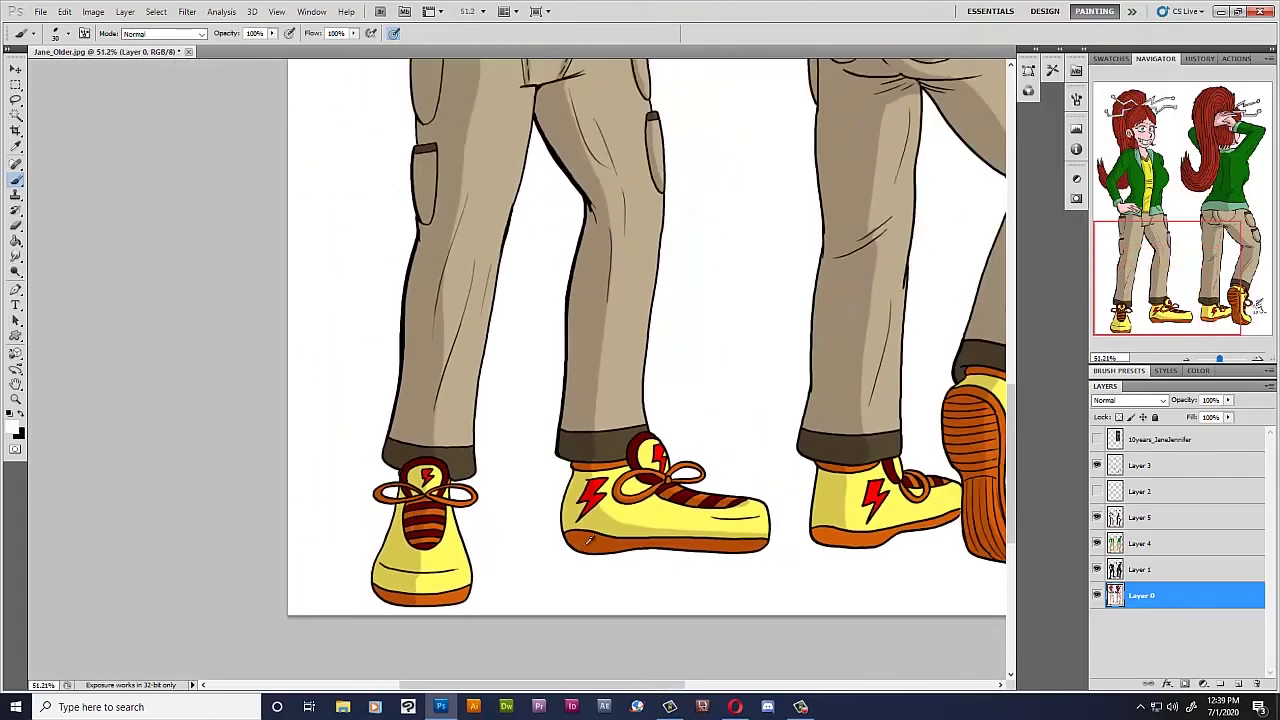
scroll(590, 548, "down", 1)
scroll(605, 552, "down", 1)
scroll(620, 555, "down", 1)
scroll(631, 558, "down", 1)
scroll(631, 558, "up", 1)
scroll(650, 550, "up", 1)
scroll(675, 540, "up", 1)
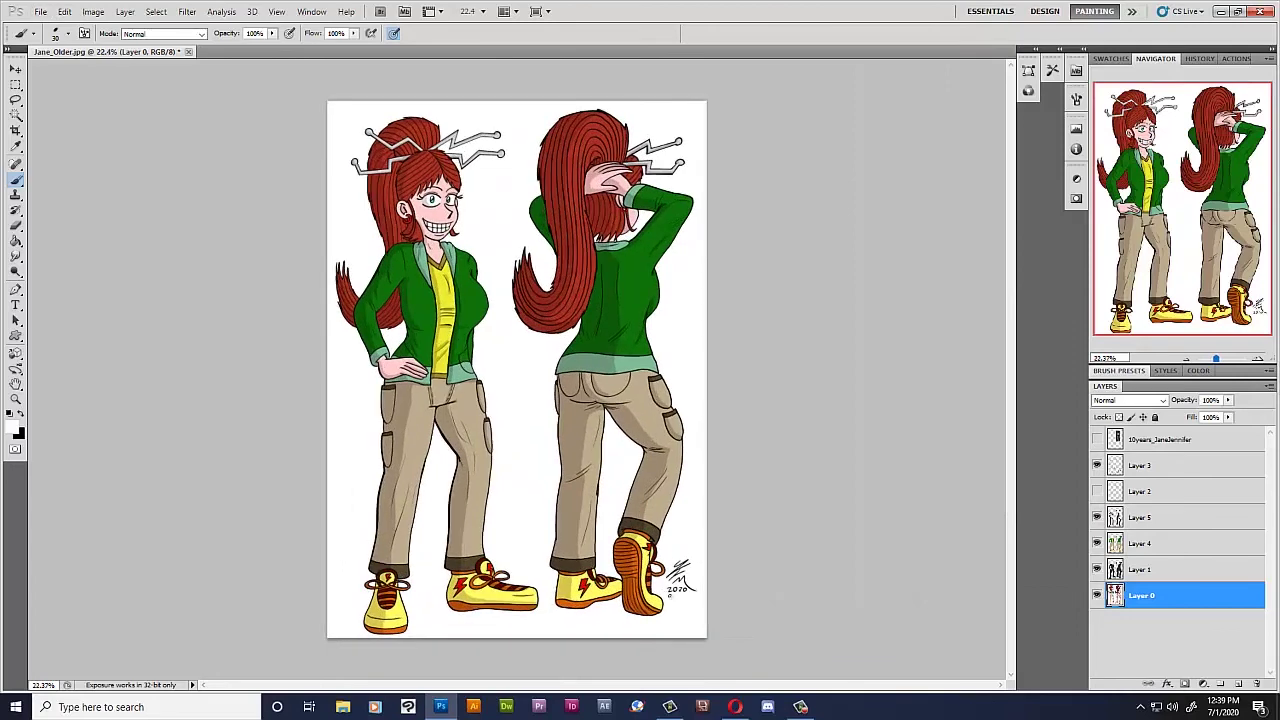
Flatten the image into one Background, discarding hidden layers, and save it with Ctrl+S.
right_click(1176, 600)
left_click(1180, 589)
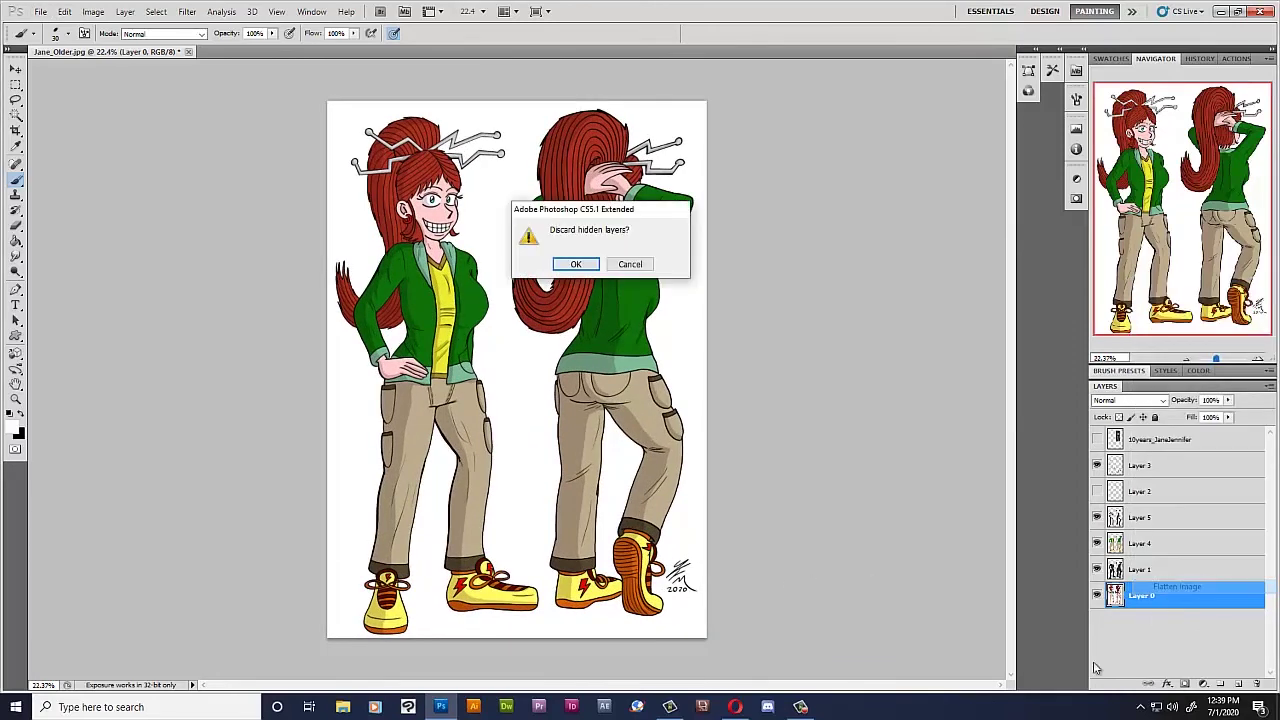
left_click(577, 264)
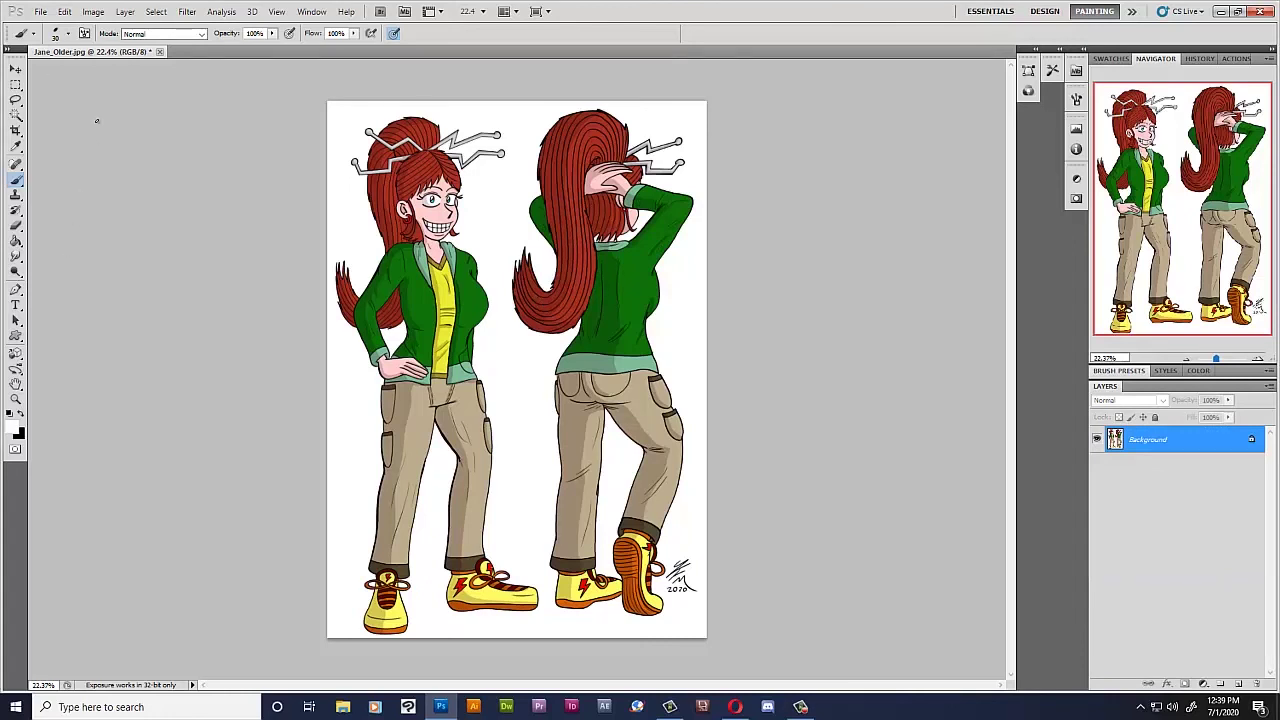
key("ctrl+s")
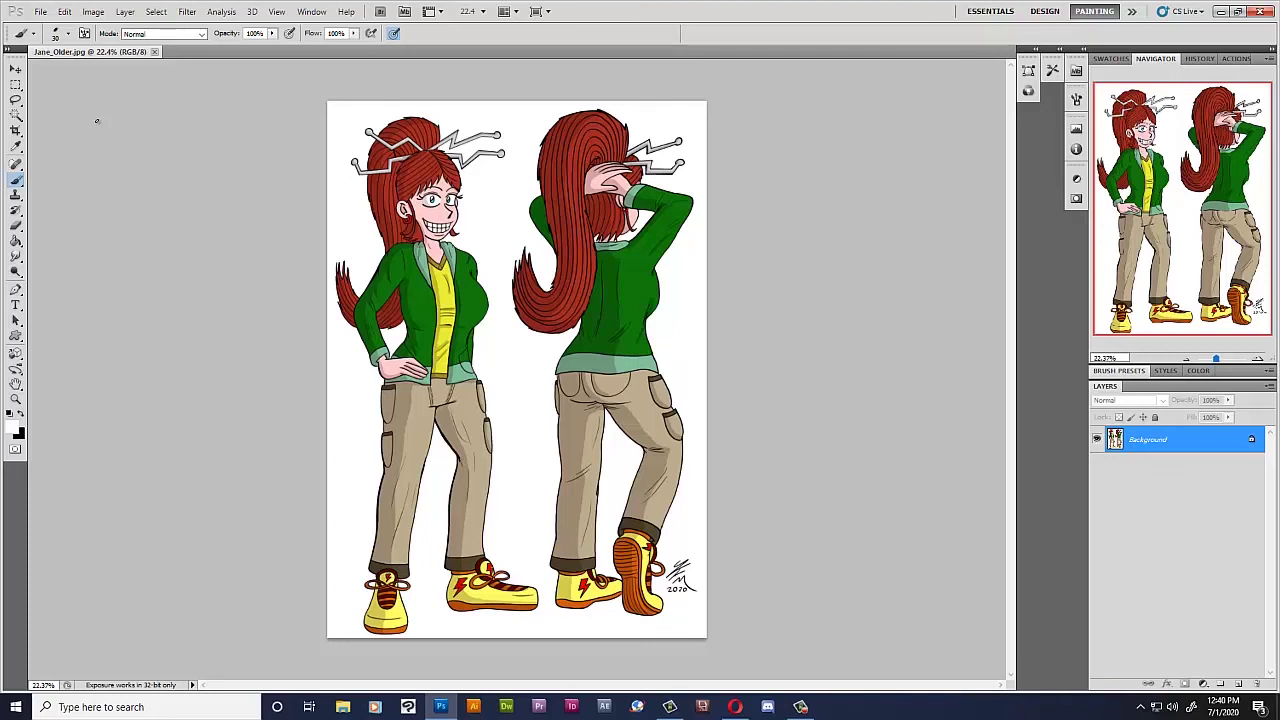
left_click(801, 707)
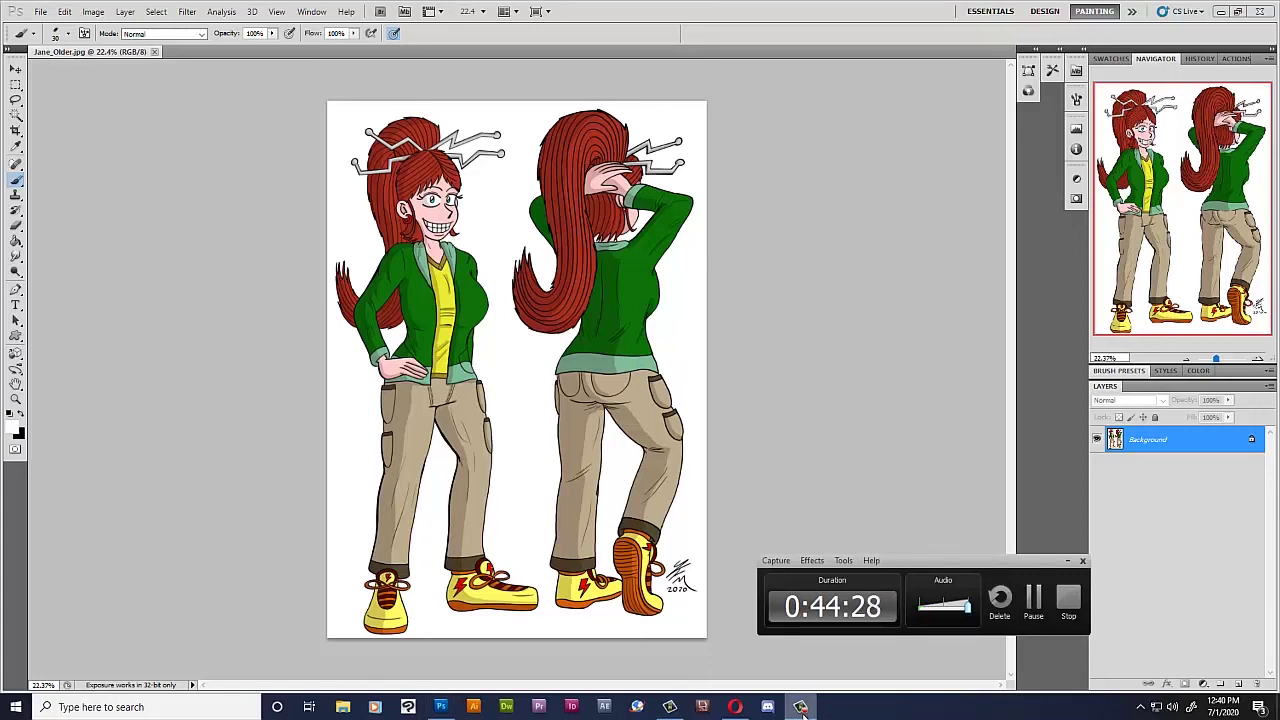
mouse_move(960, 558)
left_mouse_down()
mouse_move(966, 495)
mouse_move(952, 484)
left_mouse_up()
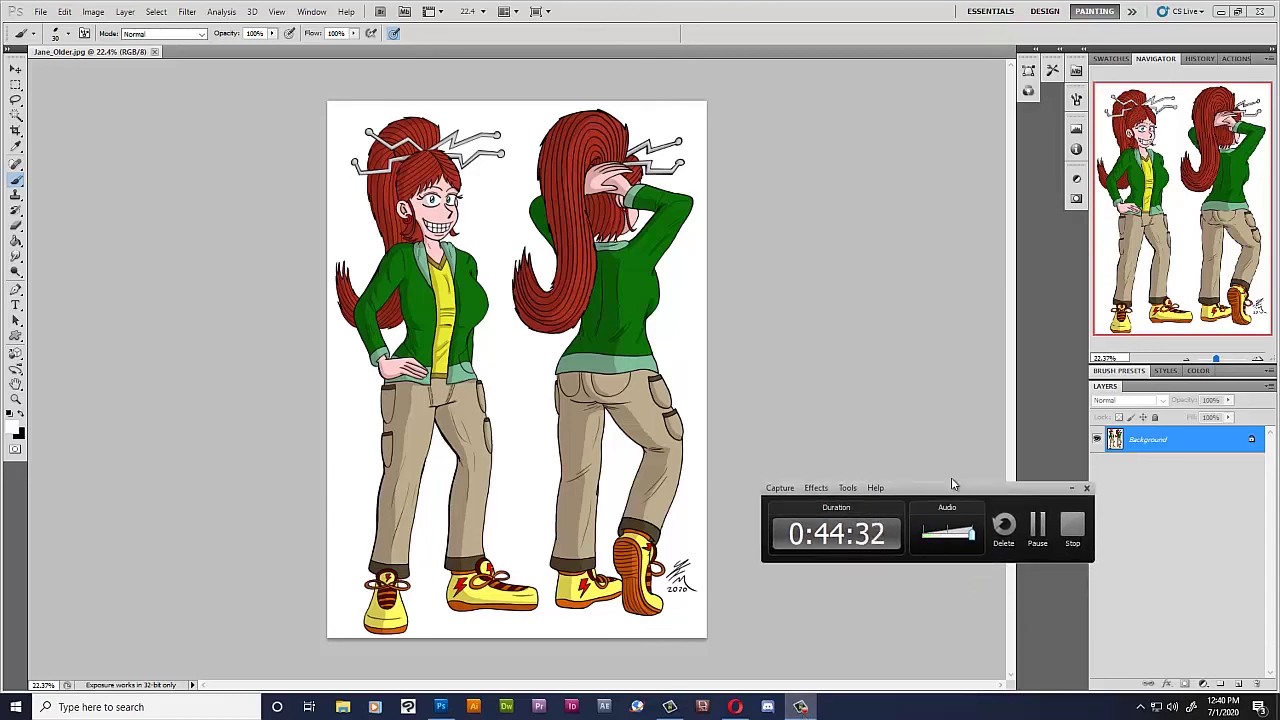